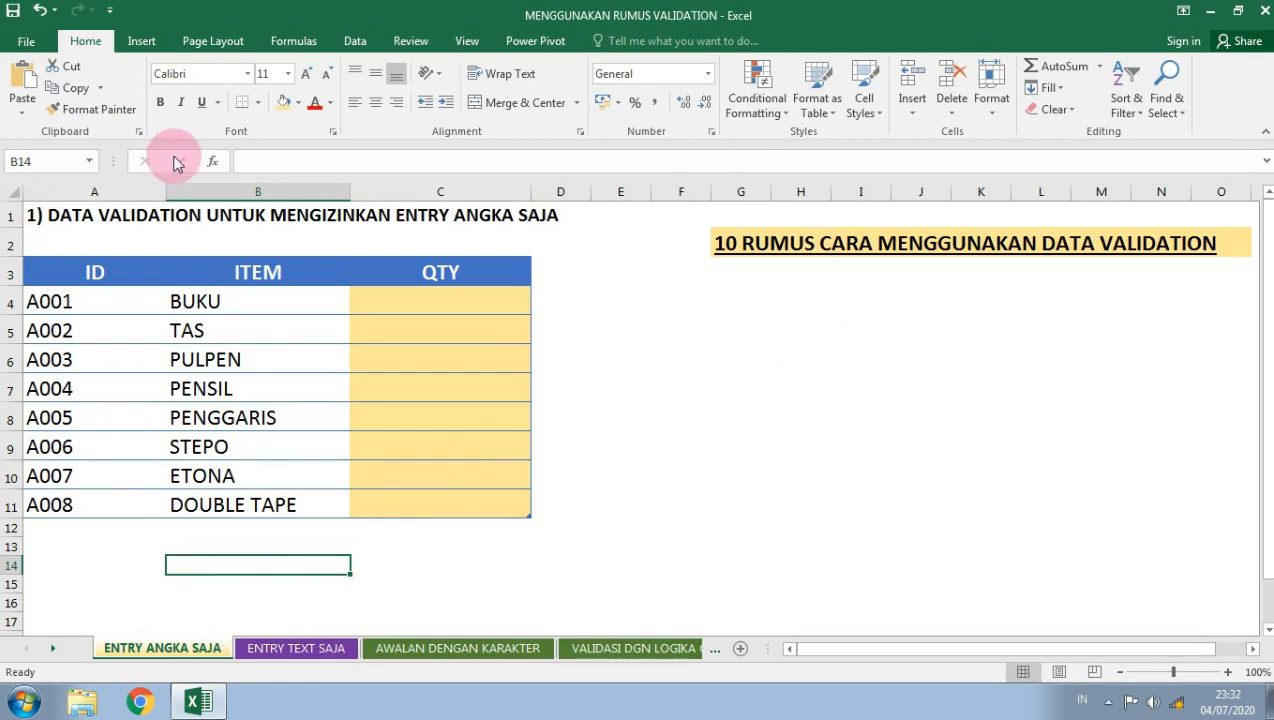
pyautogui.click(94, 272)
pyautogui.click(242, 272)
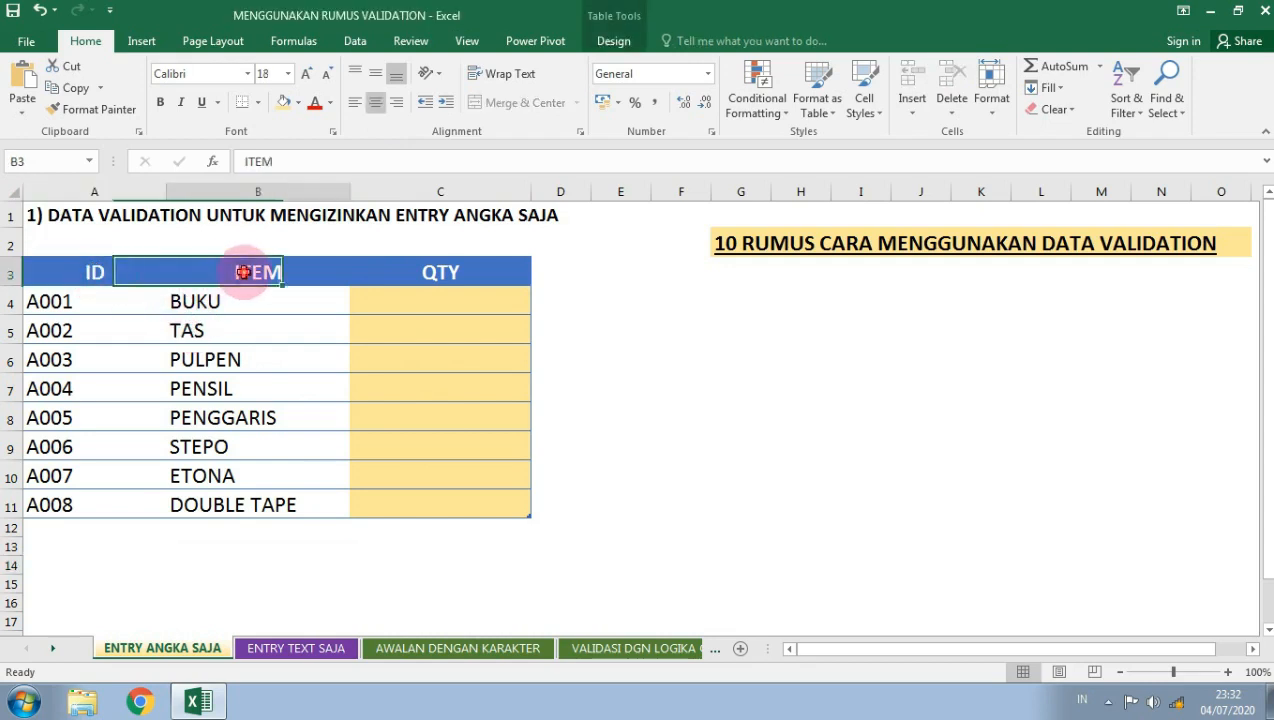
pyautogui.click(424, 272)
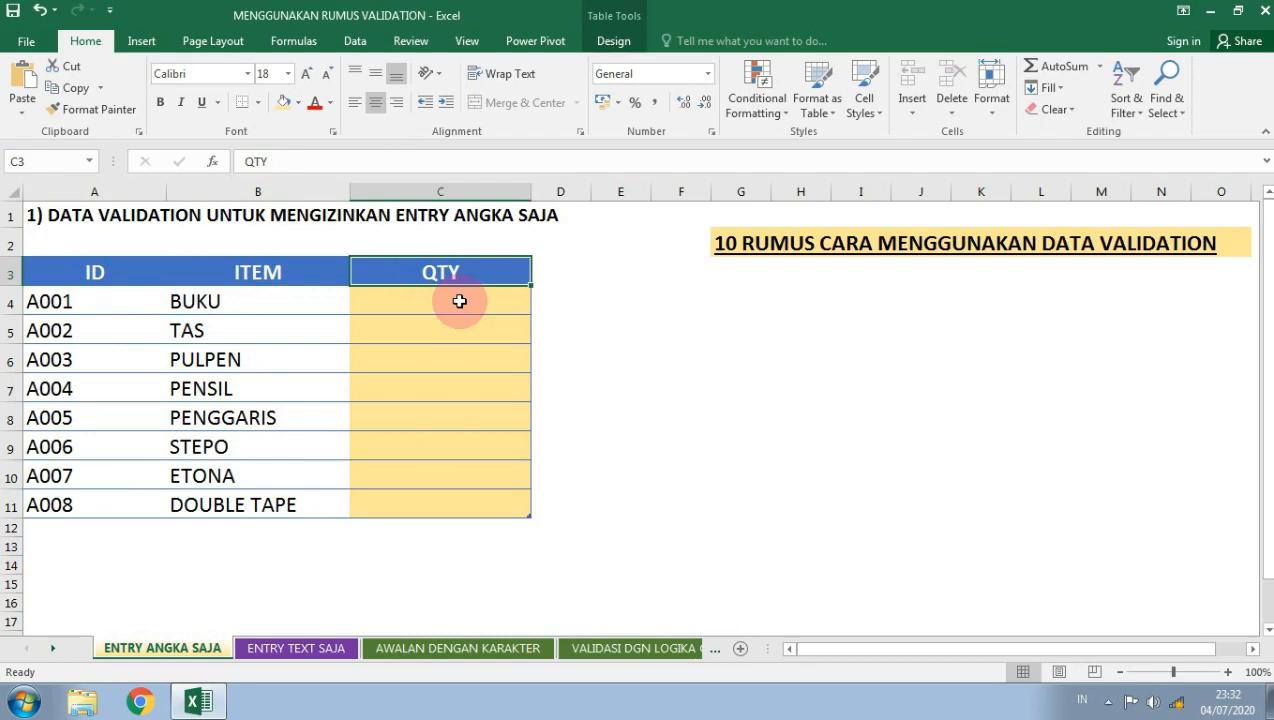
pyautogui.moveTo(459, 301); pyautogui.dragTo(455, 509)
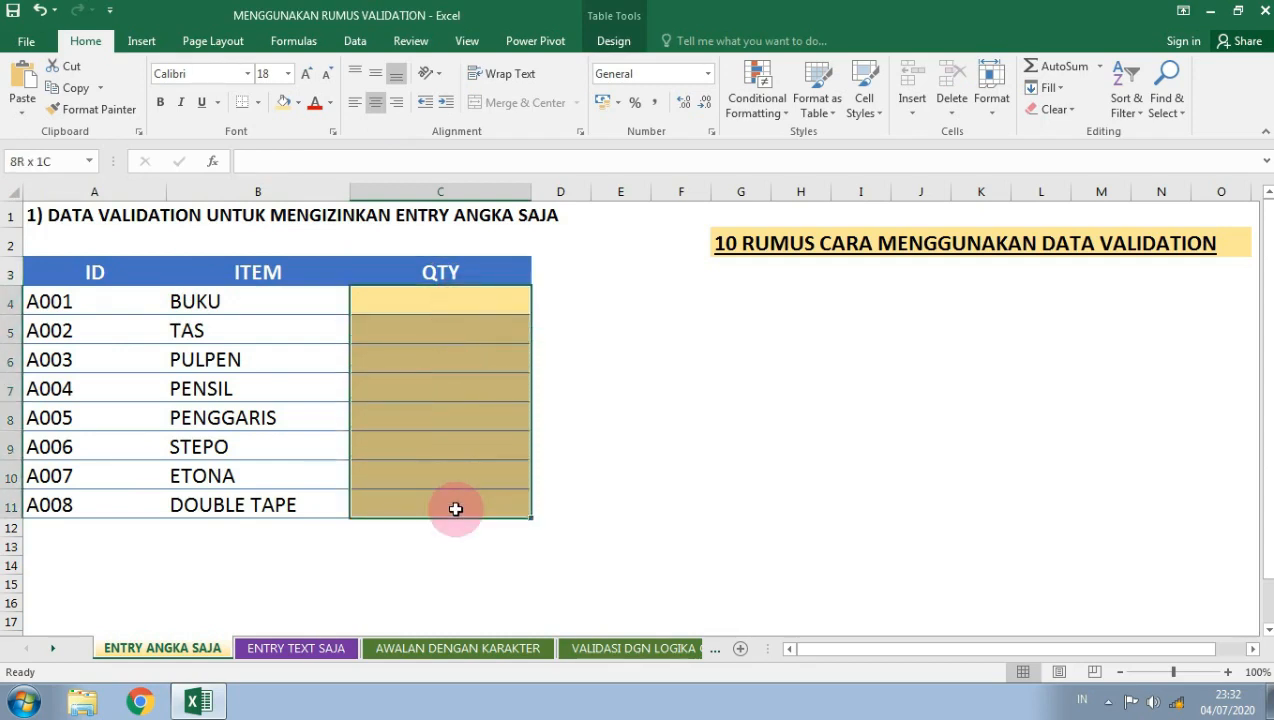
pyautogui.moveTo(455, 509); pyautogui.dragTo(455, 509)
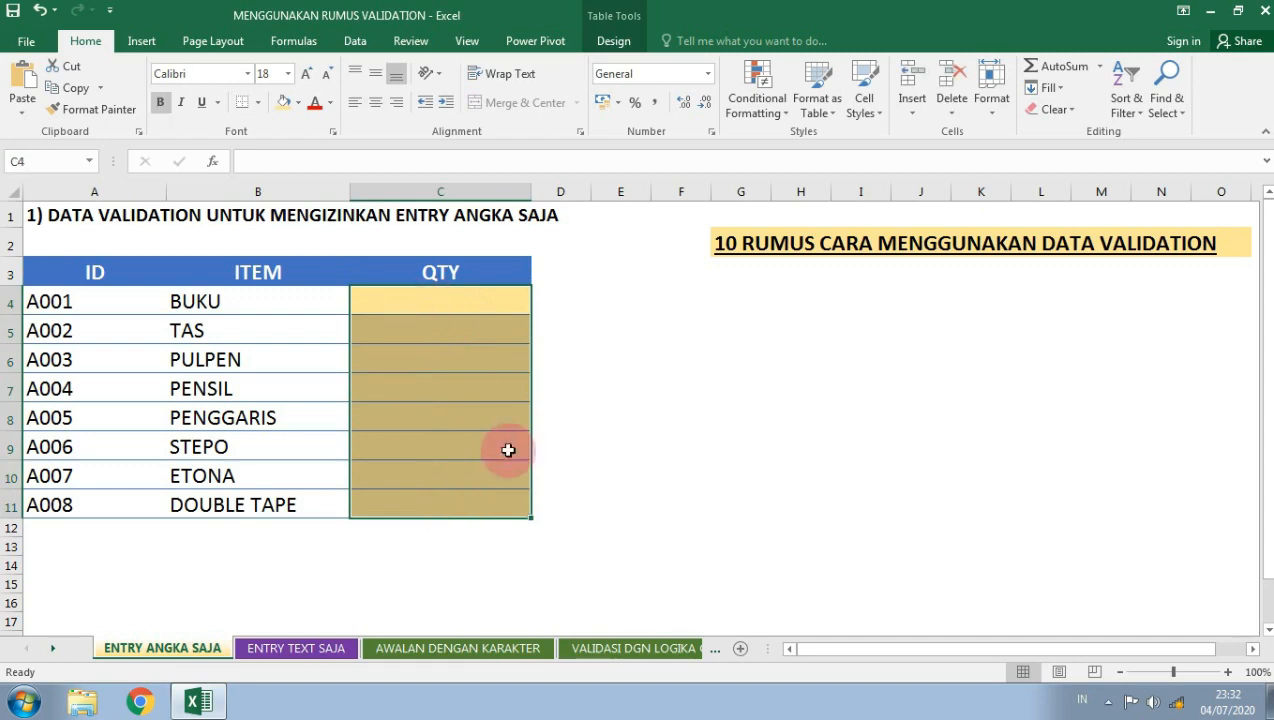
pyautogui.click(462, 331)
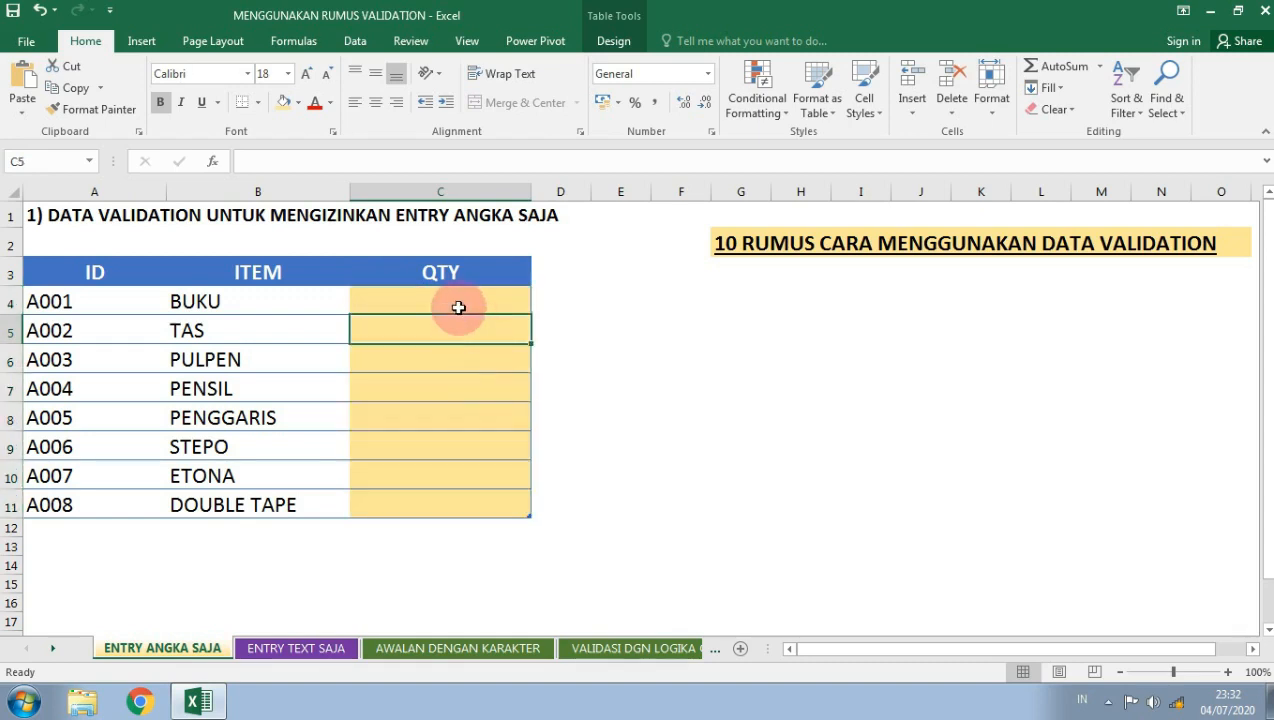
# Start a data validation rule for the empty QTY cells C4:C11 and set the allowed type to Custom
pyautogui.moveTo(455, 297); pyautogui.dragTo(458, 503)
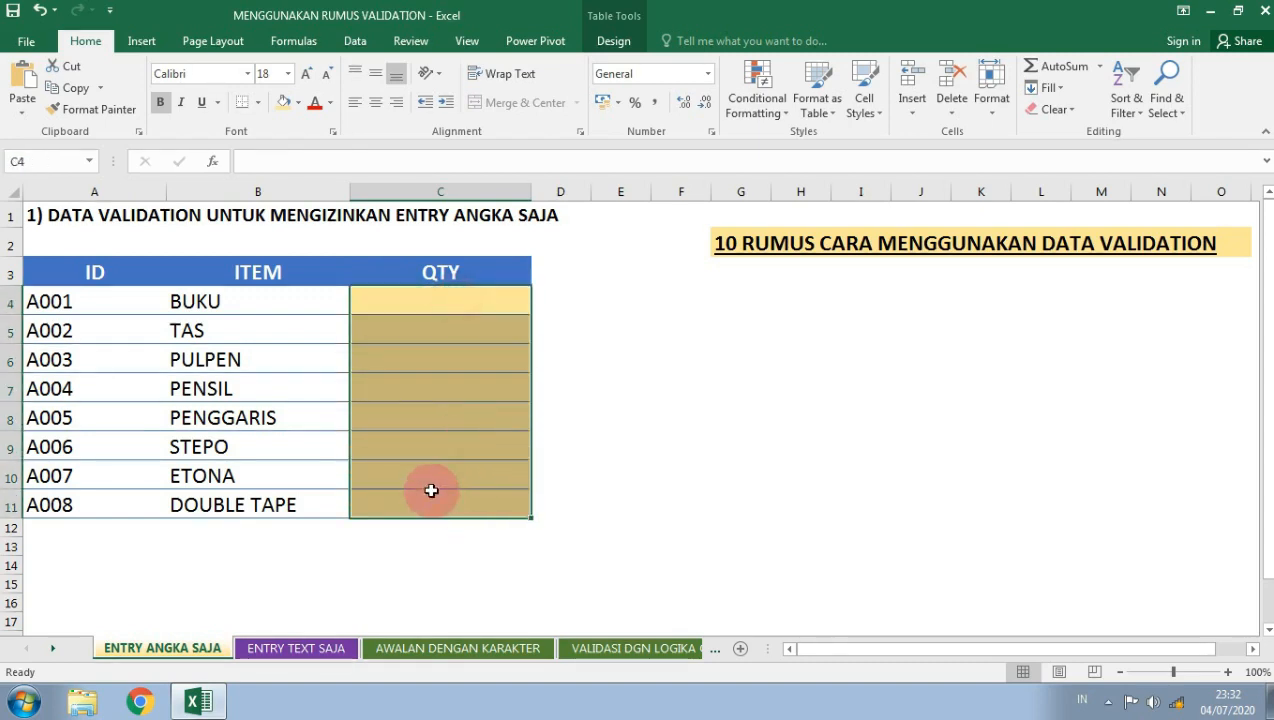
pyautogui.click(356, 44)
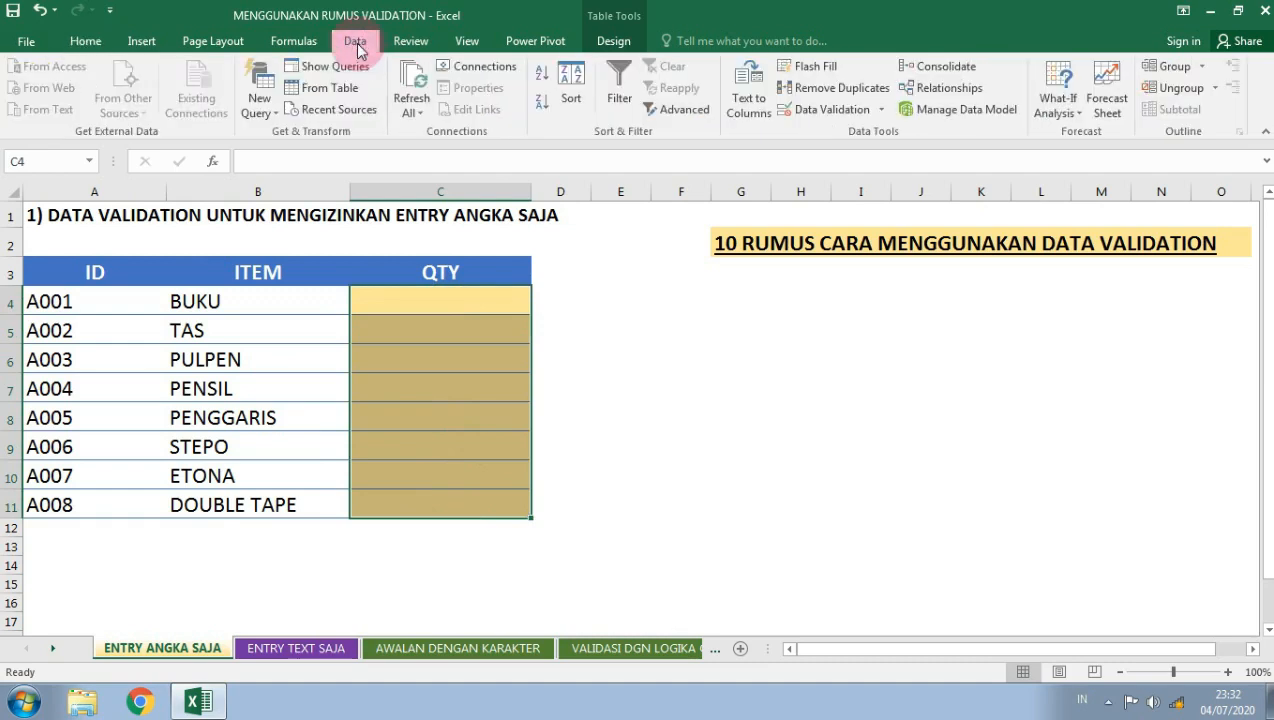
pyautogui.click(880, 110)
pyautogui.click(866, 141)
pyautogui.click(762, 431)
pyautogui.click(725, 531)
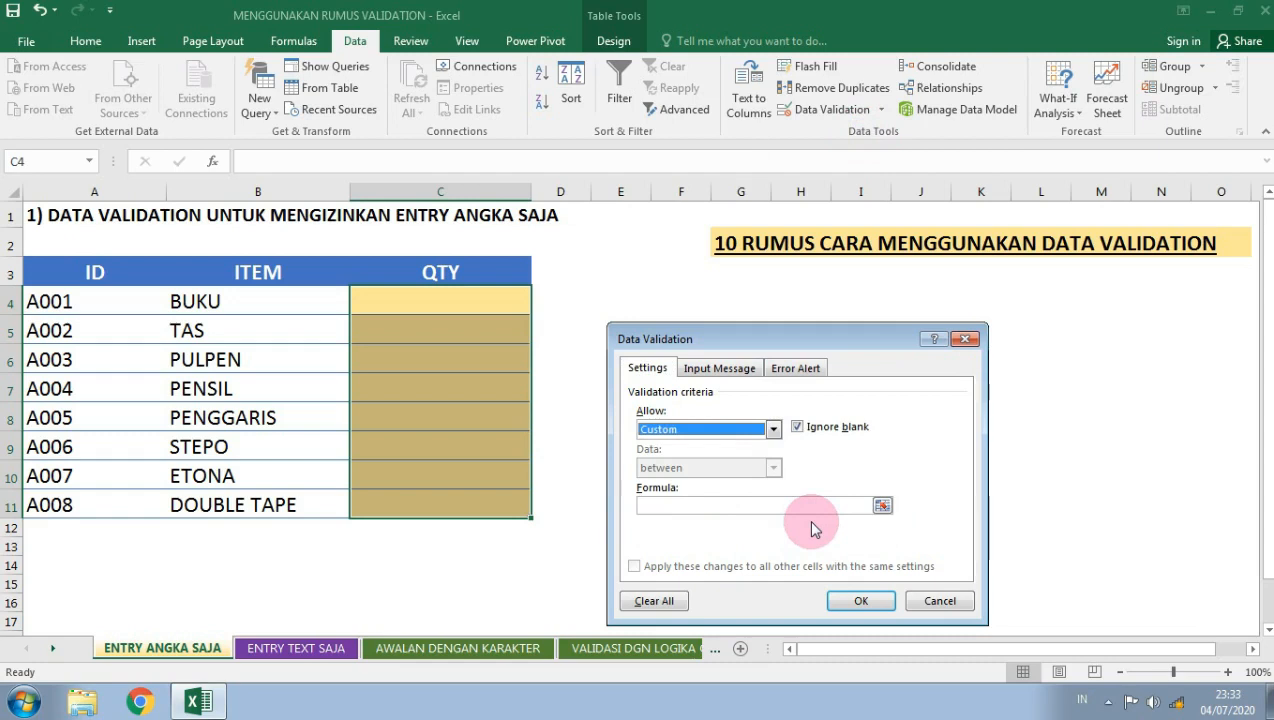
# Set the custom validation formula to =ISNUMBER(C4) and apply the rule to the QTY cells
pyautogui.click(784, 506)
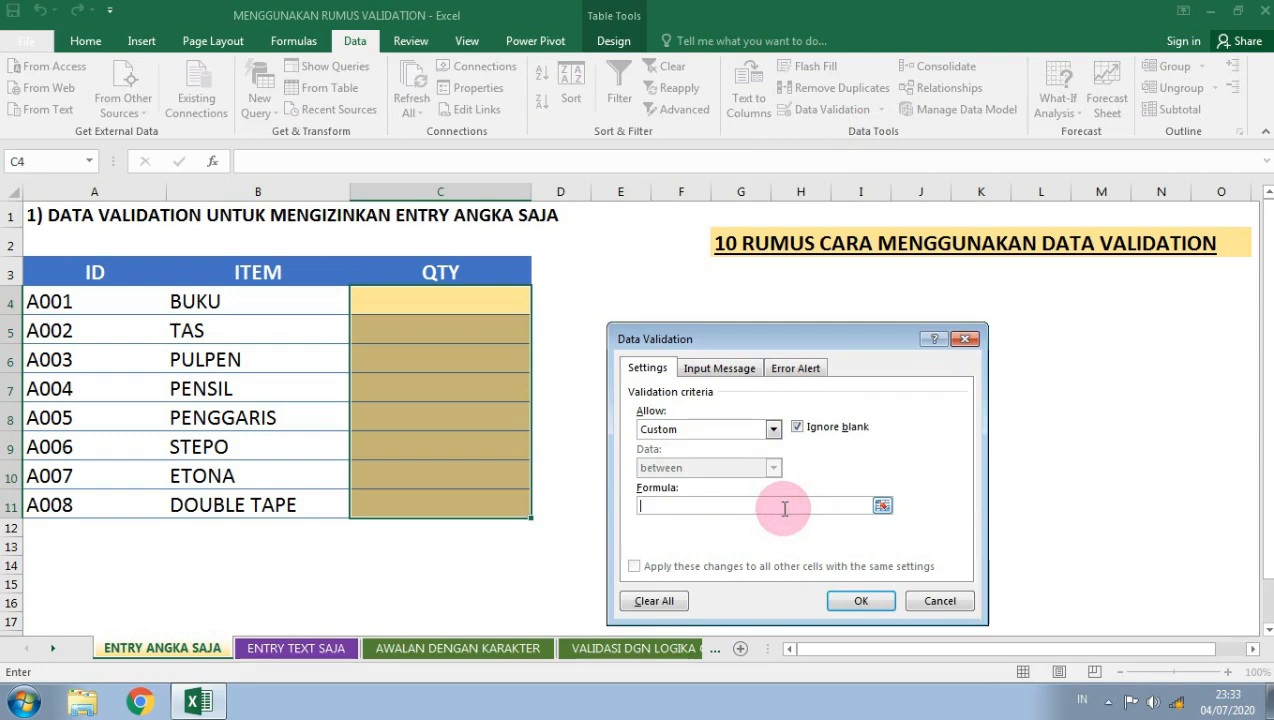
pyautogui.write('=ISNUMBER')
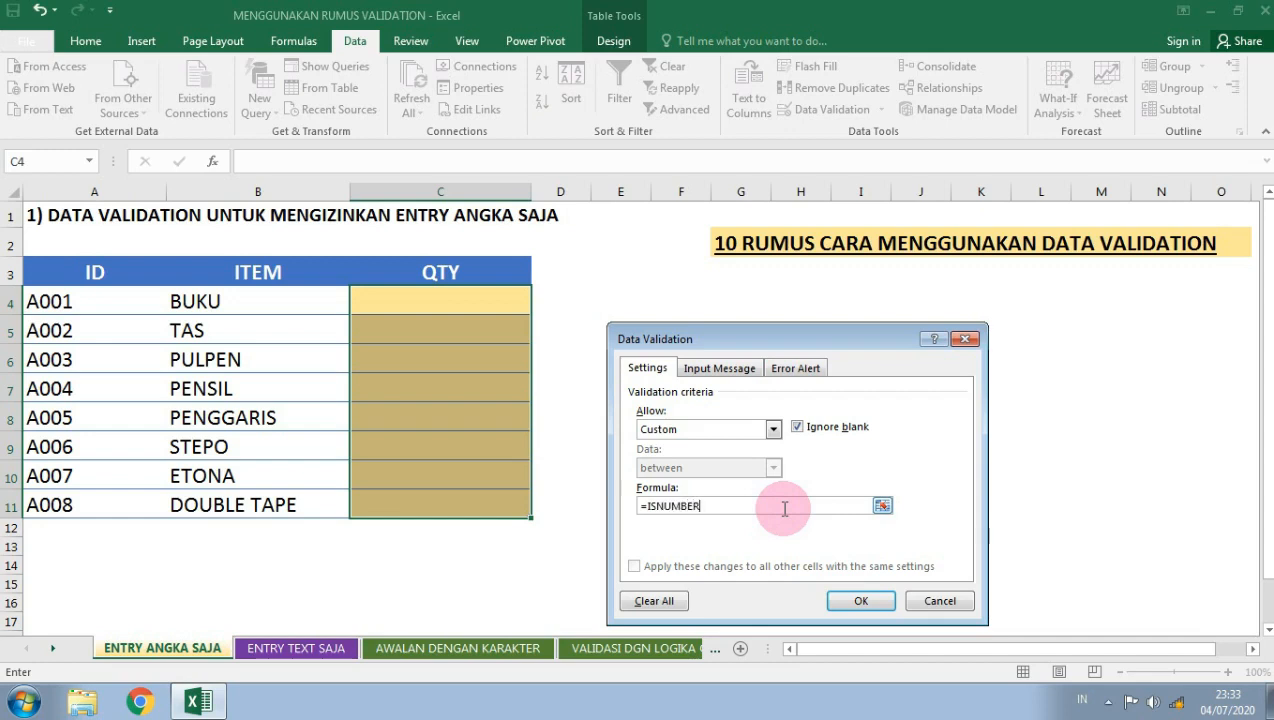
pyautogui.write('(C4')
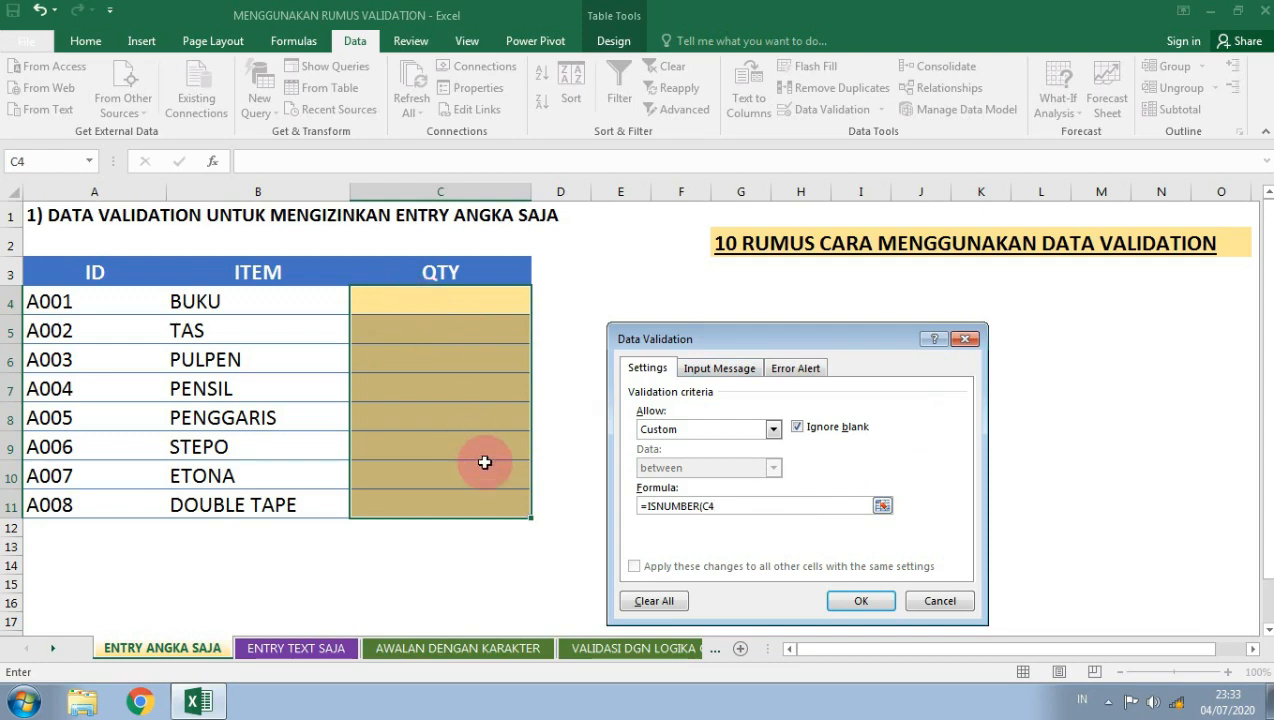
pyautogui.write(')')
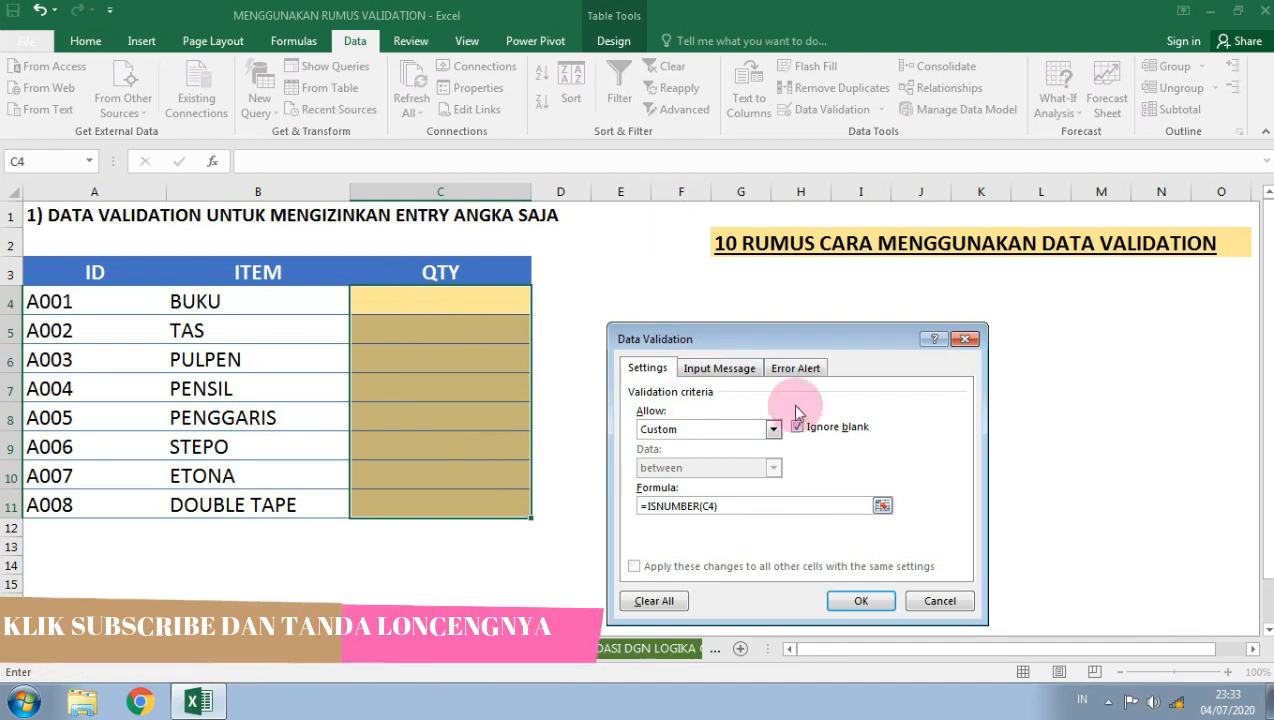
pyautogui.click(793, 368)
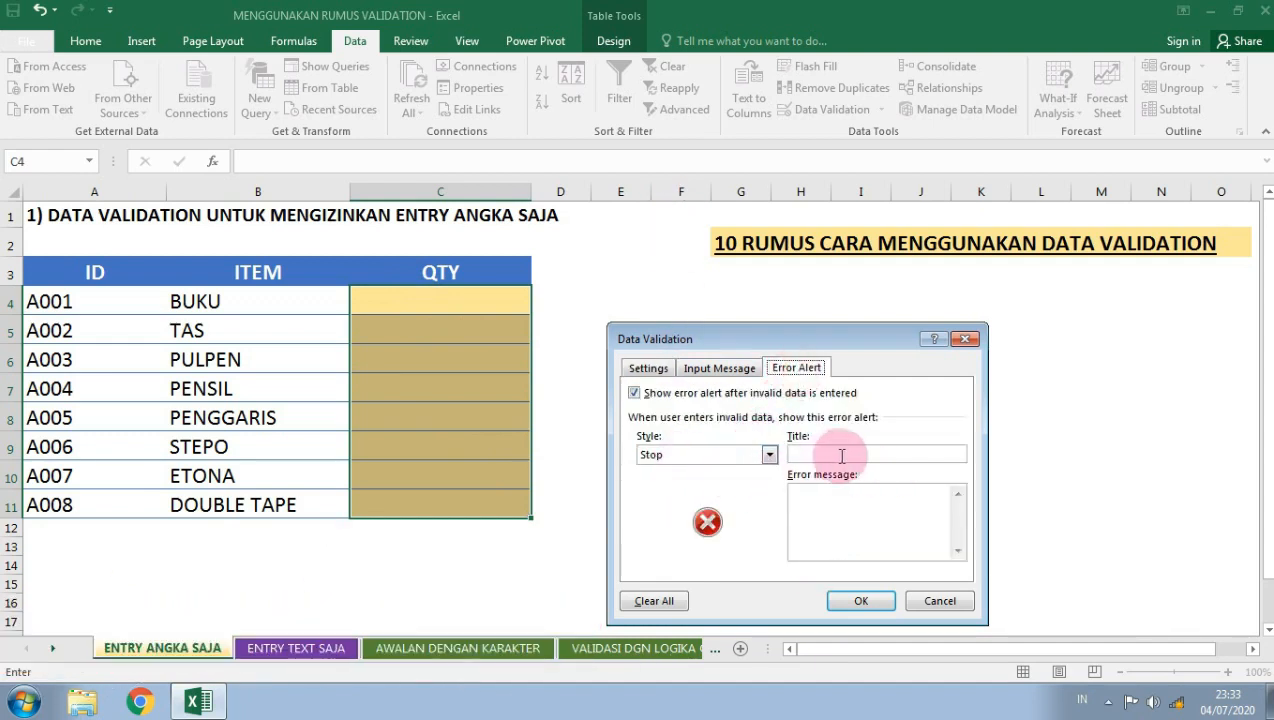
pyautogui.click(647, 369)
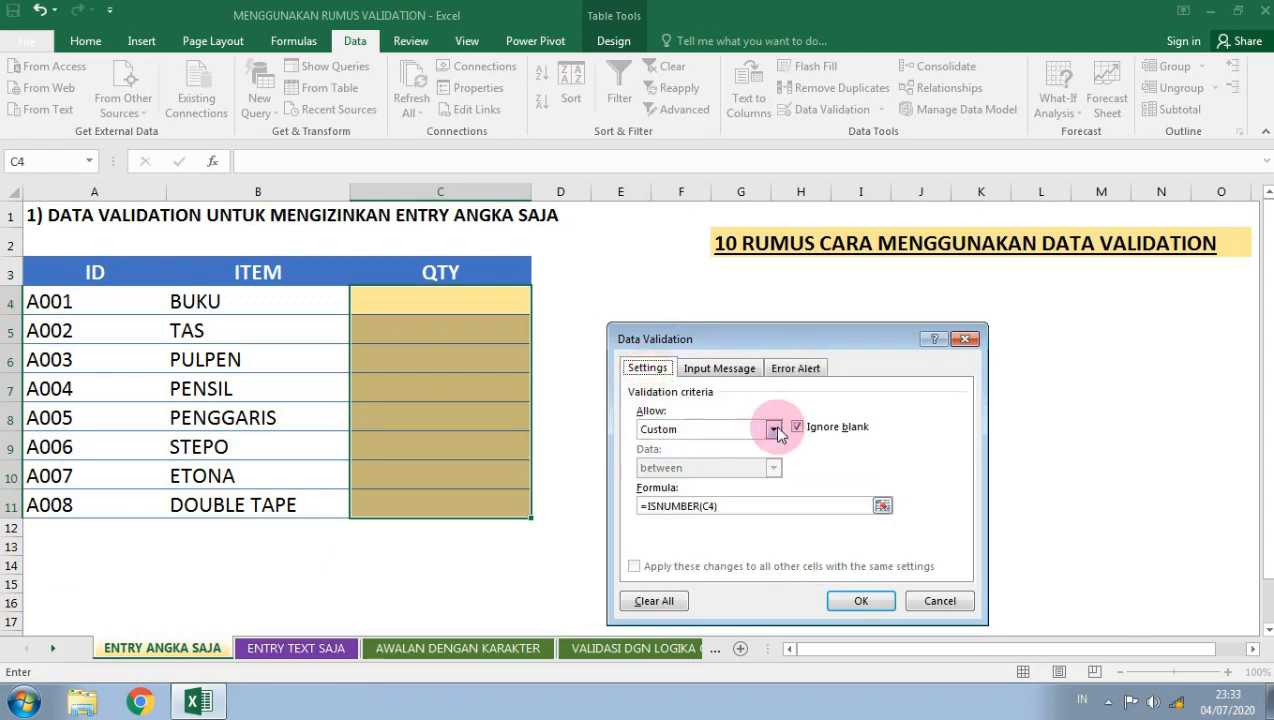
pyautogui.click(857, 600)
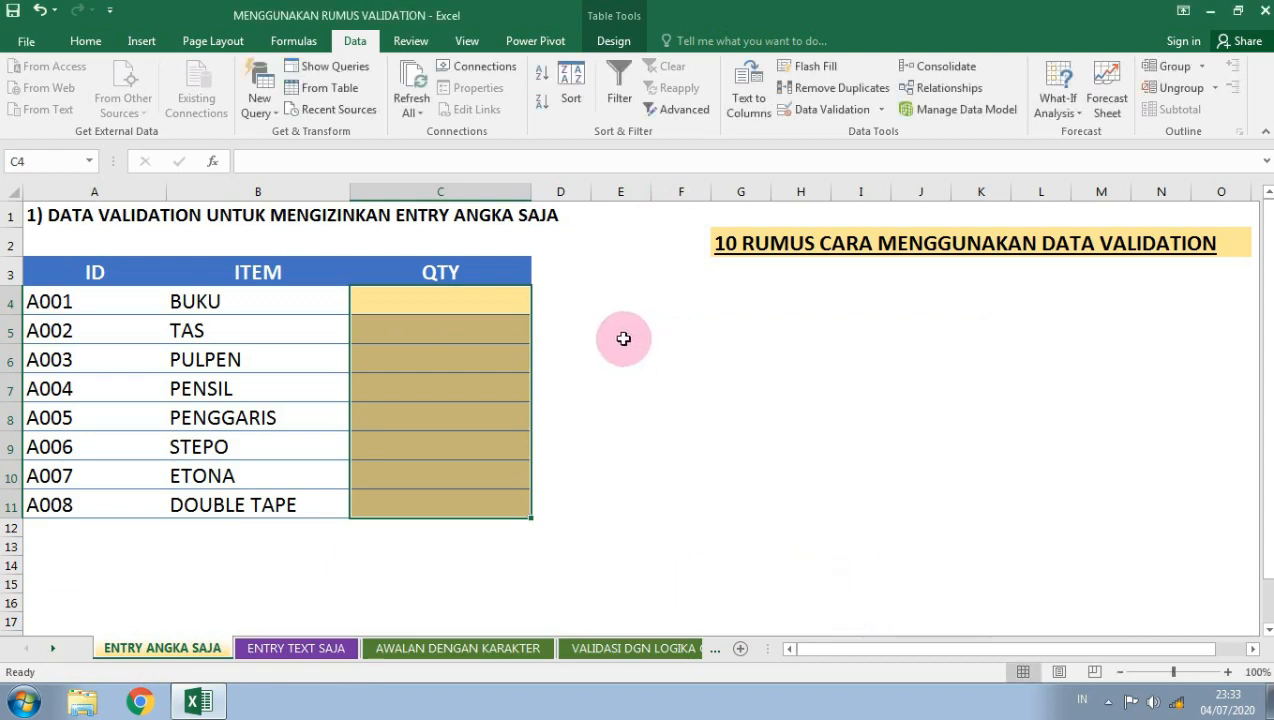
# Test the rule by trying to enter the text AA in C4, then cancel the entry
pyautogui.click(475, 303)
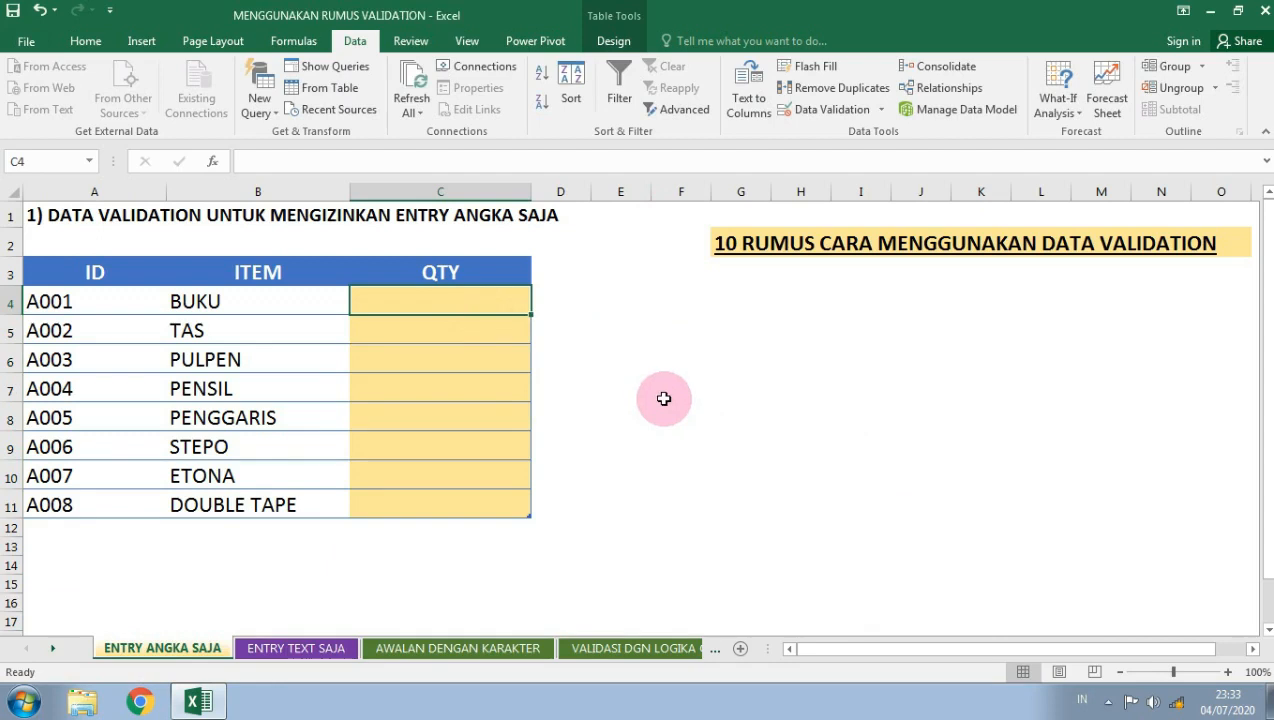
pyautogui.write('AA')
pyautogui.press('Return')
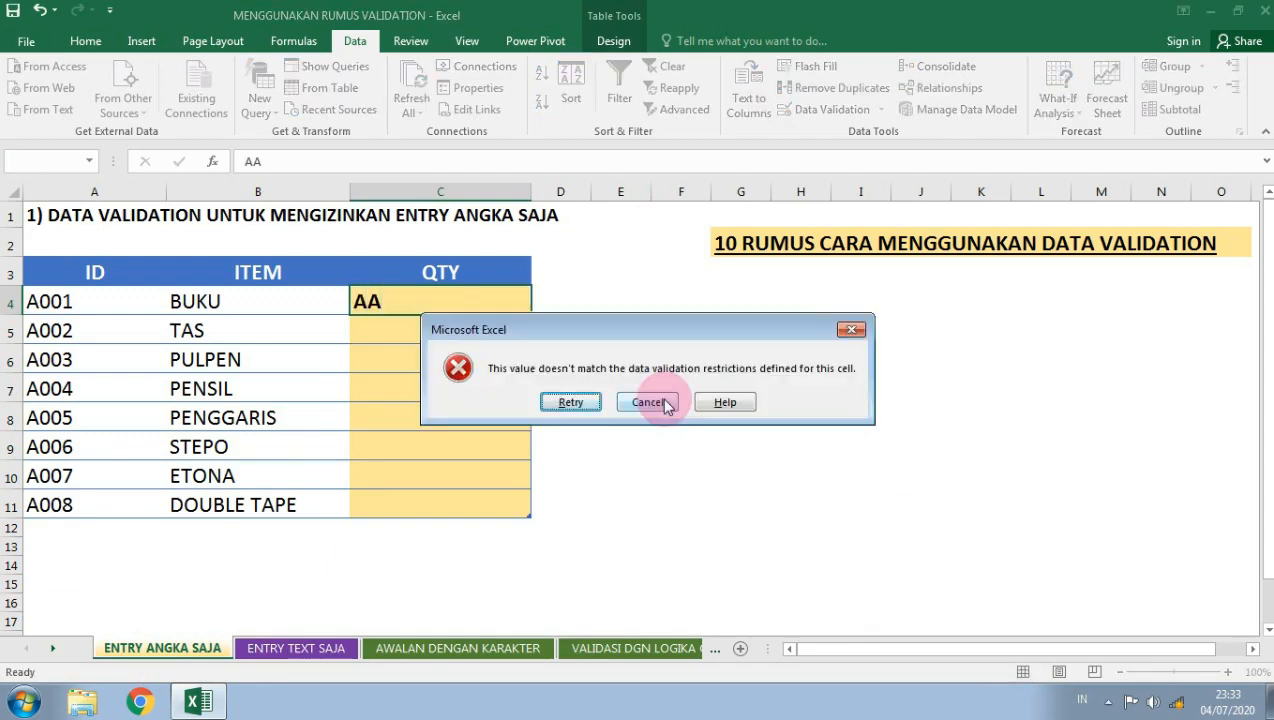
pyautogui.click(665, 405)
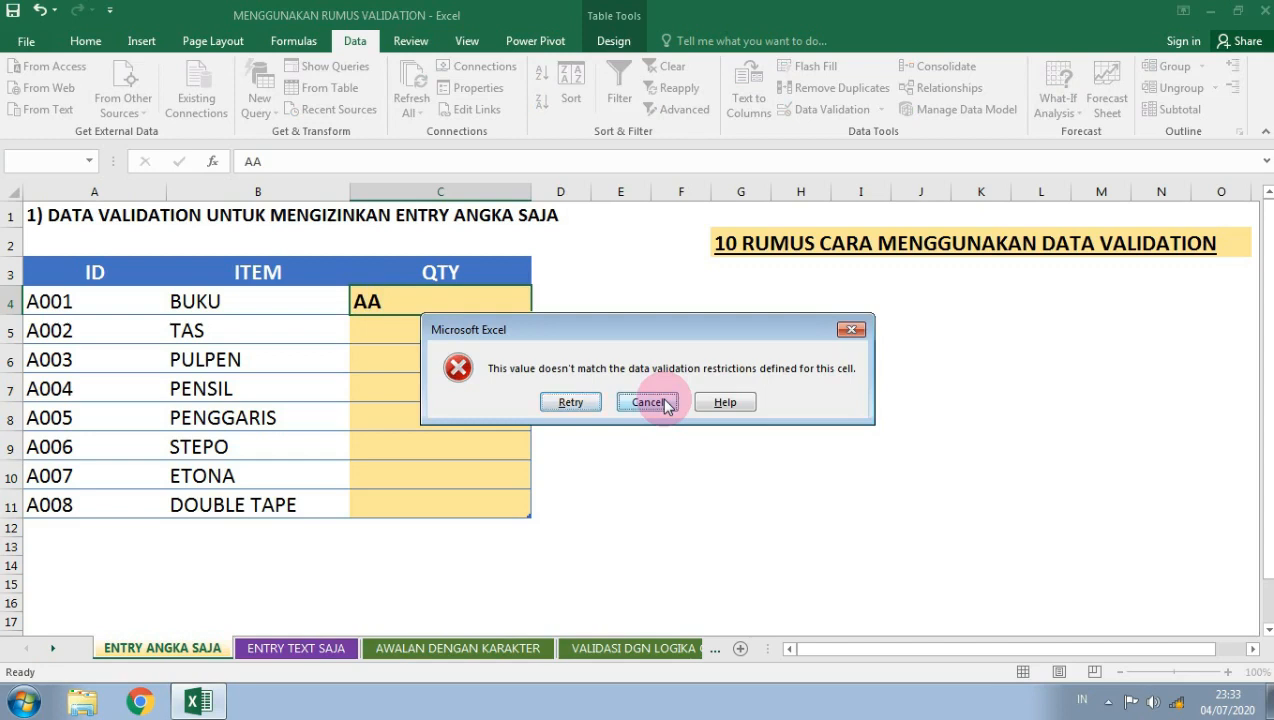
# Fill the quantities in C4:C9 with 123, 234, 664545, 4353, 77657 and 988797
pyautogui.write('123')
pyautogui.press('Return')
pyautogui.write('234')
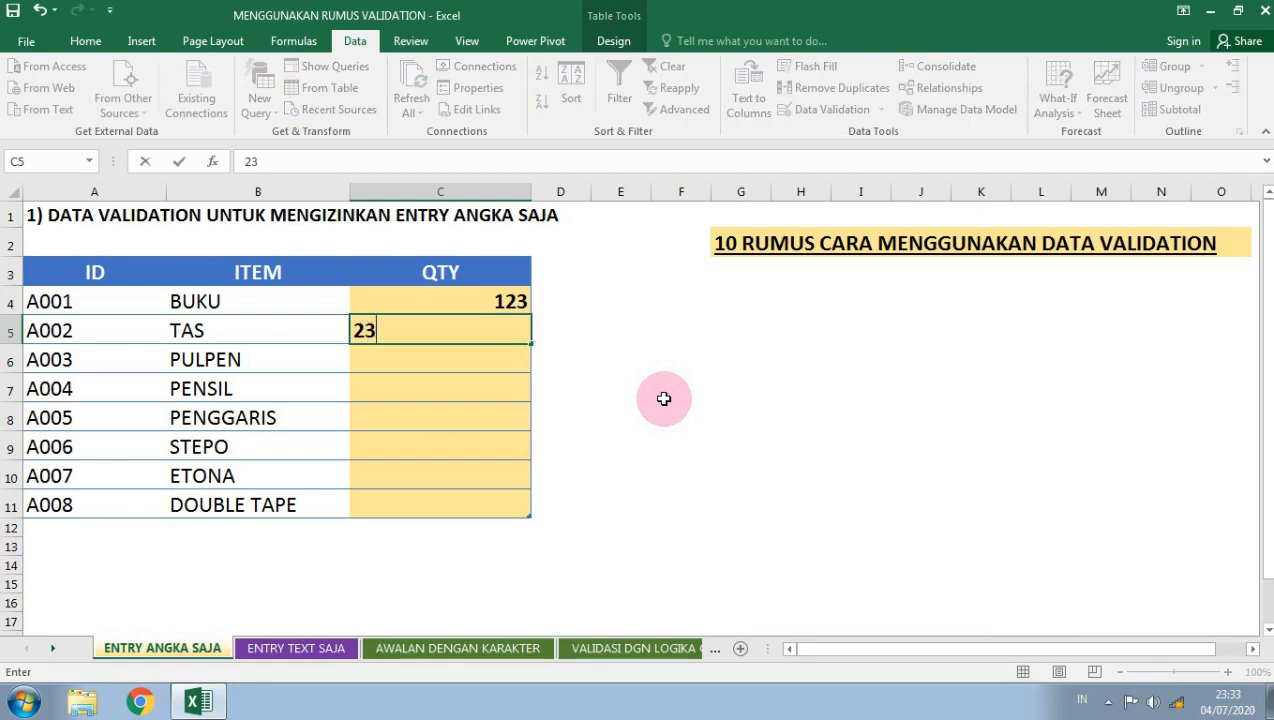
pyautogui.press('Return')
pyautogui.write('664545')
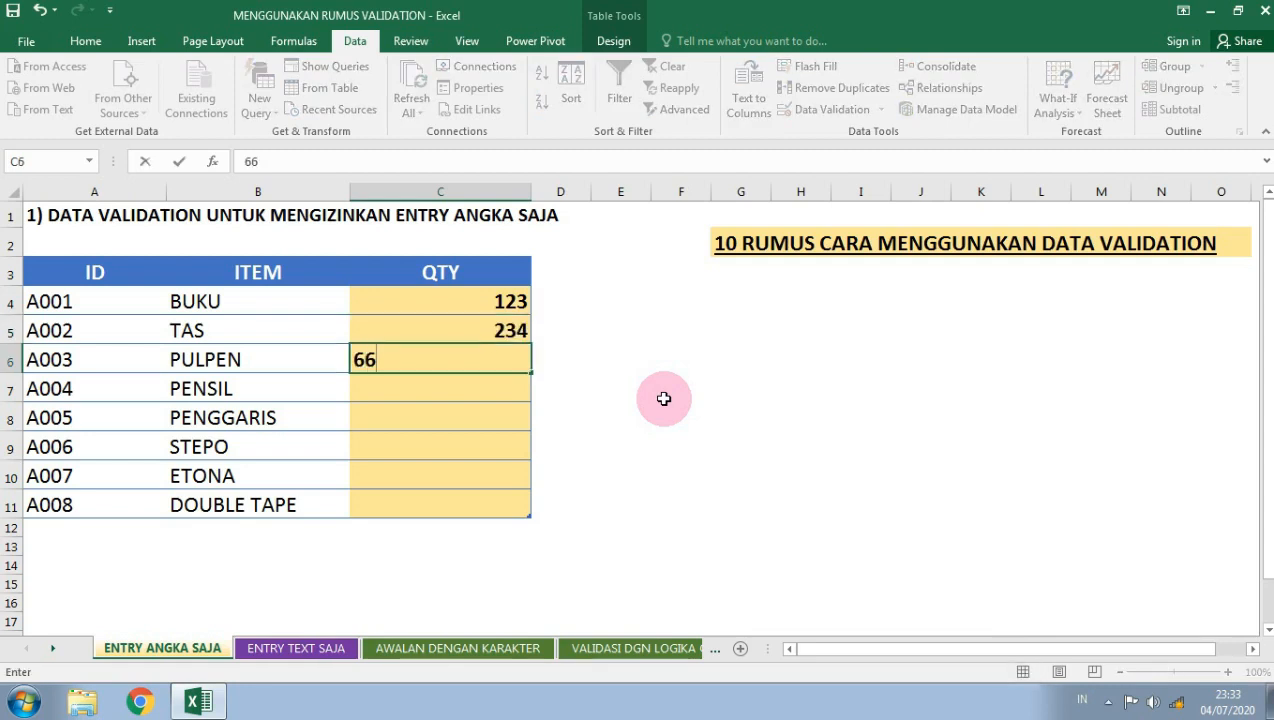
pyautogui.press('Return')
pyautogui.write('4353')
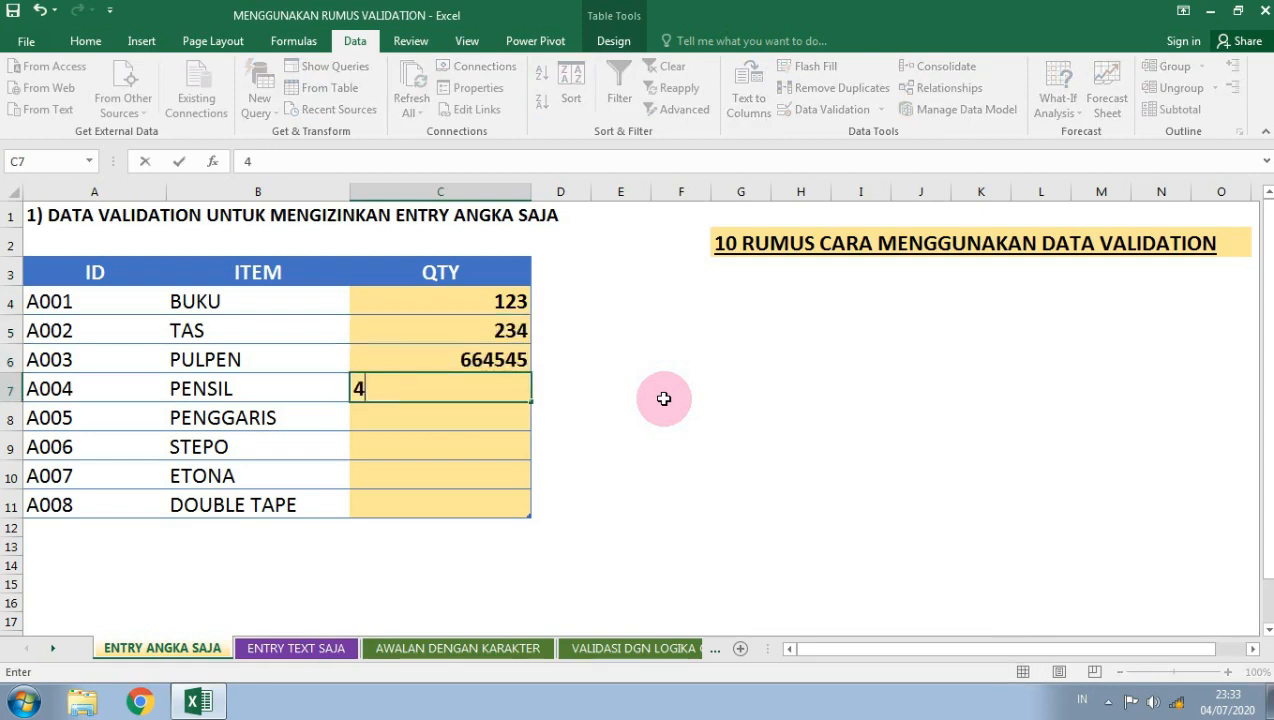
pyautogui.press('Return')
pyautogui.write('77657')
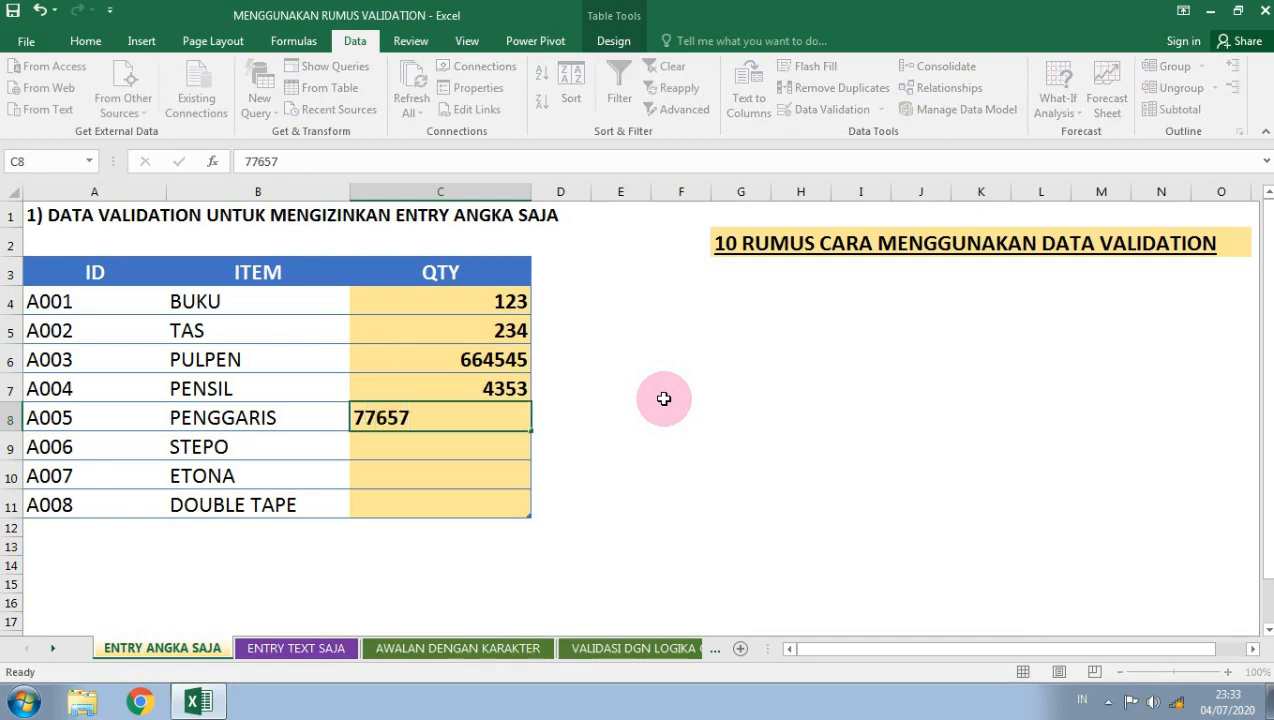
pyautogui.press('Return')
pyautogui.write('988797')
pyautogui.press('Return')
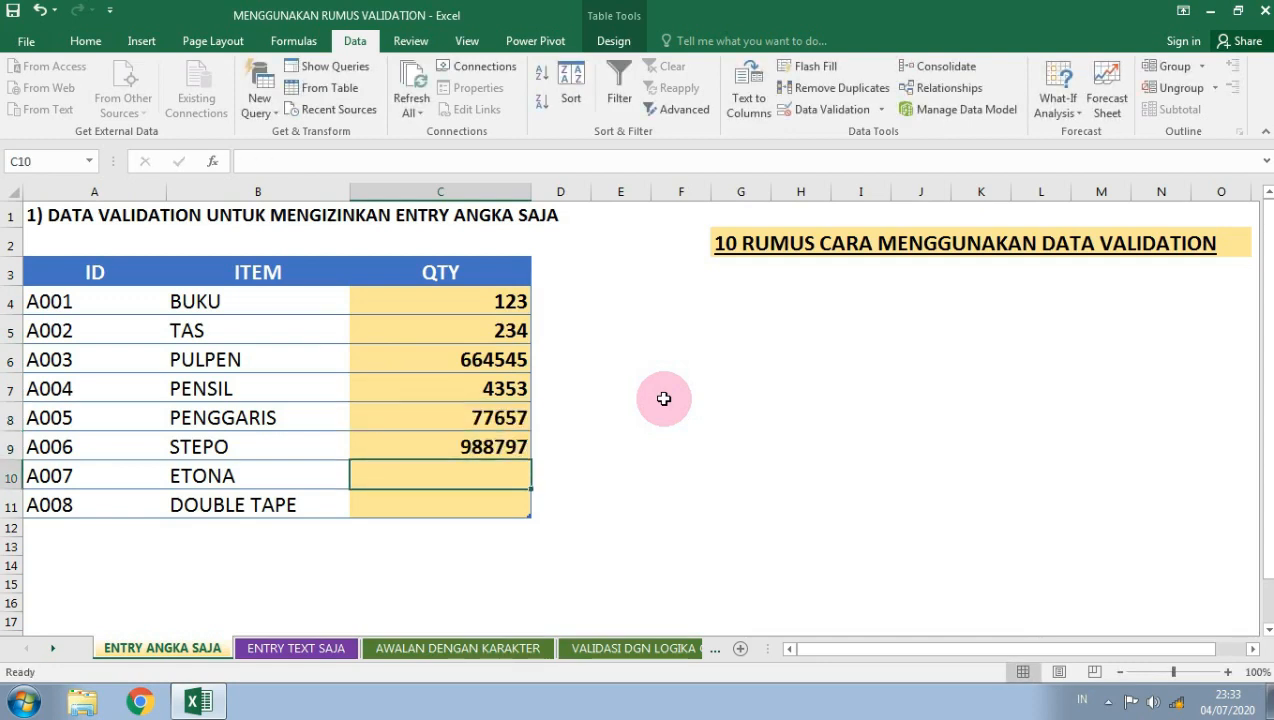
# Try to enter the text AS as the ETONA quantity in C10 and cancel the entry
pyautogui.write('AS')
pyautogui.press('Return')
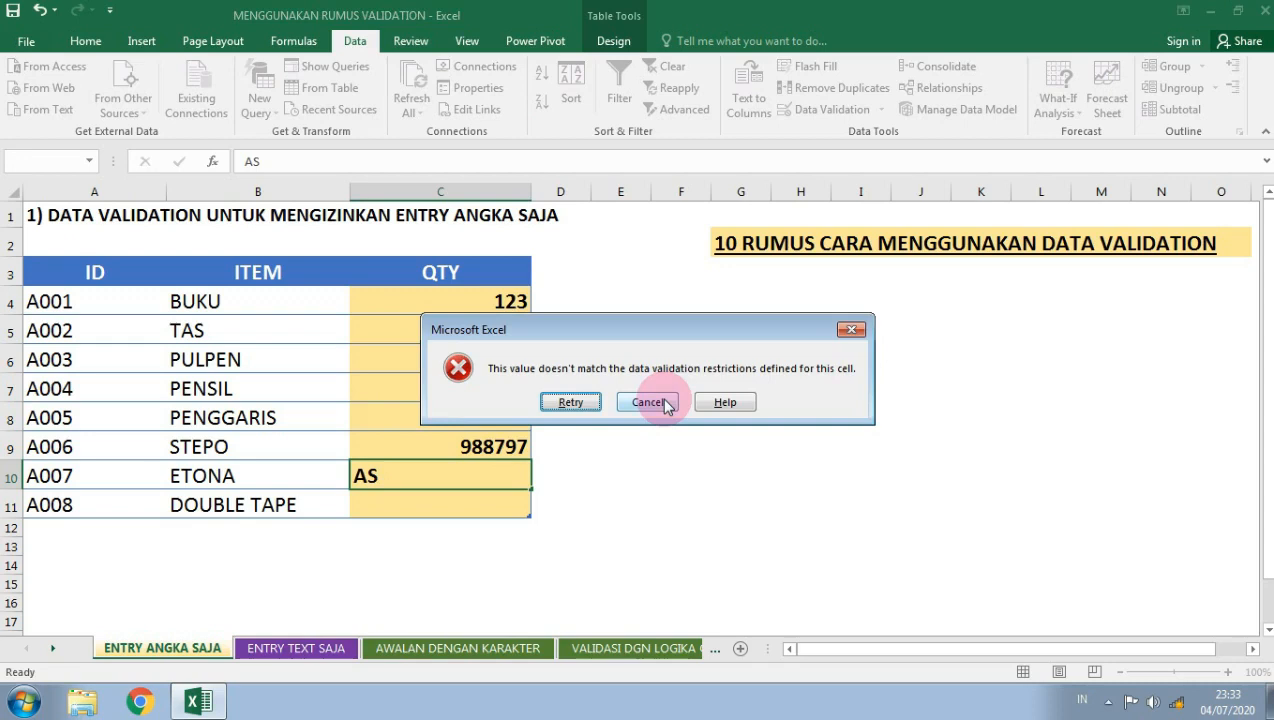
pyautogui.click(667, 403)
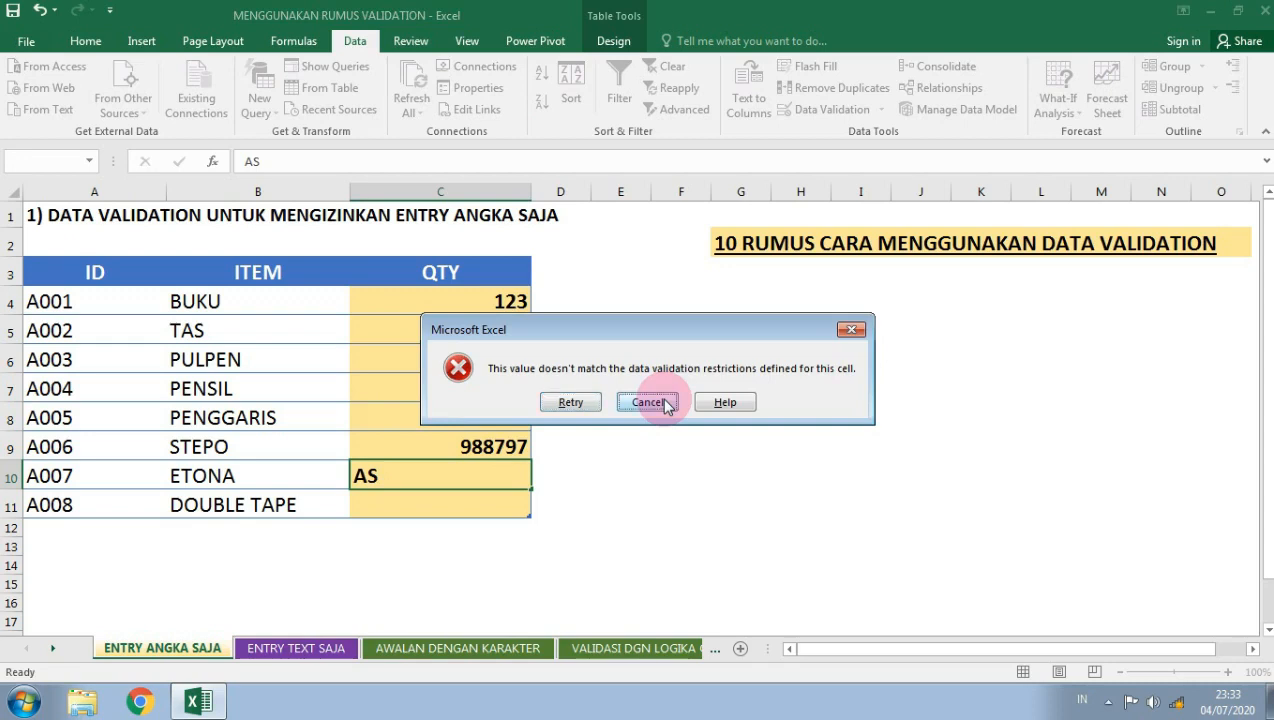
# Enter the quantities 3242 for ETONA and 9655 for DOUBLE TAPE
pyautogui.write('3242')
pyautogui.press('Return')
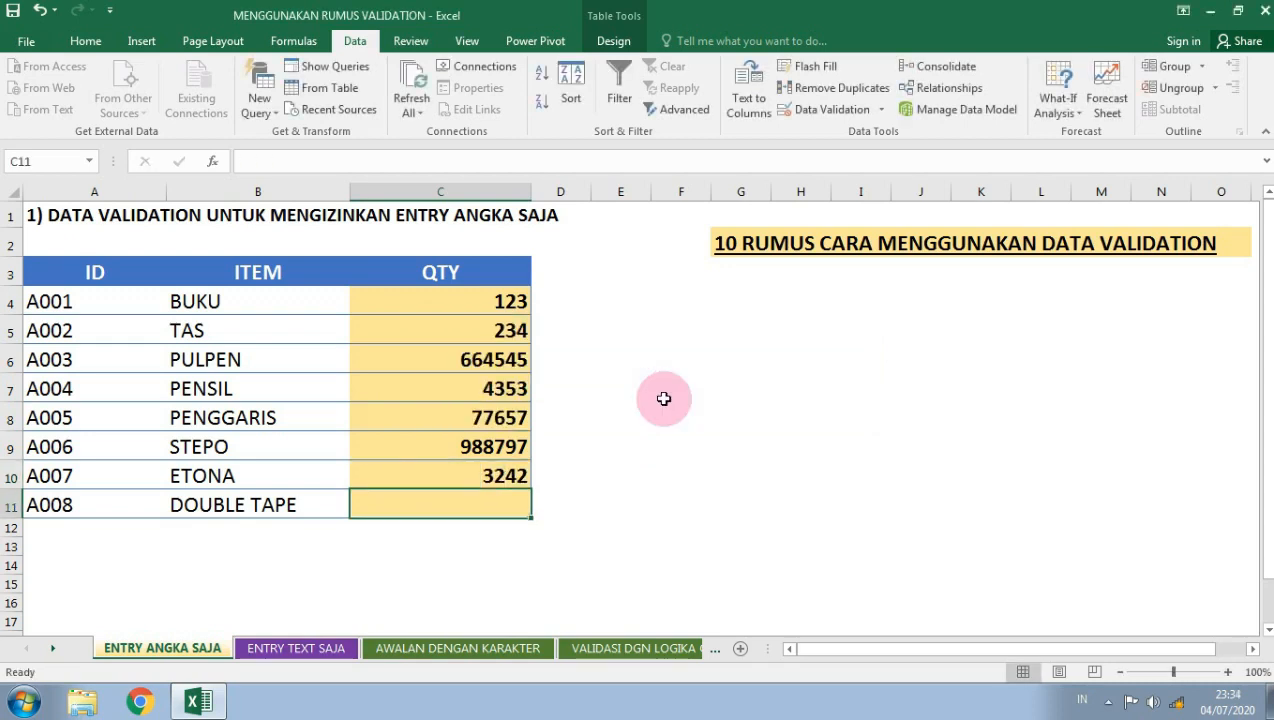
pyautogui.write('9655')
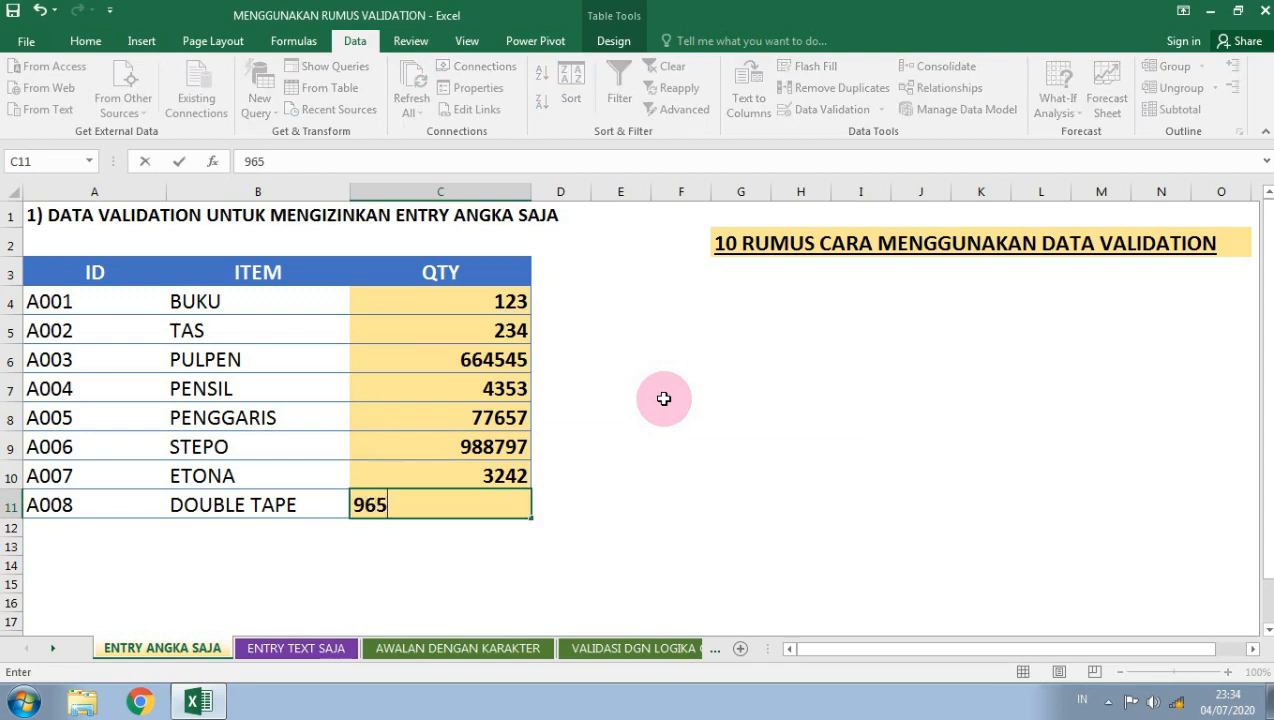
pyautogui.press('Return')
# Review the data validation settings of the filled QTY cells C4:C11 and close them without changes
pyautogui.press('Up')
pyautogui.press('Up')
pyautogui.press('Up')
pyautogui.press('Up')
pyautogui.press('Up')
pyautogui.press('Up')
pyautogui.press('Up')
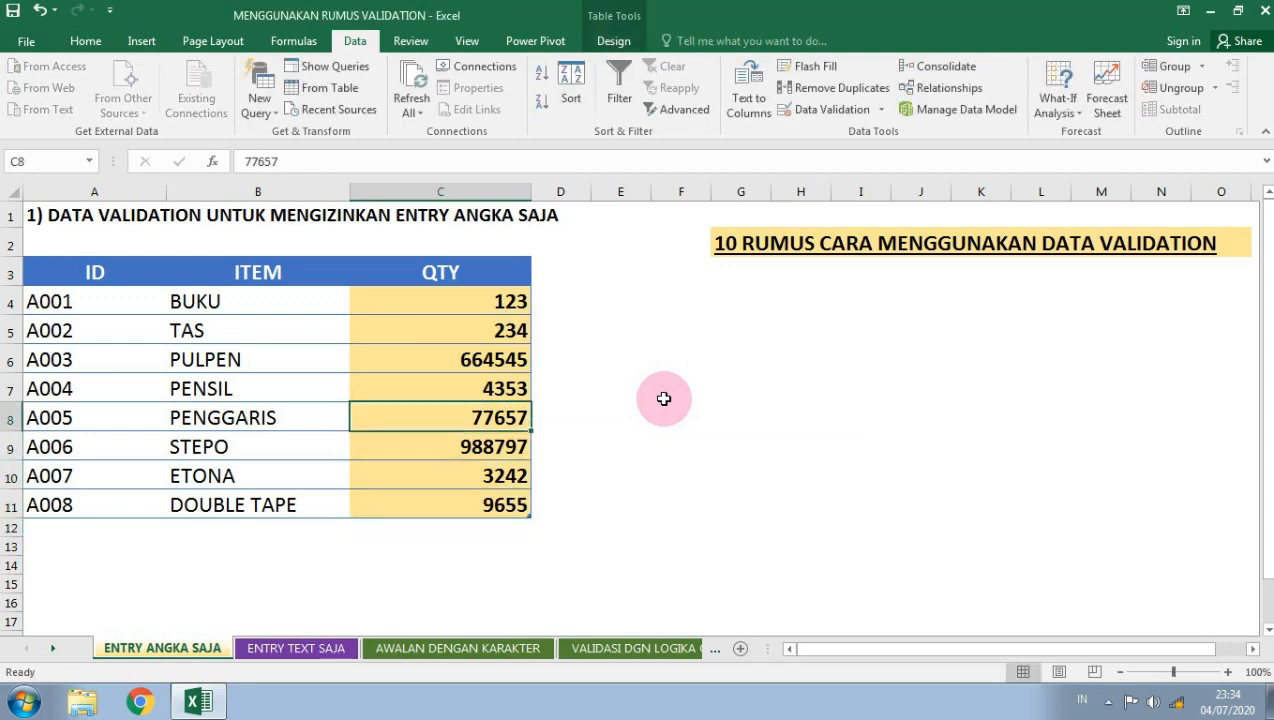
pyautogui.hotkey('shift', 'Up')
pyautogui.hotkey('shift', 'Down')
pyautogui.hotkey('shift', 'Down')
pyautogui.hotkey('shift', 'Down')
pyautogui.hotkey('shift', 'Down')
pyautogui.hotkey('shift', 'Down')
pyautogui.hotkey('shift', 'Down')
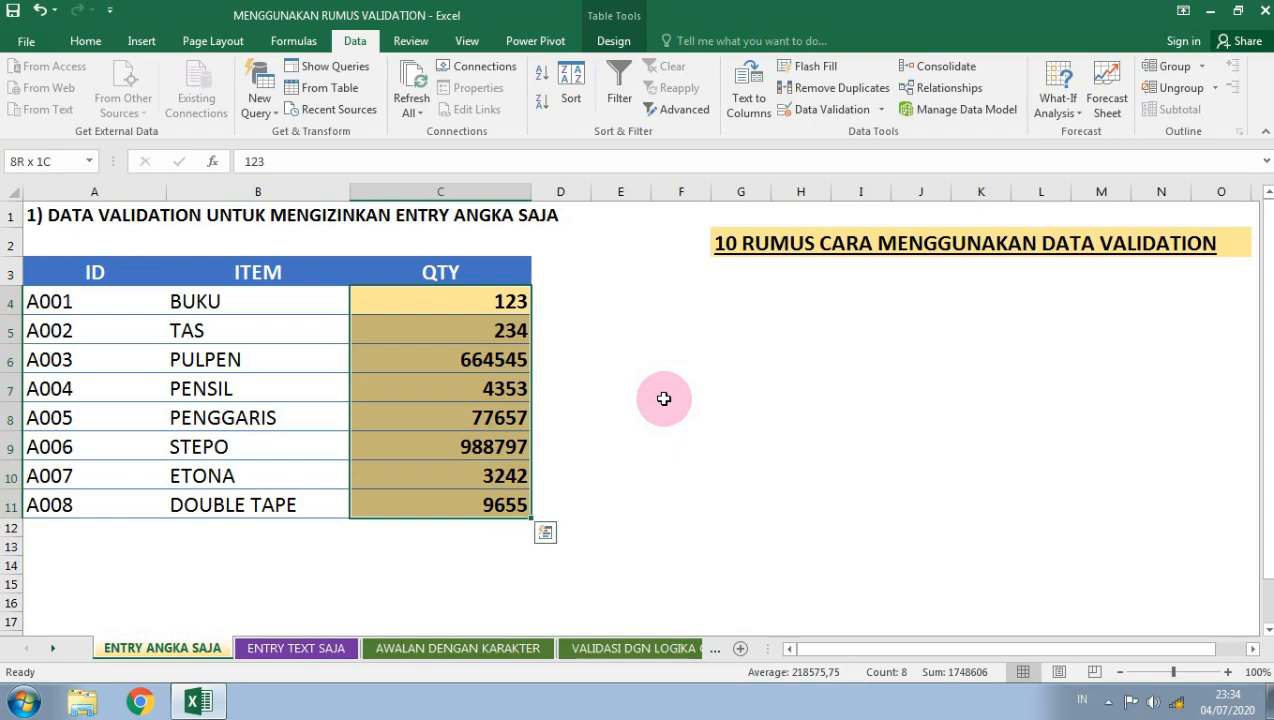
pyautogui.click(881, 109)
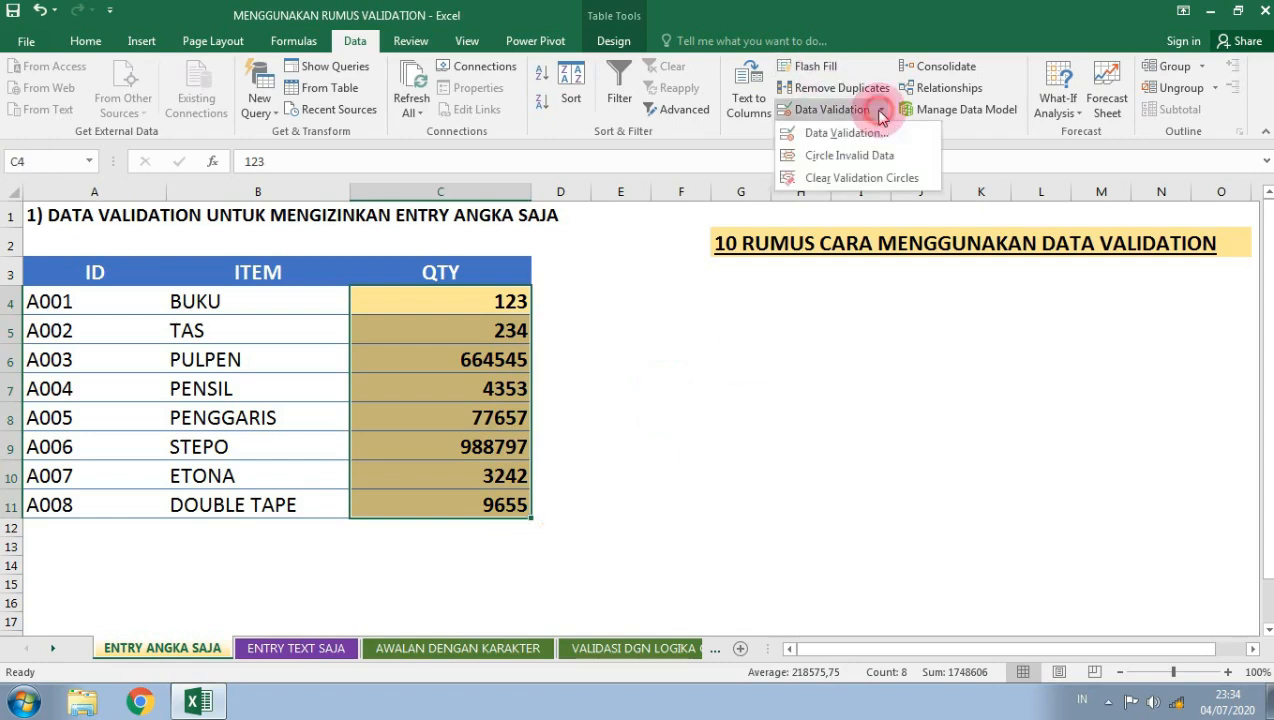
pyautogui.click(880, 132)
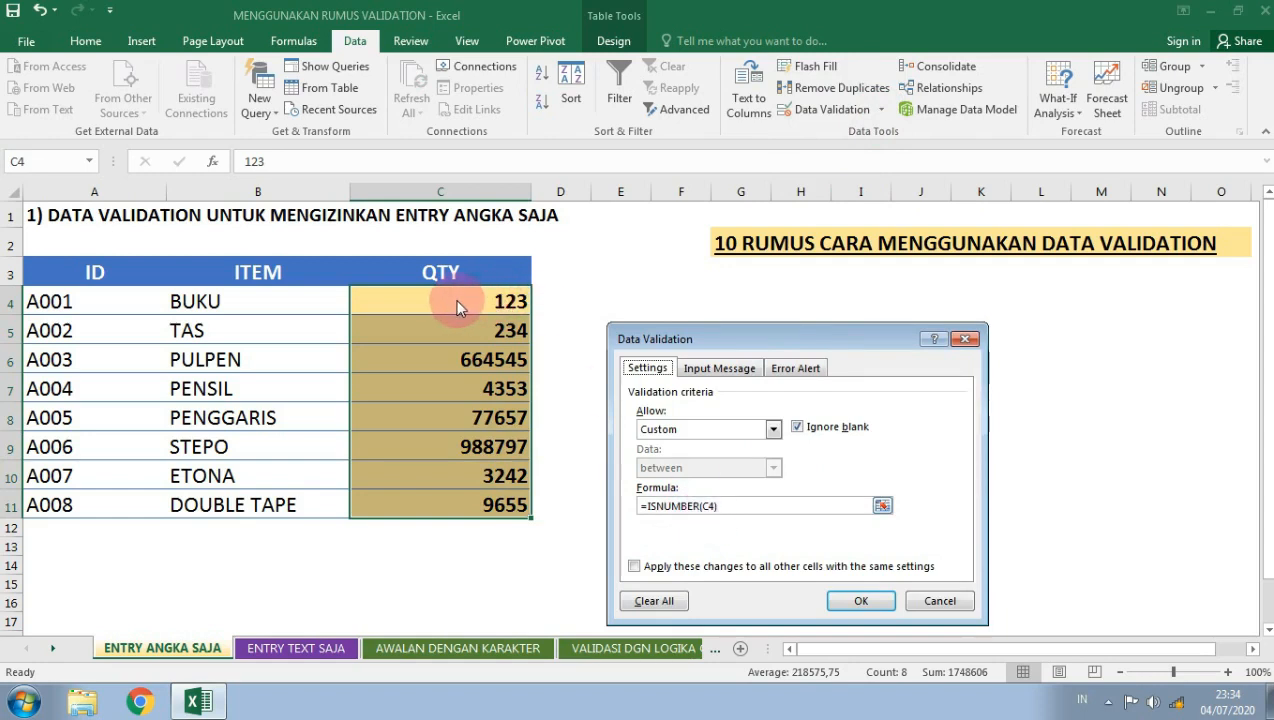
pyautogui.click(936, 600)
pyautogui.click(550, 328)
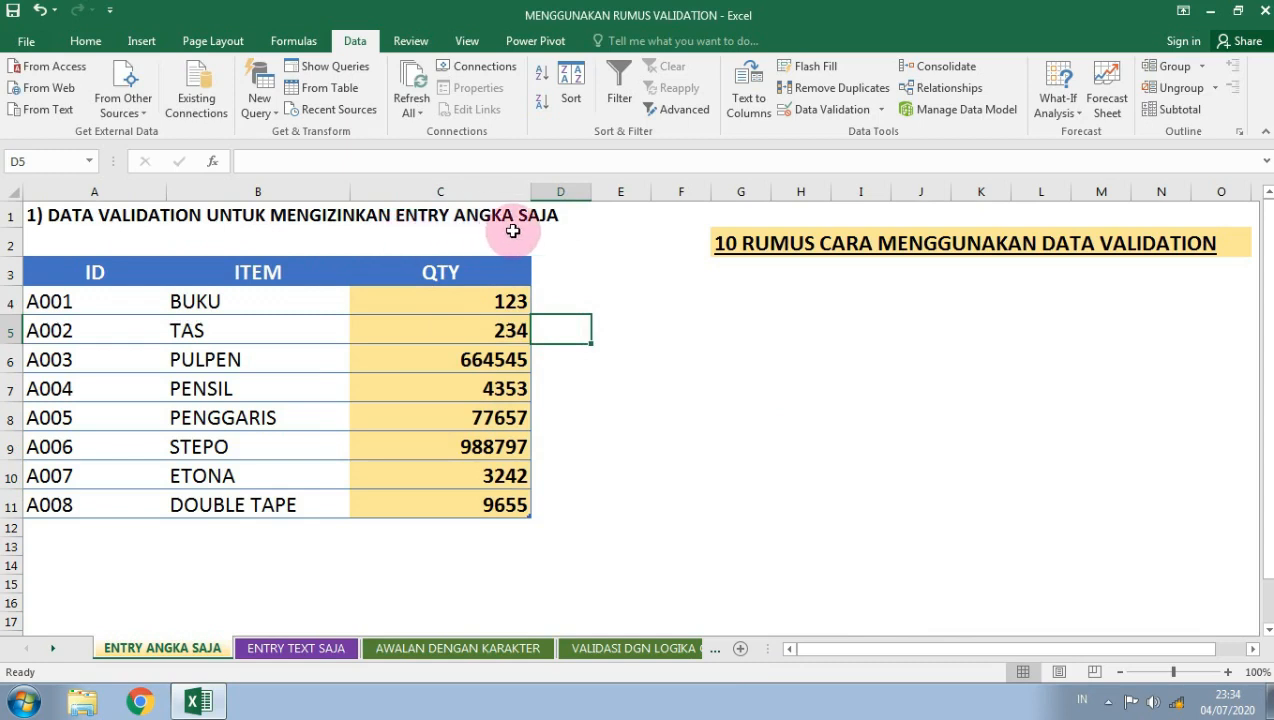
# Switch to the ENTRY TEXT SAJA sheet and select its title cell A1
pyautogui.click(245, 552)
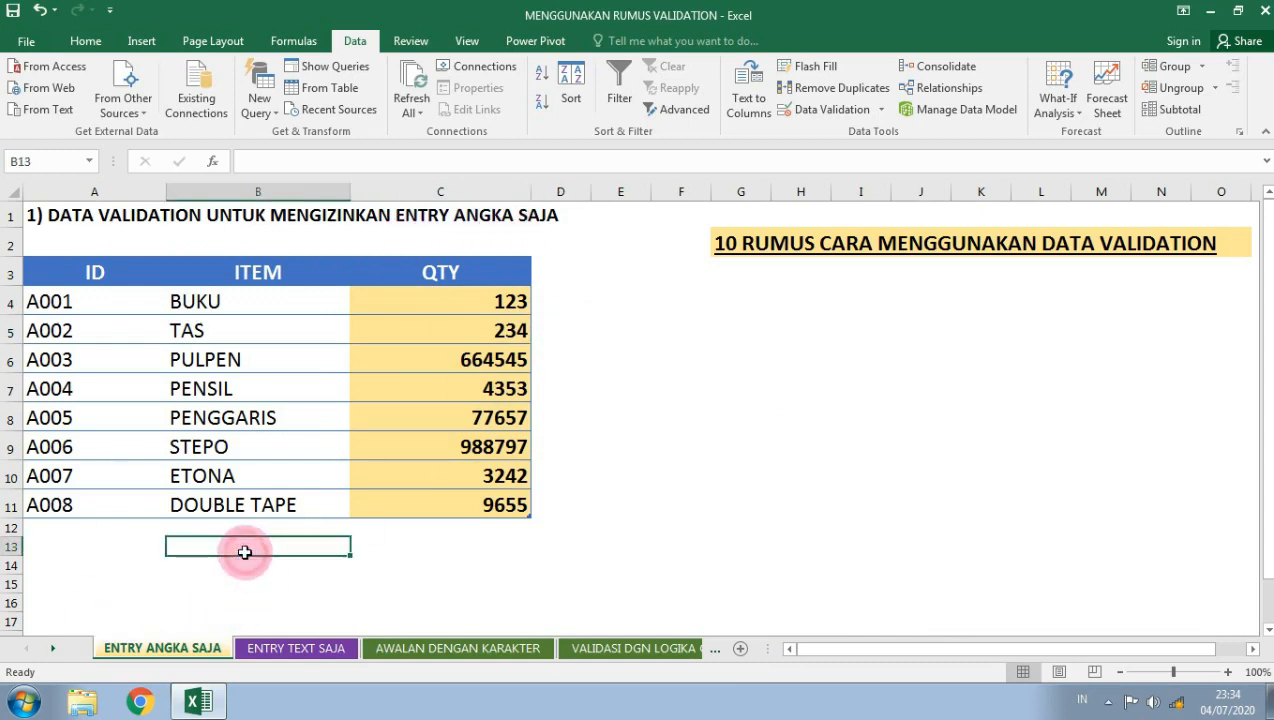
pyautogui.click(268, 650)
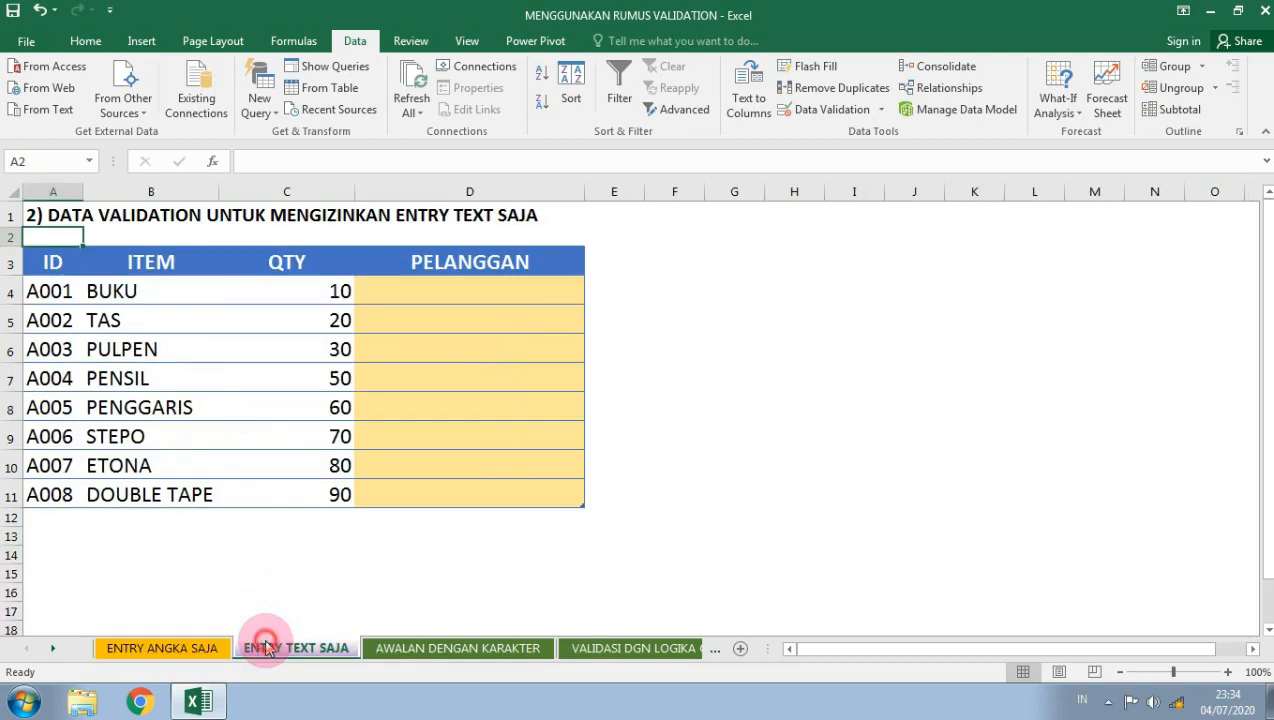
pyautogui.click(48, 212)
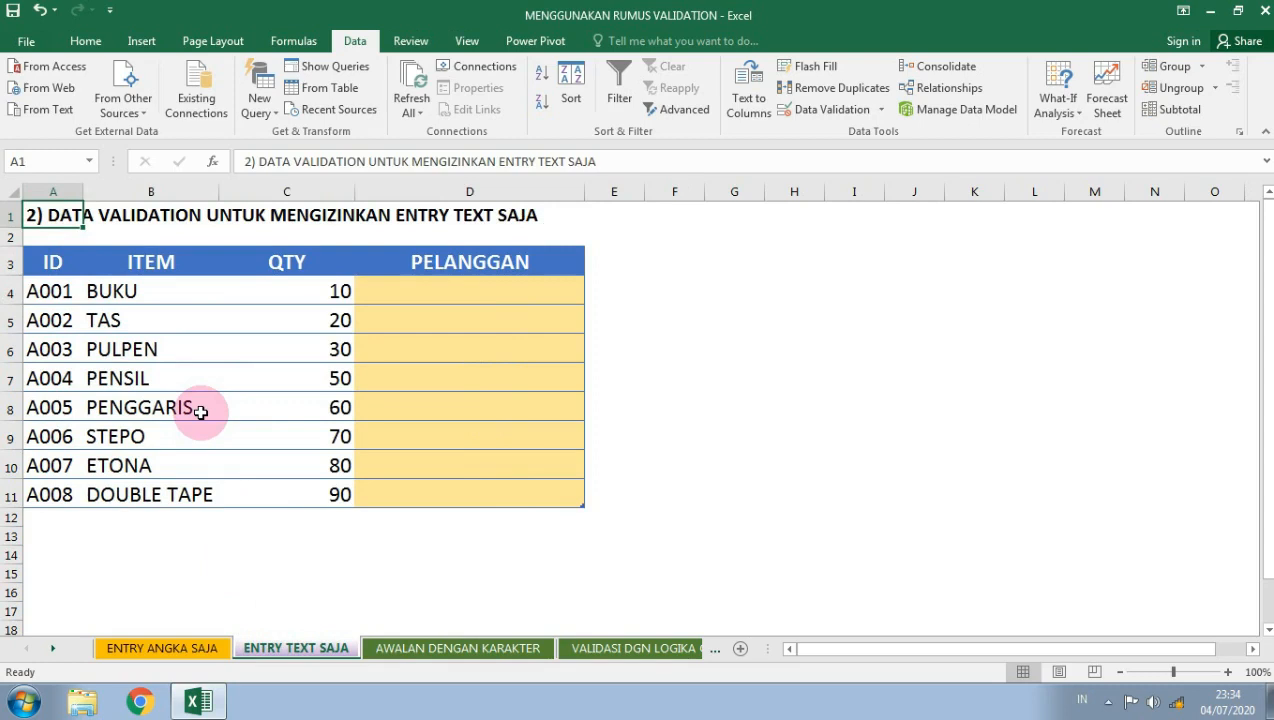
# Examine the table's column headings in row 3, from ID across to PELANGGAN
pyautogui.press('Down')
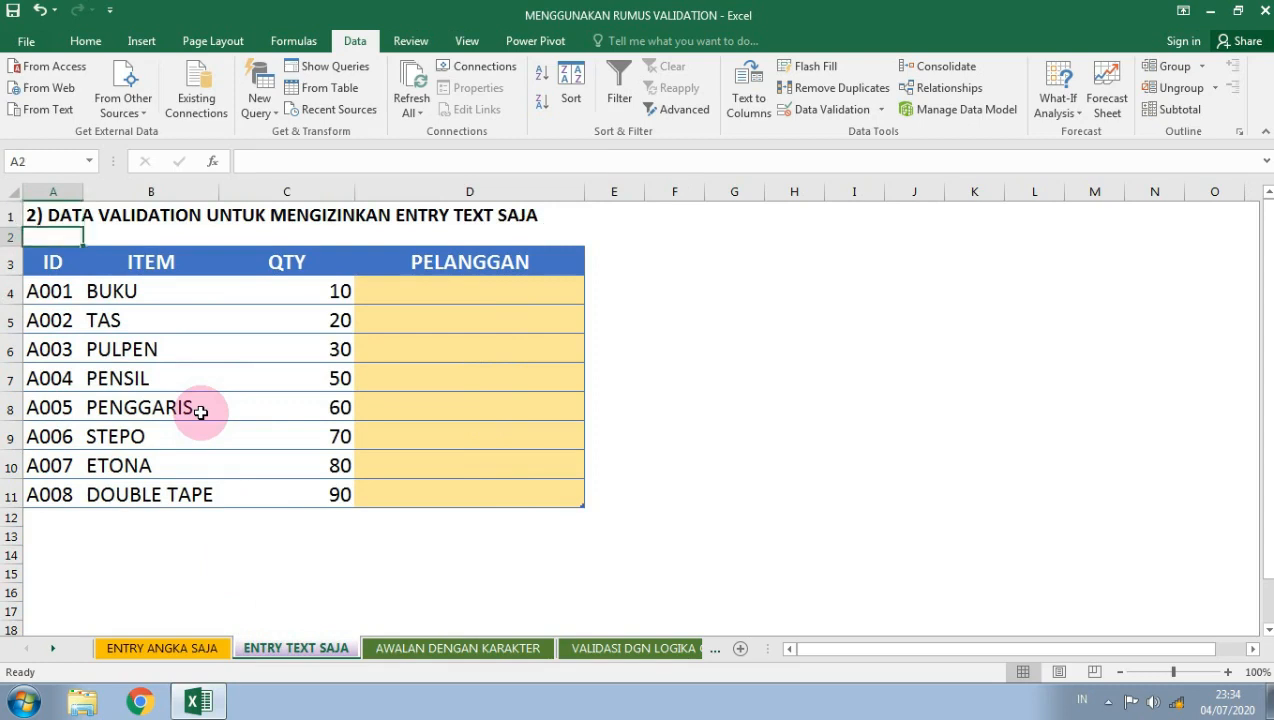
pyautogui.press('Down')
pyautogui.press('Right')
pyautogui.press('Right')
pyautogui.press('Right')
pyautogui.press('Down')
pyautogui.press('Up')
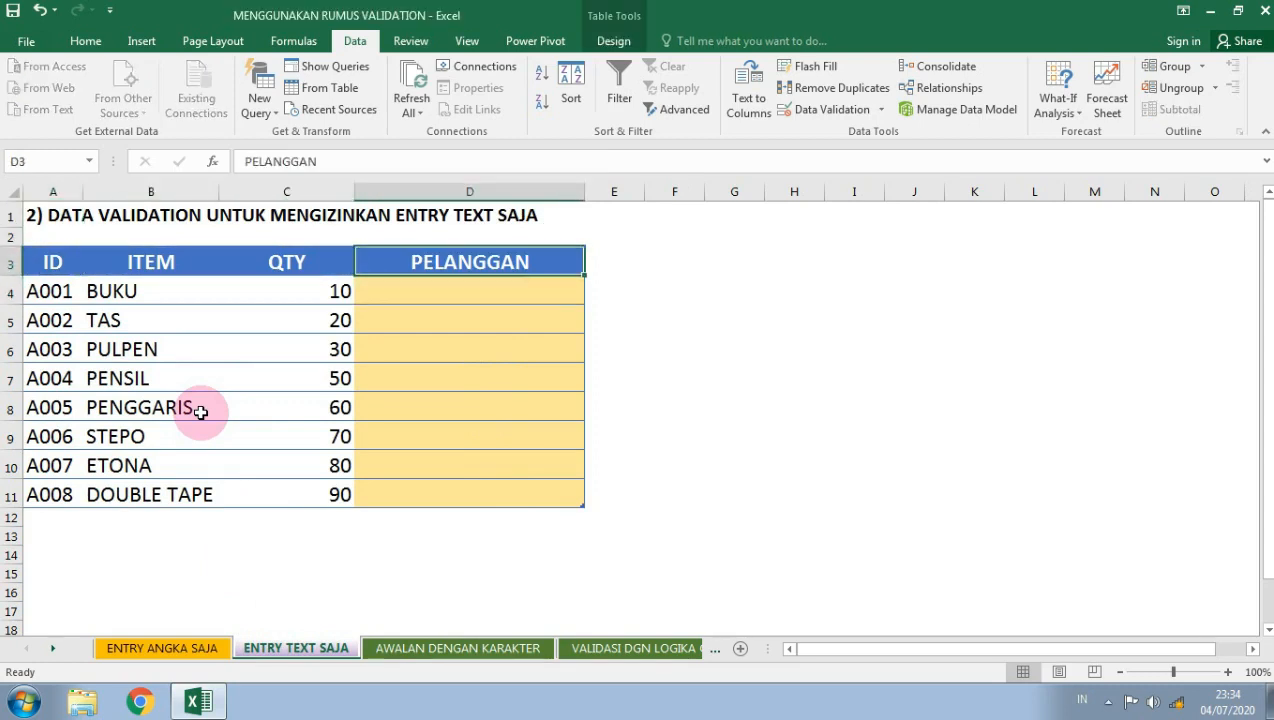
pyautogui.press('Left')
pyautogui.press('Left')
pyautogui.press('Left')
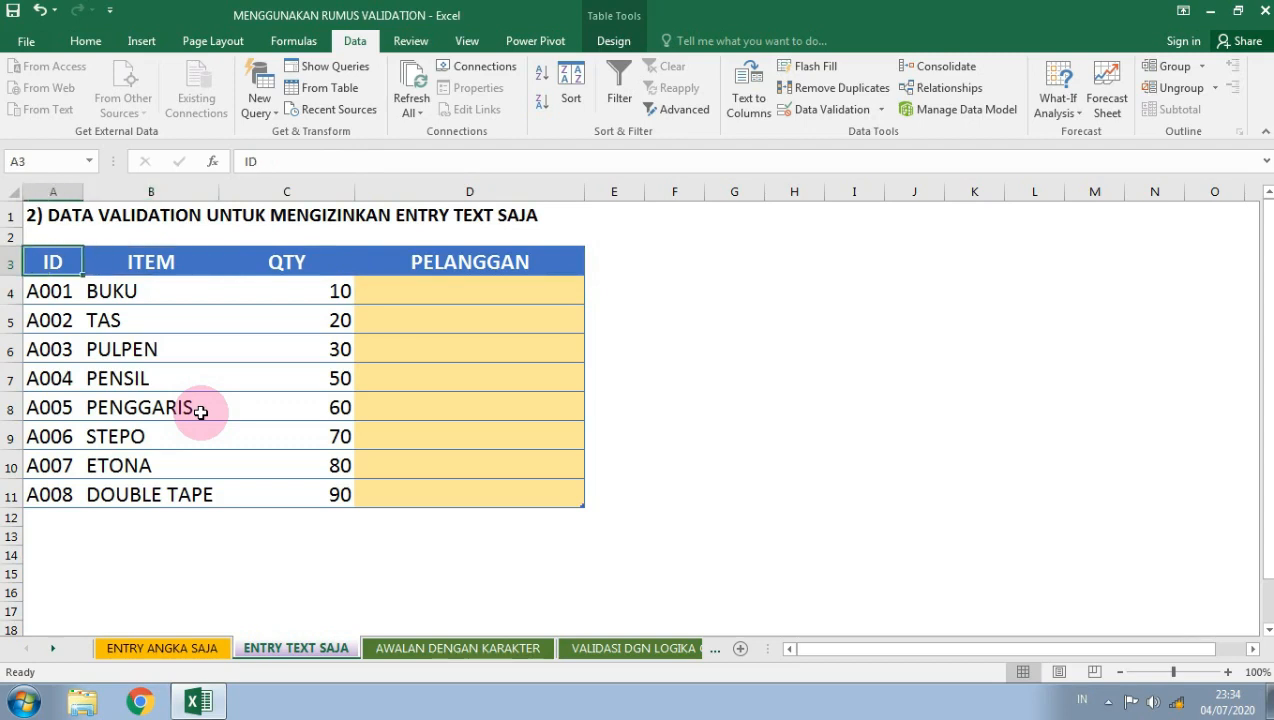
pyautogui.press('Right')
pyautogui.press('Right')
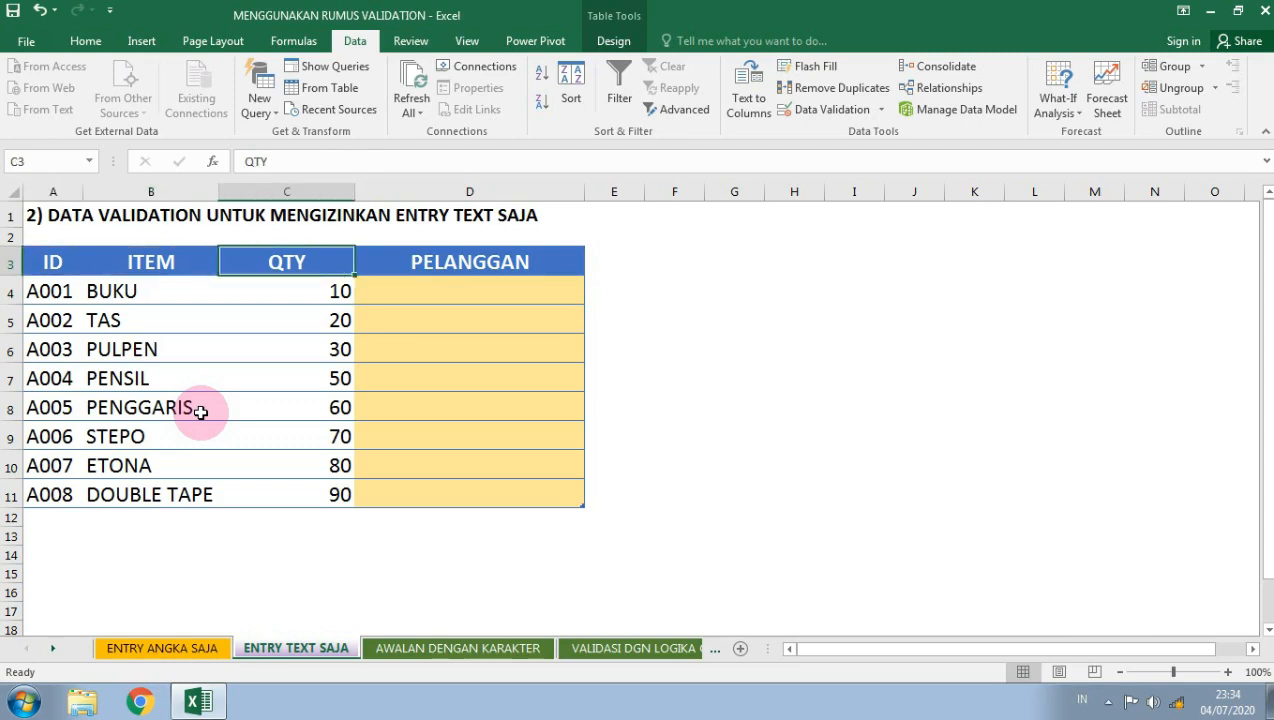
pyautogui.press('Right')
# Examine the extent of the empty PELANGGAN cells D4:D11
pyautogui.press('Down')
pyautogui.press('Down')
pyautogui.press('Up')
pyautogui.hotkey('shift', 'Down')
pyautogui.hotkey('shift', 'Down')
pyautogui.hotkey('shift', 'Down')
pyautogui.hotkey('shift', 'Down')
pyautogui.hotkey('shift', 'Down')
pyautogui.hotkey('shift', 'Down')
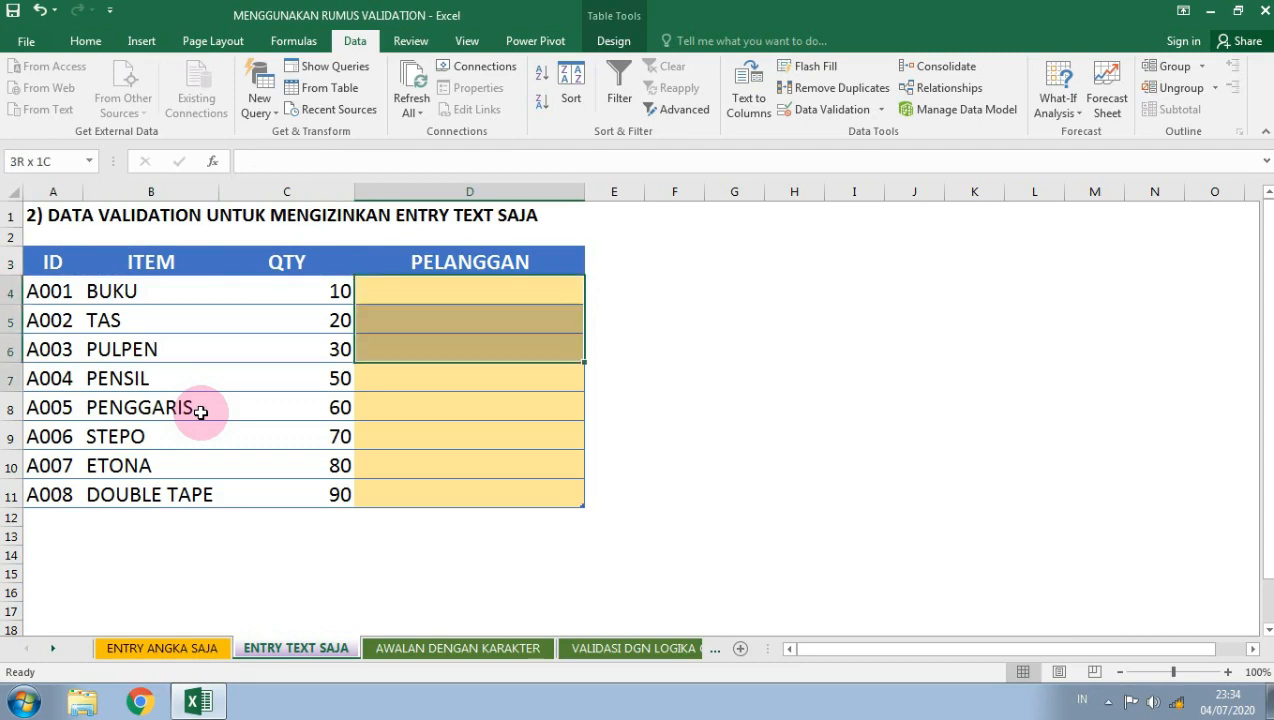
pyautogui.hotkey('shift', 'Down')
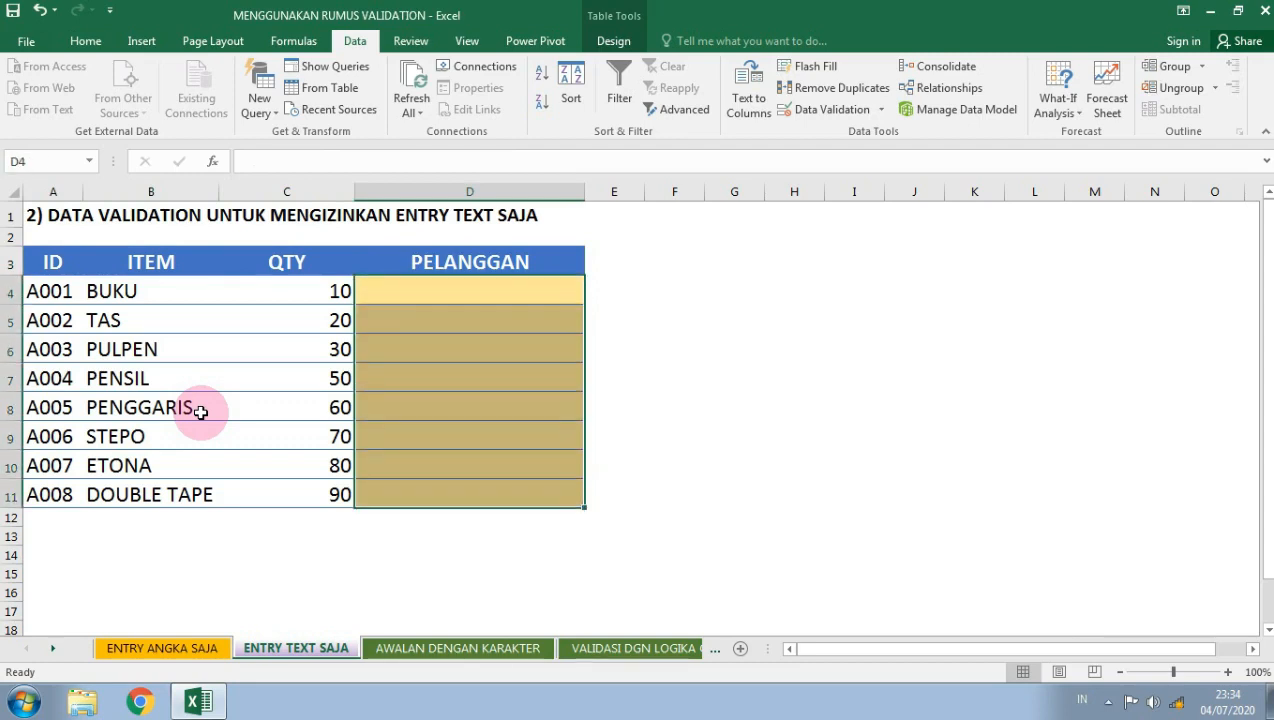
pyautogui.press('Up')
pyautogui.press('Down')
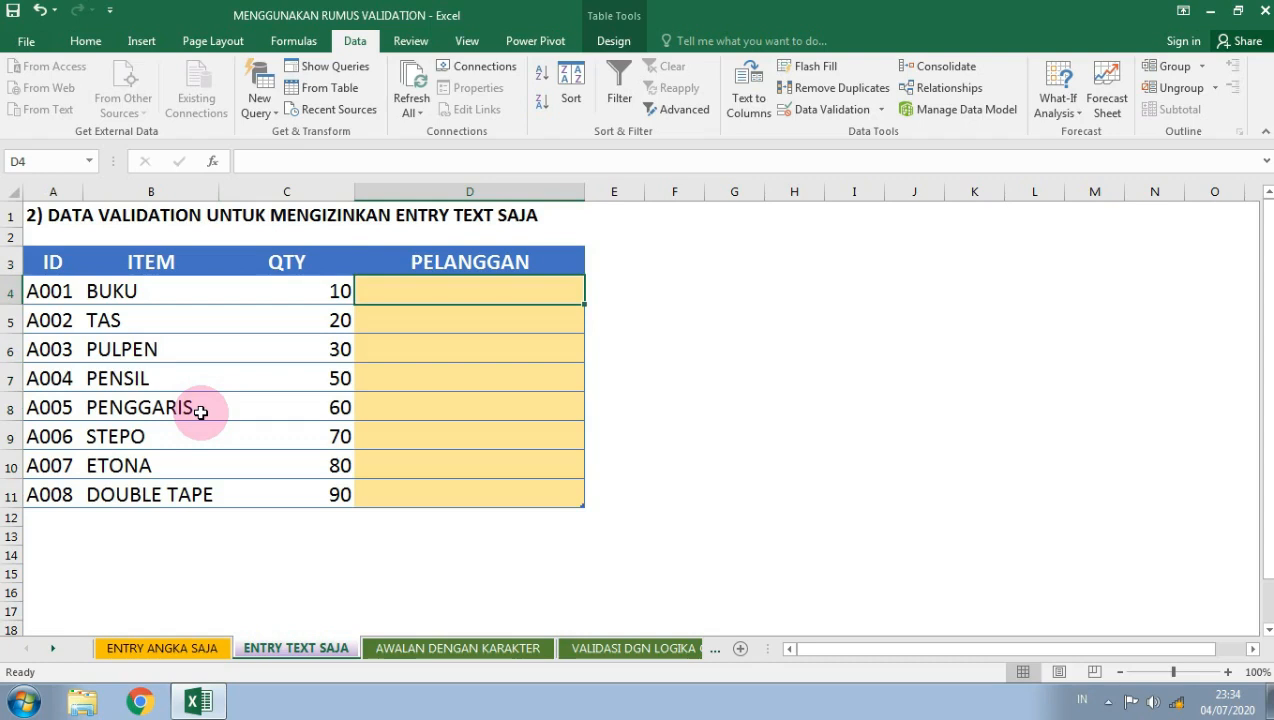
# Apply a custom data validation rule with the formula =ISTEXT(D4) to the PELANGGAN cells D4:D11
pyautogui.hotkey('shift', 'Down')
pyautogui.hotkey('shift', 'Down')
pyautogui.hotkey('shift', 'Down')
pyautogui.hotkey('shift', 'Down')
pyautogui.hotkey('shift', 'Down')
pyautogui.hotkey('shift', 'Down')
pyautogui.hotkey('shift', 'Down')
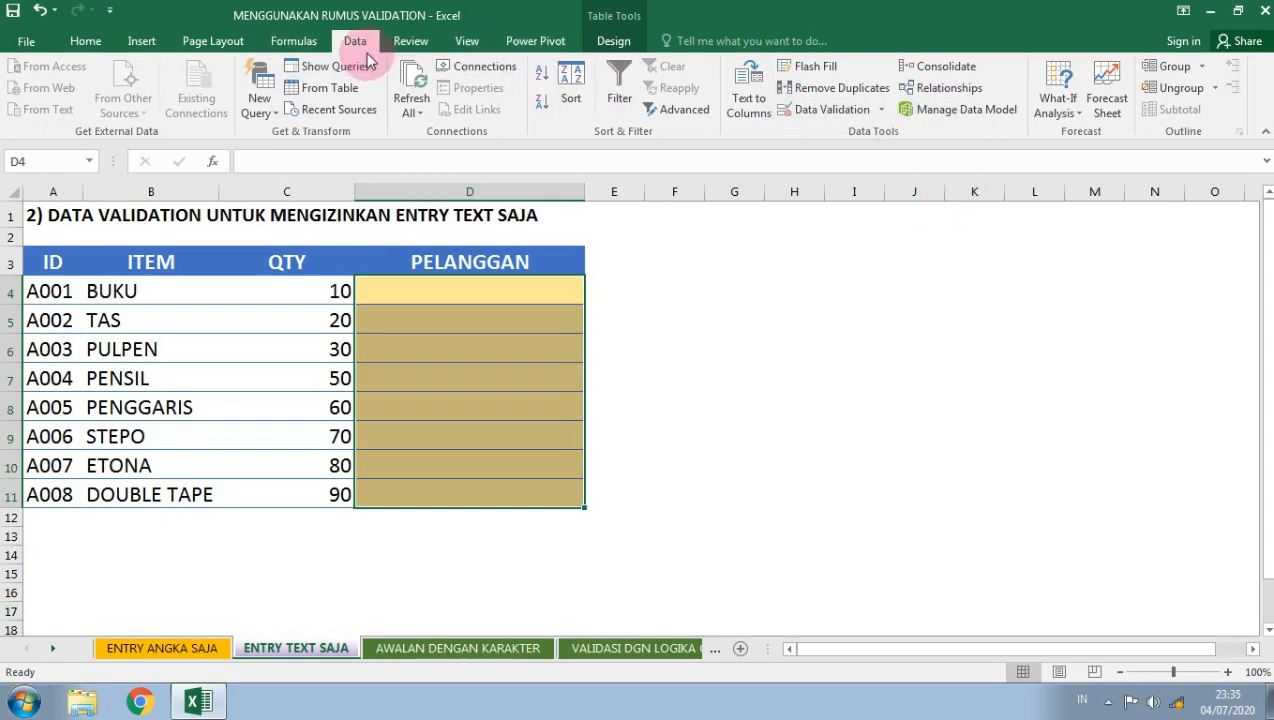
pyautogui.click(882, 110)
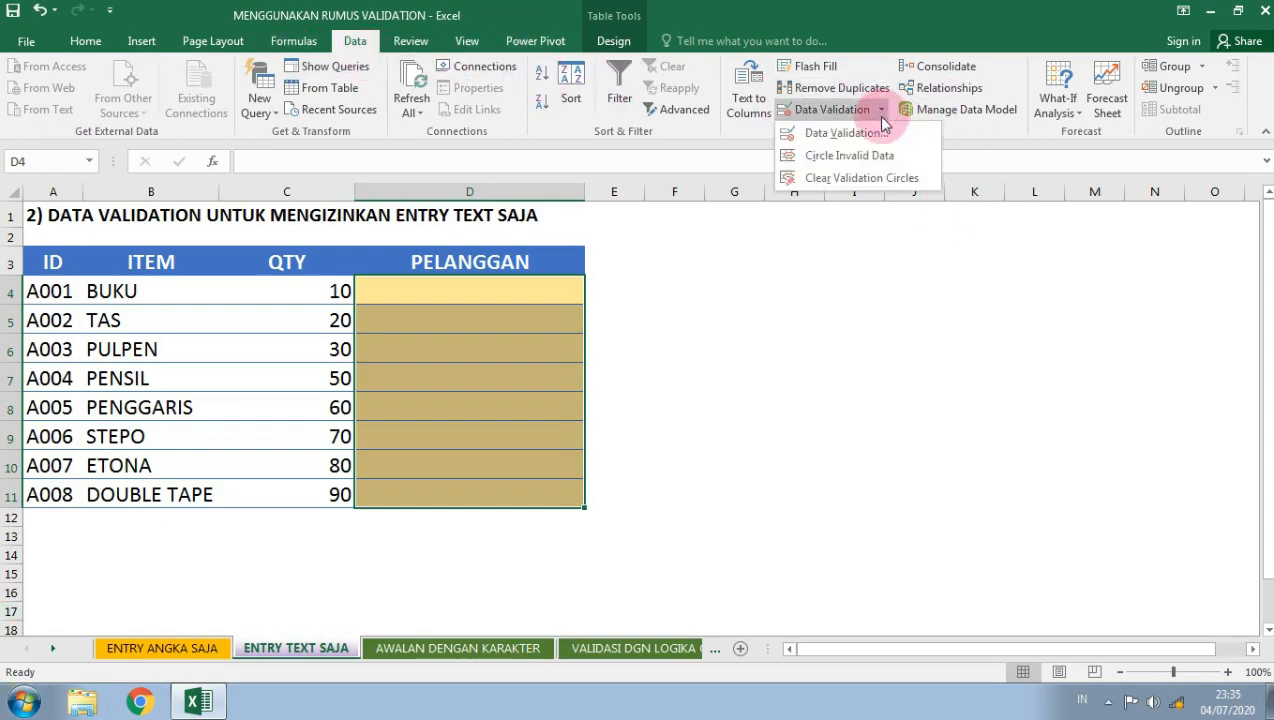
pyautogui.click(877, 134)
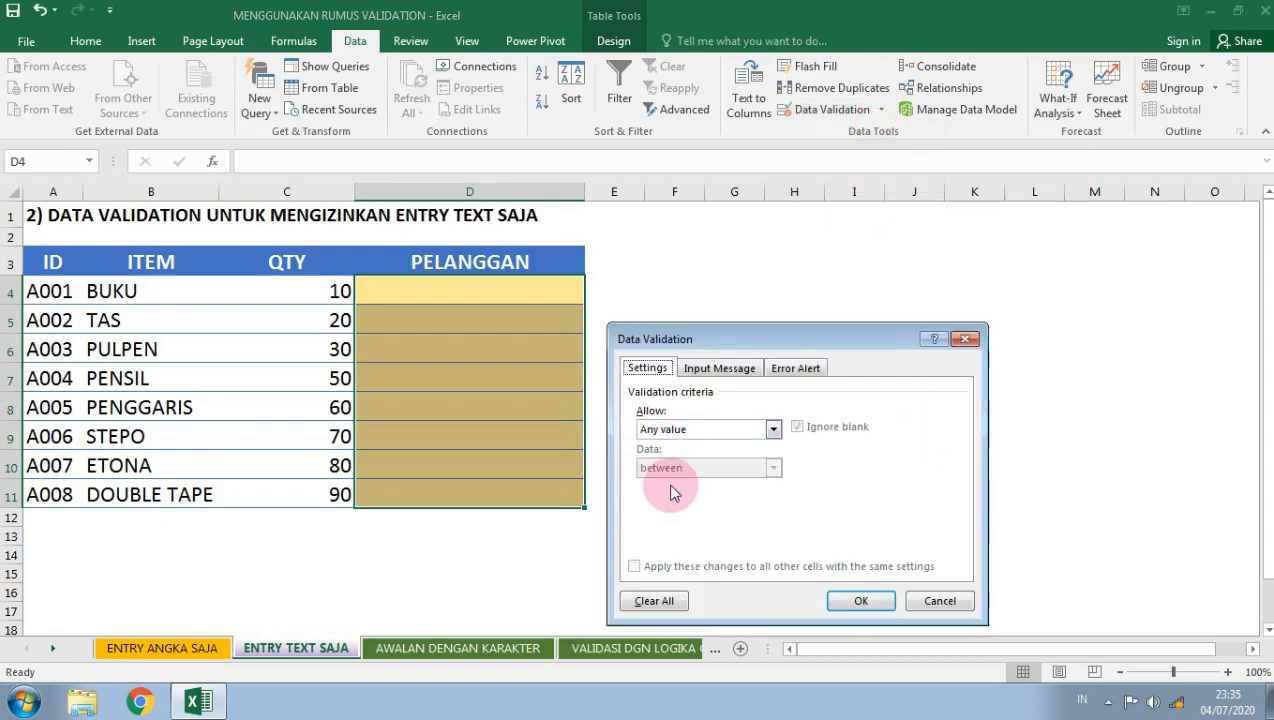
pyautogui.click(727, 433)
pyautogui.click(730, 532)
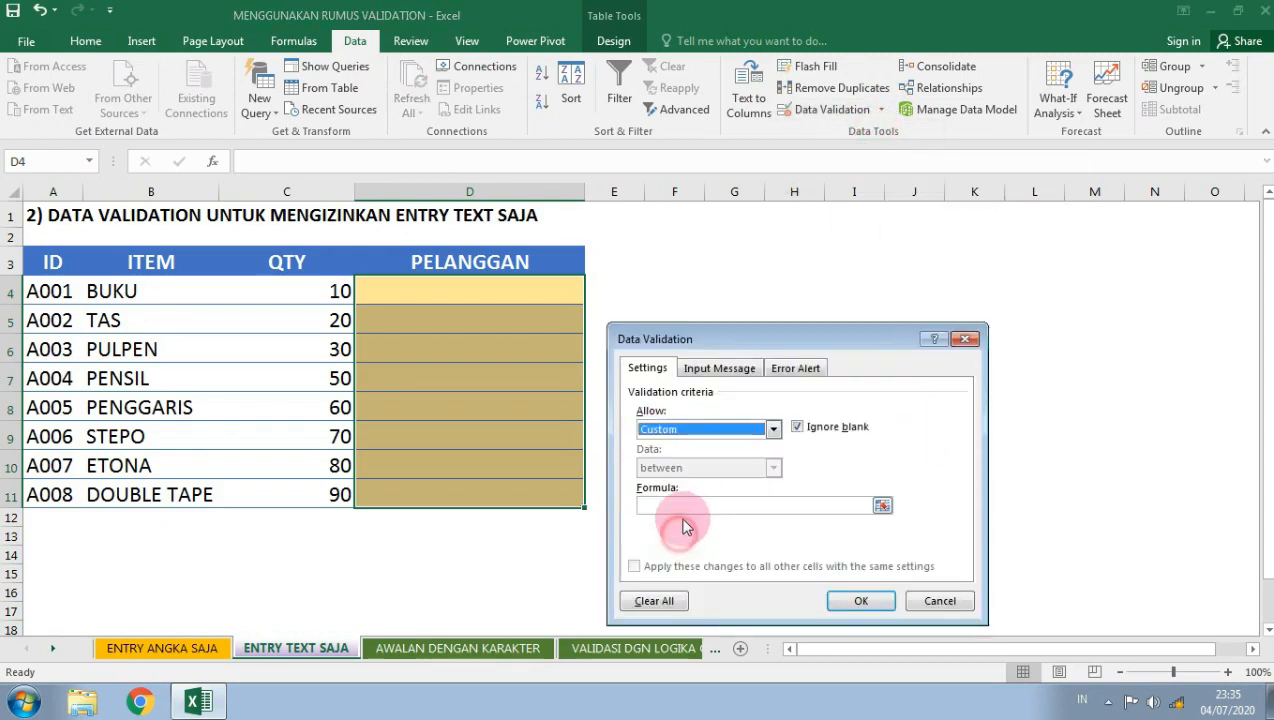
pyautogui.click(685, 507)
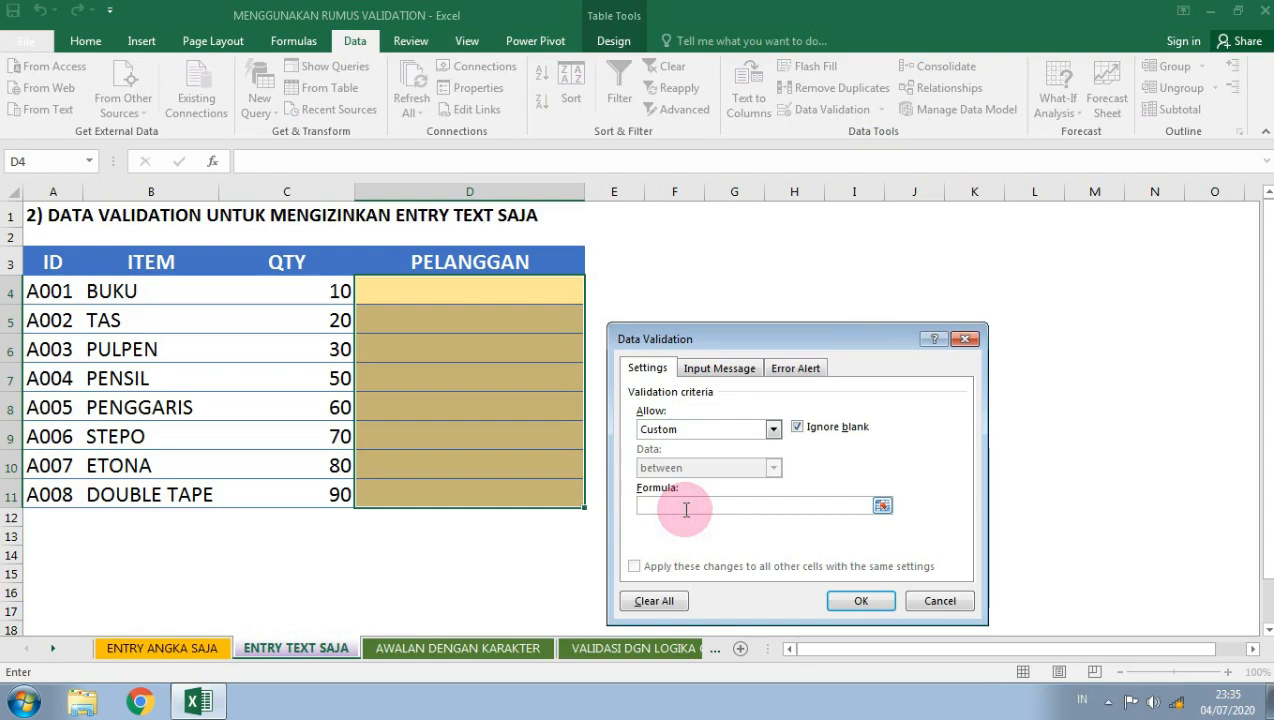
pyautogui.write('=ISTEXT(D4')
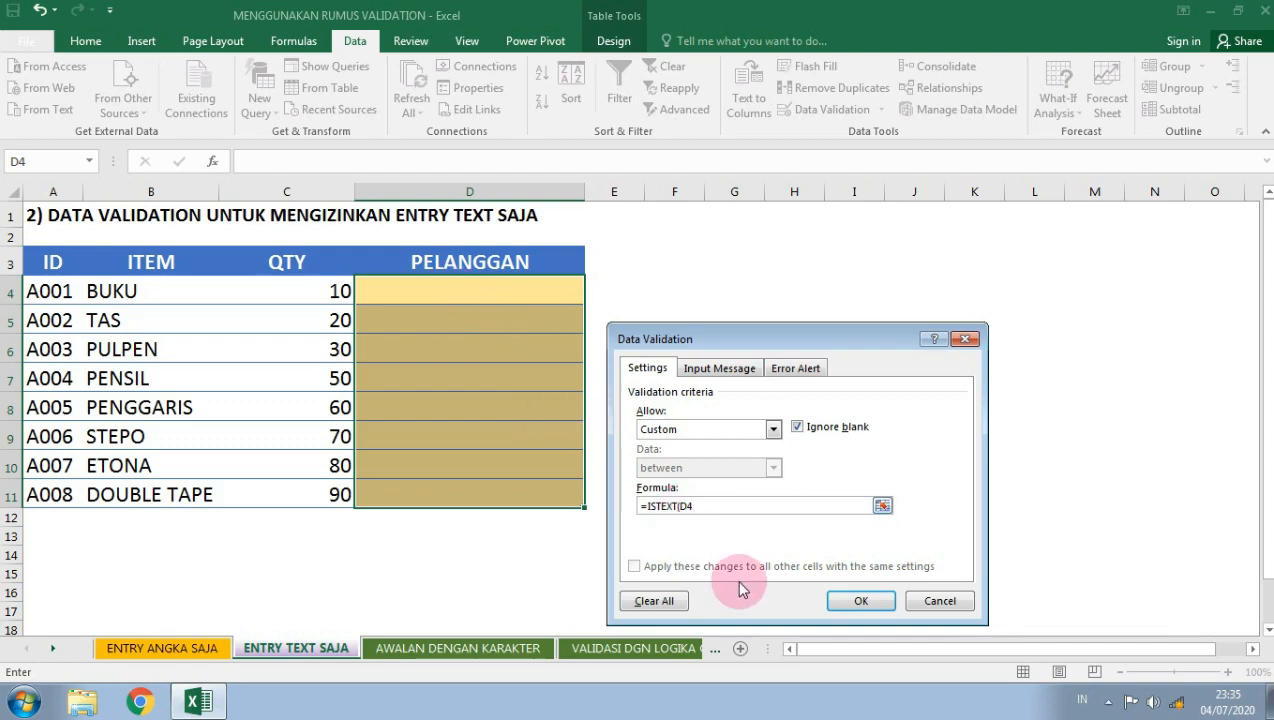
pyautogui.write(')')
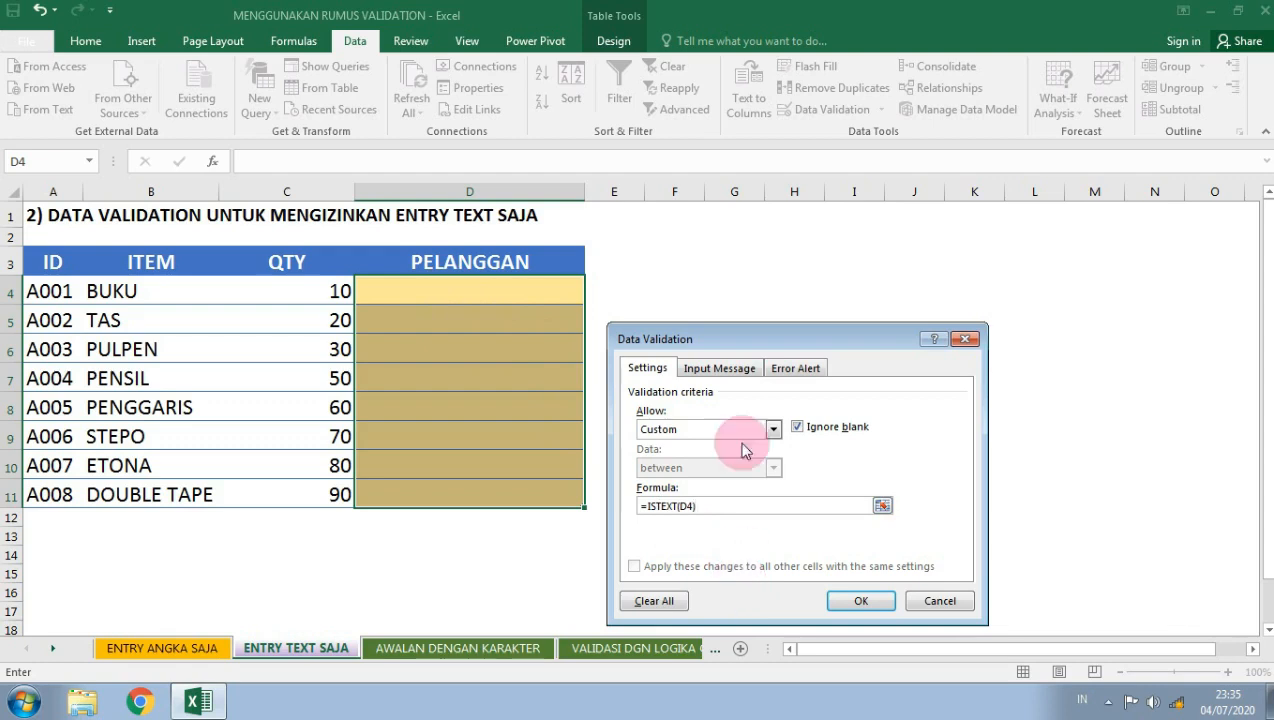
pyautogui.click(860, 605)
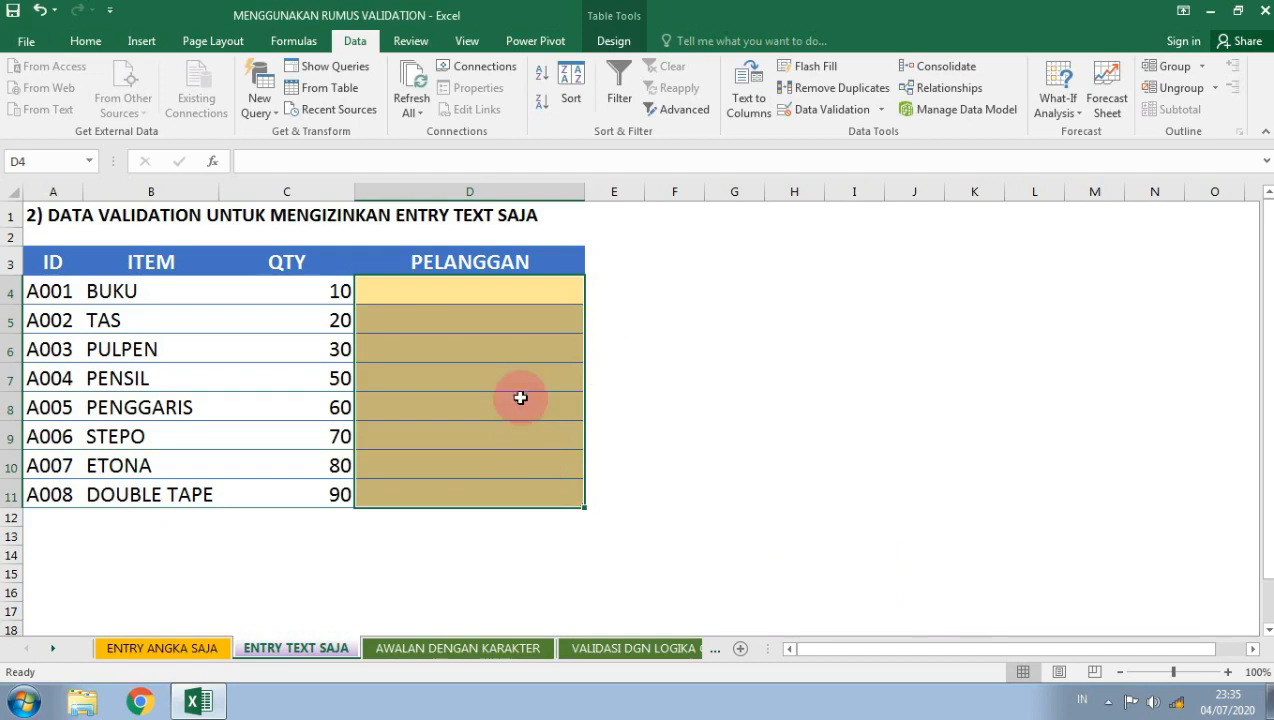
# Try to enter the number 12121 as the BUKU customer in D4 and cancel the entry
pyautogui.click(483, 296)
pyautogui.write('12121')
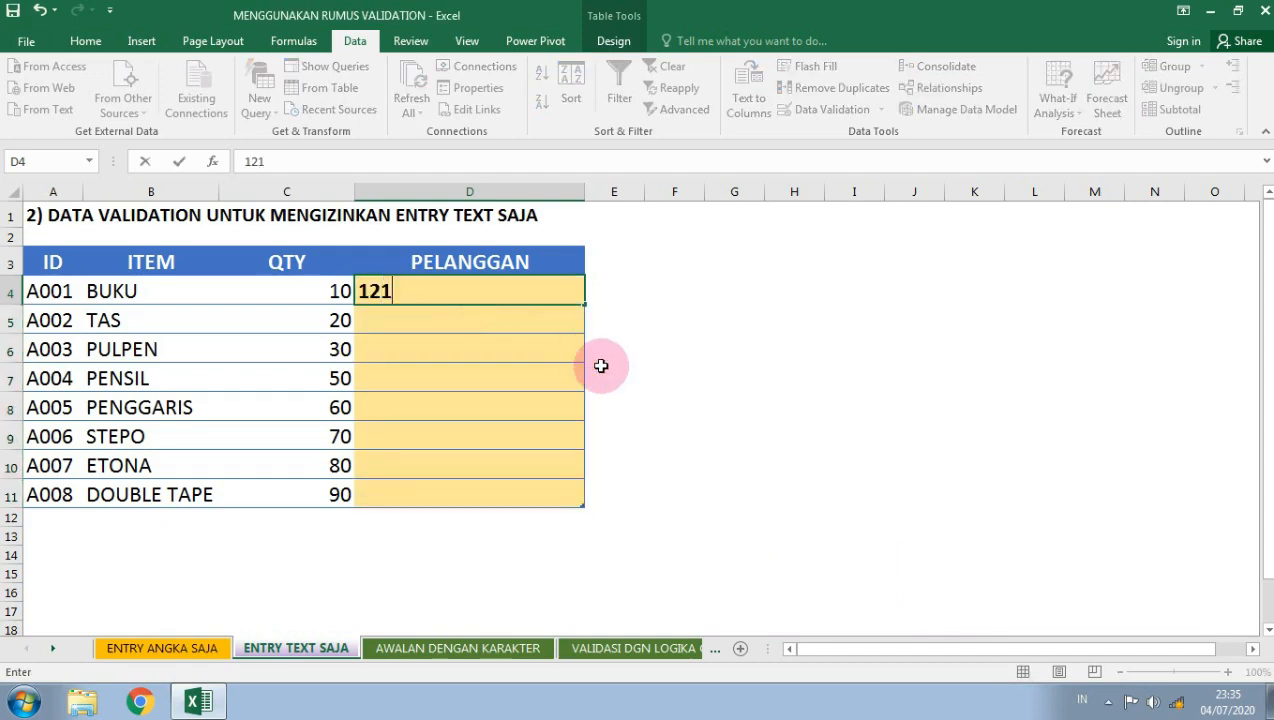
pyautogui.press('Return')
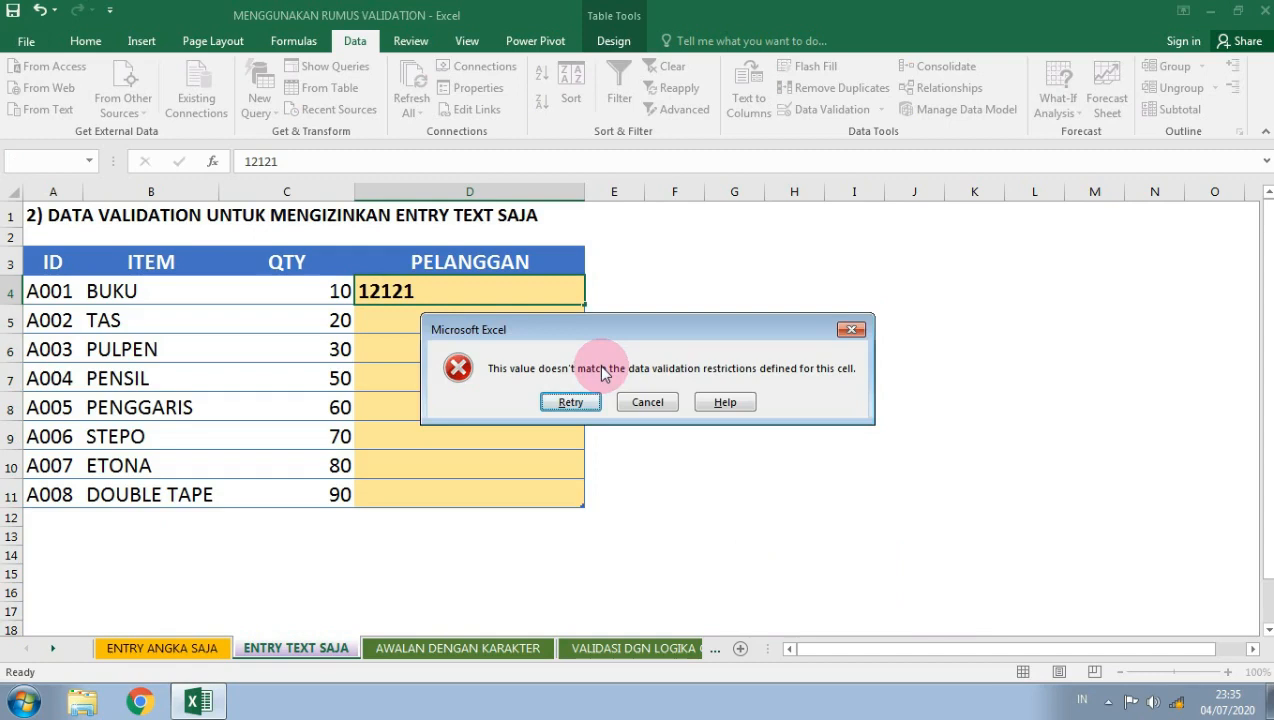
pyautogui.press('Right')
pyautogui.press('Return')
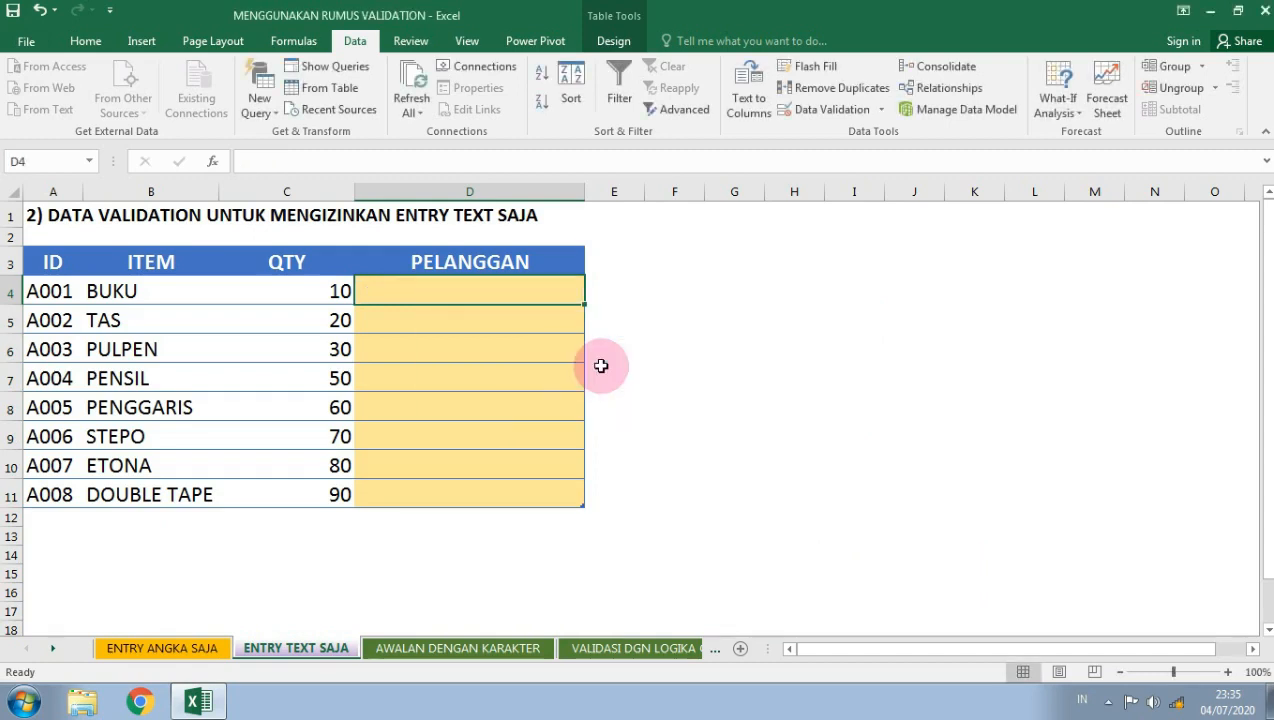
# Give the validation error alert for D4:D11 the title "DATA DI ENTRY SALAH ??"
pyautogui.hotkey('shift', 'Down')
pyautogui.hotkey('shift', 'Down')
pyautogui.hotkey('shift', 'Down')
pyautogui.hotkey('shift', 'Down')
pyautogui.hotkey('shift', 'Down')
pyautogui.hotkey('shift', 'Down')
pyautogui.hotkey('shift', 'Down')
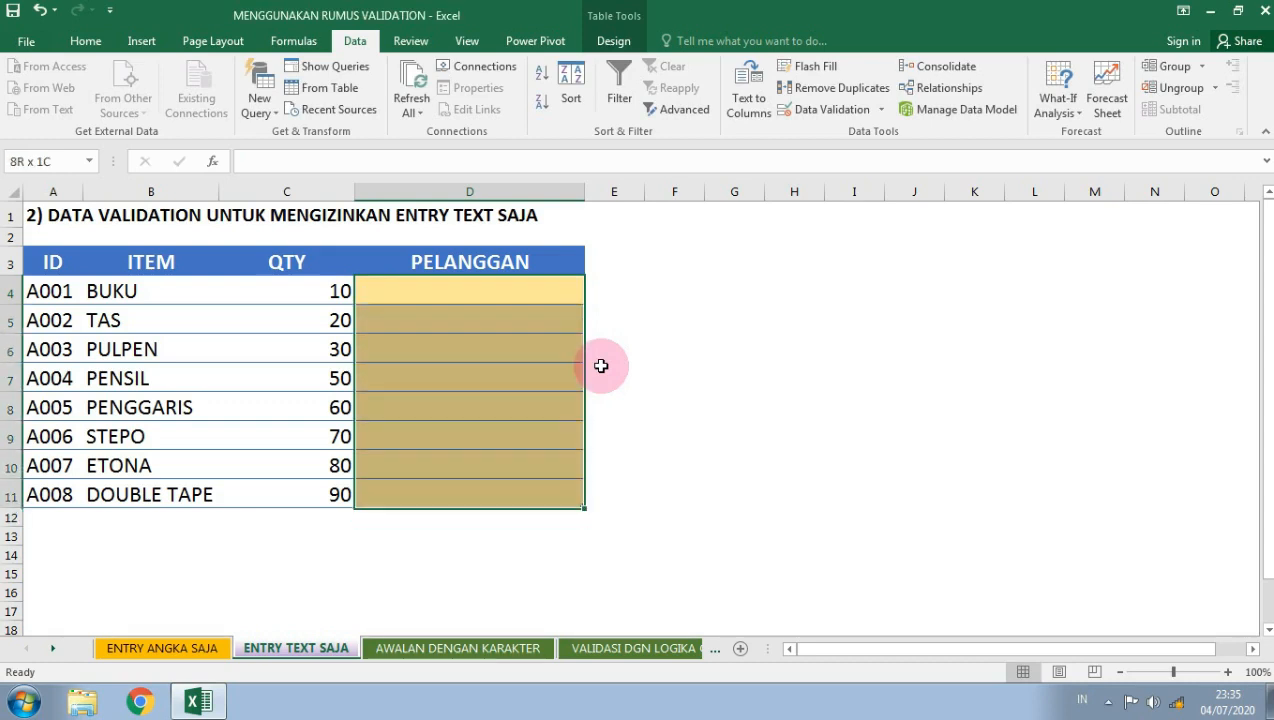
pyautogui.click(882, 112)
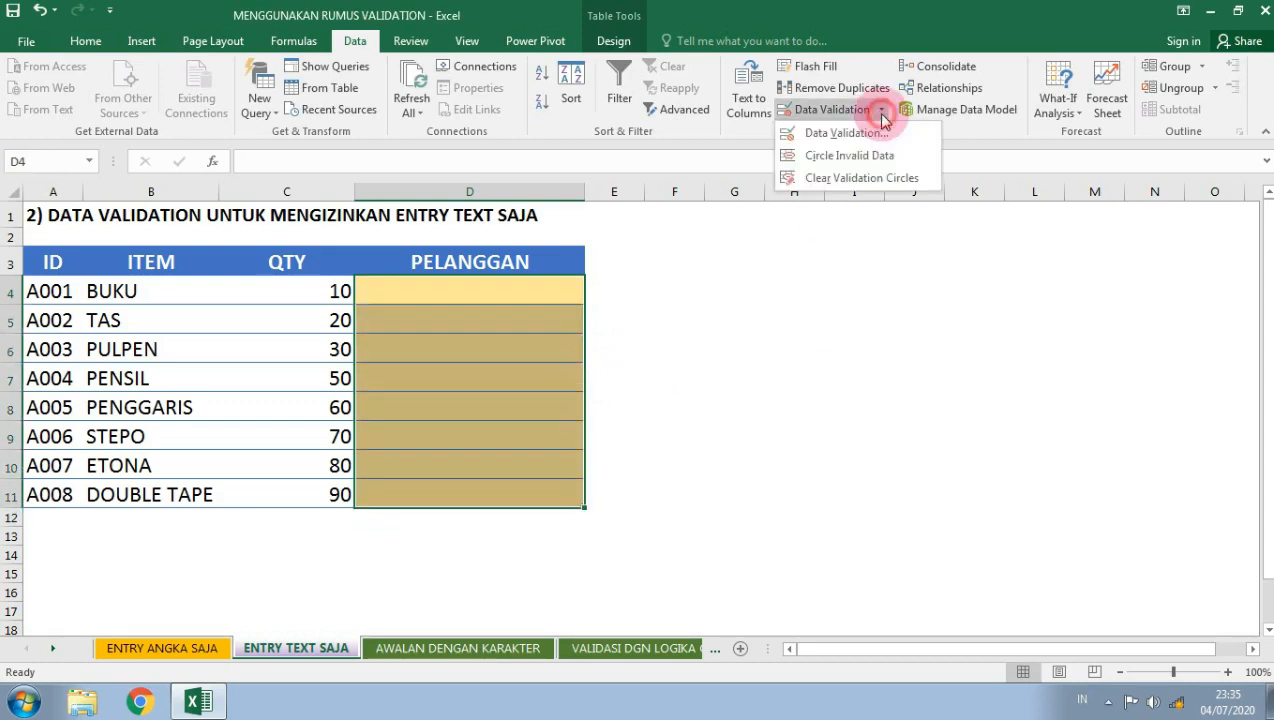
pyautogui.click(866, 130)
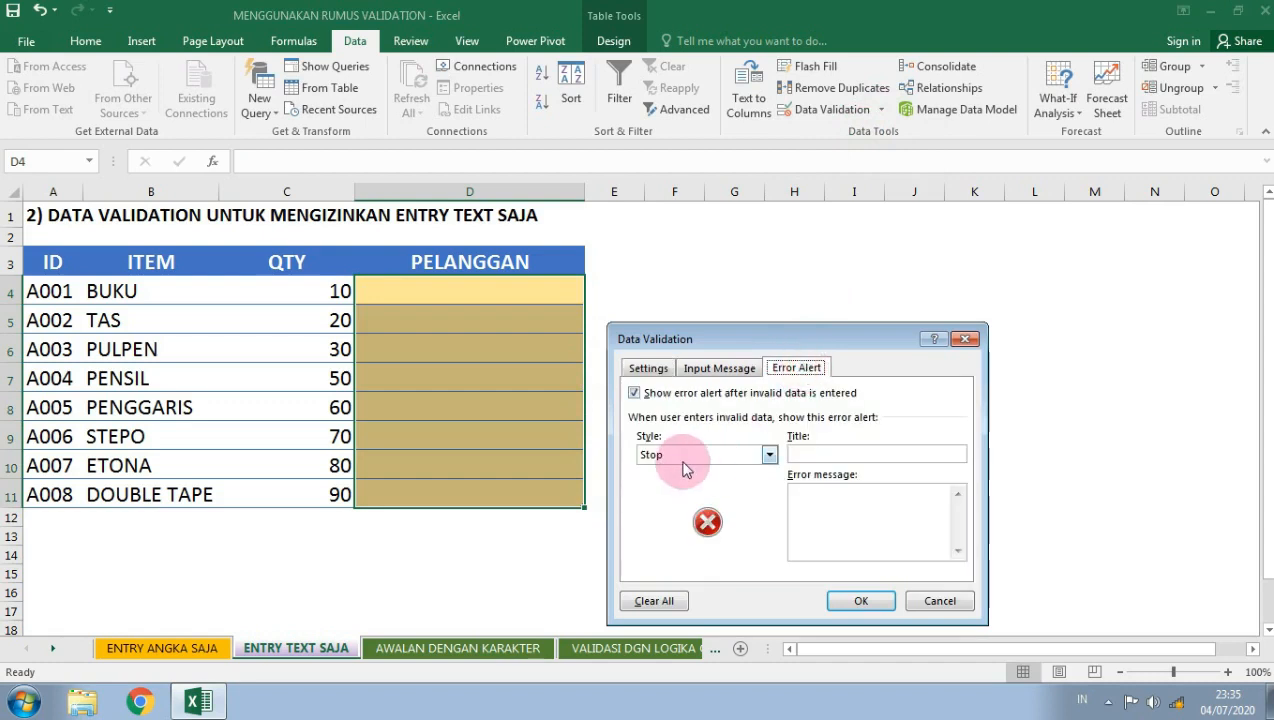
pyautogui.click(831, 453)
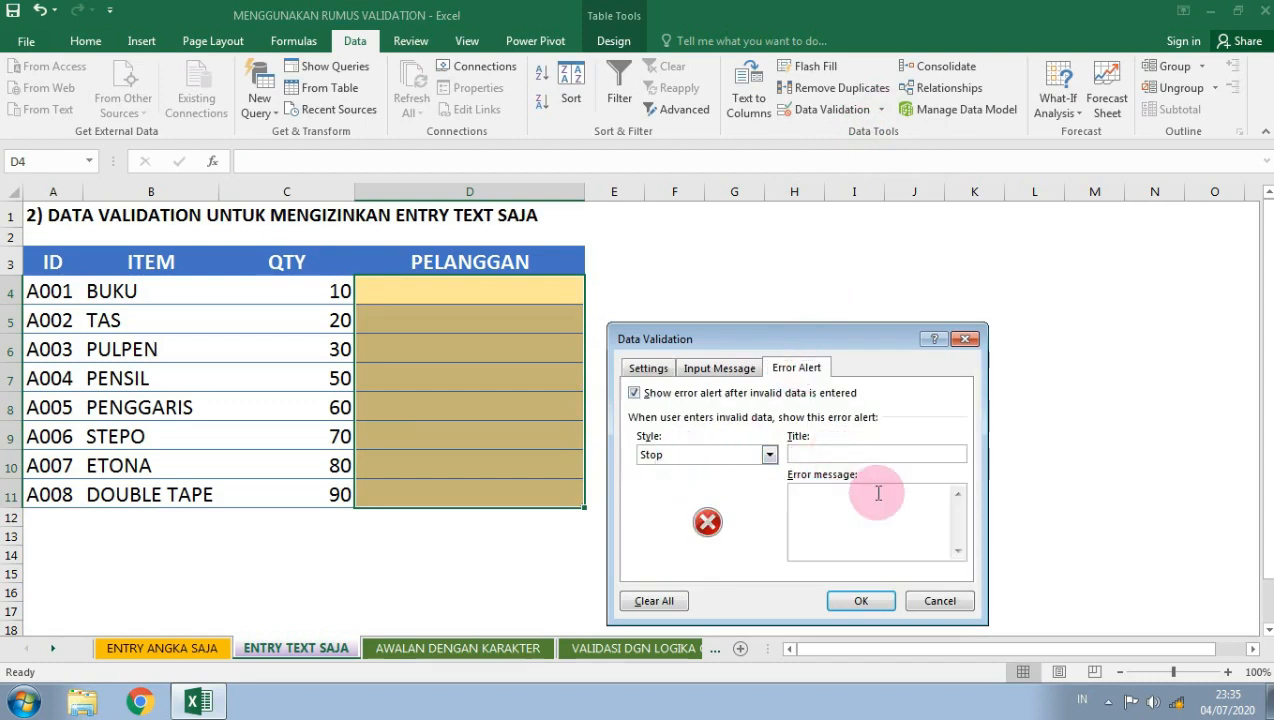
pyautogui.write('HARU')
pyautogui.press('BackSpace')
pyautogui.press('BackSpace')
pyautogui.press('BackSpace')
pyautogui.press('BackSpace')
pyautogui.write('DATA')
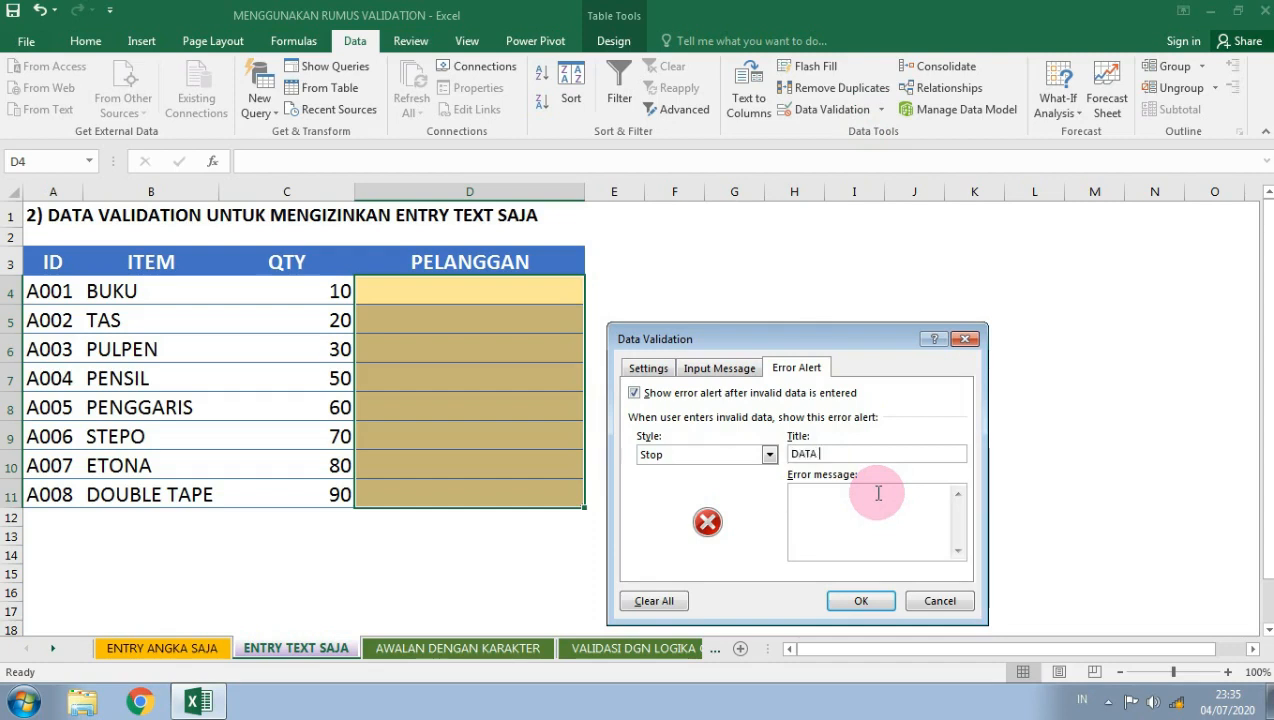
pyautogui.write(' DI ENTRY SALAH ??')
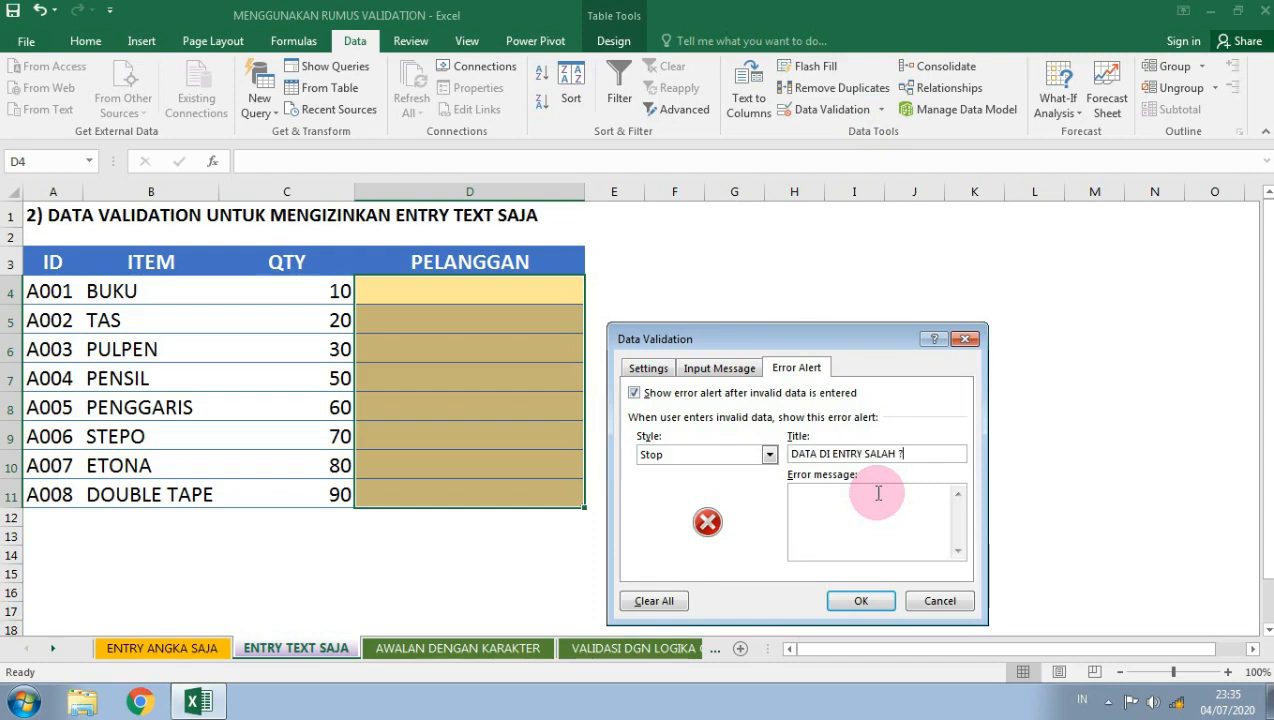
# Set the alert's error message to "SEHARUSNYA DIISI TEXT SAJA" and apply the validation settings
pyautogui.click(862, 521)
pyautogui.write('S')
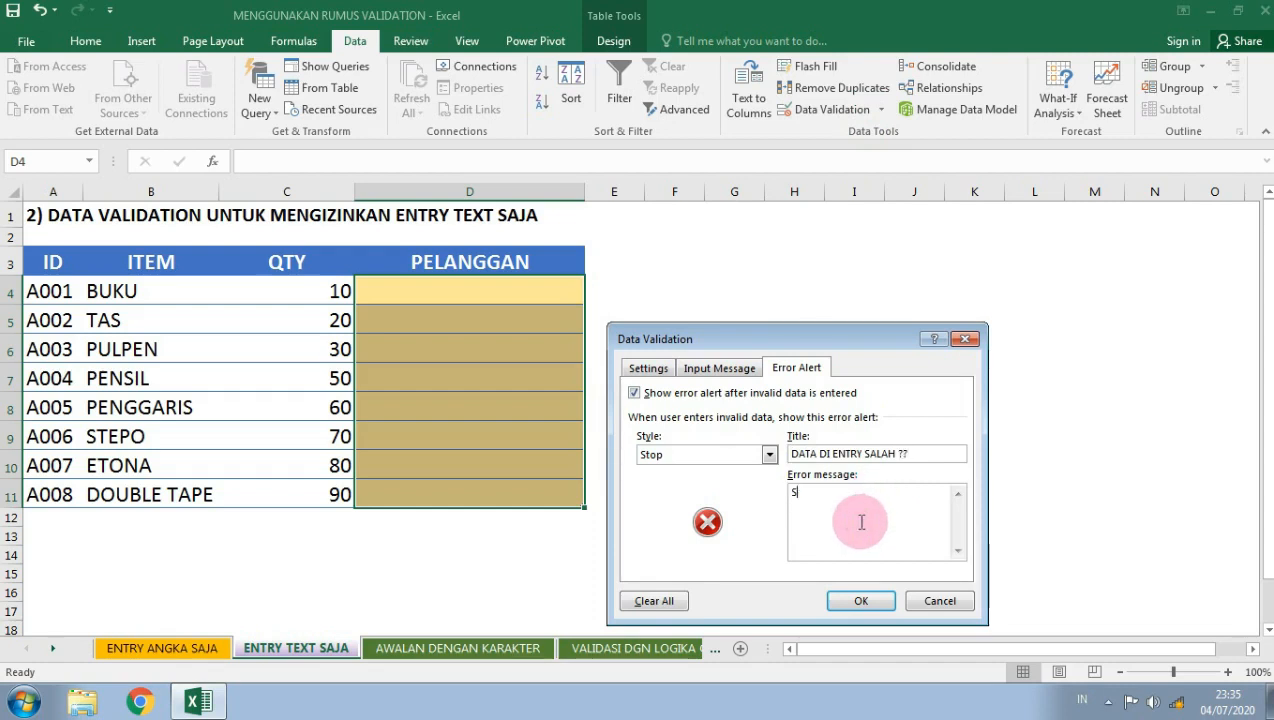
pyautogui.write('EHARUSNYA DISI')
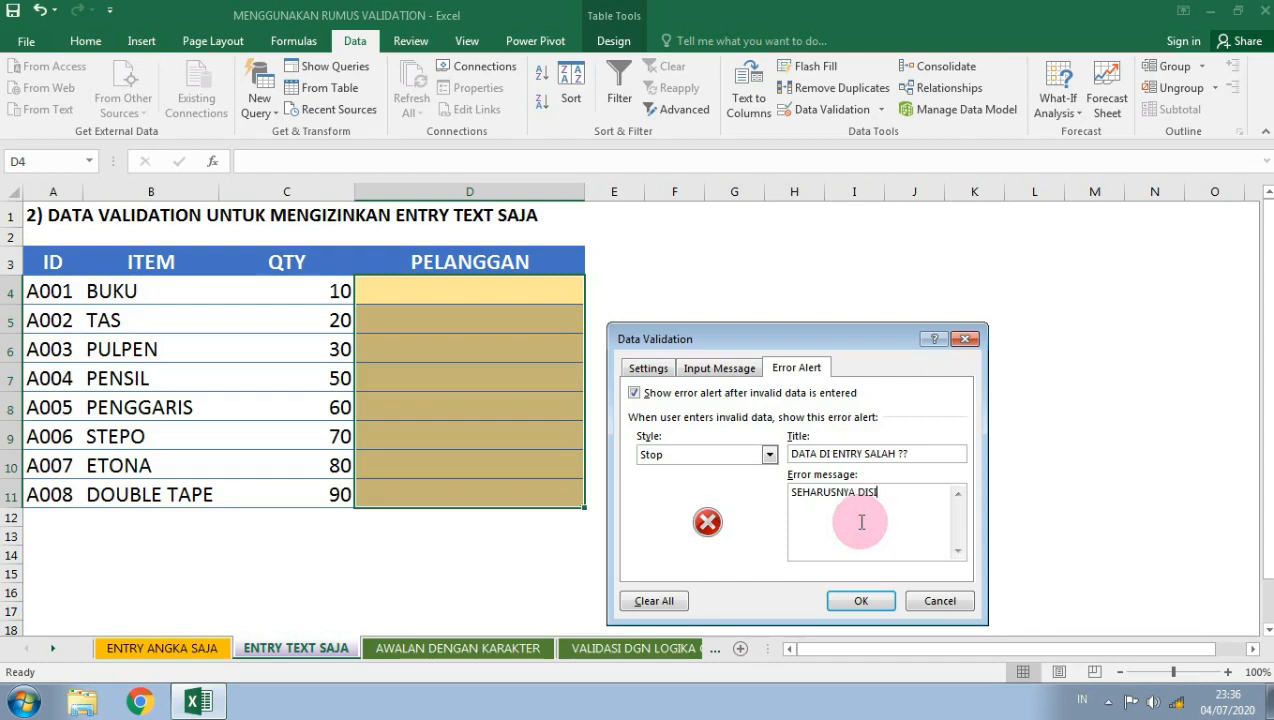
pyautogui.press('BackSpace')
pyautogui.press('BackSpace')
pyautogui.write('ISI TEXT AS')
pyautogui.press('BackSpace')
pyautogui.press('BackSpace')
pyautogui.write('SAJA')
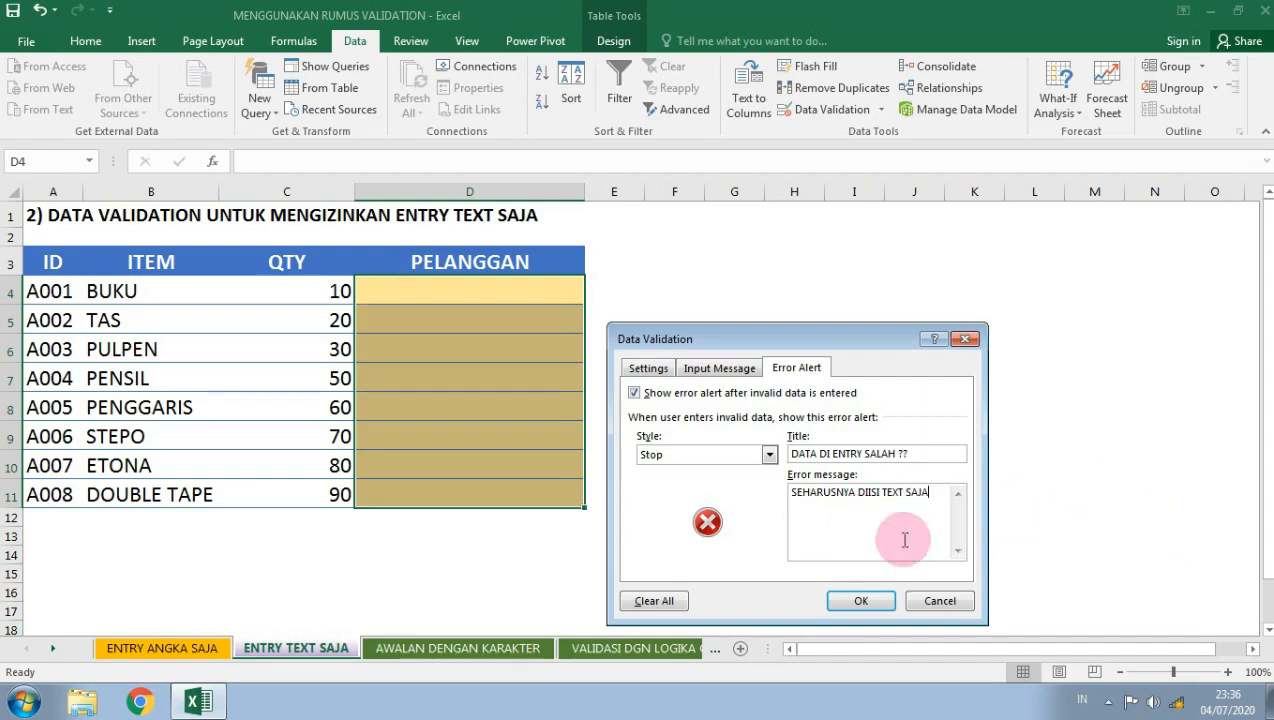
pyautogui.click(861, 601)
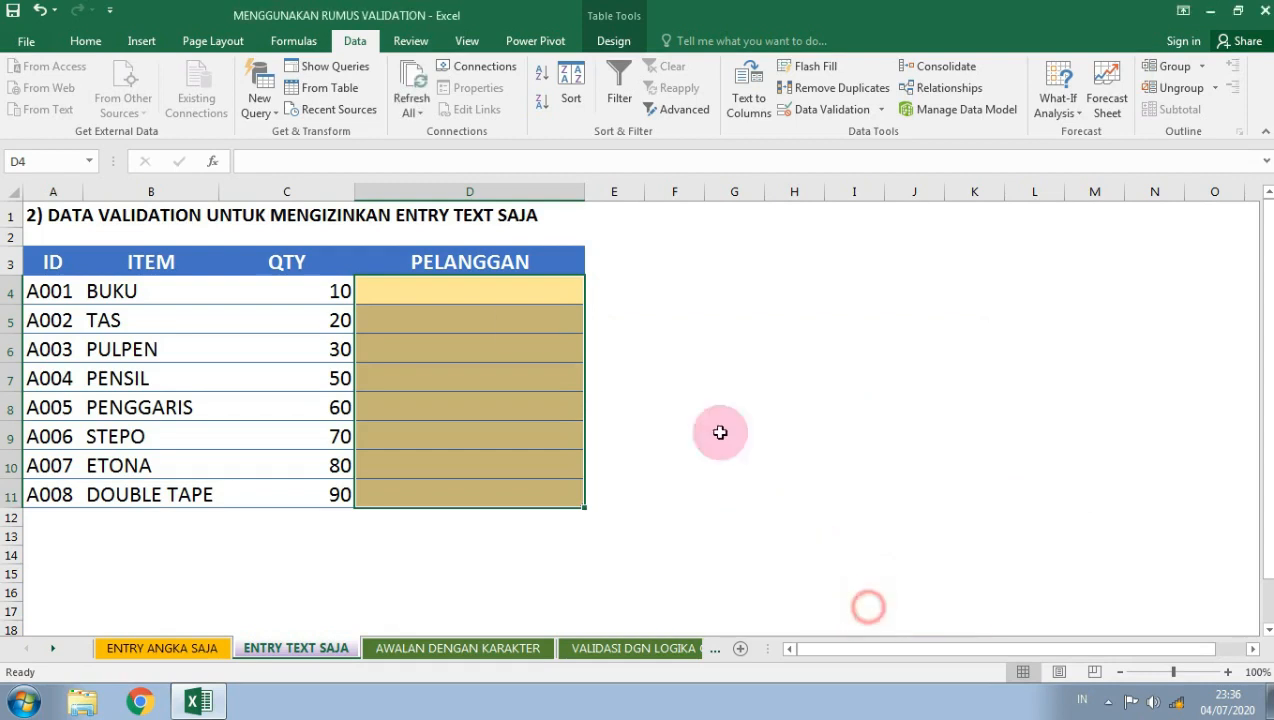
# Try to enter the number 123 in D4 to test the custom alert and cancel the entry
pyautogui.click(472, 292)
pyautogui.write('123')
pyautogui.press('Return')
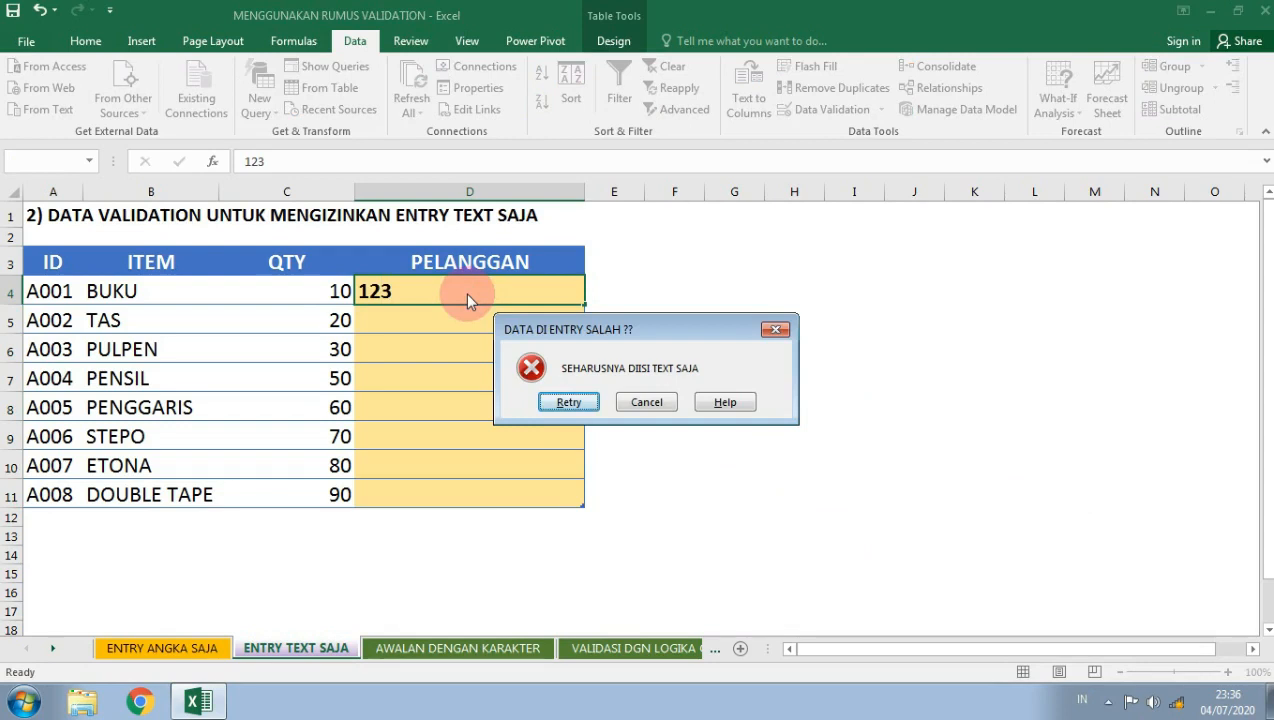
pyautogui.press('Tab')
pyautogui.press('Return')
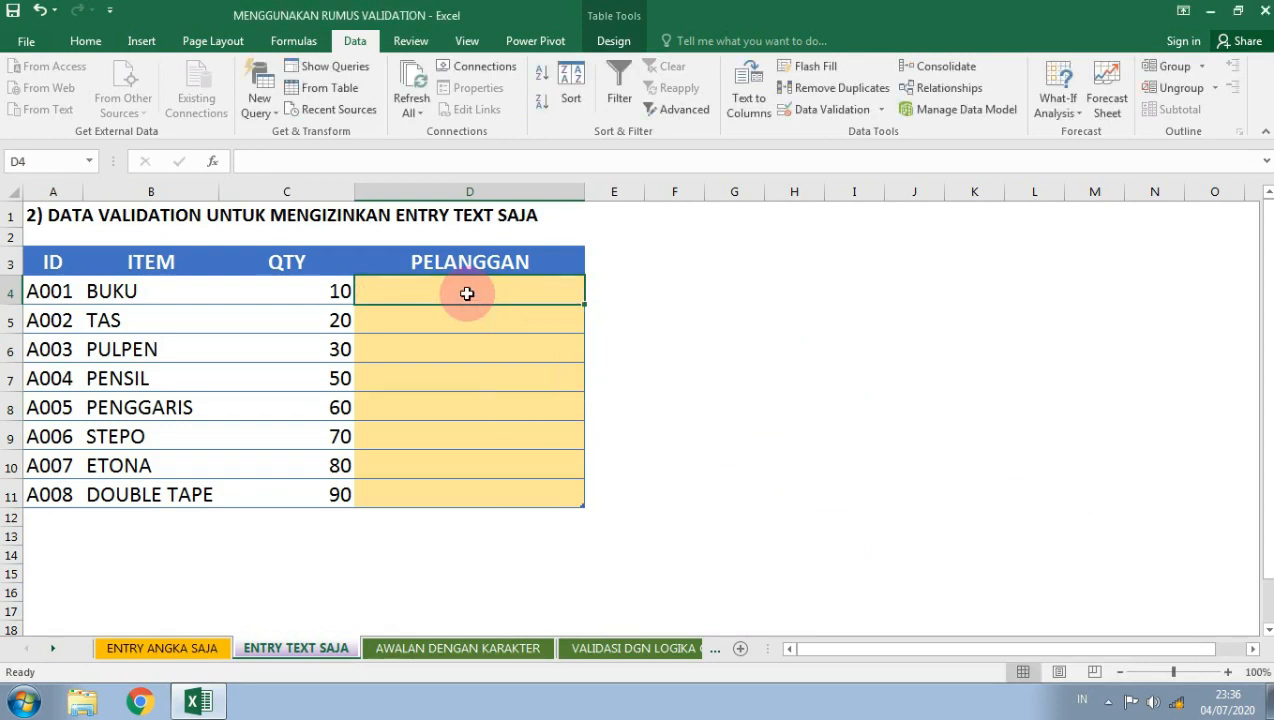
# Enter the customers AA, BB, CC and DD in the PELANGGAN cells D4 to D7
pyautogui.write('AA')
pyautogui.press('Return')
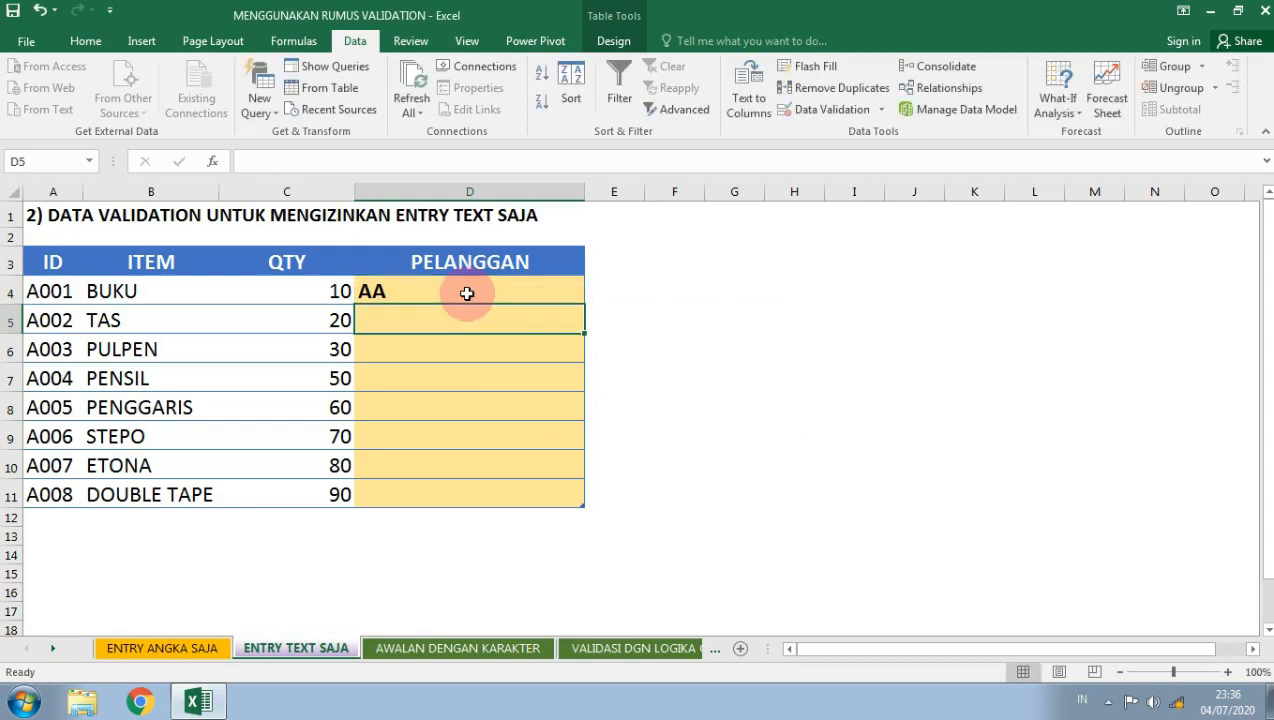
pyautogui.write('BB')
pyautogui.press('Return')
pyautogui.write('CC')
pyautogui.press('Return')
pyautogui.write('DD')
pyautogui.press('Return')
# Try to enter the number 2131 as the PENGGARIS customer in D8 and cancel the entry
pyautogui.write('2131')
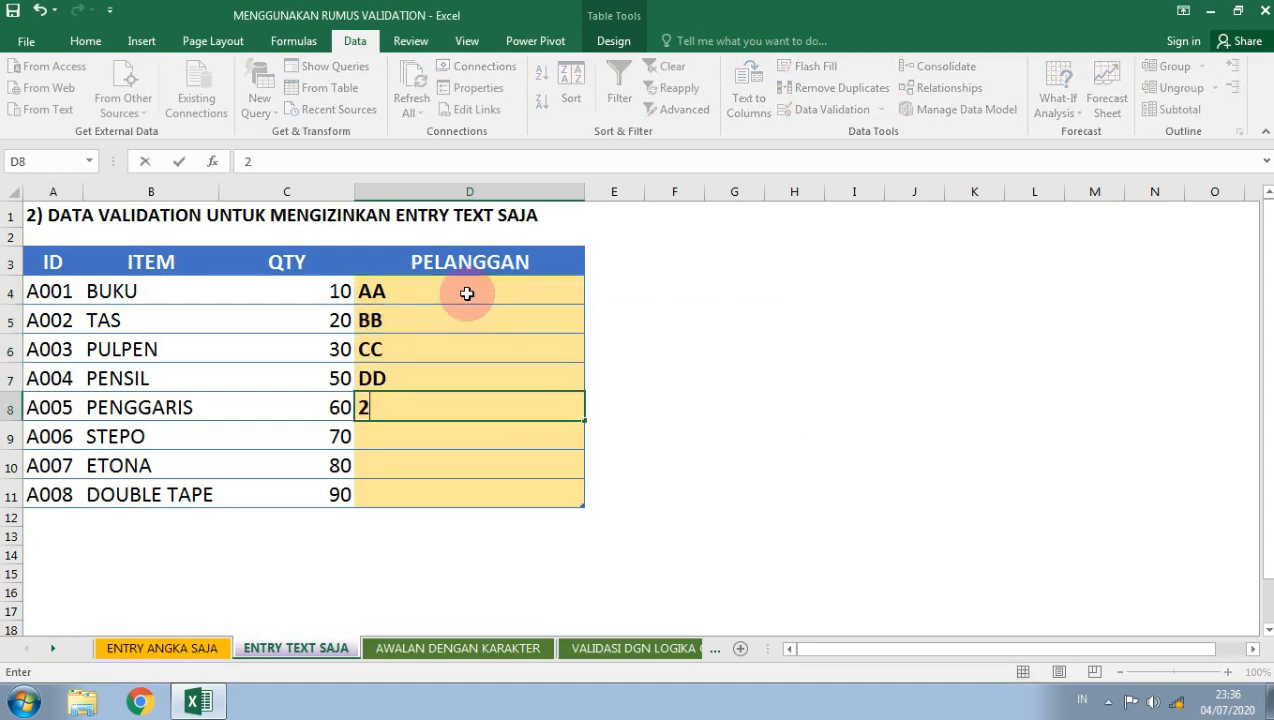
pyautogui.press('Return')
pyautogui.press('Tab')
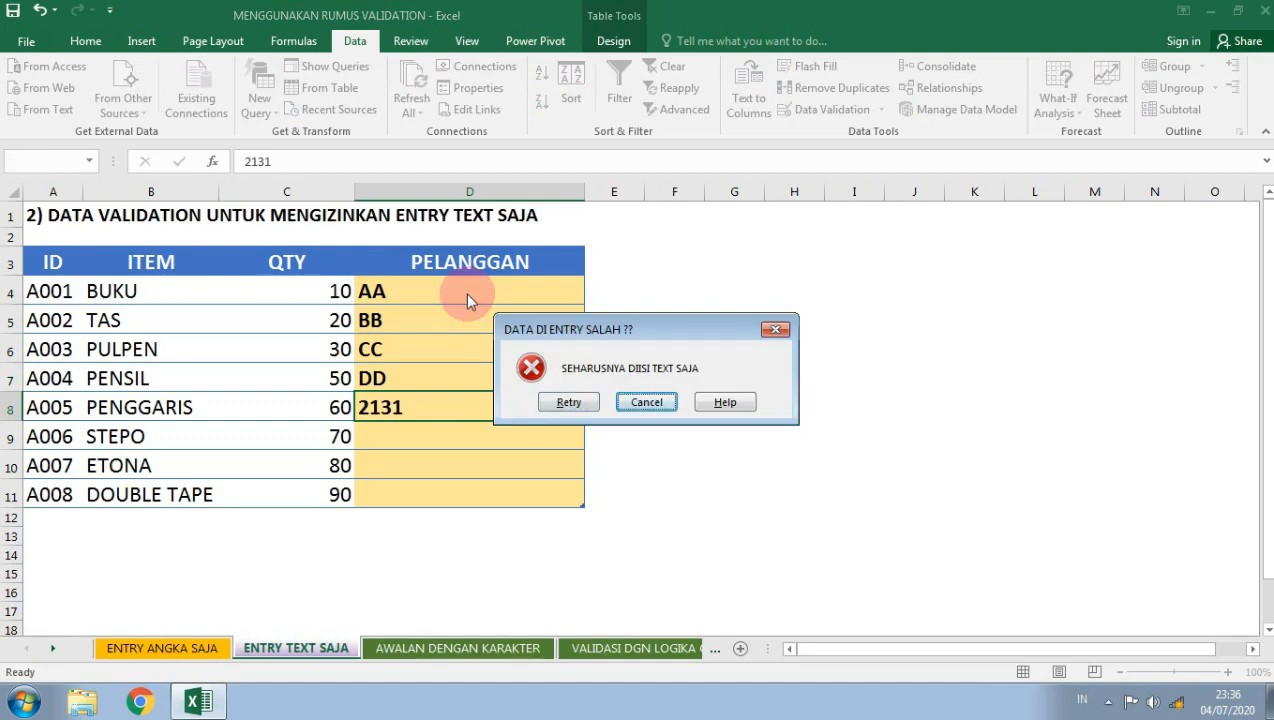
pyautogui.press('Return')
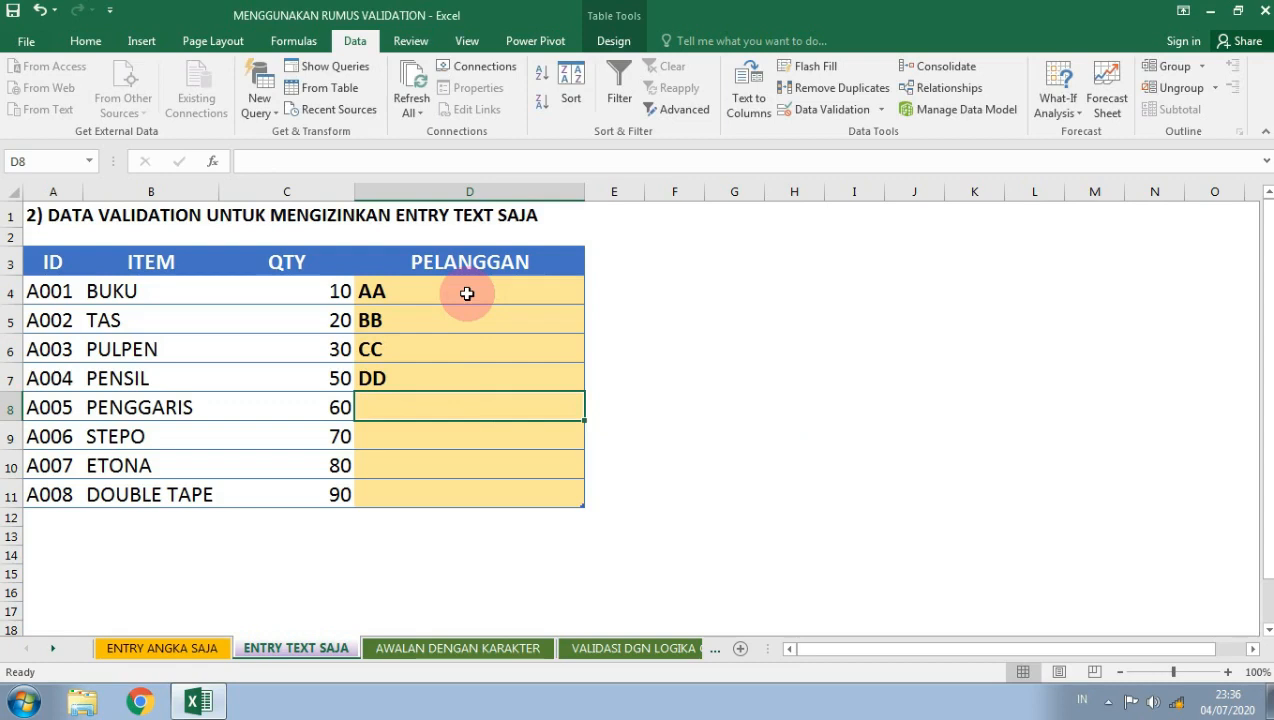
# Try to enter the number 342424224 as the PENGGARIS customer in D8 and cancel the entry
pyautogui.write('342424224')
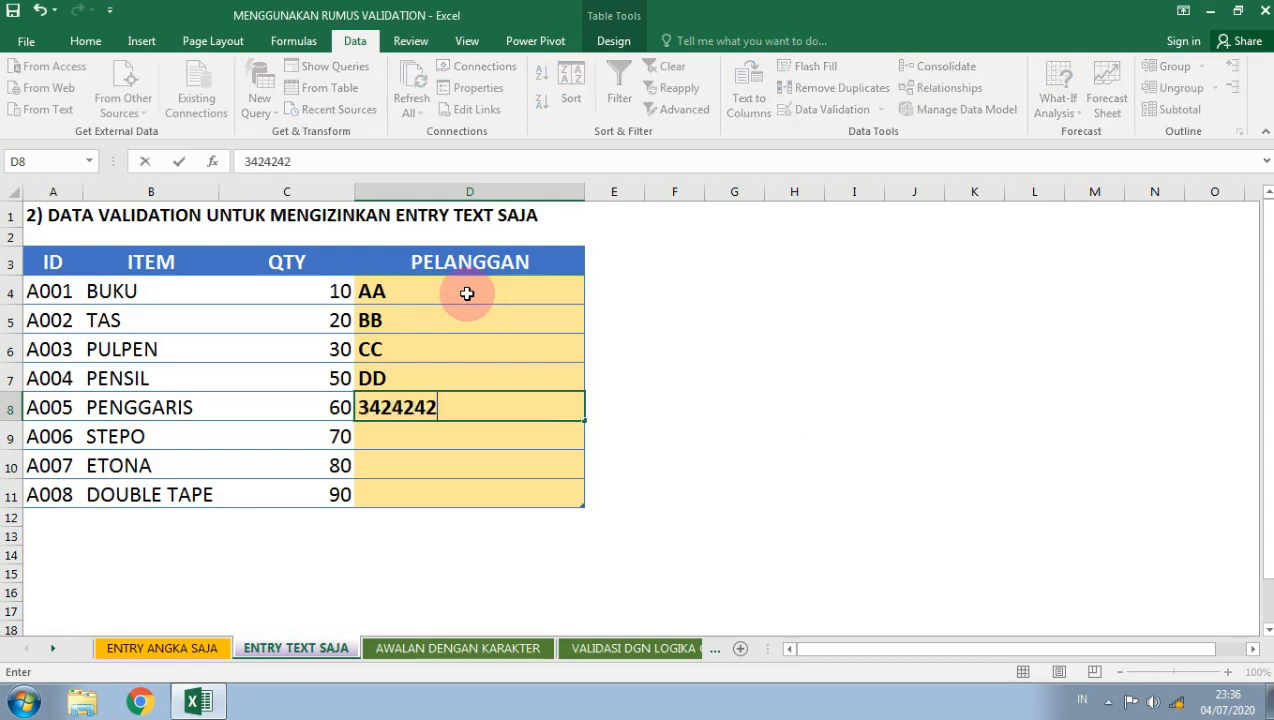
pyautogui.press('Return')
pyautogui.press('Tab')
pyautogui.press('Return')
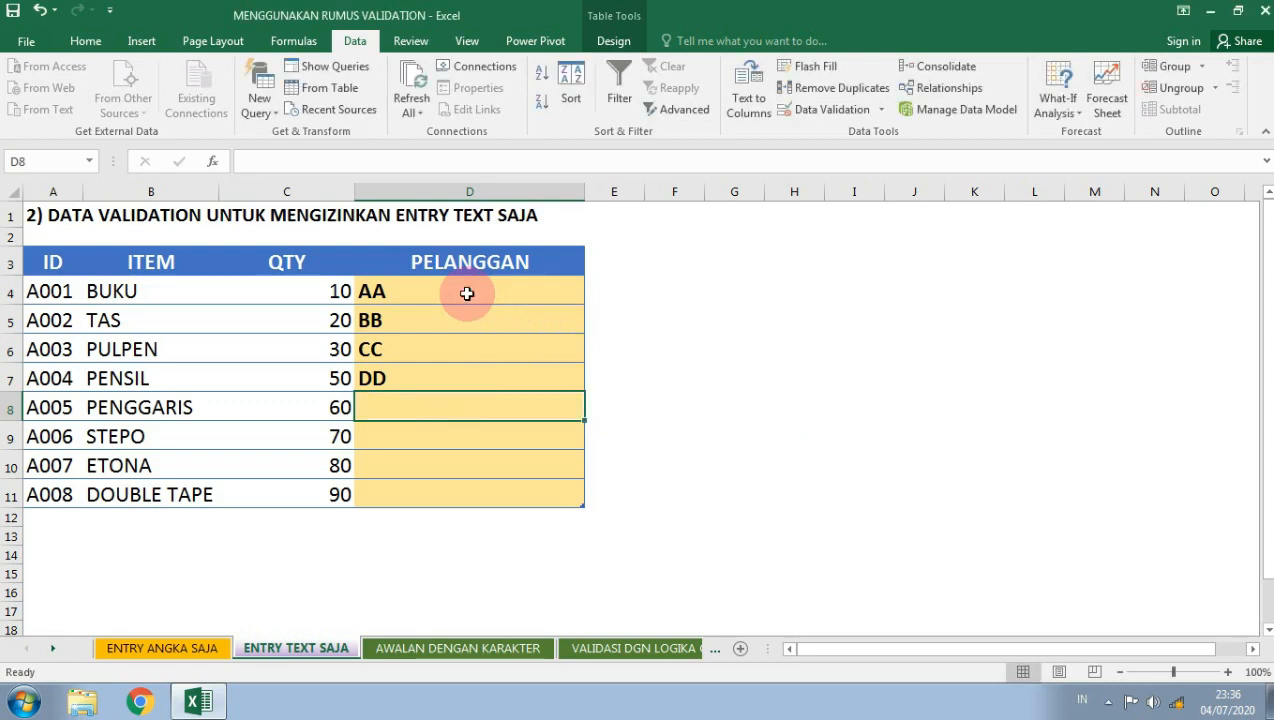
# Enter the customers EE, PO and PO3 in the PELANGGAN cells D8 to D10
pyautogui.write('EE')
pyautogui.press('Return')
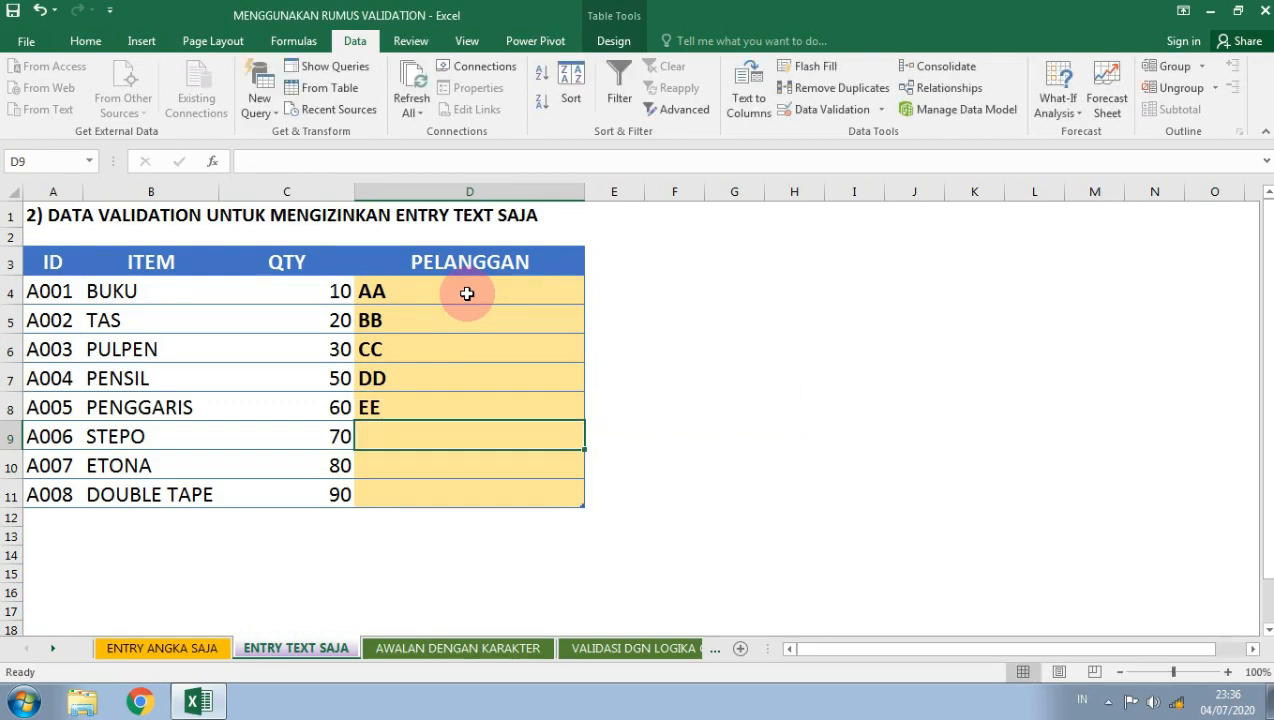
pyautogui.write('PO')
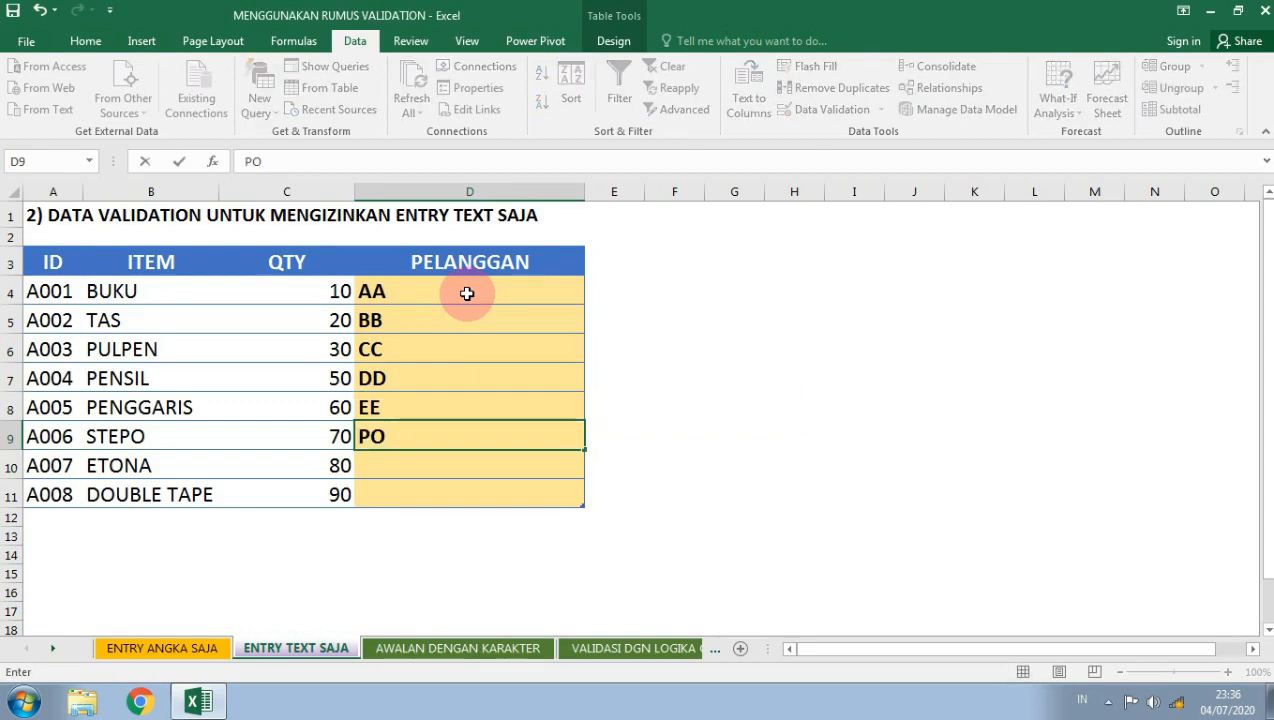
pyautogui.press('Return')
pyautogui.write('PO3')
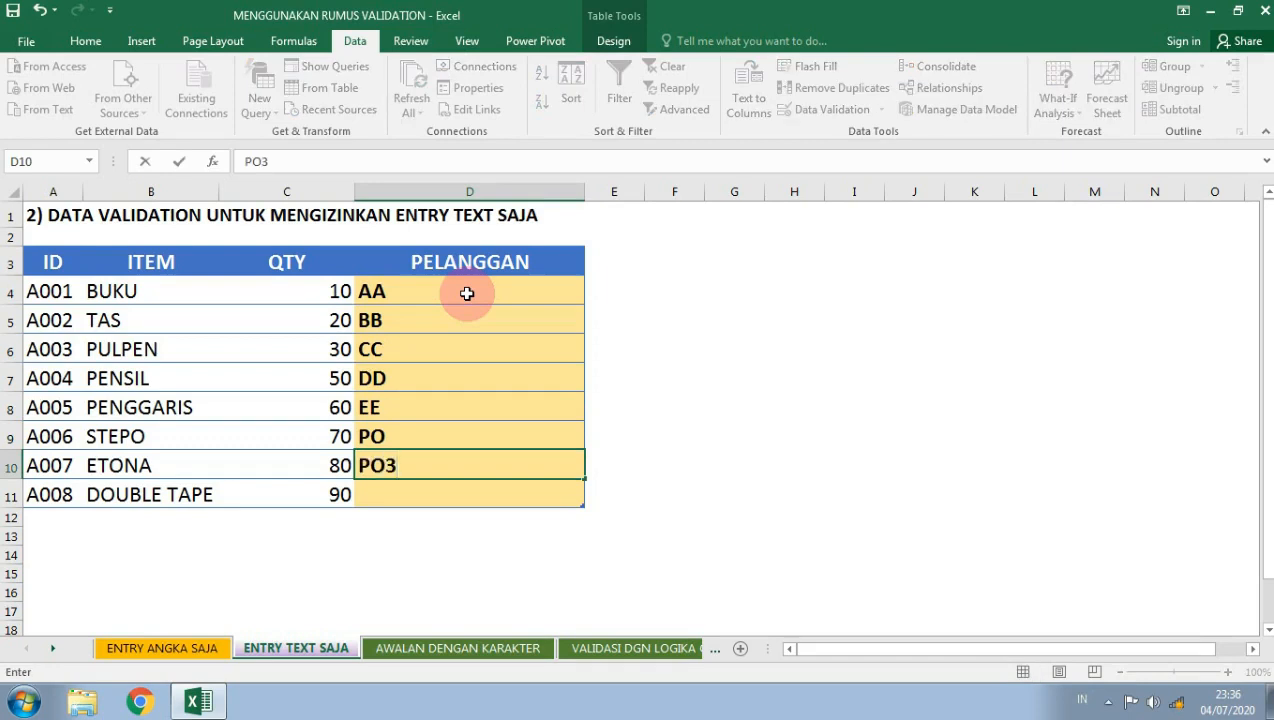
pyautogui.press('Return')
# Try to replace the ETONA customer in D10 with the number 89 and cancel the entry
pyautogui.press('Up')
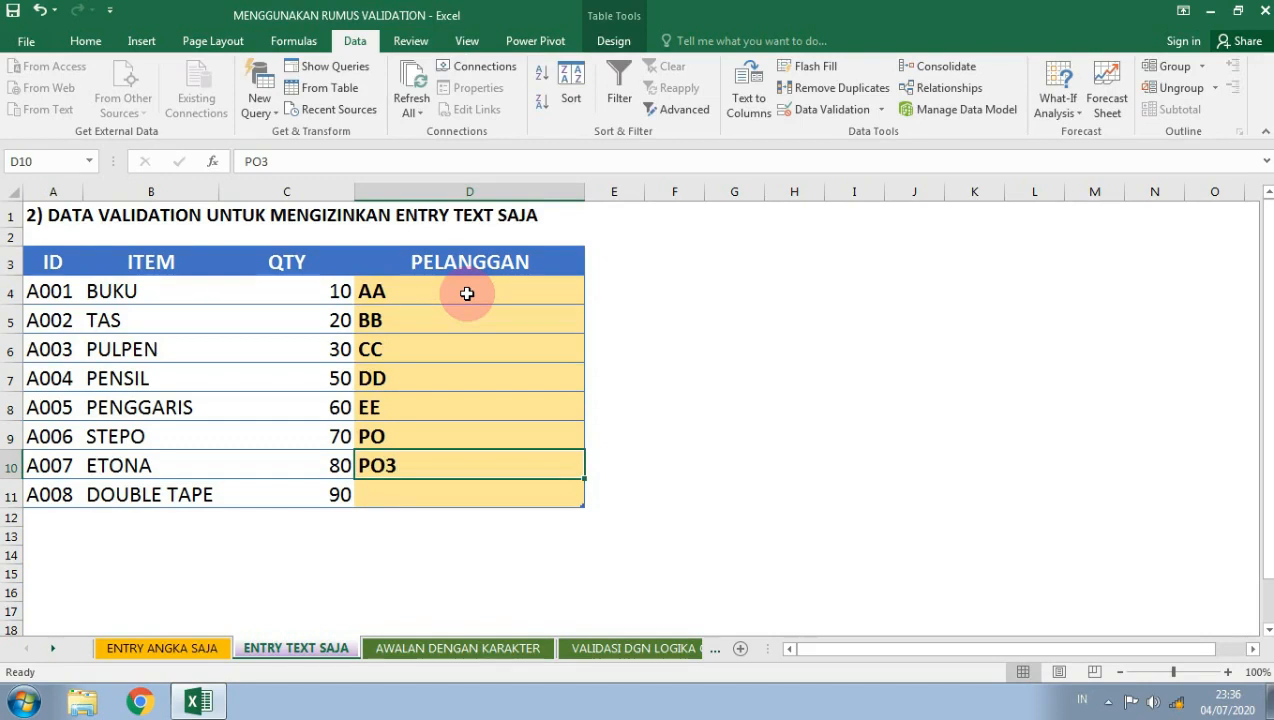
pyautogui.write('89')
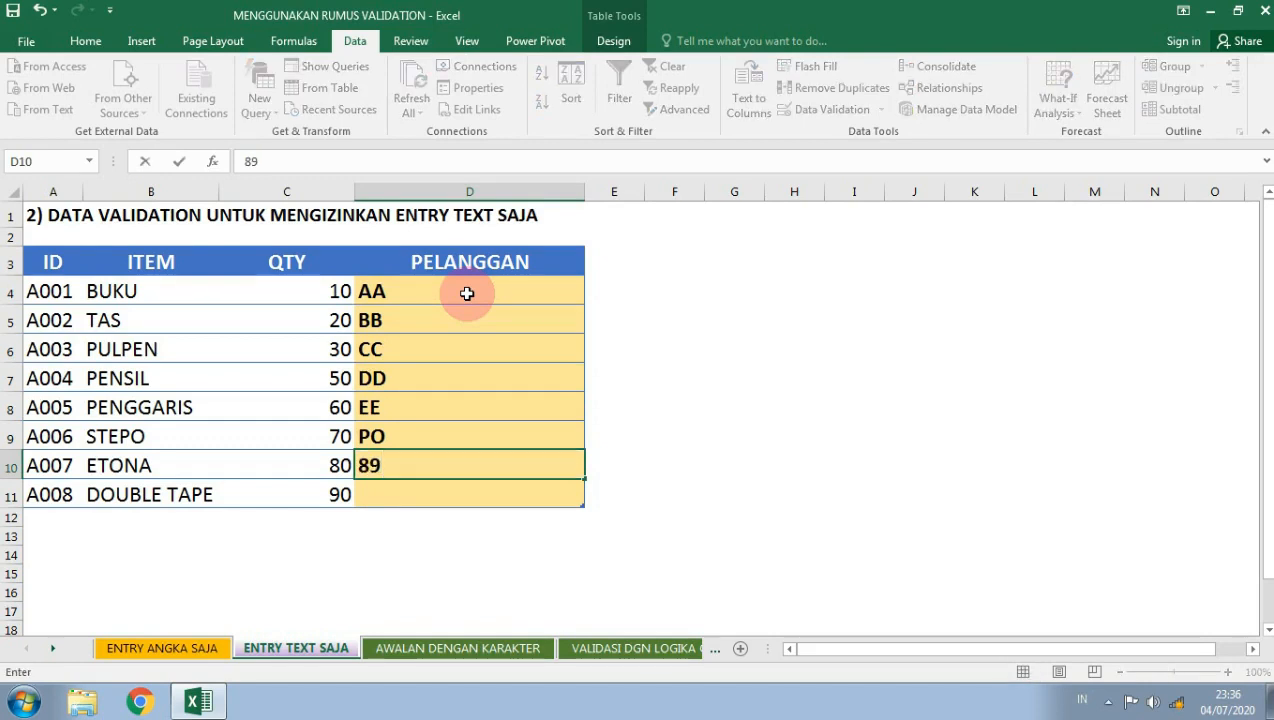
pyautogui.press('Return')
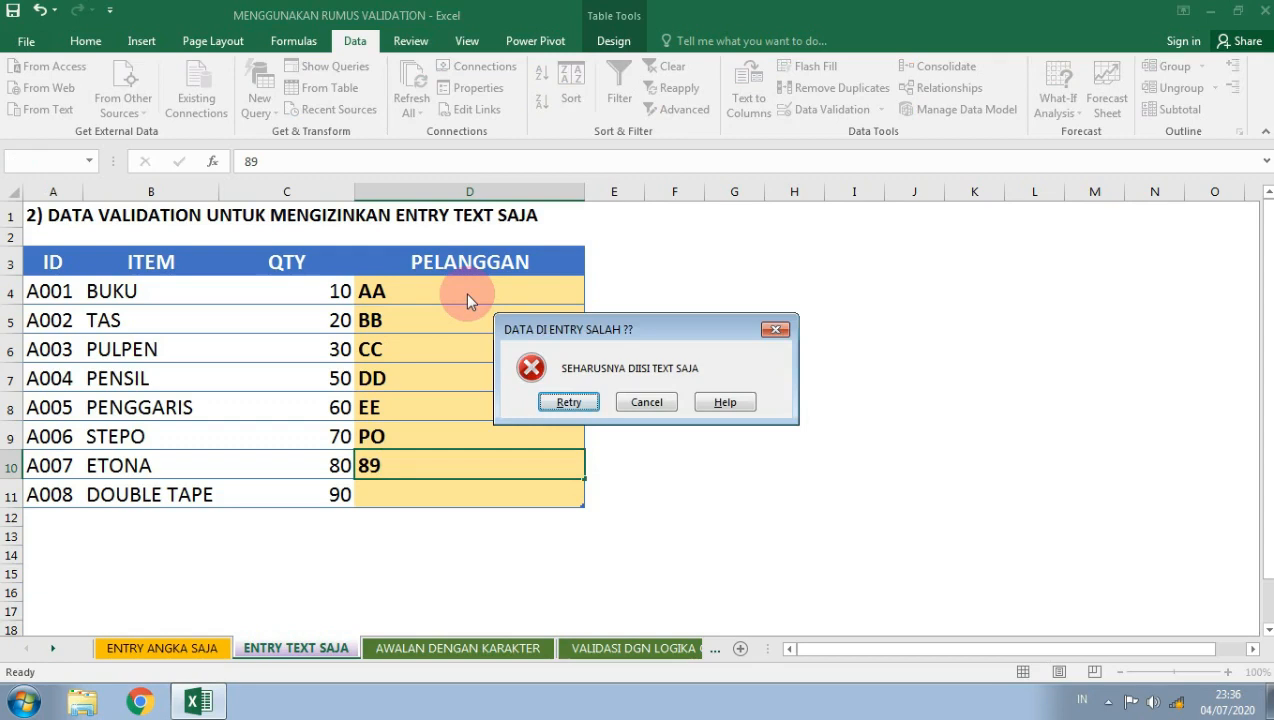
pyautogui.press('Tab')
pyautogui.press('Return')
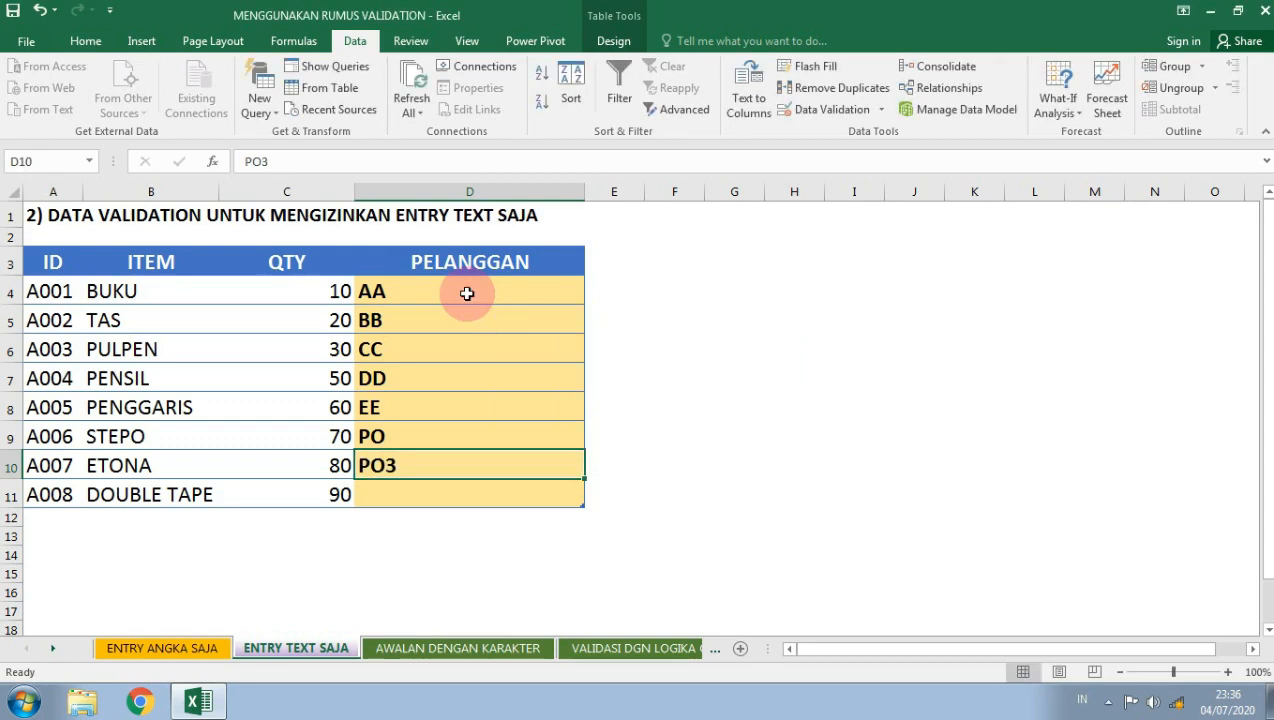
# Enter the customers AA in D10 and AR in D11 of the PELANGGAN column
pyautogui.write('AA')
pyautogui.press('Return')
pyautogui.write('AR')
pyautogui.press('Return')
# Center the customer entries in the PELANGGAN cells D4 to D11 horizontally
pyautogui.press('Up')
pyautogui.press('Up')
pyautogui.press('Up')
pyautogui.press('Up')
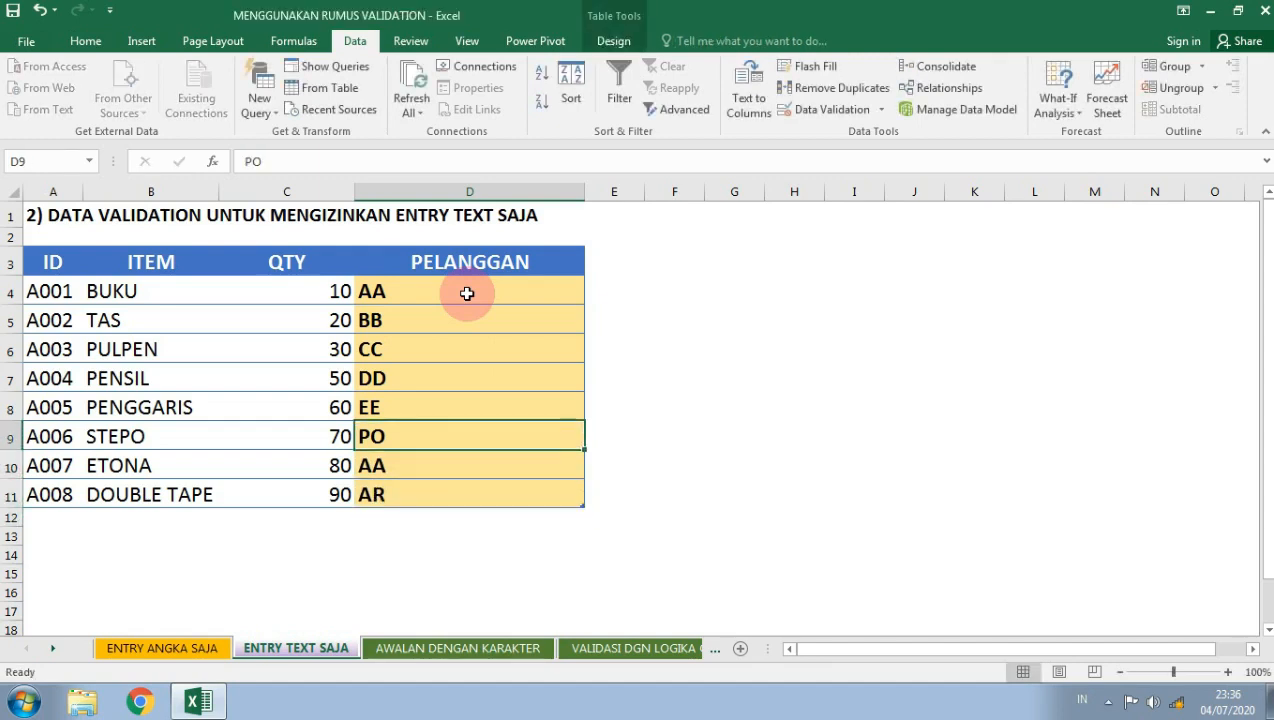
pyautogui.press('Up')
pyautogui.press('Up')
pyautogui.press('Up')
pyautogui.press('Up')
pyautogui.hotkey('shift', 'Down')
pyautogui.hotkey('shift', 'Down')
pyautogui.hotkey('shift', 'Down')
pyautogui.hotkey('shift', 'Down')
pyautogui.hotkey('shift', 'Down')
pyautogui.hotkey('shift', 'Down')
pyautogui.hotkey('shift', 'Down')
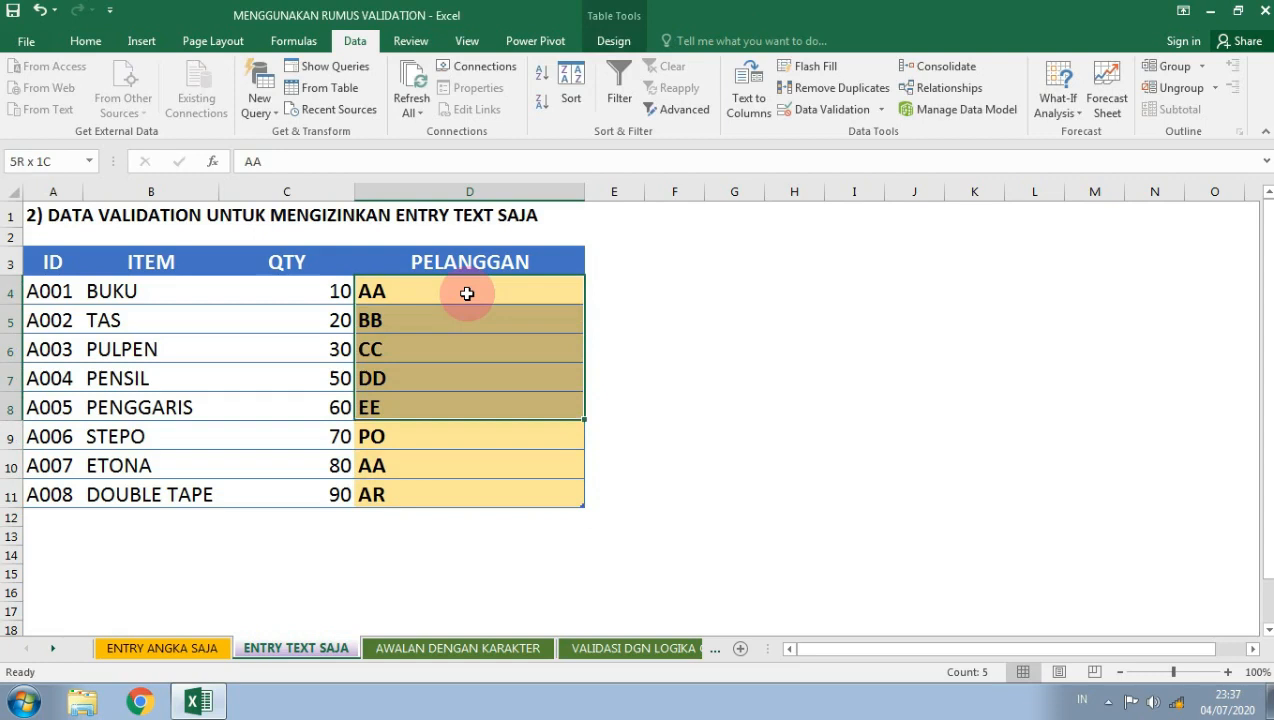
pyautogui.click(85, 41)
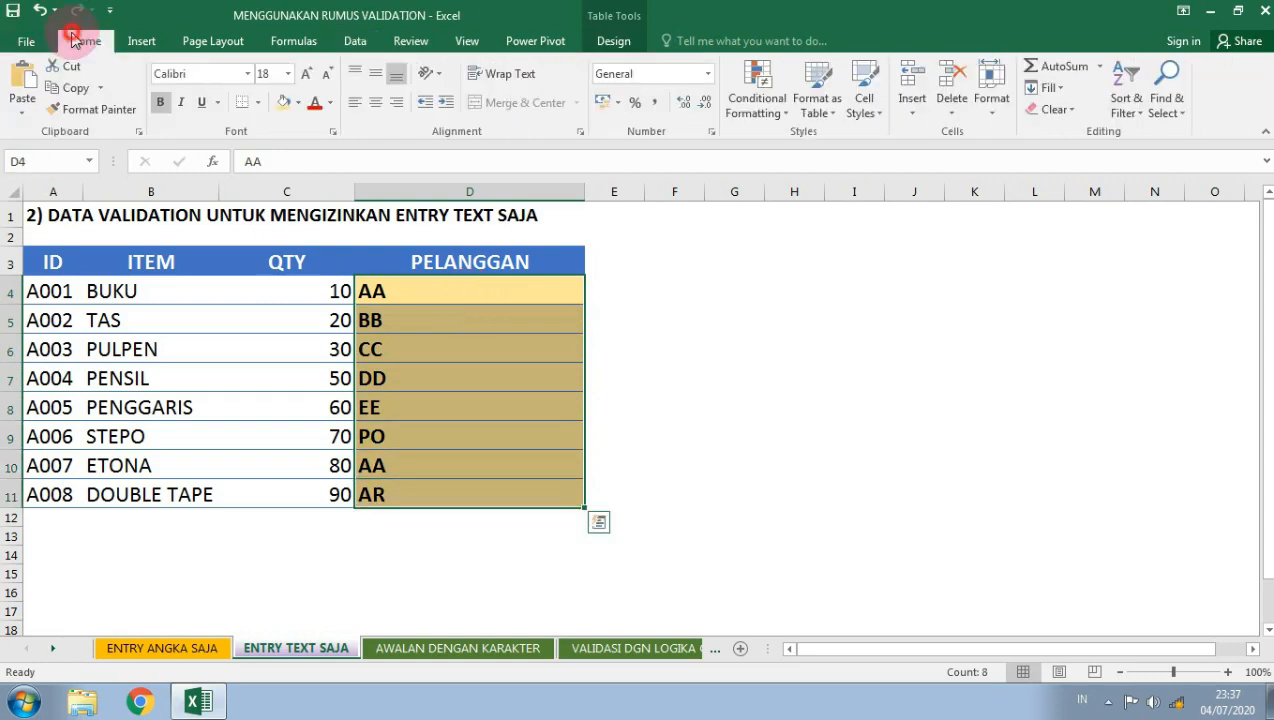
pyautogui.click(375, 102)
pyautogui.click(422, 402)
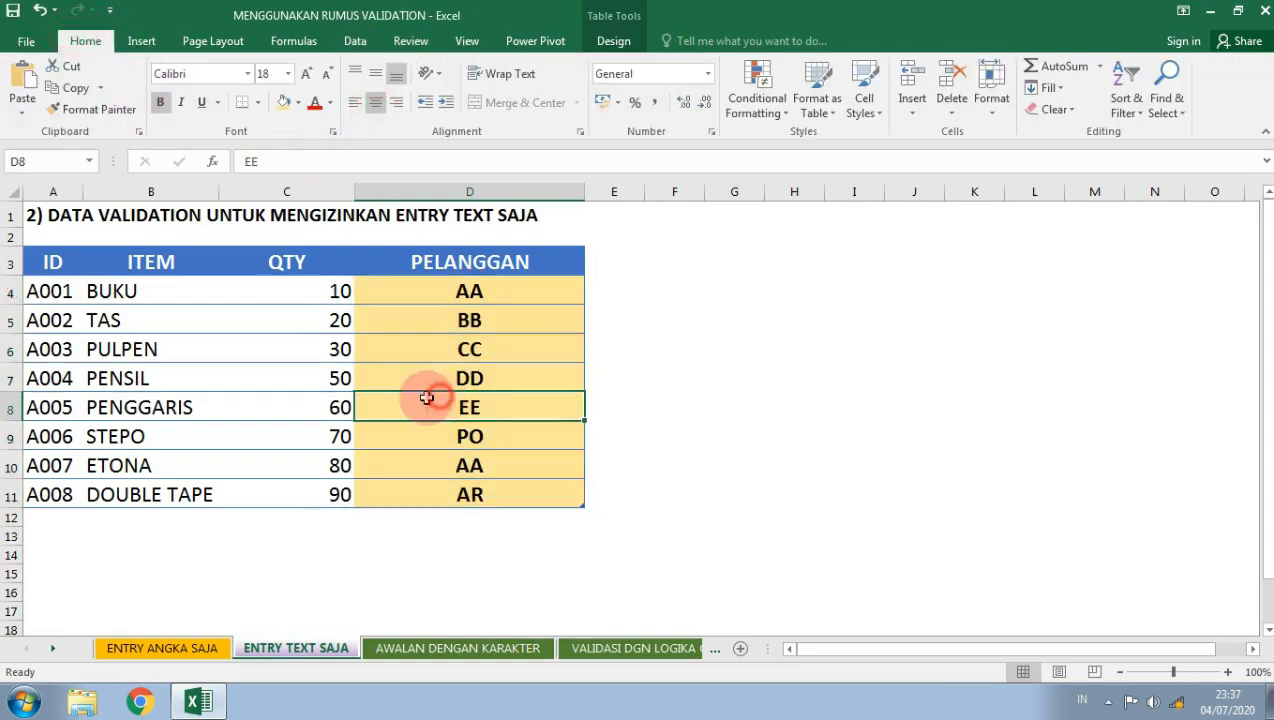
pyautogui.click(505, 225)
pyautogui.click(503, 264)
pyautogui.click(498, 296)
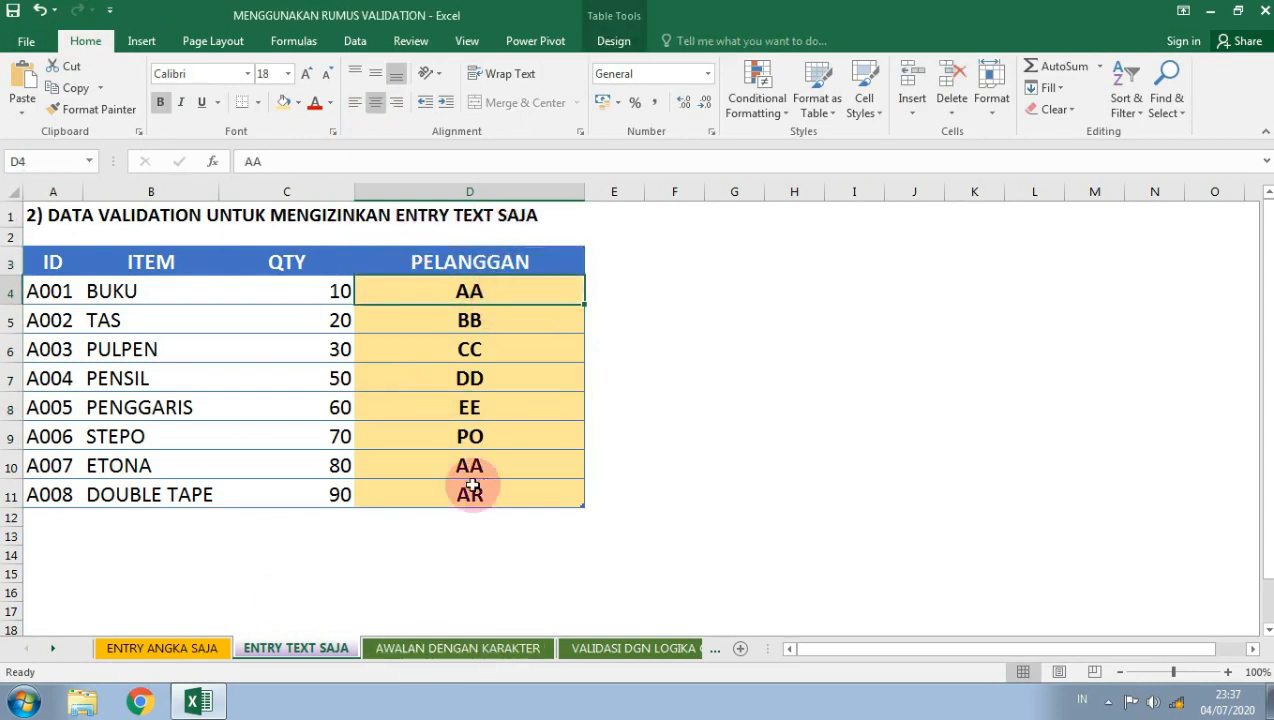
pyautogui.click(411, 462)
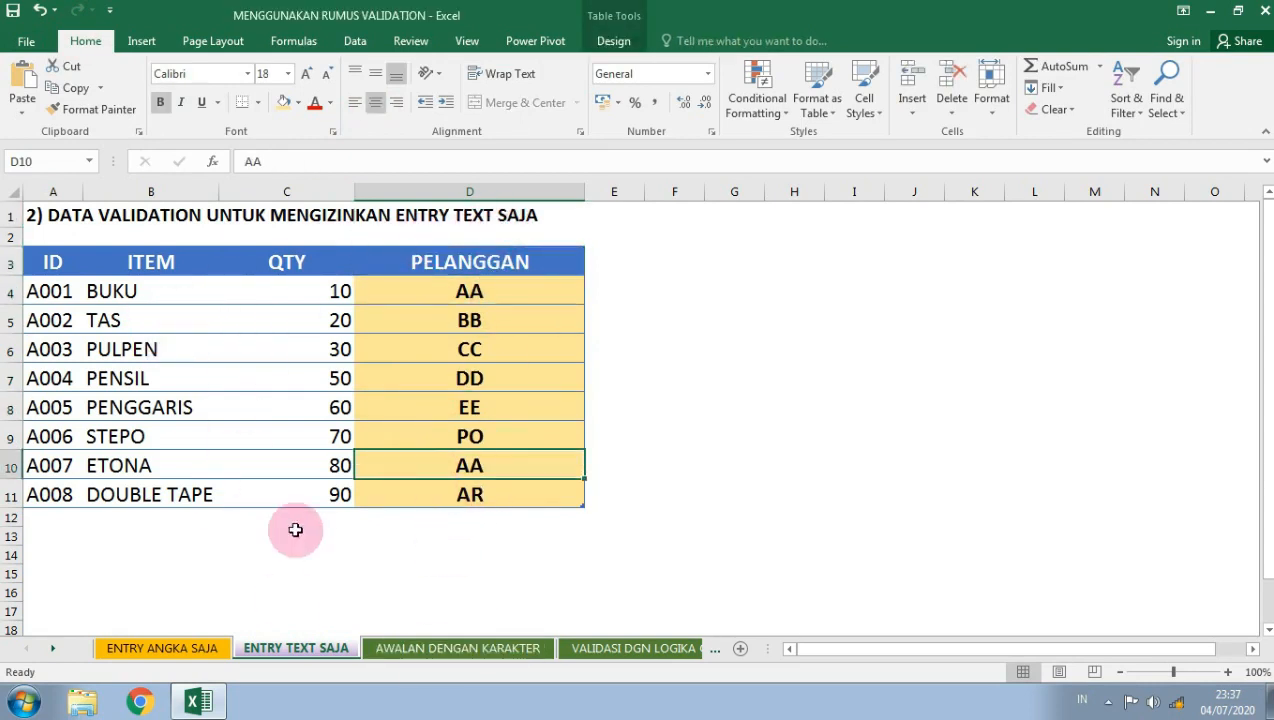
# Switch to the AWALAN DENGAN KARAKTER sheet and look at its empty ID column
pyautogui.click(448, 649)
pyautogui.click(193, 288)
pyautogui.click(114, 290)
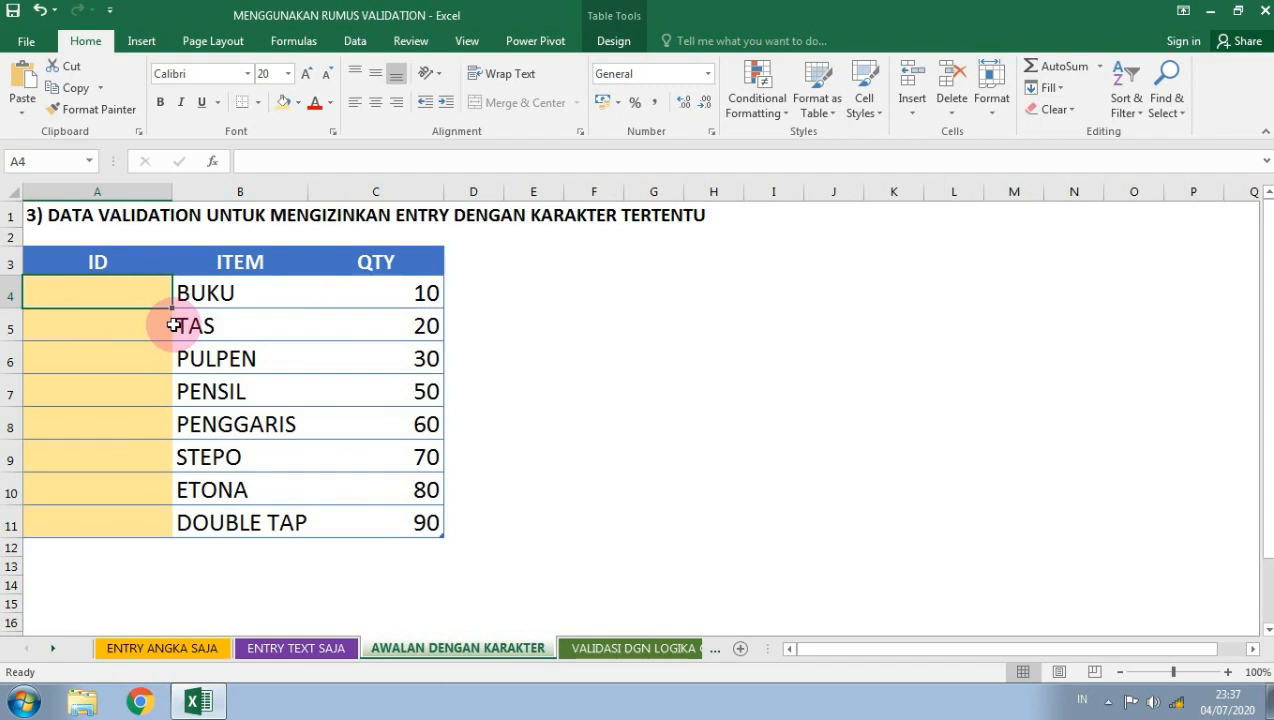
pyautogui.click(554, 316)
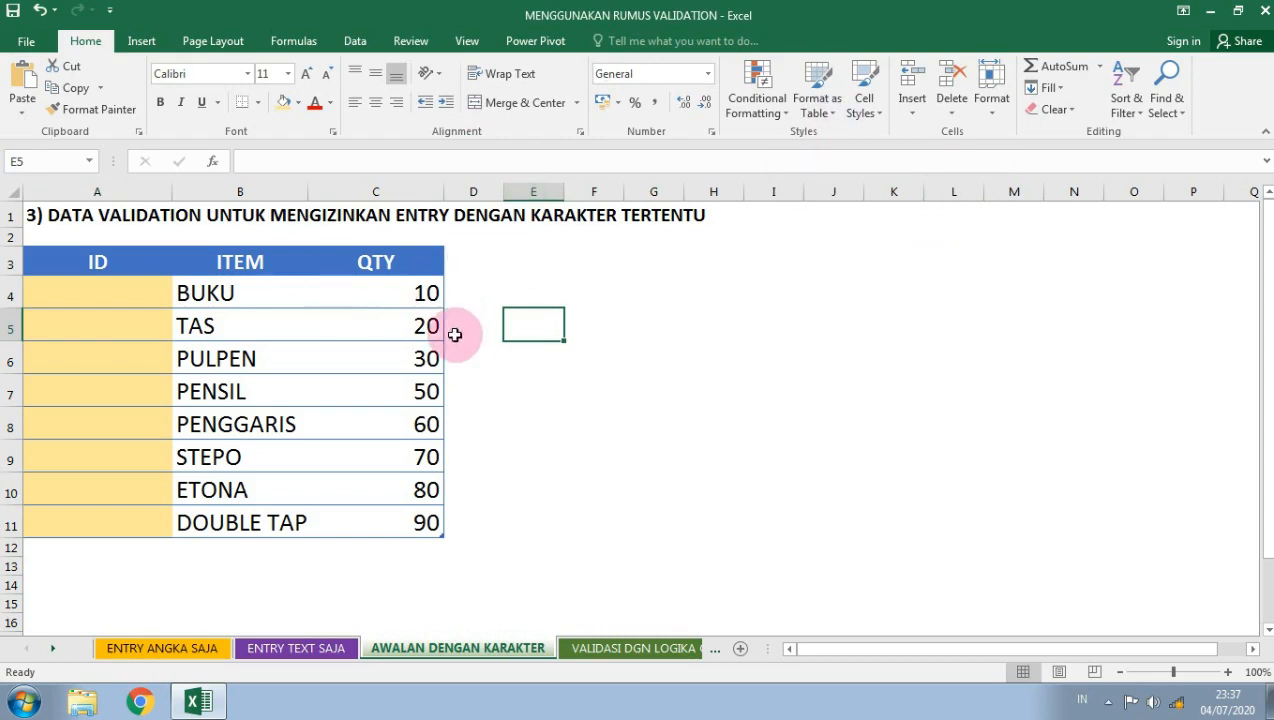
# Start a data validation rule for the ID cells A4 to A11 that allows Custom criteria
pyautogui.click(98, 296)
pyautogui.moveTo(98, 296); pyautogui.dragTo(97, 512)
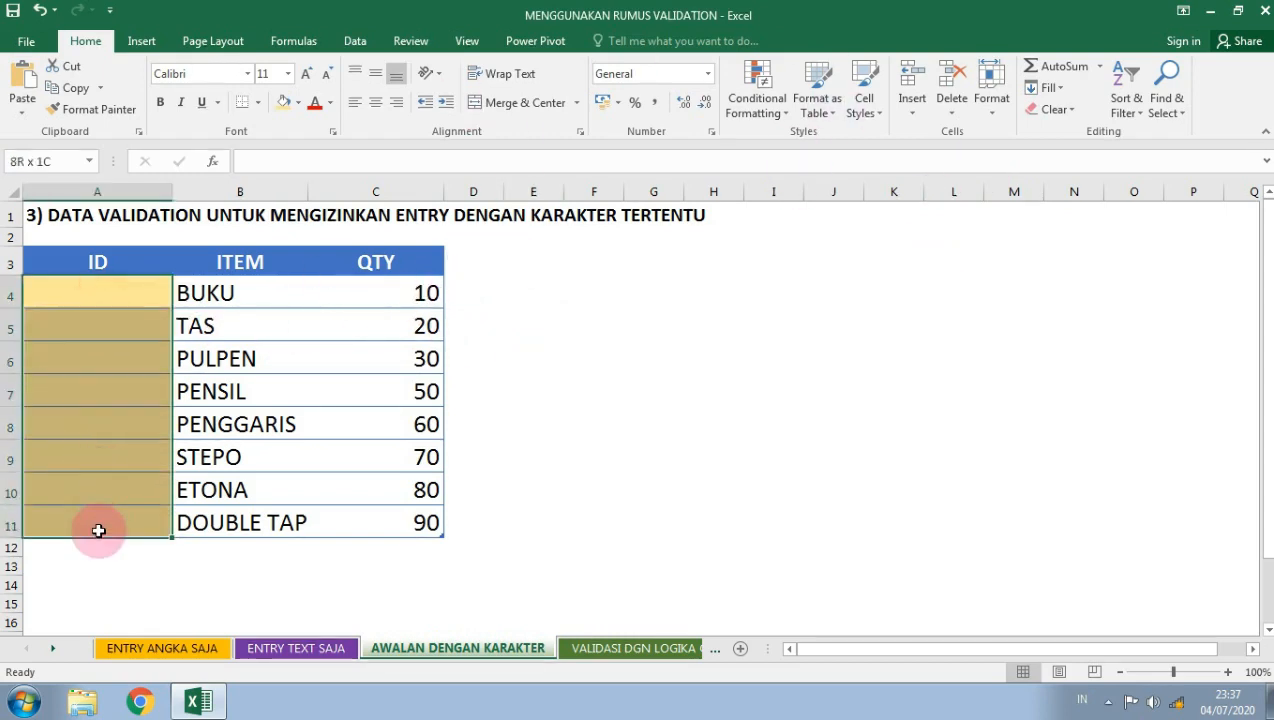
pyautogui.click(355, 41)
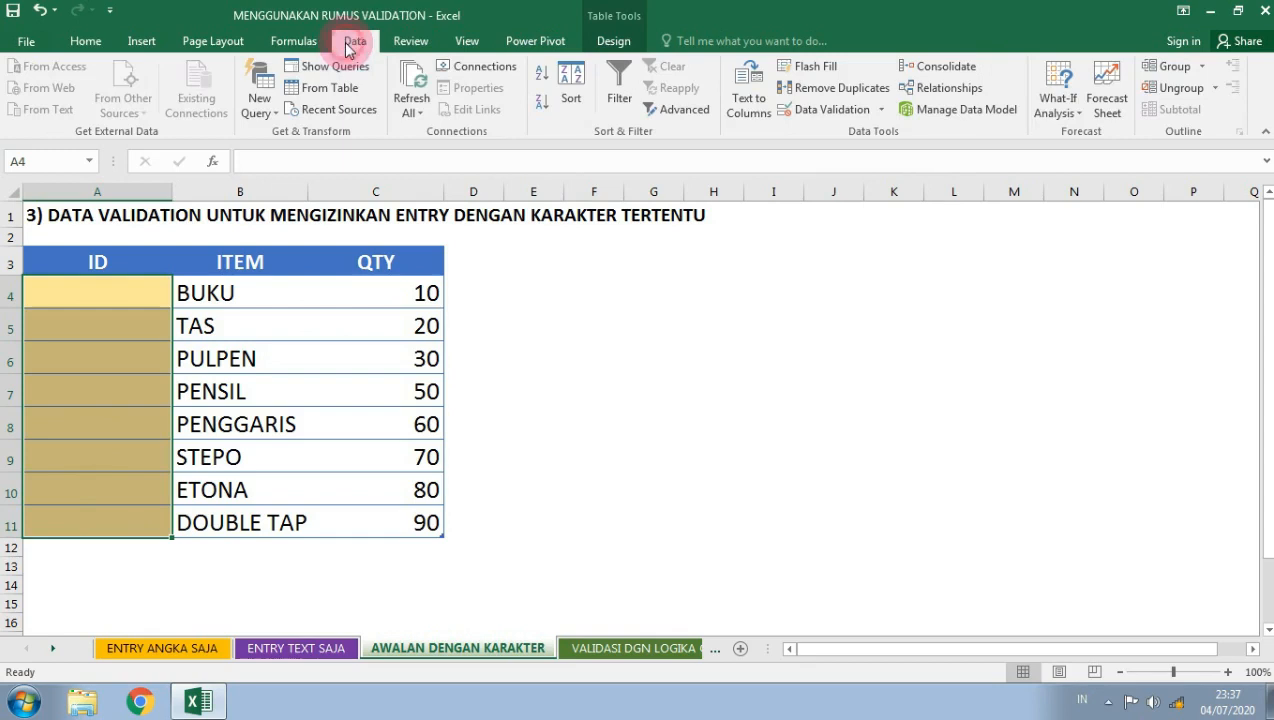
pyautogui.click(878, 112)
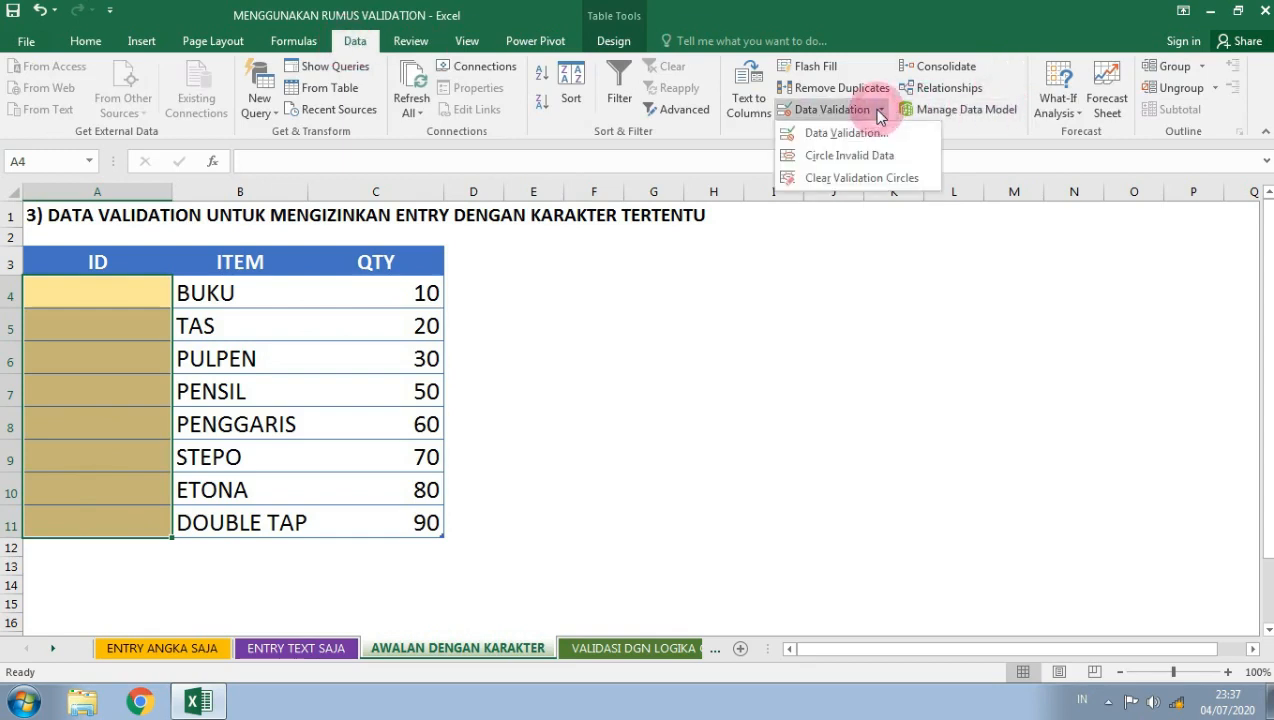
pyautogui.click(870, 132)
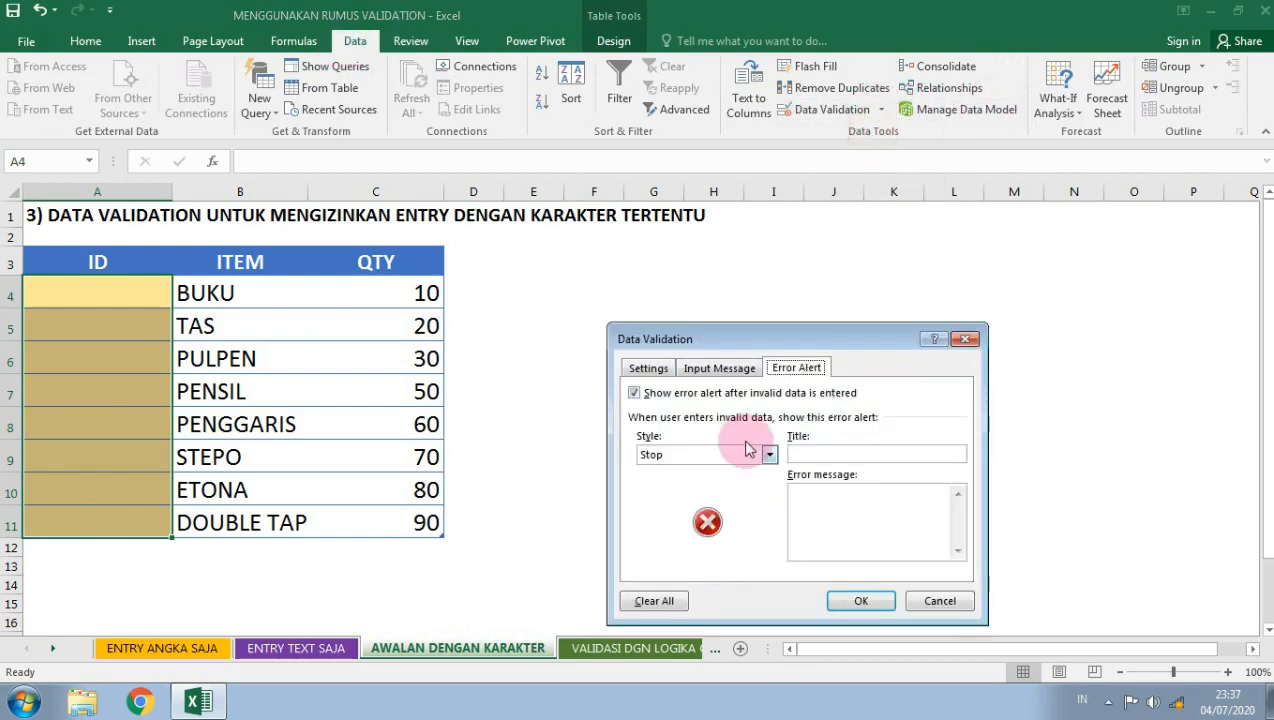
pyautogui.click(650, 367)
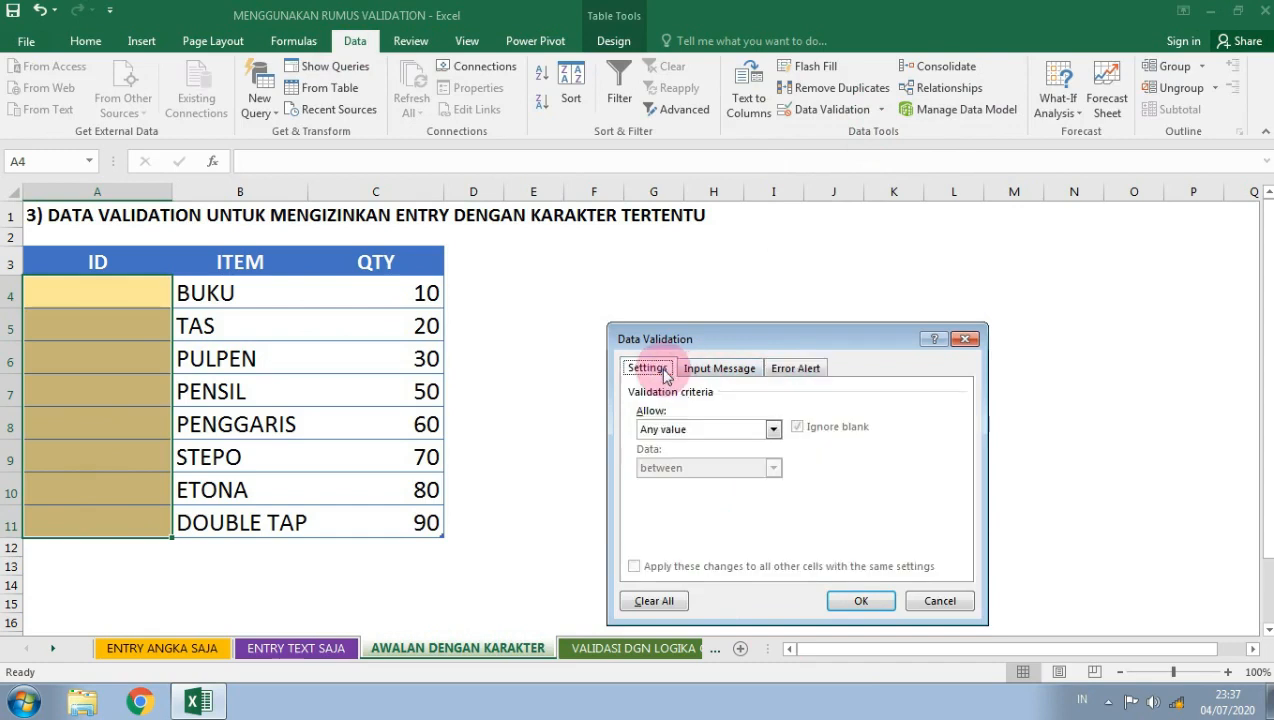
pyautogui.click(691, 430)
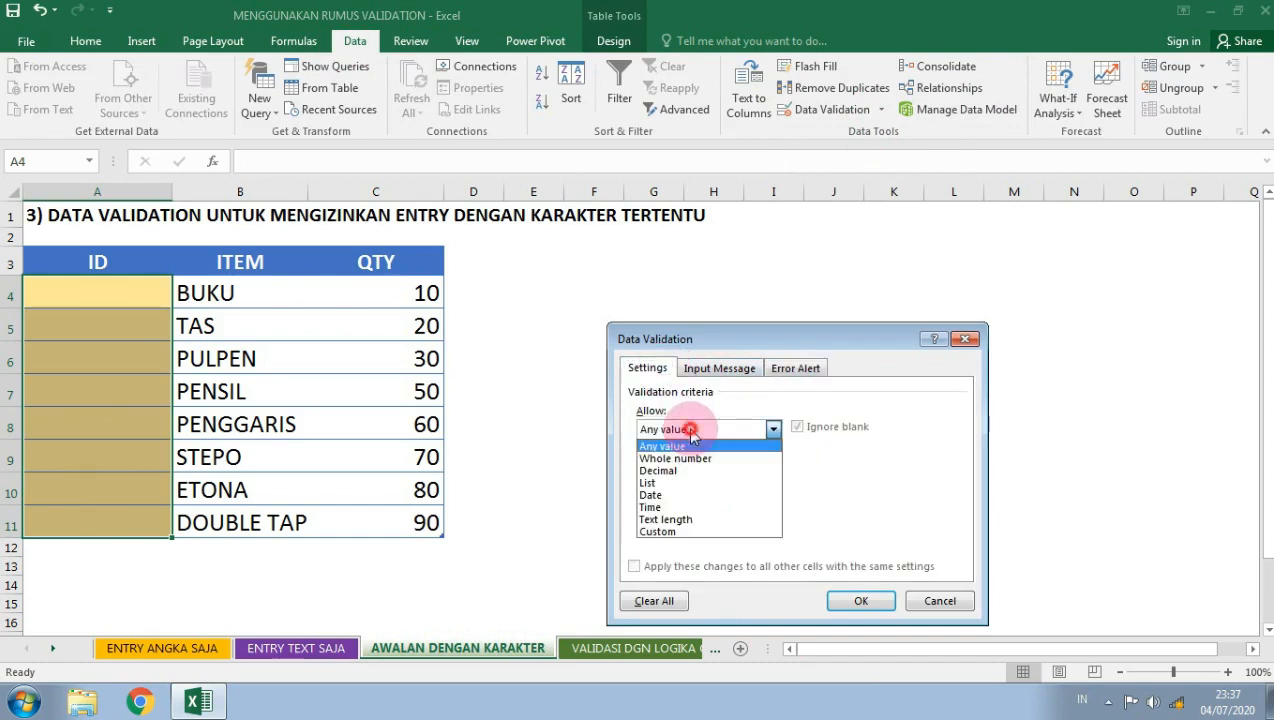
pyautogui.click(678, 529)
pyautogui.click(684, 505)
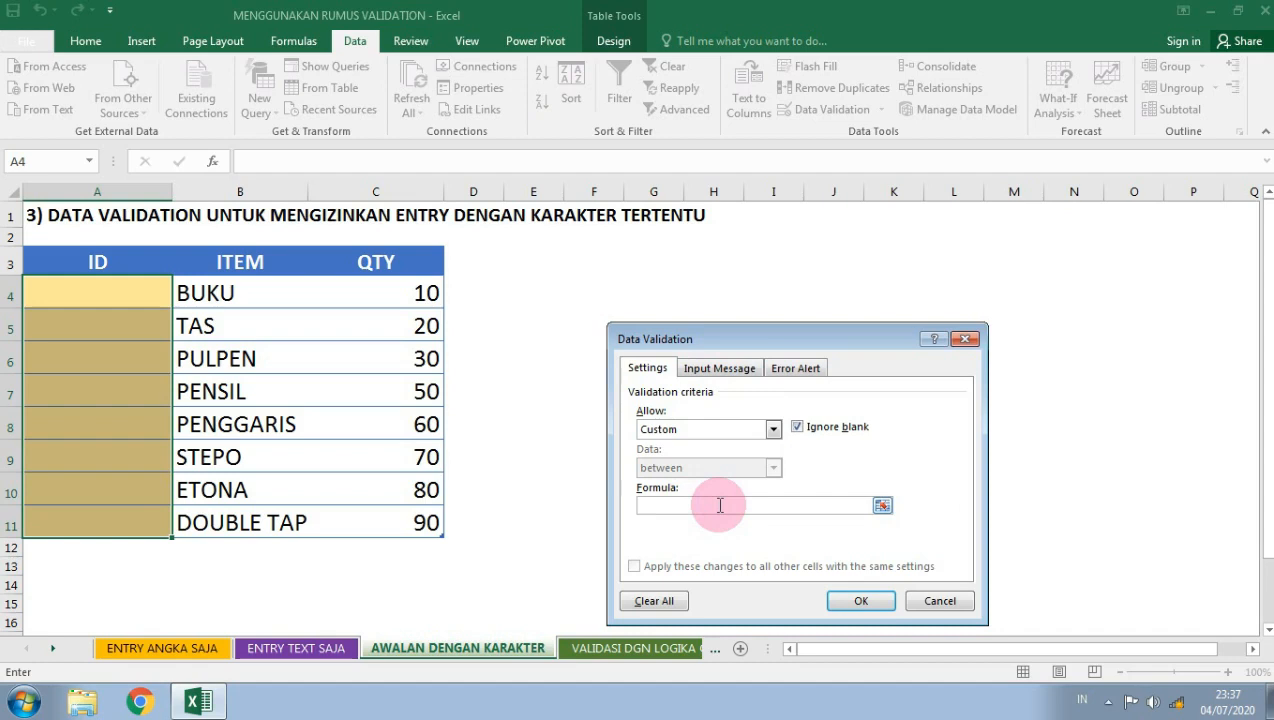
# Set the validation formula to =COUNTIF(A4;"XX-*") and apply the rule to the ID cells
pyautogui.write('=C')
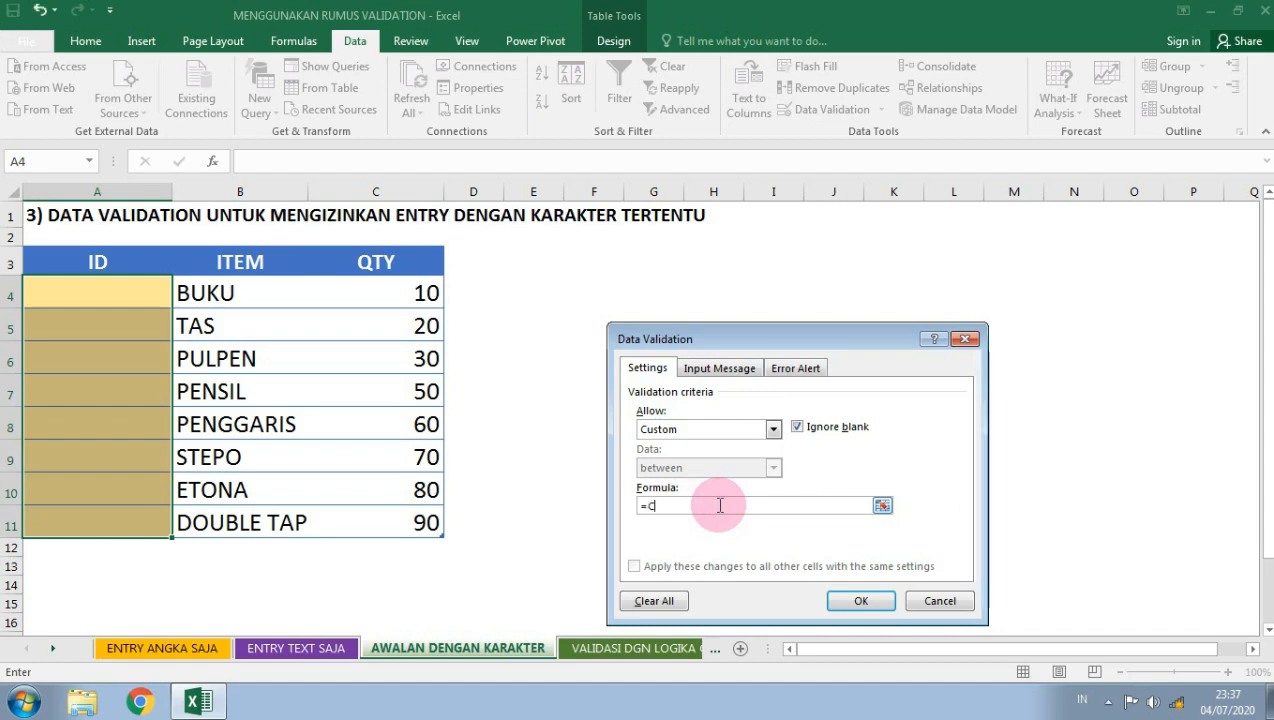
pyautogui.write('OUNTIF(')
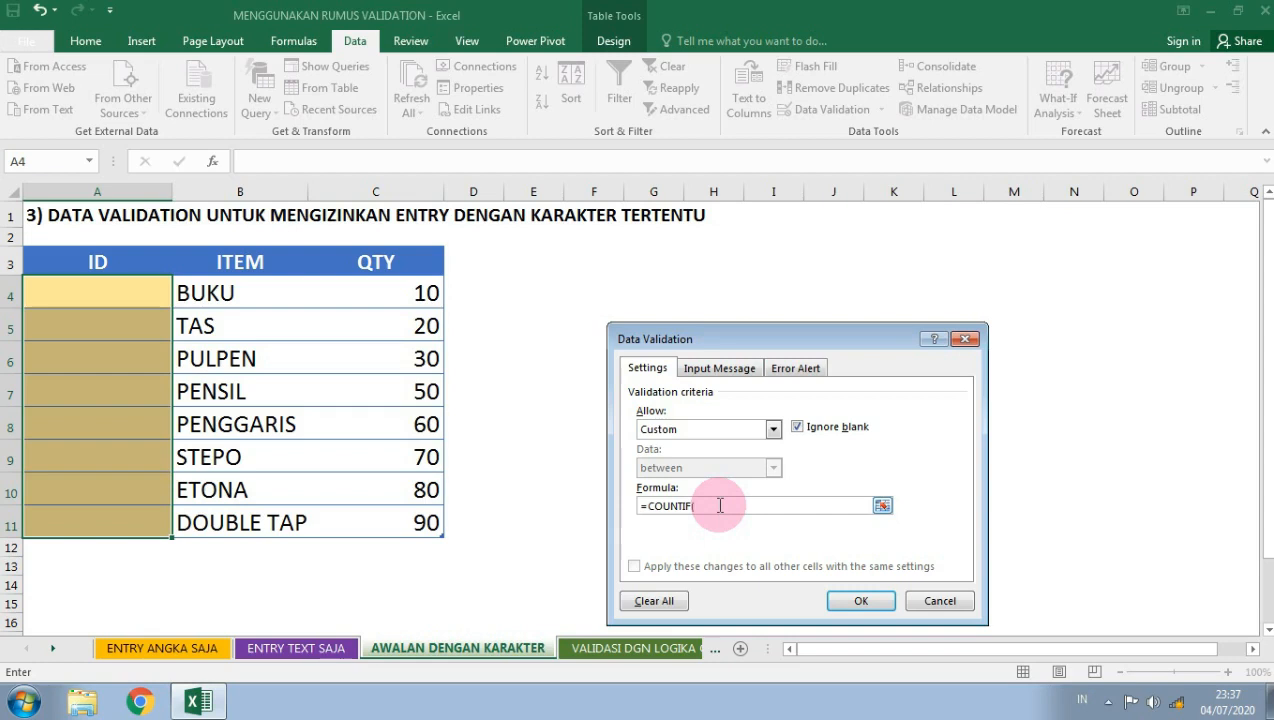
pyautogui.write('A4')
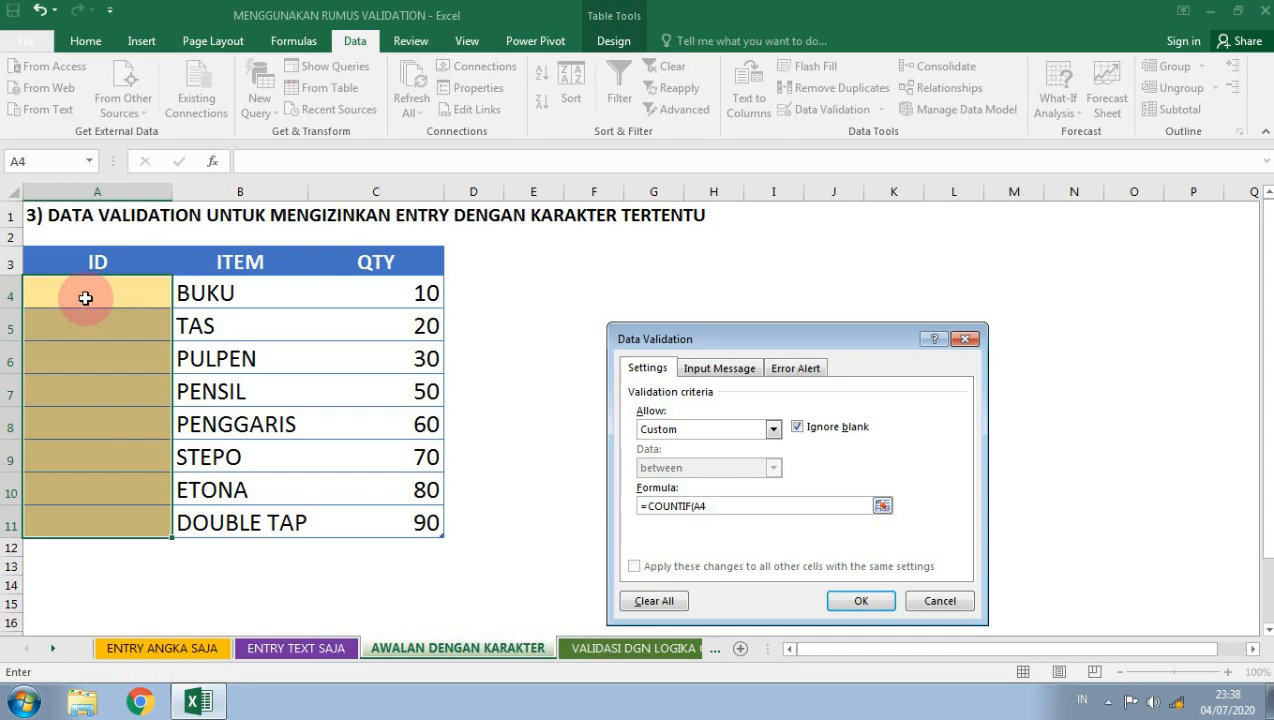
pyautogui.write(';"XX-')
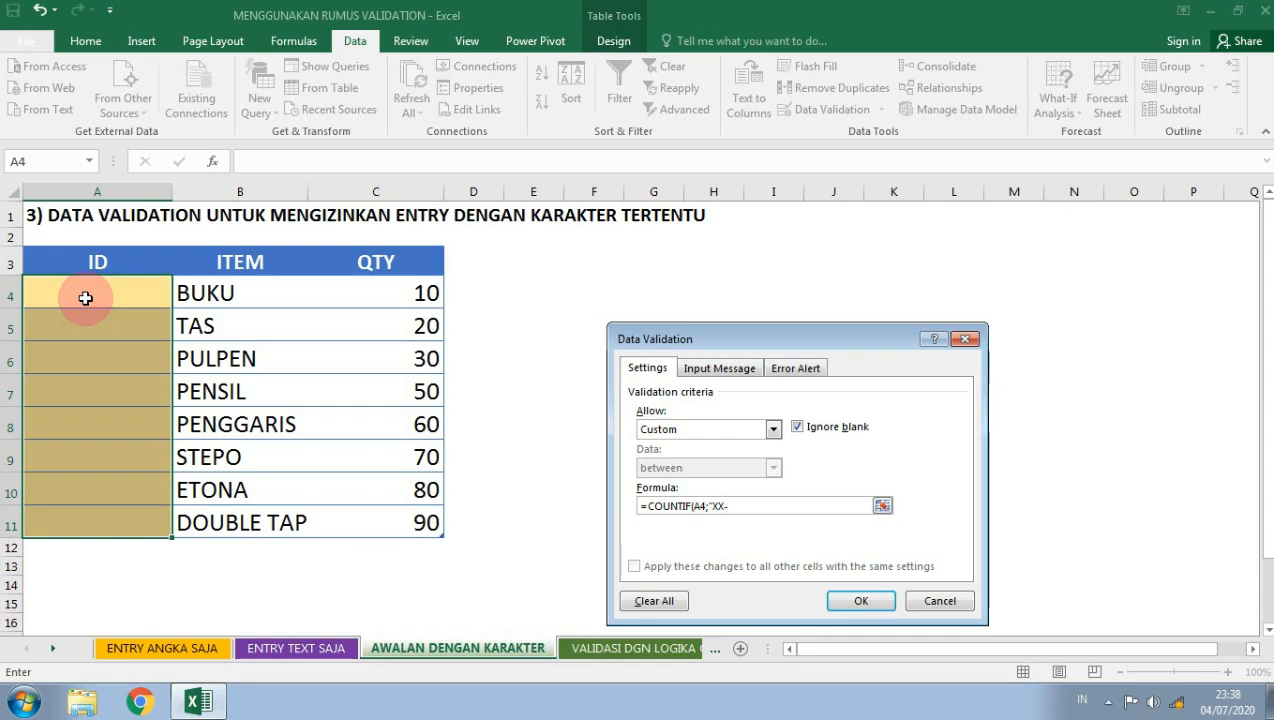
pyautogui.write('*')
pyautogui.write('")')
pyautogui.write('"')
pyautogui.write(')')
pyautogui.moveTo(720, 339); pyautogui.dragTo(678, 198)
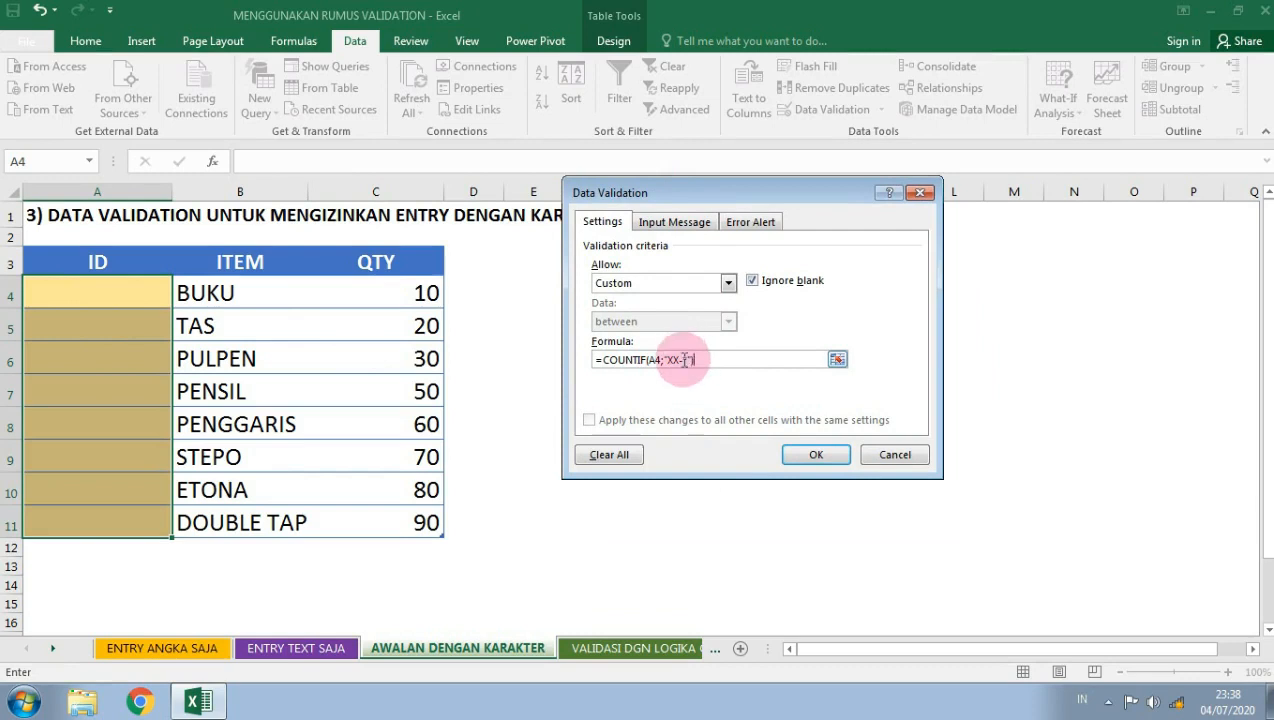
pyautogui.click(810, 455)
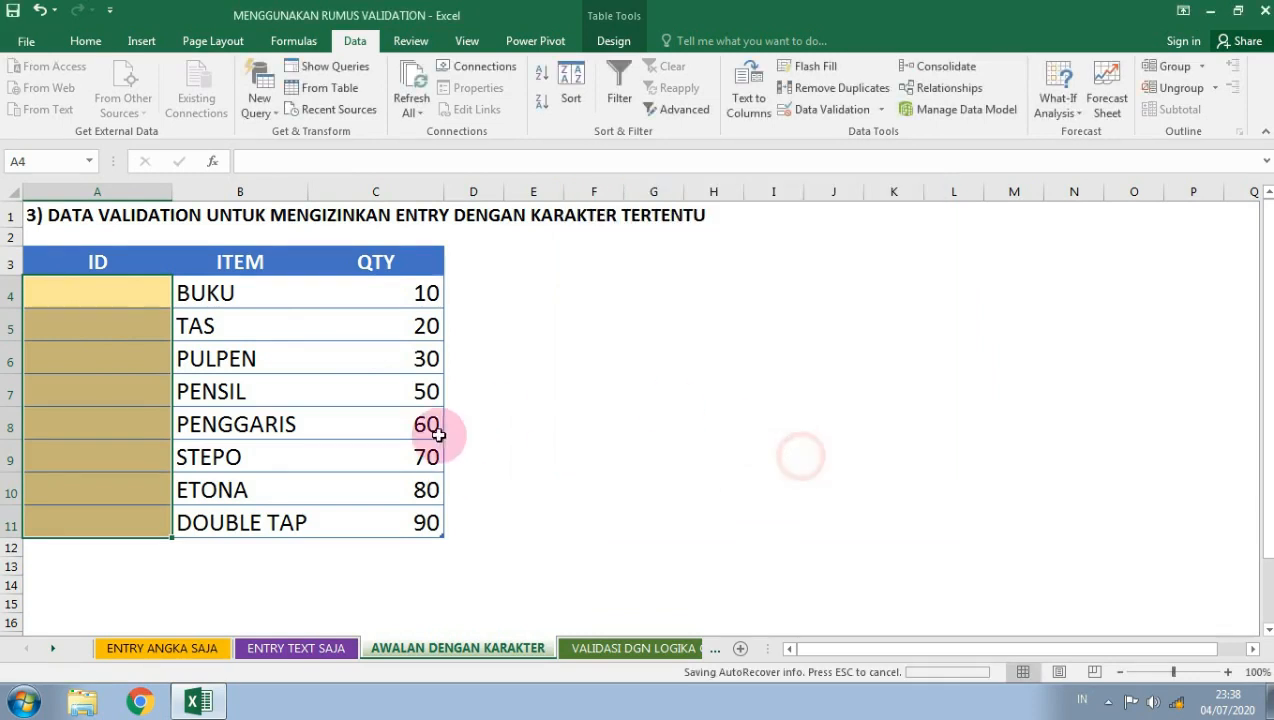
# Try to enter AA- as the BUKU ID in A4 to test the prefix rule and cancel the entry
pyautogui.click(100, 294)
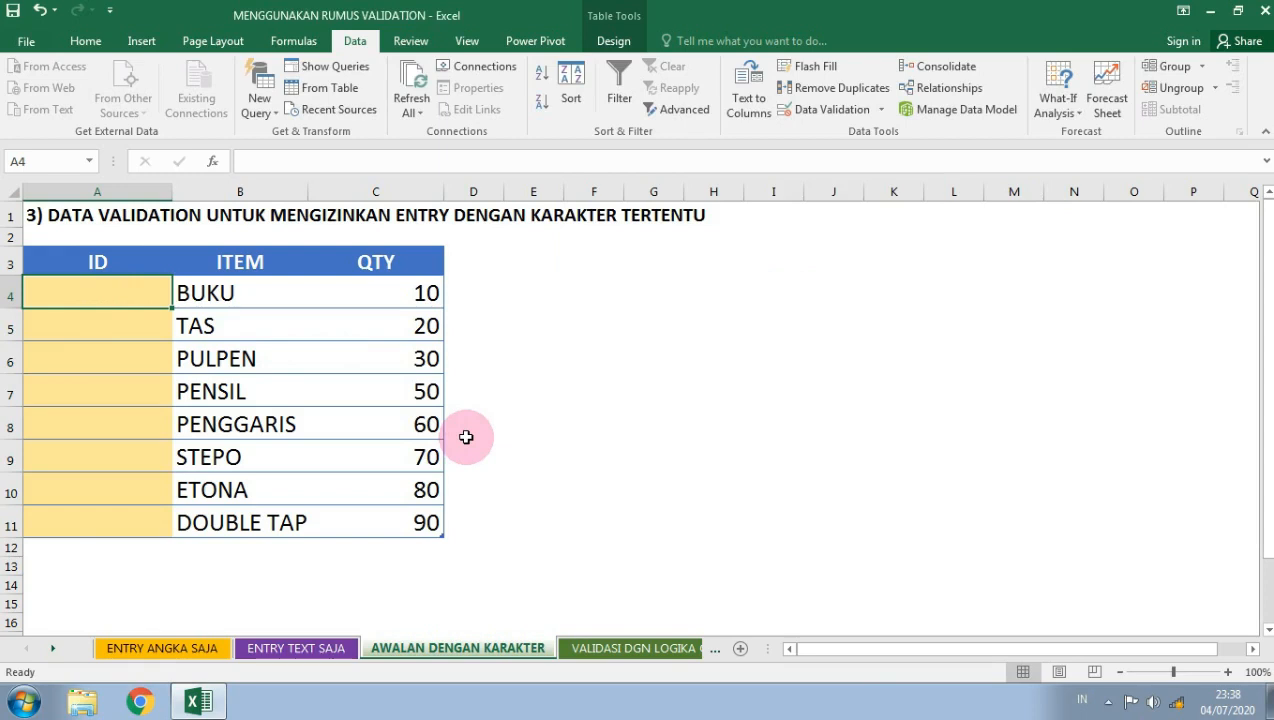
pyautogui.write('AA-')
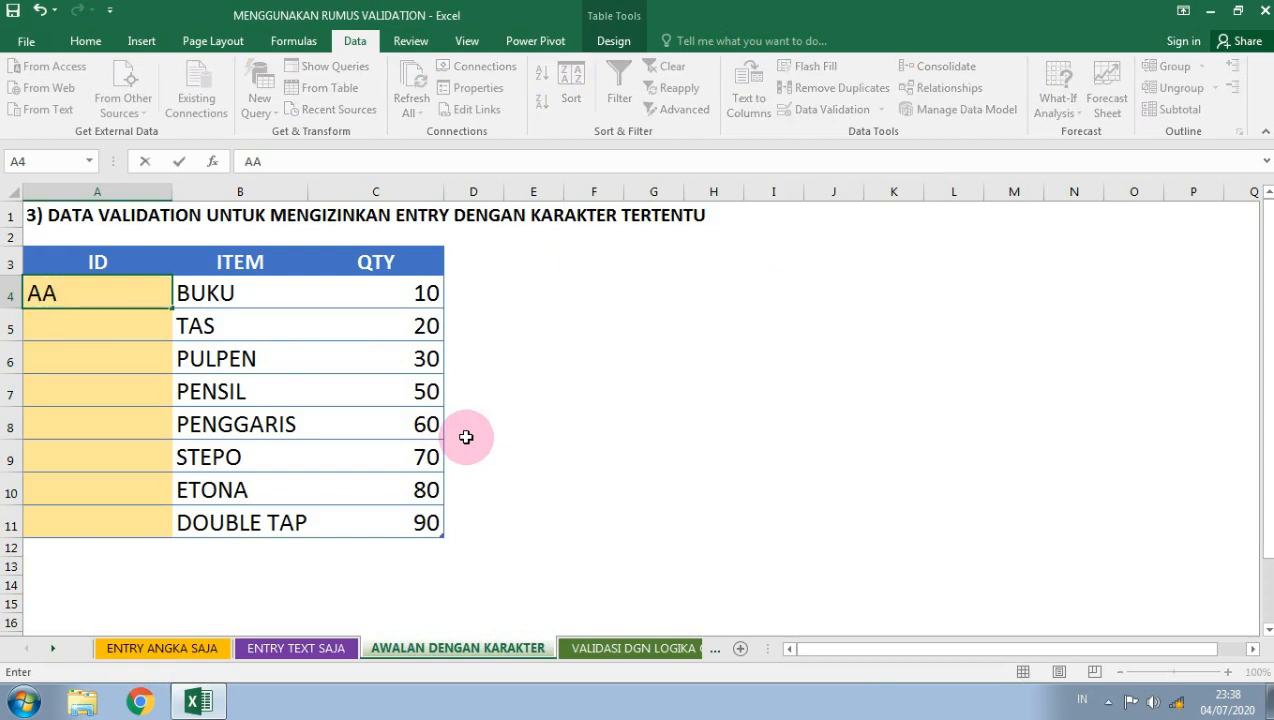
pyautogui.press('Return')
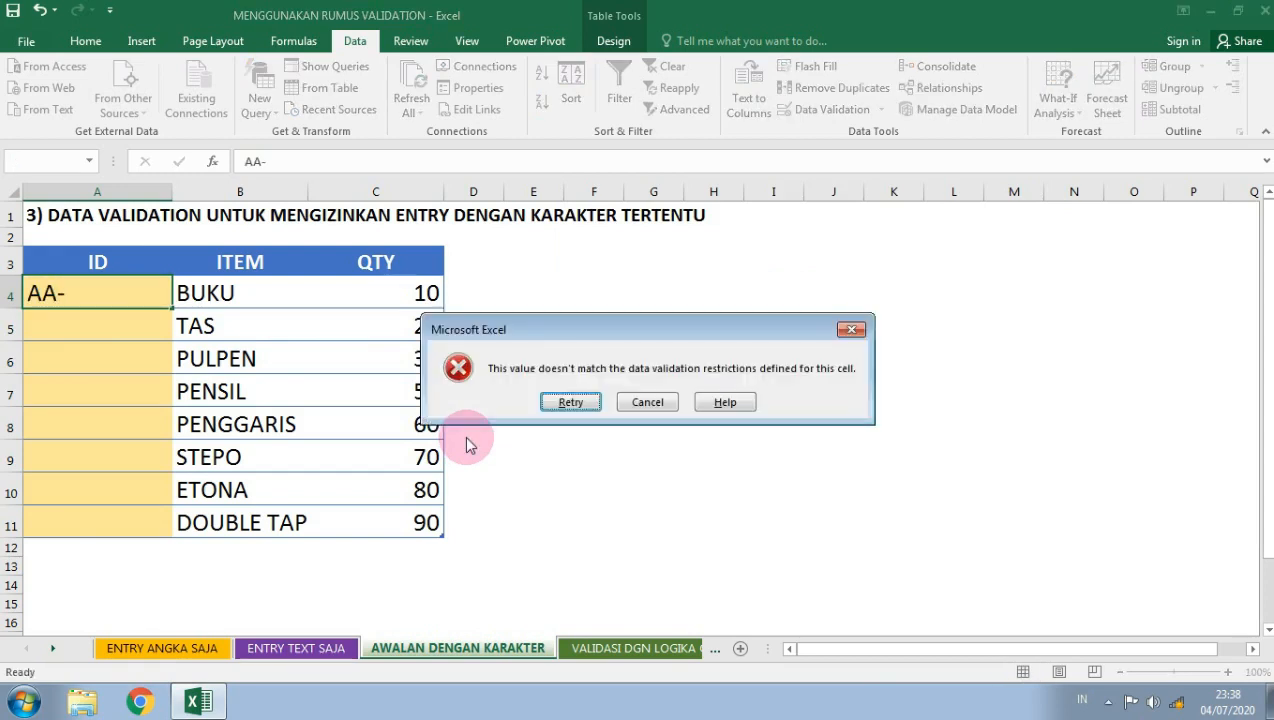
pyautogui.press('Tab')
pyautogui.press('Return')
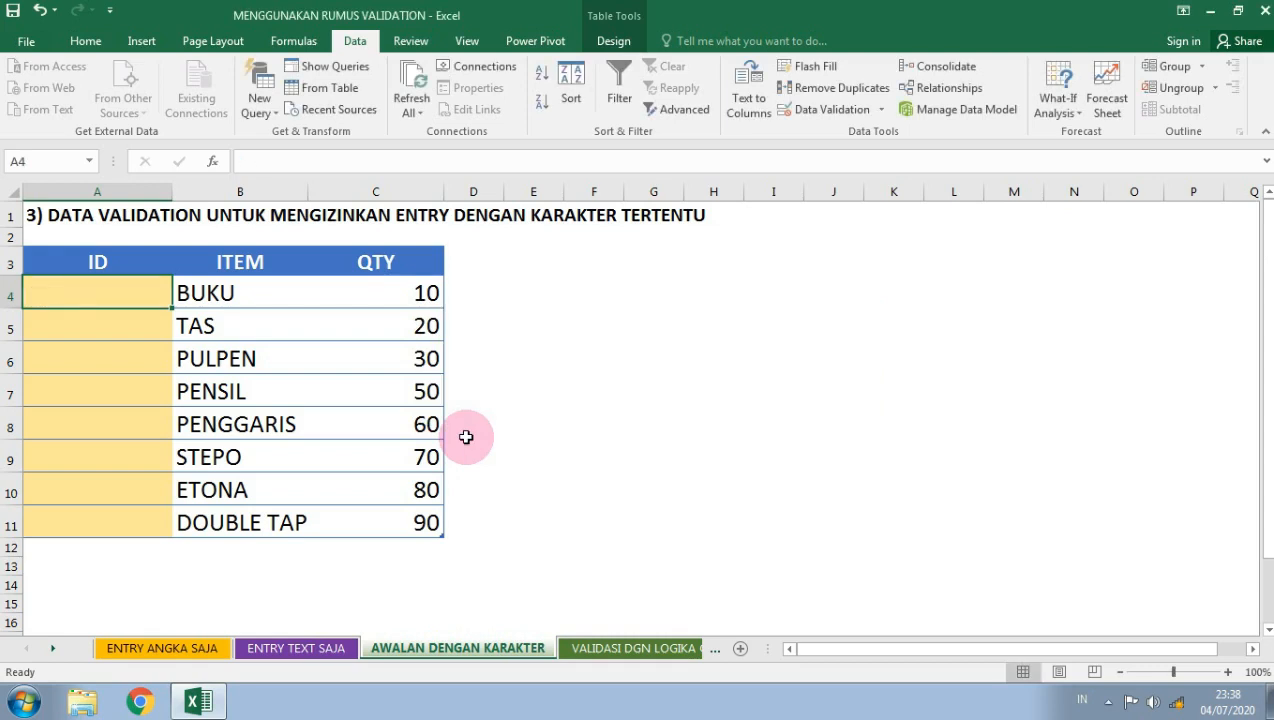
# Enter XX-AA01 as the BUKU ID and Xx-aa02 as the TAS ID to test the prefix rule
pyautogui.write('XX-')
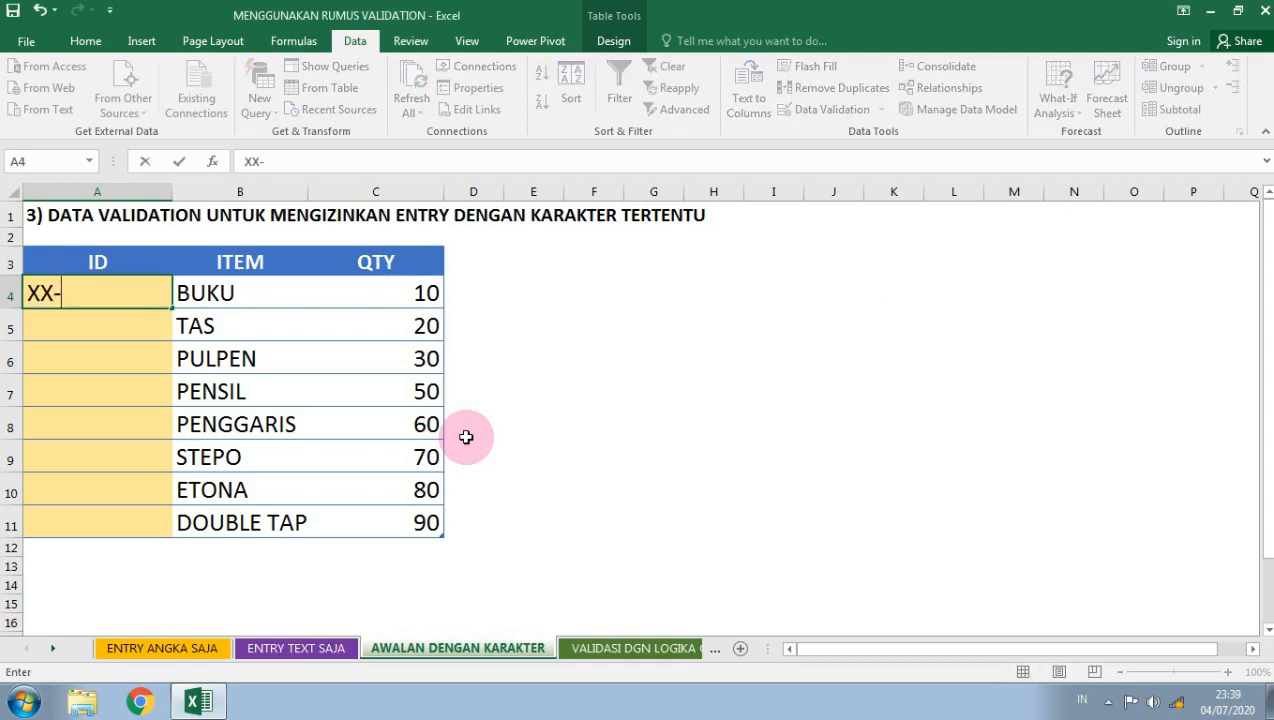
pyautogui.write('A01')
pyautogui.press('Return')
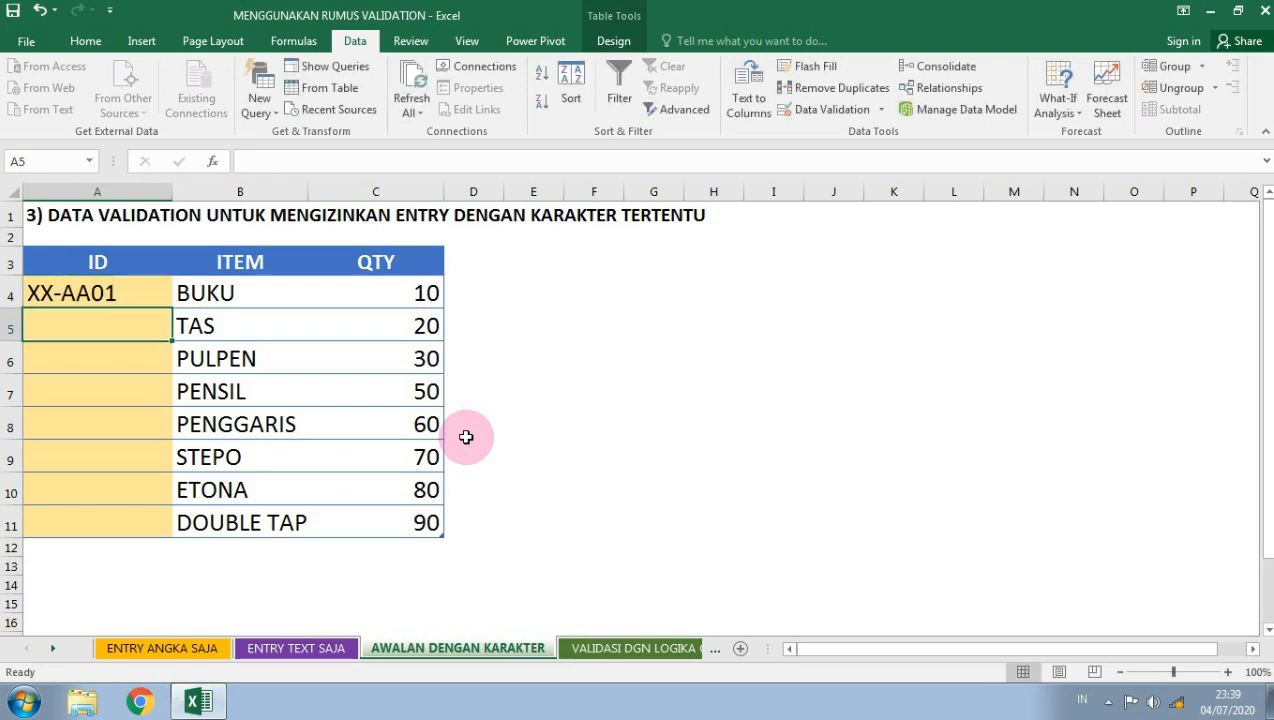
pyautogui.write('Xx')
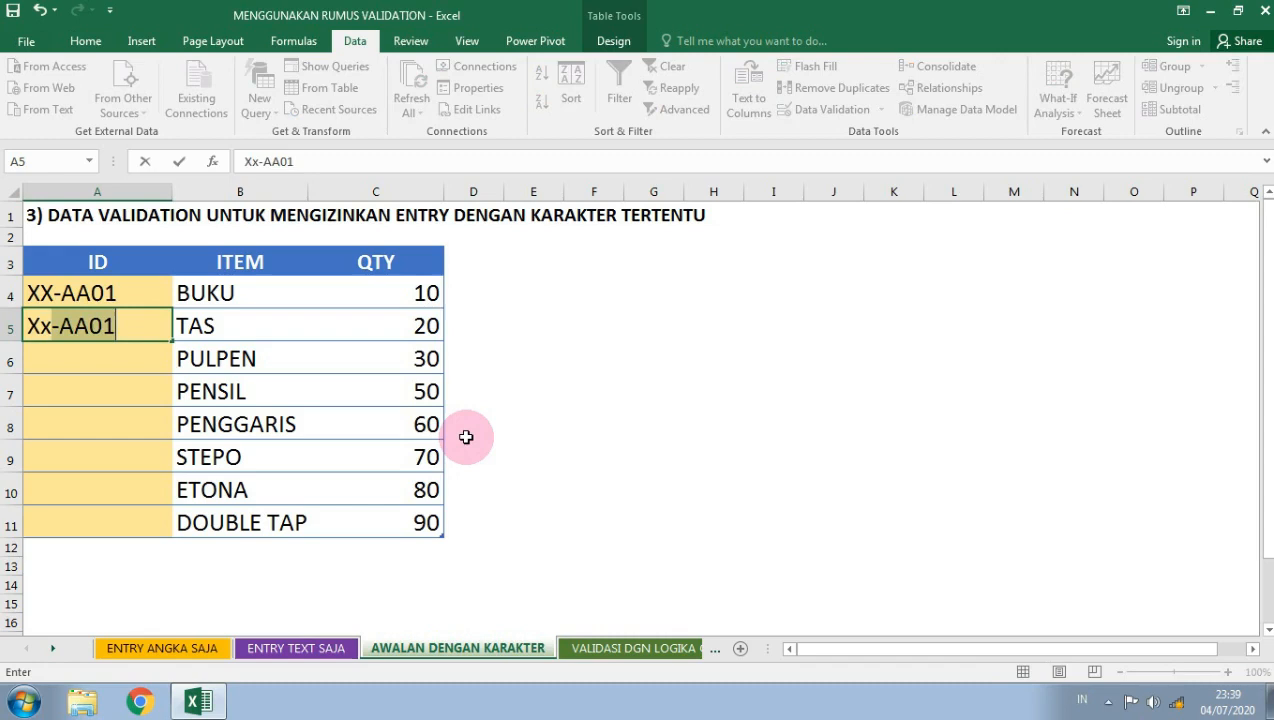
pyautogui.write('-aa')
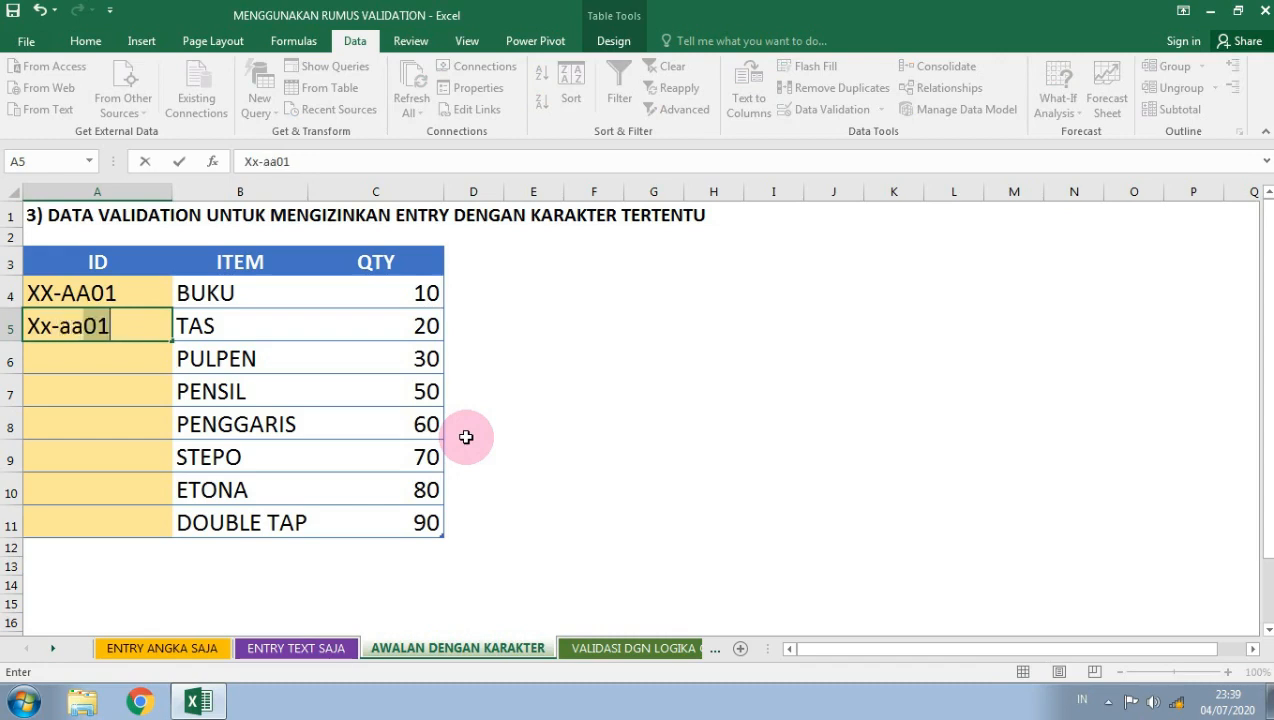
pyautogui.write('02')
pyautogui.press('Return')
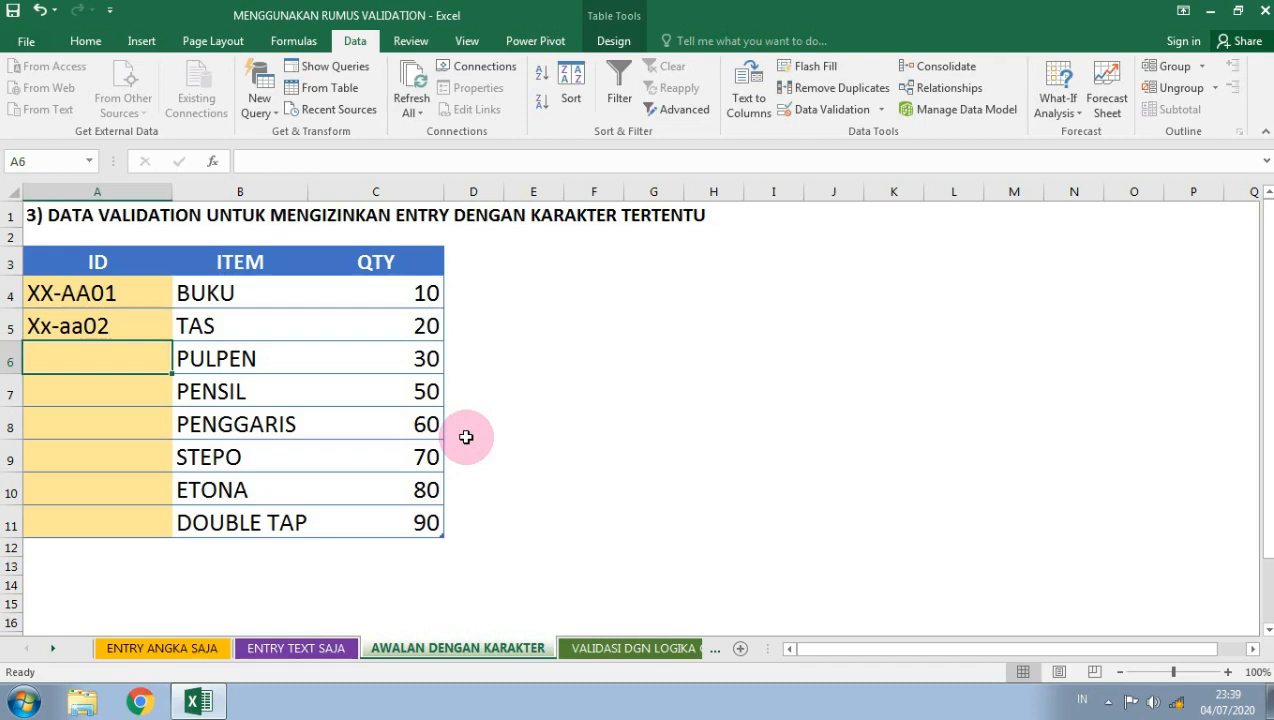
# Enter Xx-ab03 as the PULPEN ID in A6
pyautogui.write('xA')
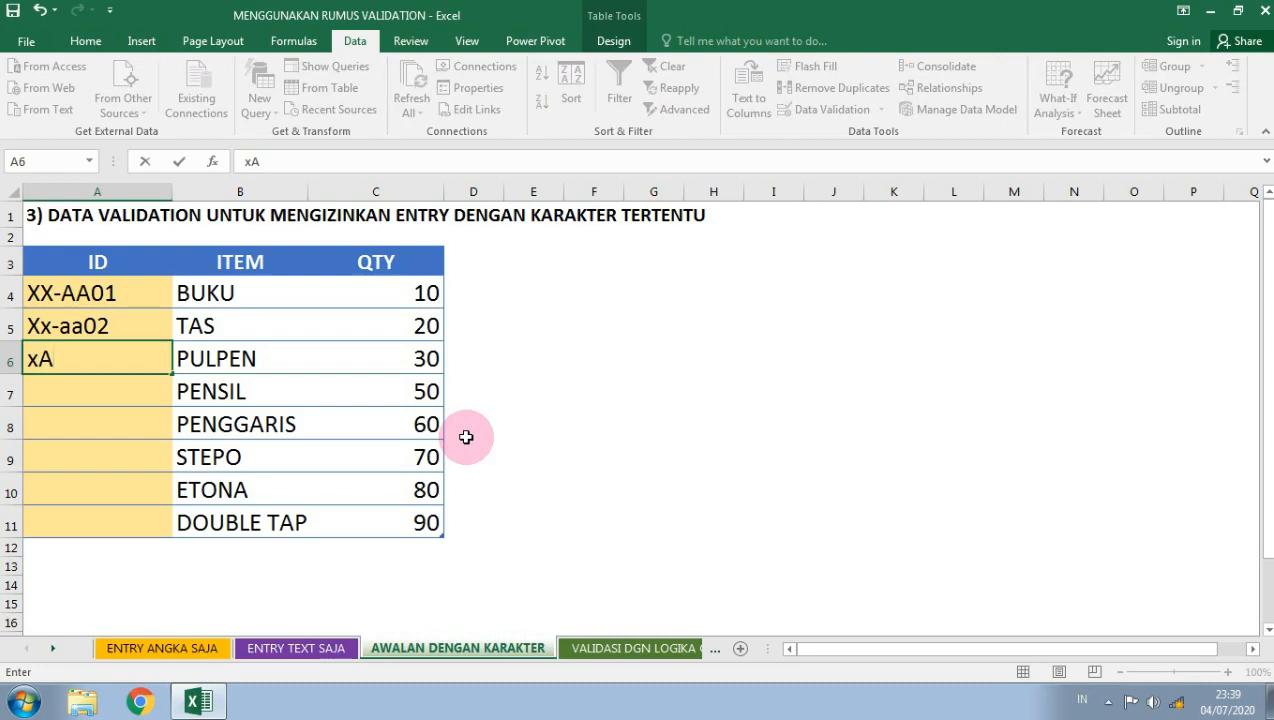
pyautogui.press('BackSpace')
pyautogui.write('Xx-ab03')
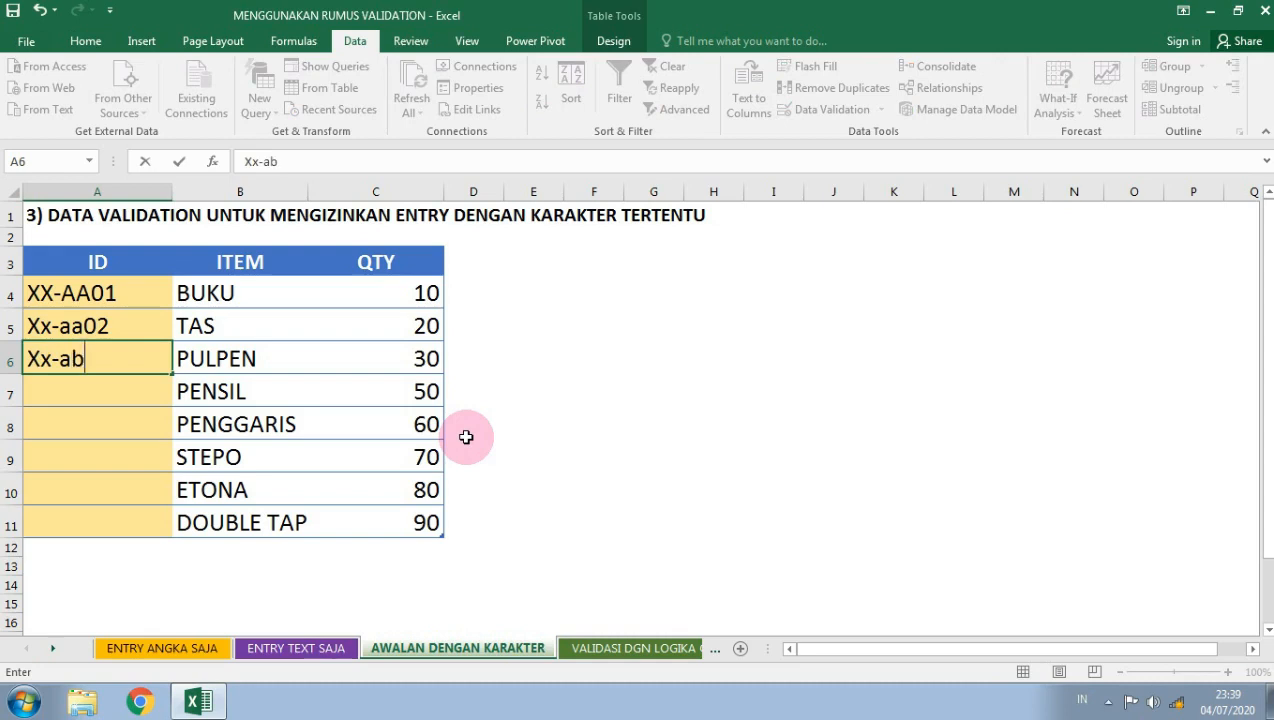
pyautogui.press('Return')
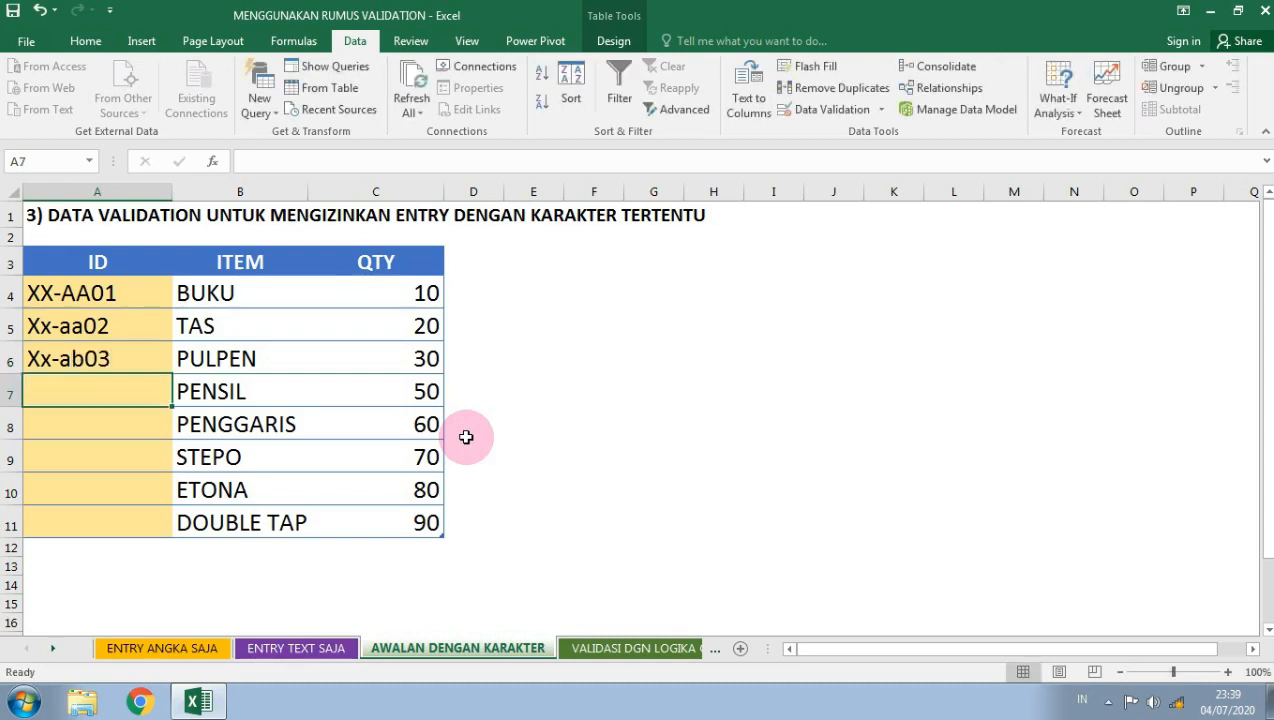
# Try AA-AB03 as the PENSIL ID in A7, cancel it, and enter XX-CC05 instead
pyautogui.write('AA-')
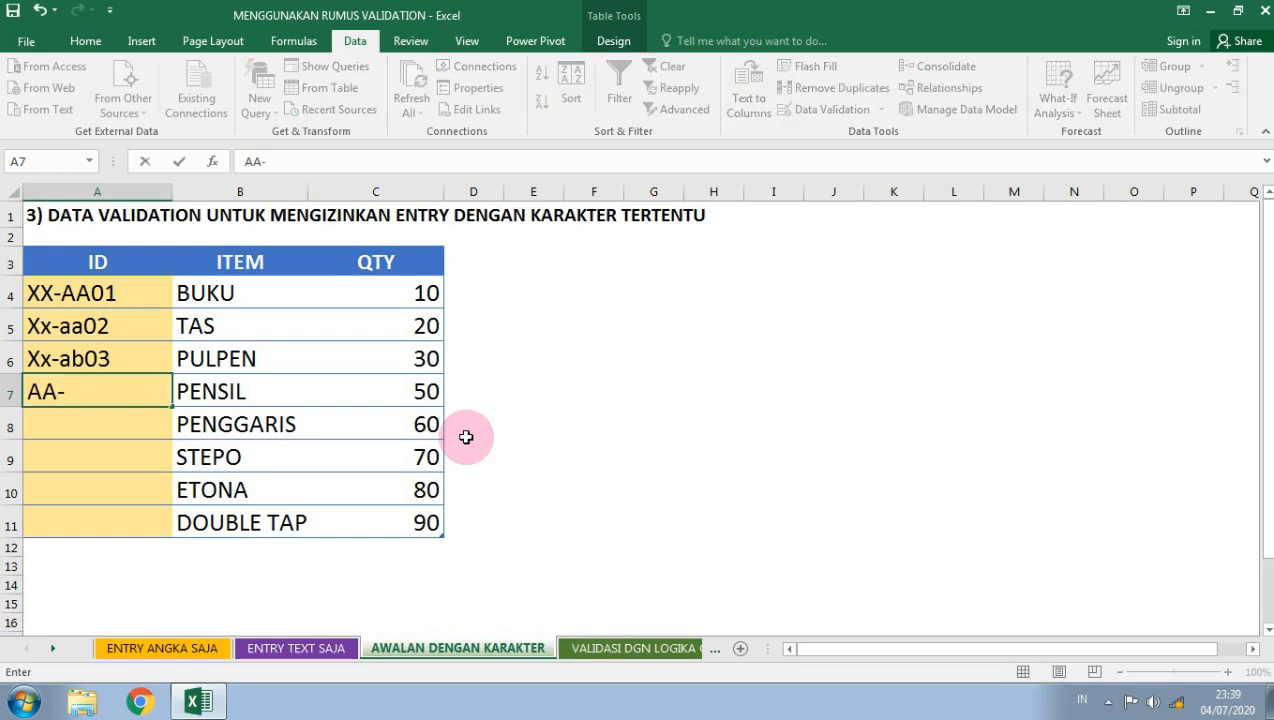
pyautogui.write('AB03')
pyautogui.press('Return')
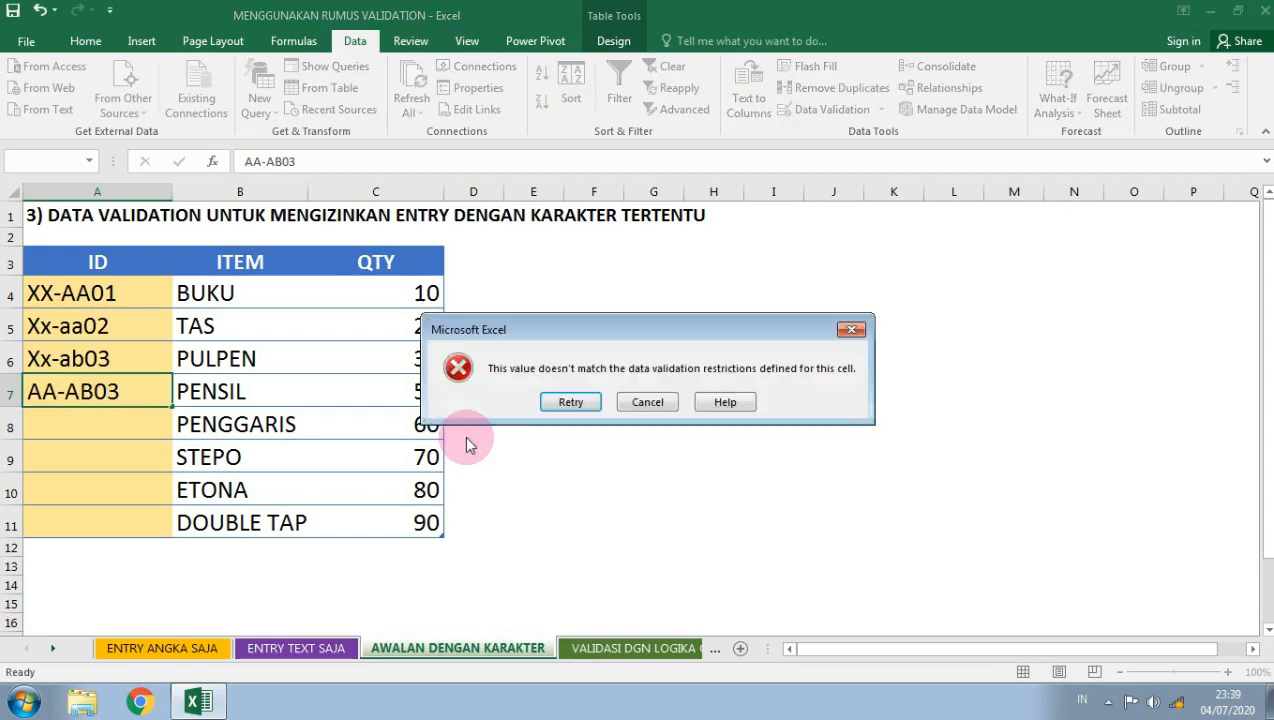
pyautogui.press('Tab')
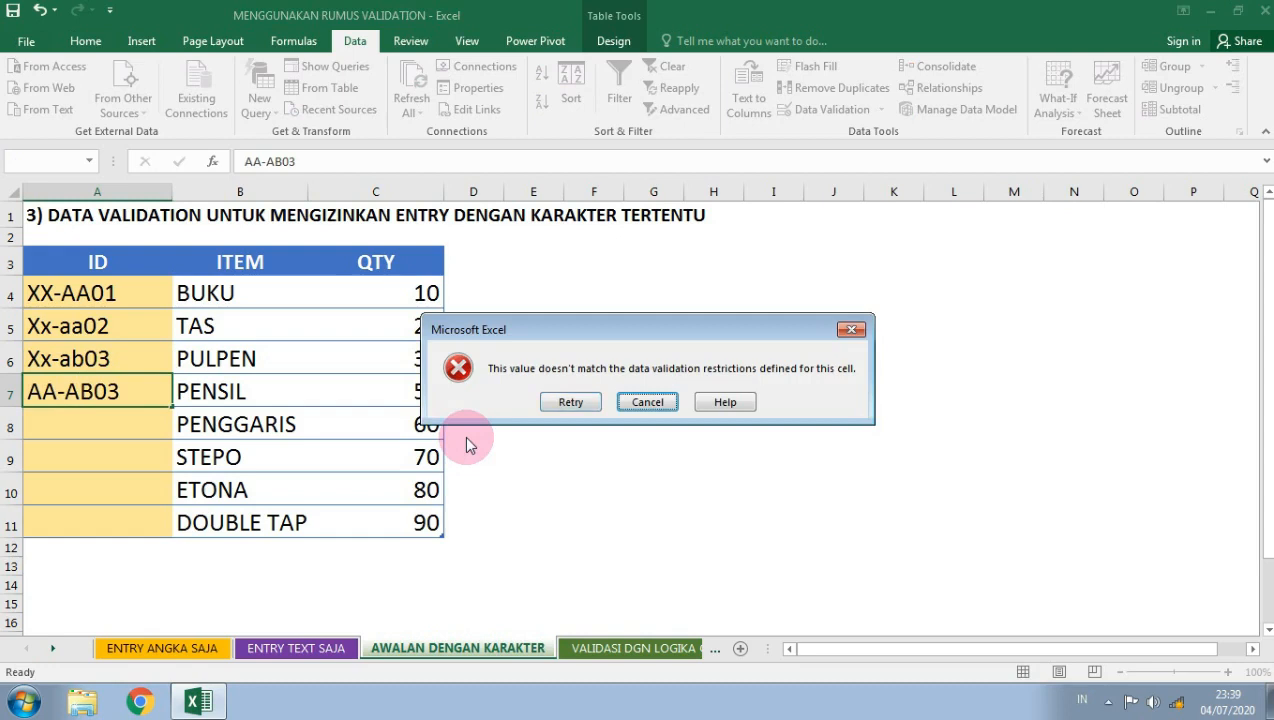
pyautogui.press('Return')
pyautogui.write('XX-')
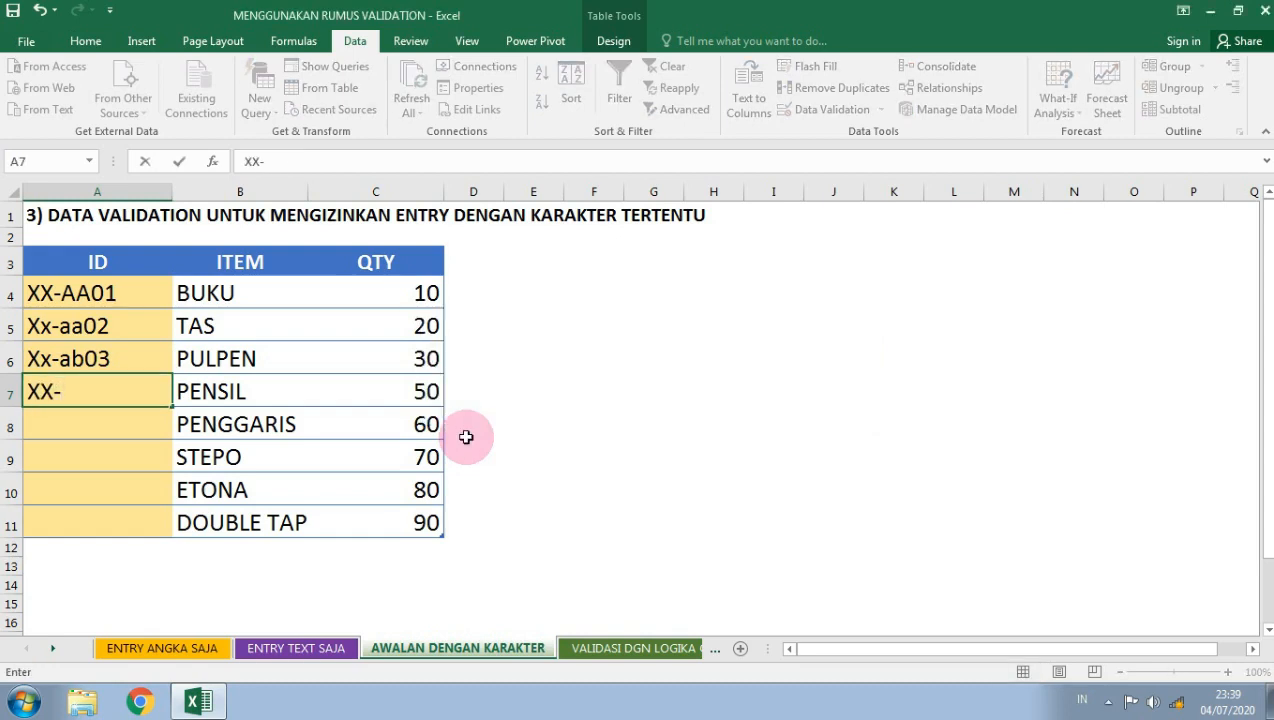
pyautogui.write('CC05')
pyautogui.press('Return')
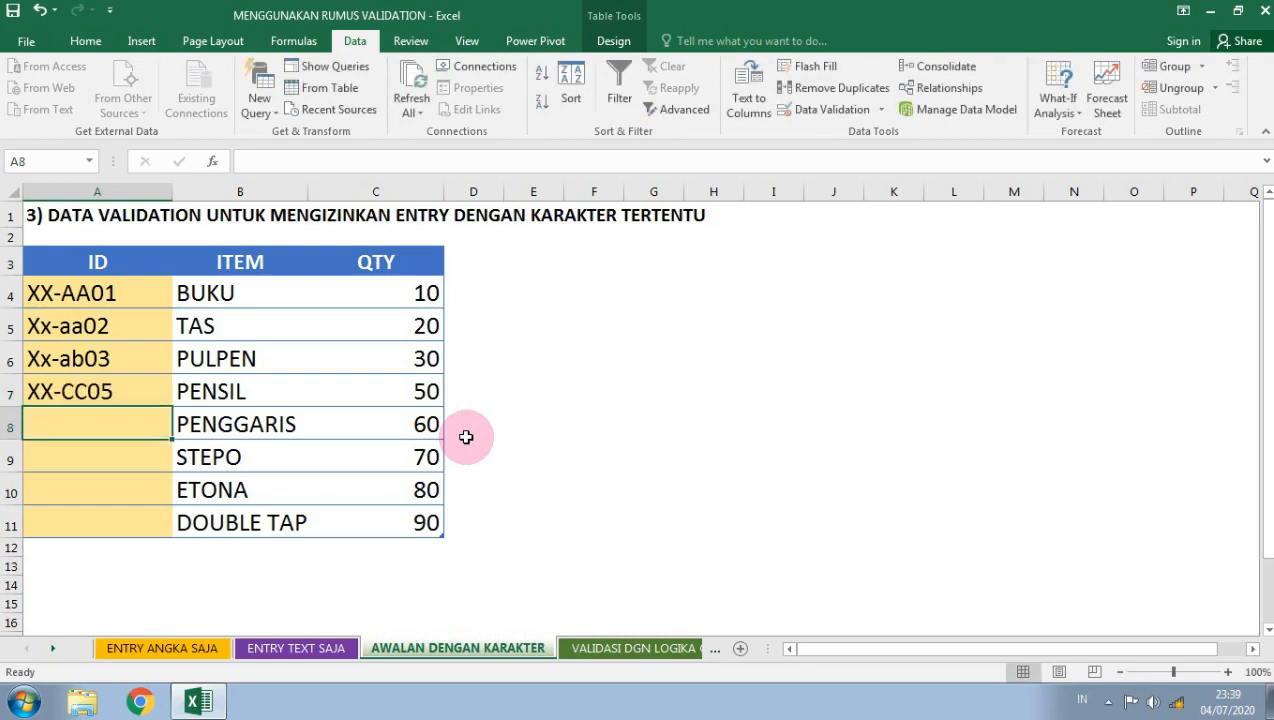
# Enter the IDs xx-0355 for PENGGARIS, xx-0345 for STEPO and XX-0460 for ETONA
pyautogui.write('xx-')
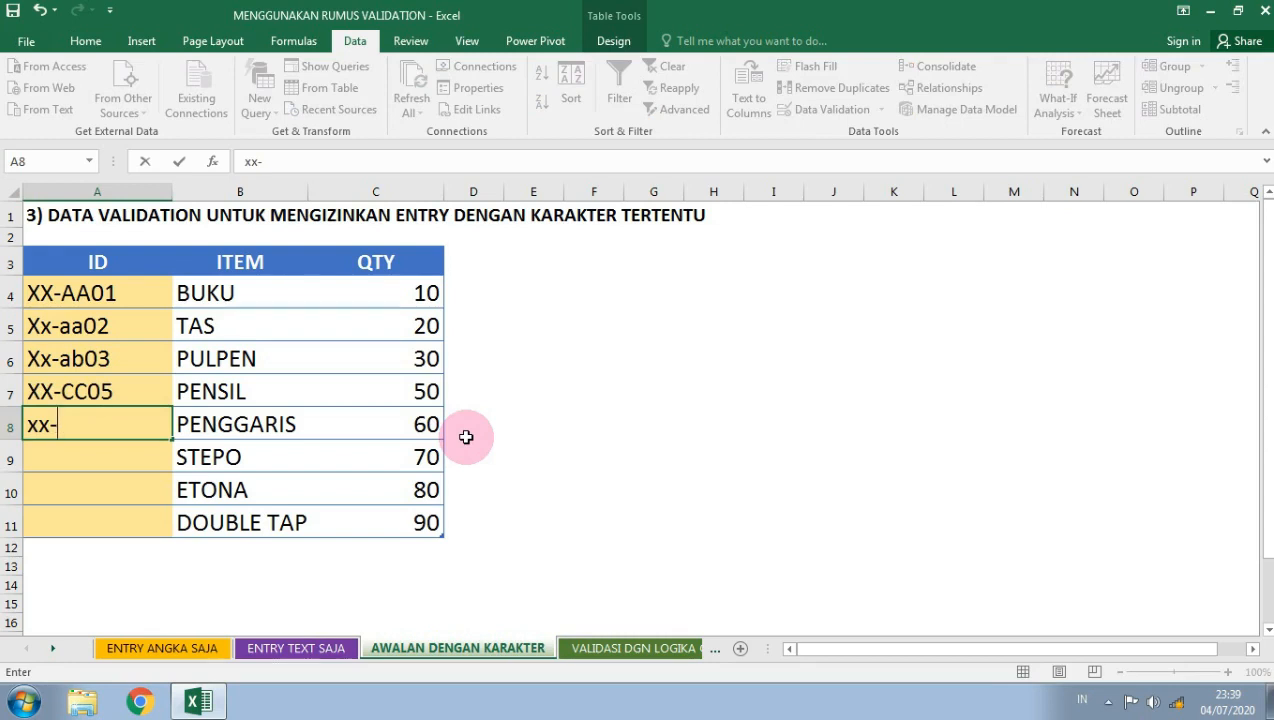
pyautogui.write('0355')
pyautogui.press('Return')
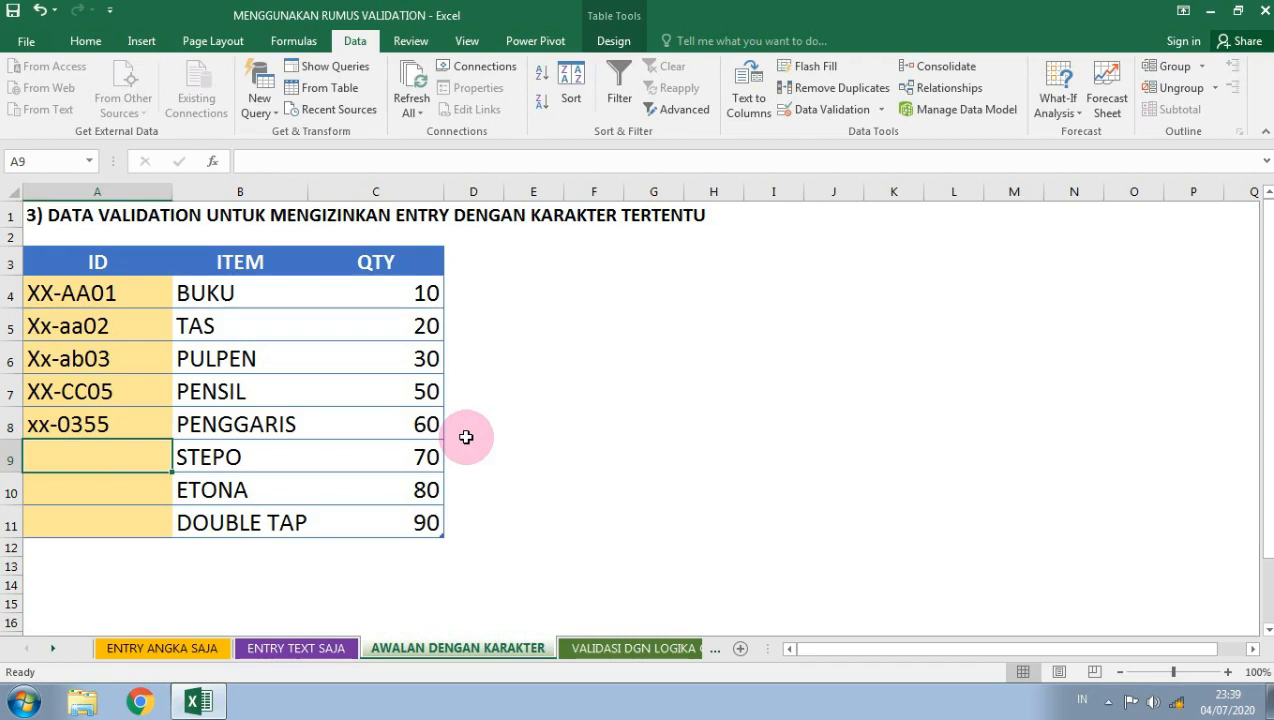
pyautogui.write('xx-03')
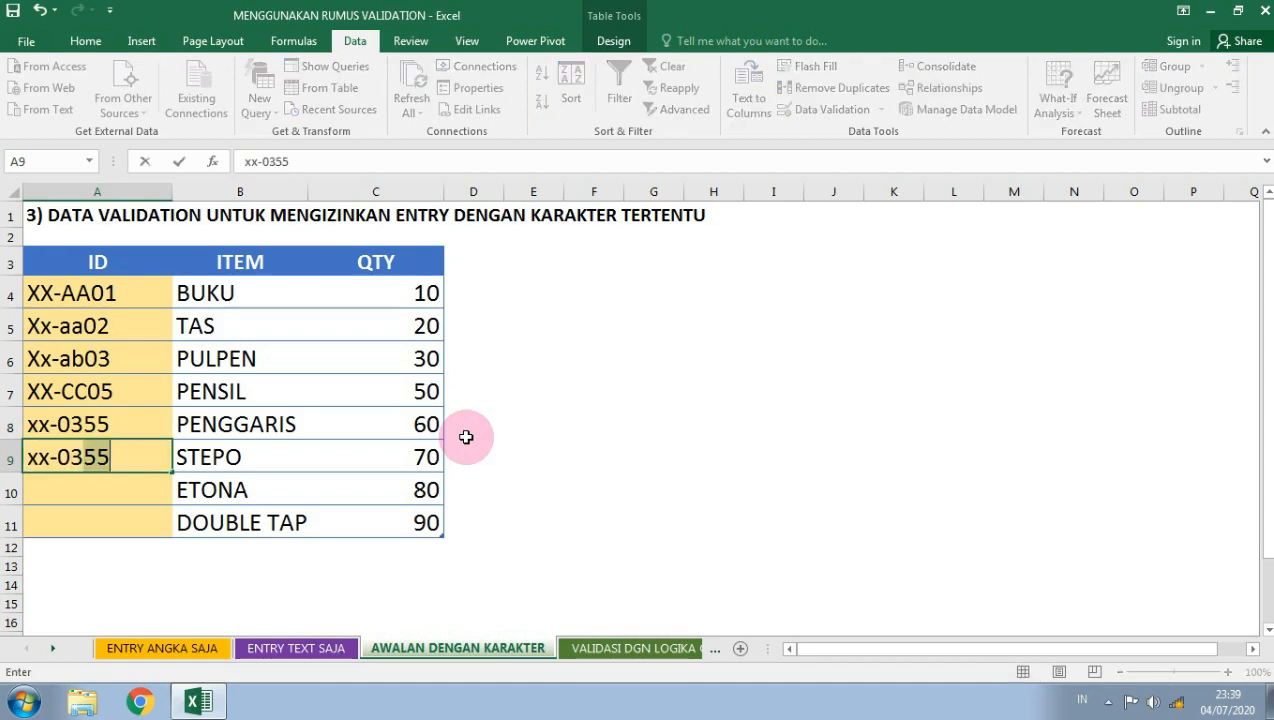
pyautogui.write('45')
pyautogui.press('Return')
pyautogui.write('XX-04')
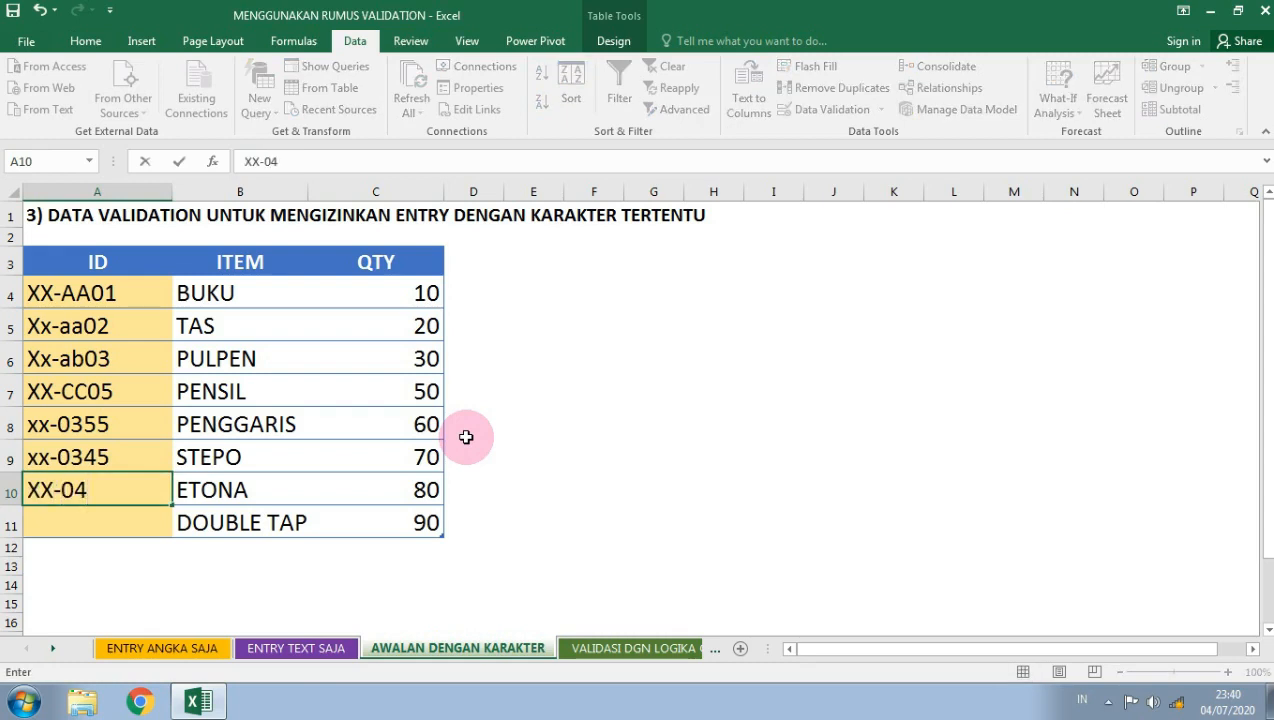
pyautogui.write('60')
pyautogui.press('Return')
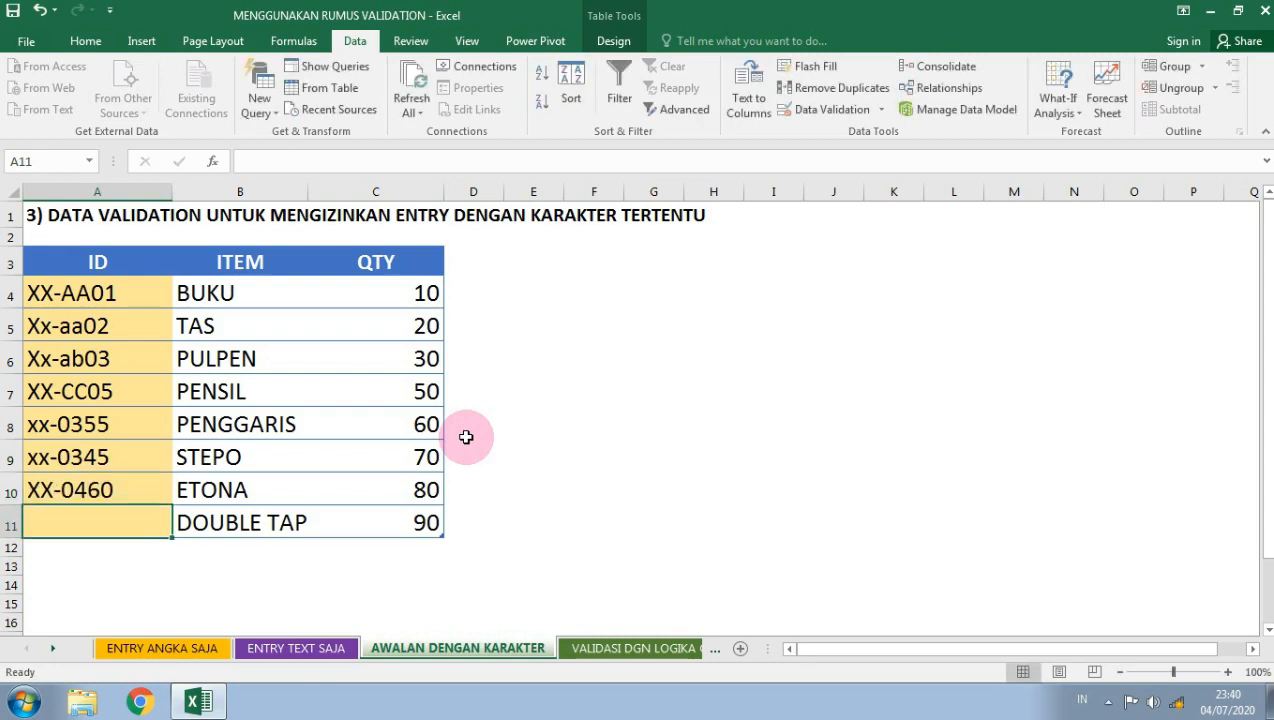
# Try CC-- as the DOUBLE TAP ID in A11 and replace it with XX-0510
pyautogui.write('CC--')
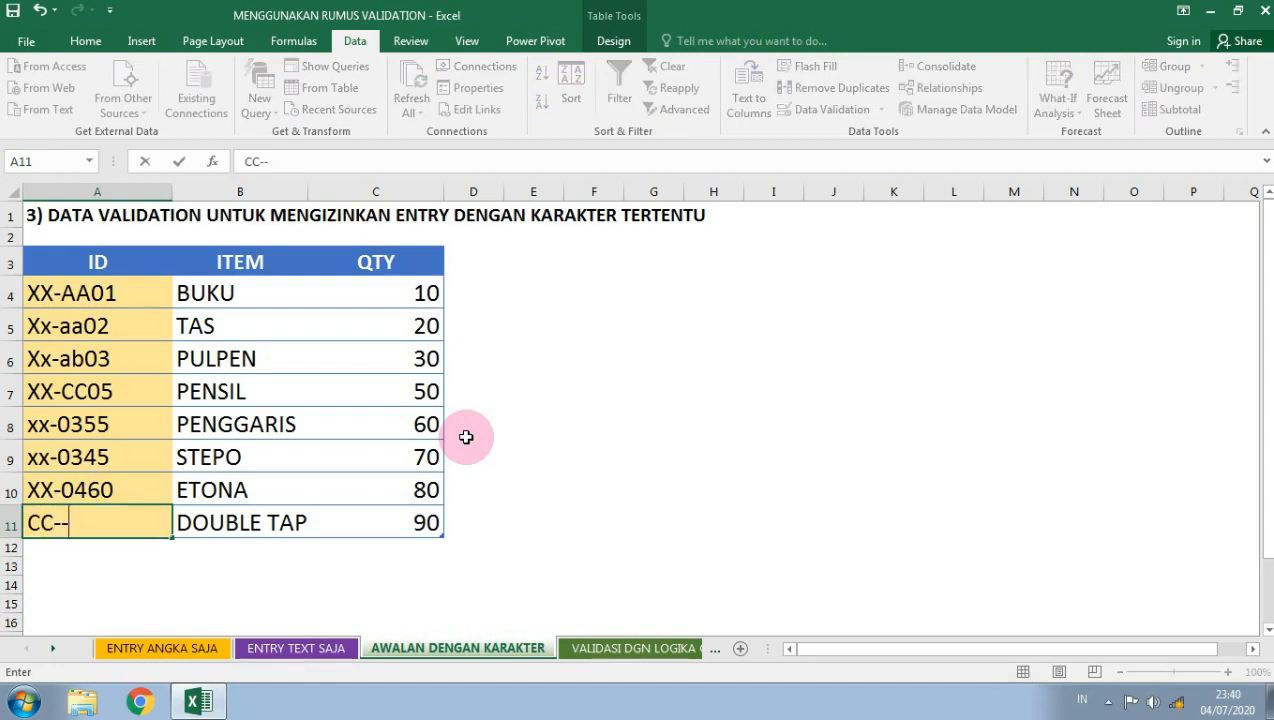
pyautogui.press('Return')
pyautogui.press('Return')
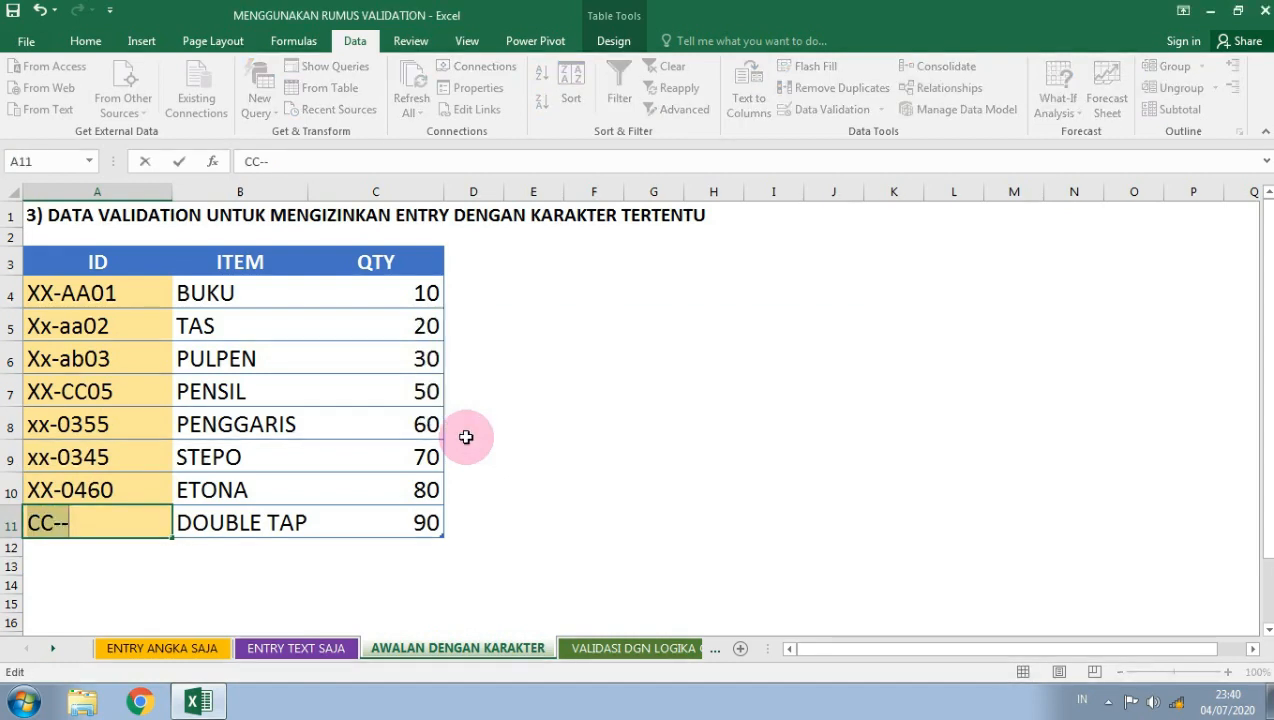
pyautogui.write('XX-0510')
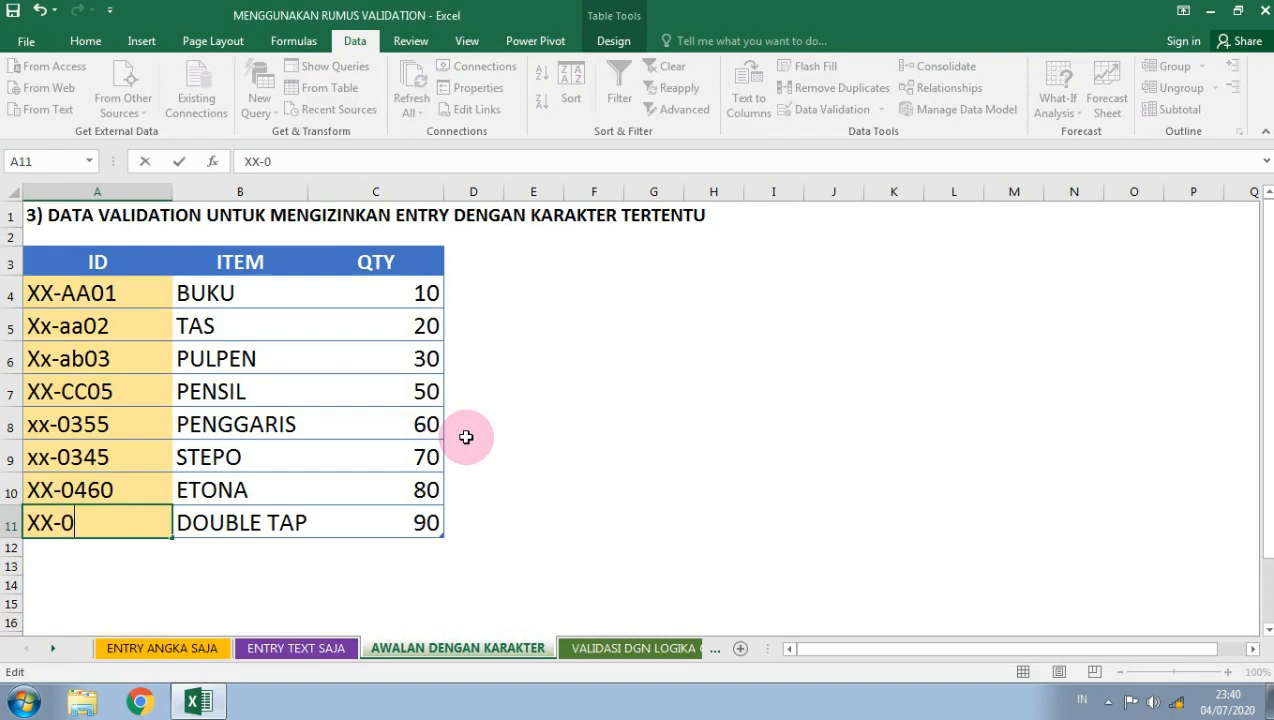
pyautogui.press('Return')
# Go through the entries in the ID column cell by cell between A4 and A11 to check their prefixes
pyautogui.press('Right')
pyautogui.press('Left')
pyautogui.press('Right')
pyautogui.press('Left')
pyautogui.press('Up')
pyautogui.press('Up')
pyautogui.press('Up')
pyautogui.press('Up')
pyautogui.press('Up')
pyautogui.press('Up')
pyautogui.press('Up')
pyautogui.press('Up')
pyautogui.press('Down')
pyautogui.press('Down')
pyautogui.press('Down')
pyautogui.press('Down')
pyautogui.press('Down')
pyautogui.press('Down')
pyautogui.press('Down')
pyautogui.press('Down')
pyautogui.press('Up')
pyautogui.press('Up')
pyautogui.press('Up')
pyautogui.press('Up')
pyautogui.press('Up')
pyautogui.press('Up')
pyautogui.press('Up')
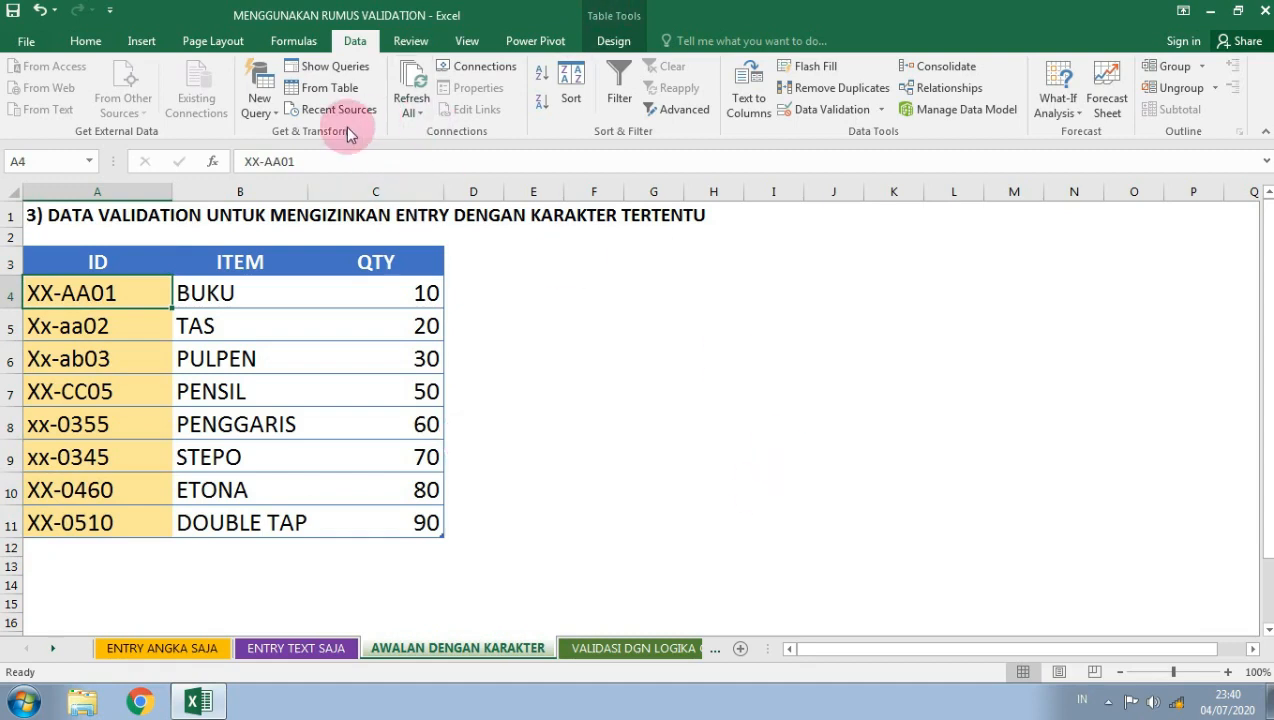
# Change the prefix in the COUNTIF validation formula of cell A4 from XX to AA and apply the rule
pyautogui.click(881, 109)
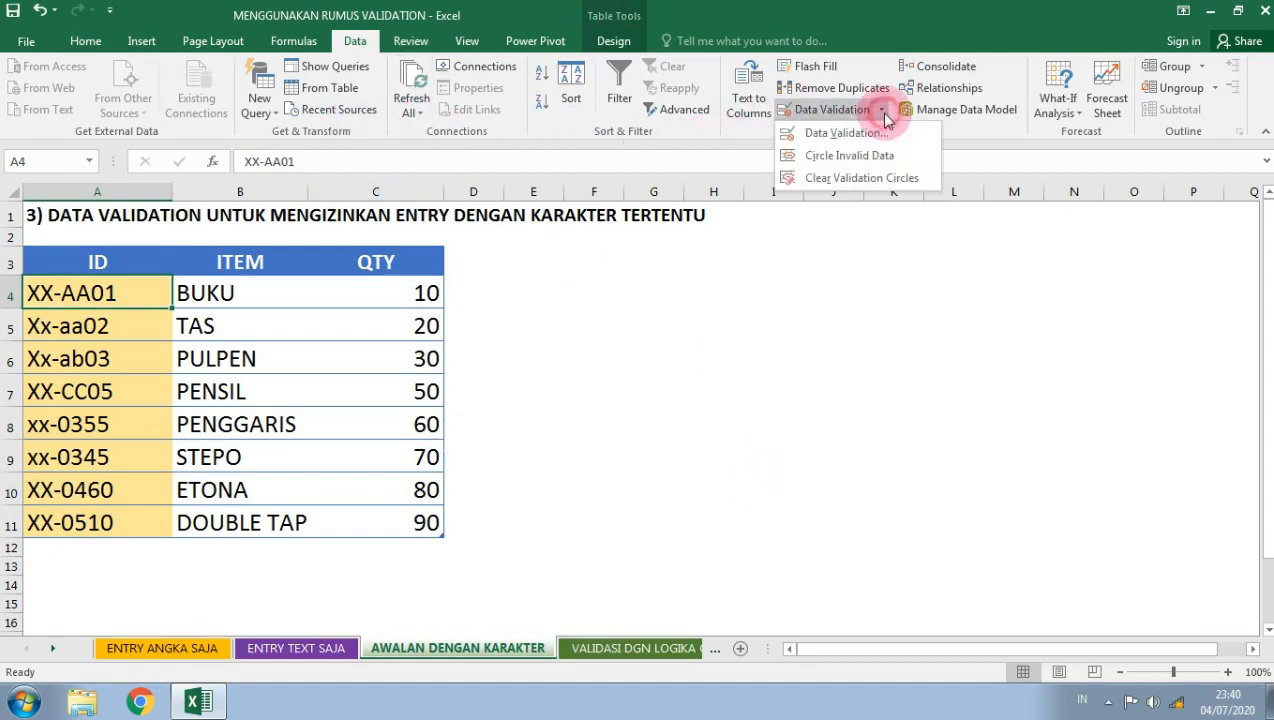
pyautogui.click(884, 133)
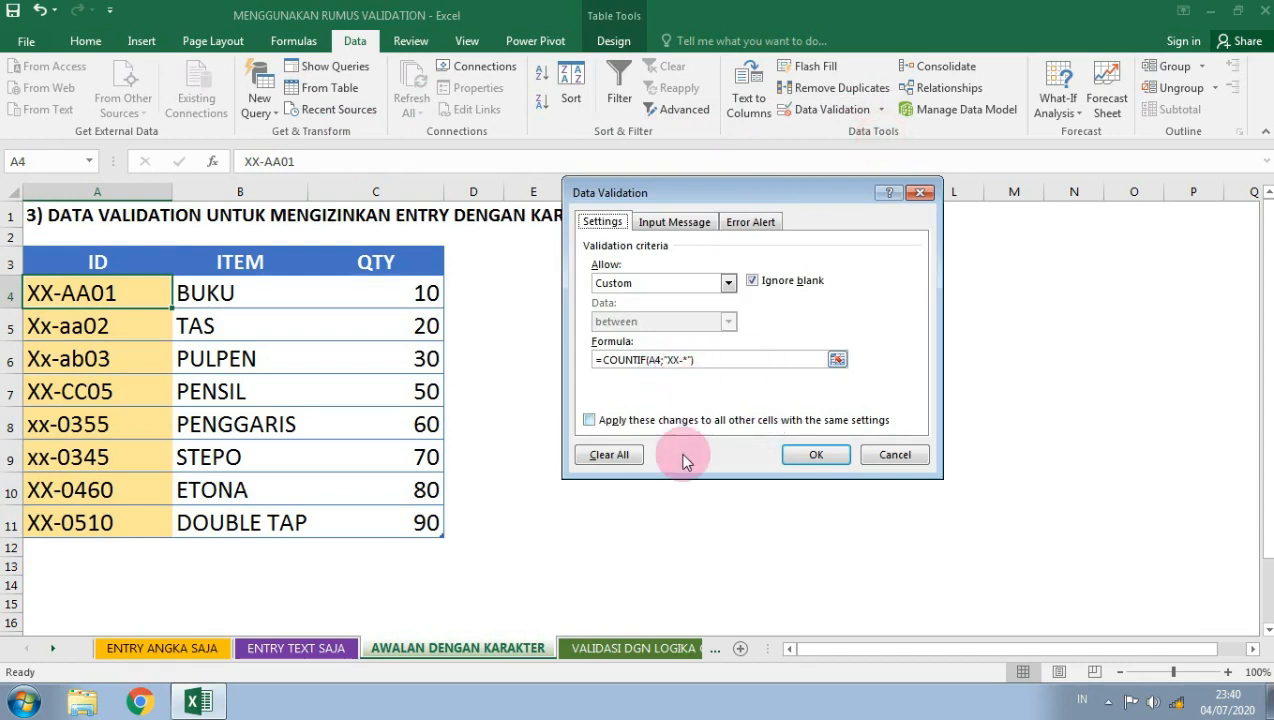
pyautogui.click(678, 359)
pyautogui.write('-')
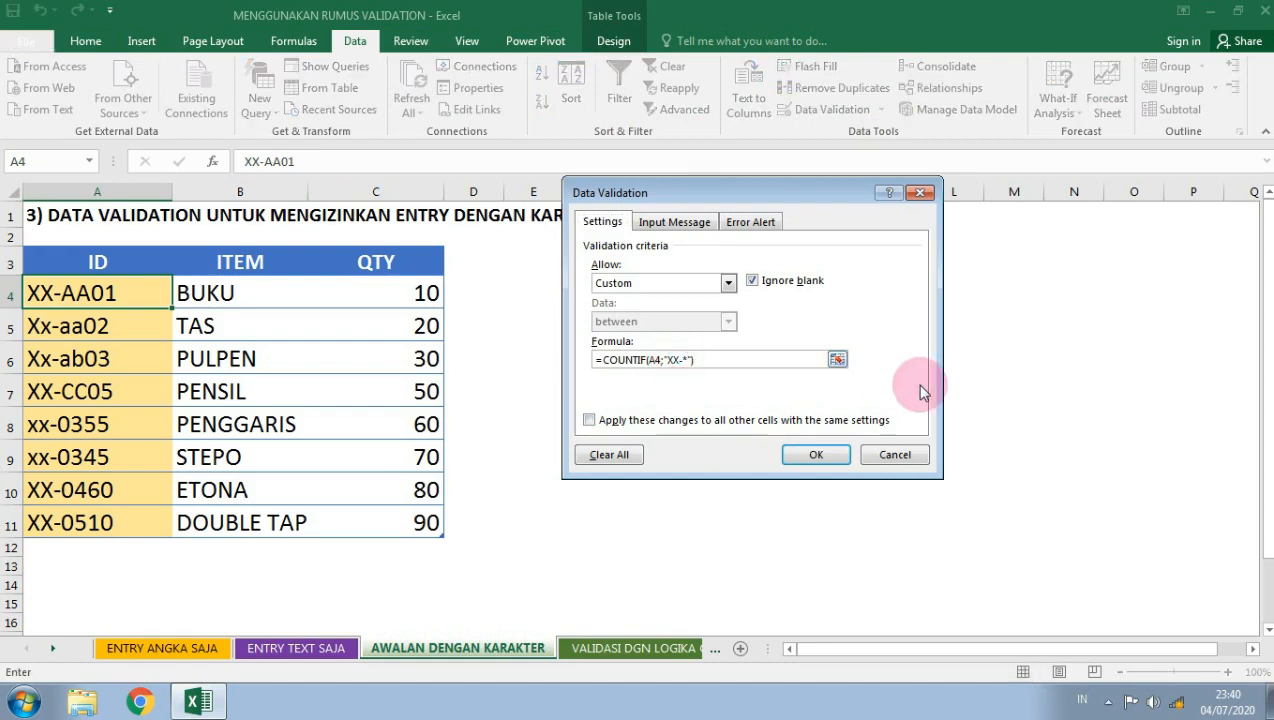
pyautogui.press('BackSpace')
pyautogui.press('BackSpace')
pyautogui.write('AA')
pyautogui.click(816, 454)
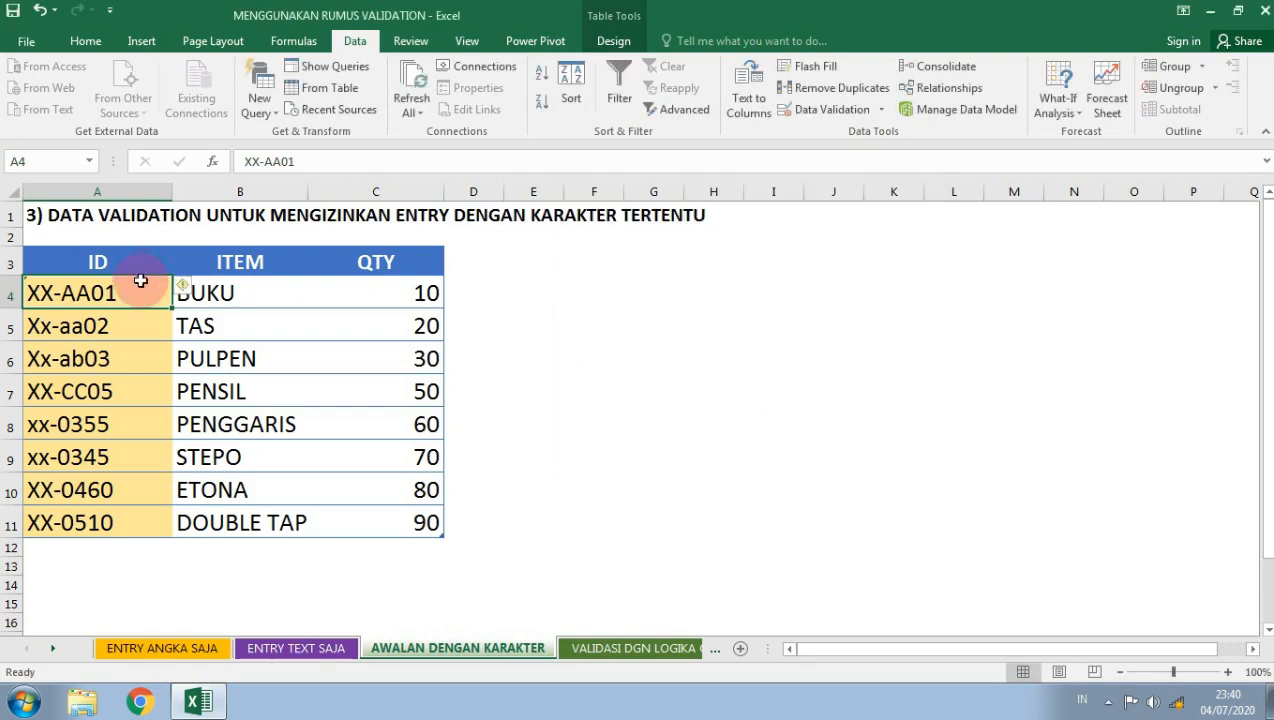
# Change the BUKU ID in A4 to AA-AA01 to test the AA prefix
pyautogui.doubleClick(251, 161)
pyautogui.write('AA')
pyautogui.press('Return')
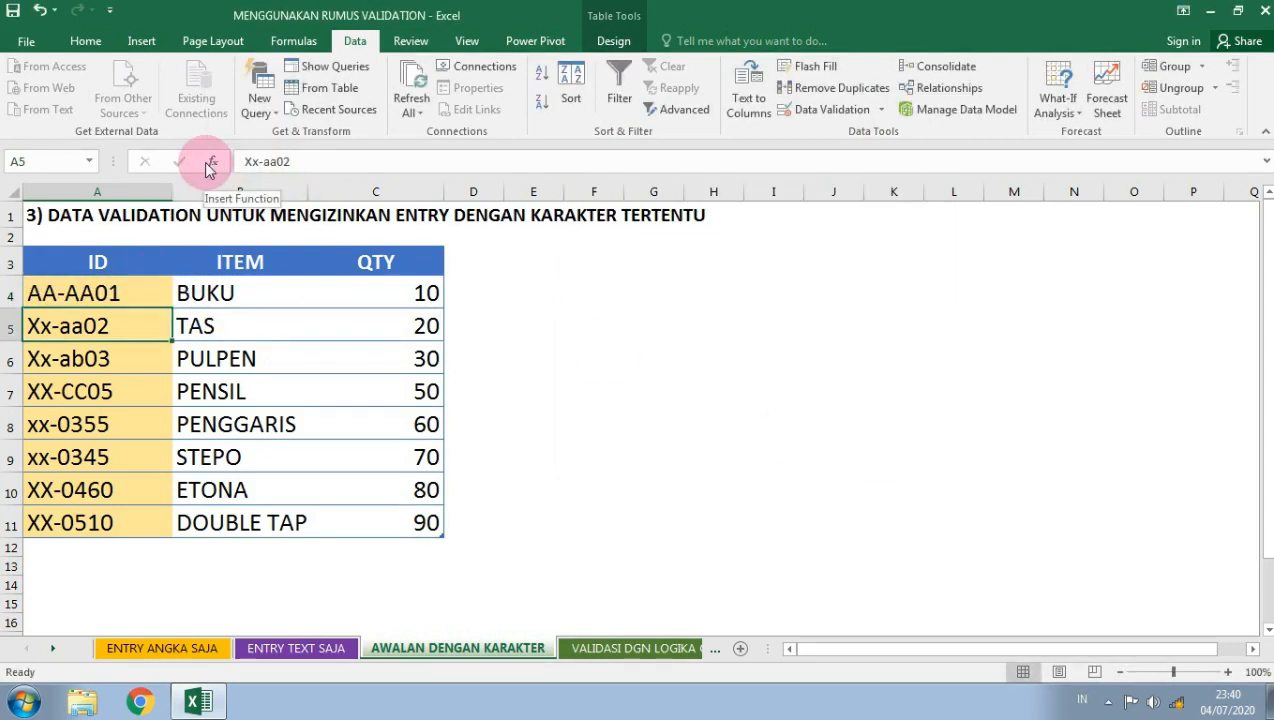
# Replace the TAS ID in A5 with XX-002 and extend it to XX-0023
pyautogui.write('XX')
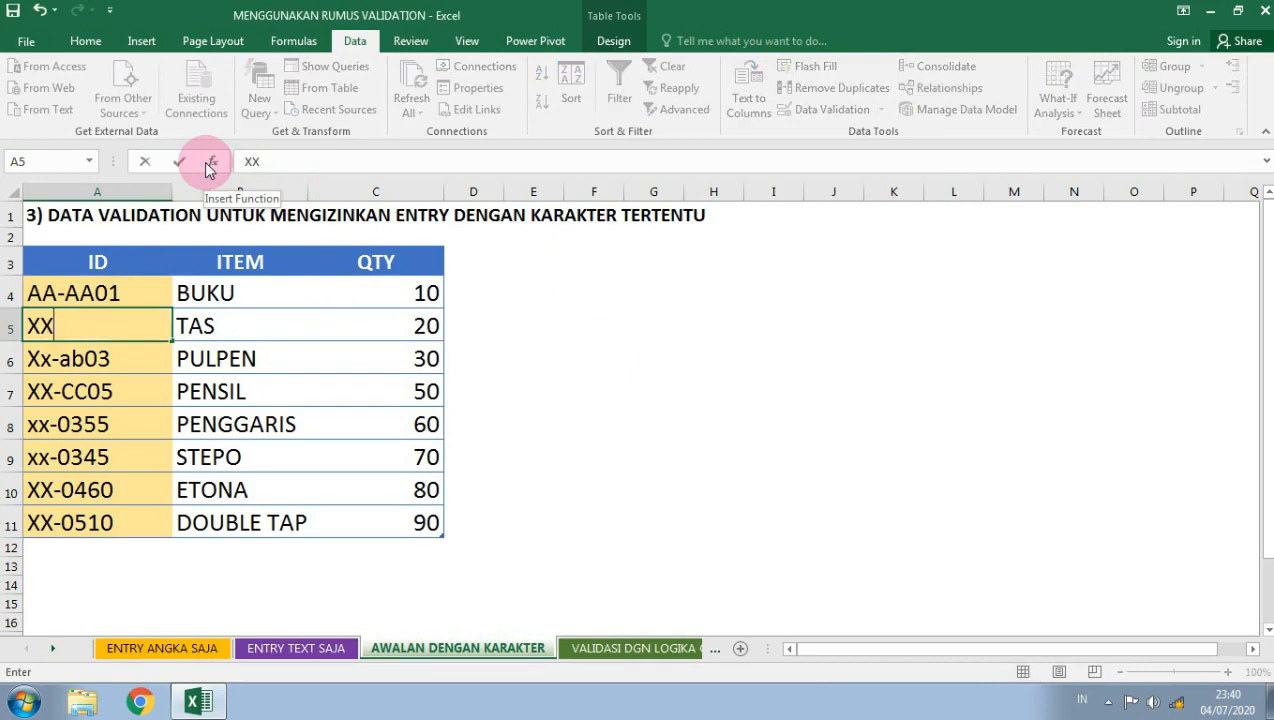
pyautogui.write('-002')
pyautogui.press('Return')
pyautogui.press('Up')
pyautogui.press('F2')
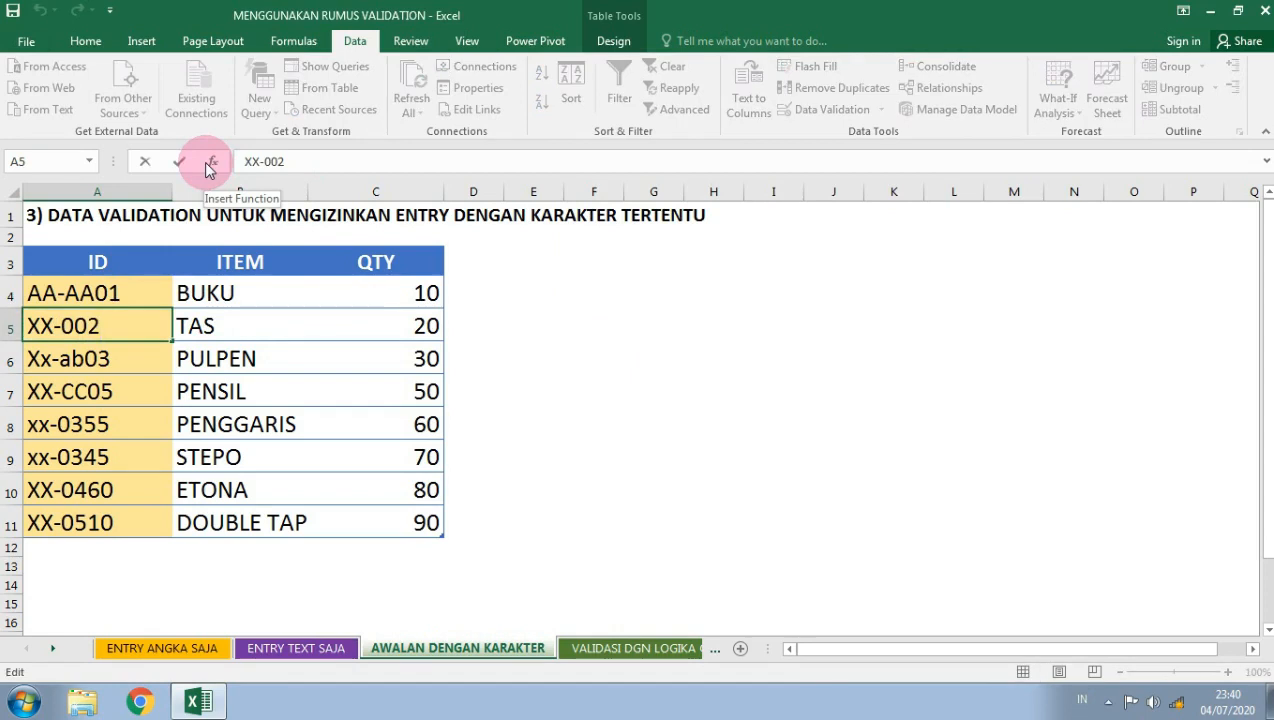
pyautogui.write('3')
pyautogui.press('Return')
# Clear all the test entries from the ID cells A4 to A11
pyautogui.press('Up')
pyautogui.press('Up')
pyautogui.press('Up')
pyautogui.press('Down')
pyautogui.hotkey('shift', 'Down')
pyautogui.hotkey('shift', 'Down')
pyautogui.hotkey('shift', 'Down')
pyautogui.hotkey('shift', 'Down')
pyautogui.hotkey('shift', 'Down')
pyautogui.hotkey('shift', 'Down')
pyautogui.hotkey('shift', 'Down')
pyautogui.hotkey('shift', 'Down')
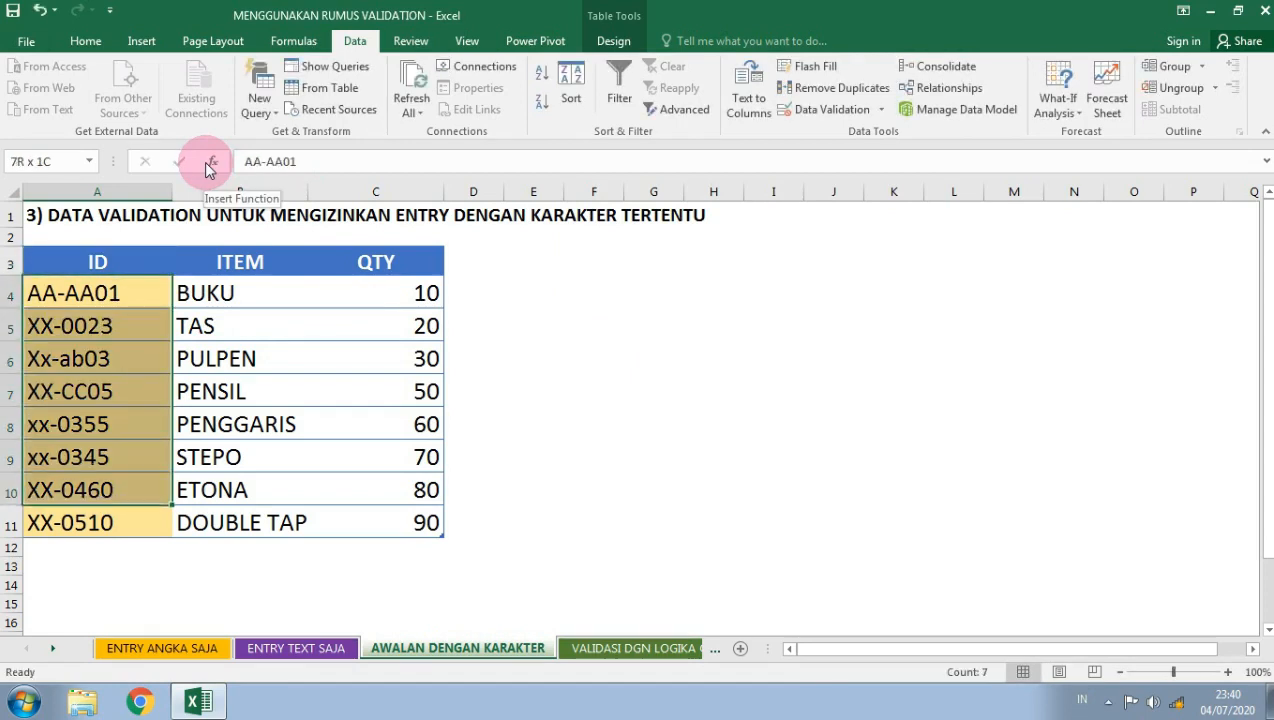
pyautogui.press('Delete')
# Erase the existing validation settings of the ID cells A4 to A11 and set their allowed criteria to Custom
pyautogui.press('Up')
pyautogui.press('Down')
pyautogui.hotkey('shift', 'Down')
pyautogui.hotkey('shift', 'Down')
pyautogui.hotkey('shift', 'Down')
pyautogui.hotkey('shift', 'Down')
pyautogui.hotkey('shift', 'Down')
pyautogui.hotkey('shift', 'Down')
pyautogui.hotkey('shift', 'Down')
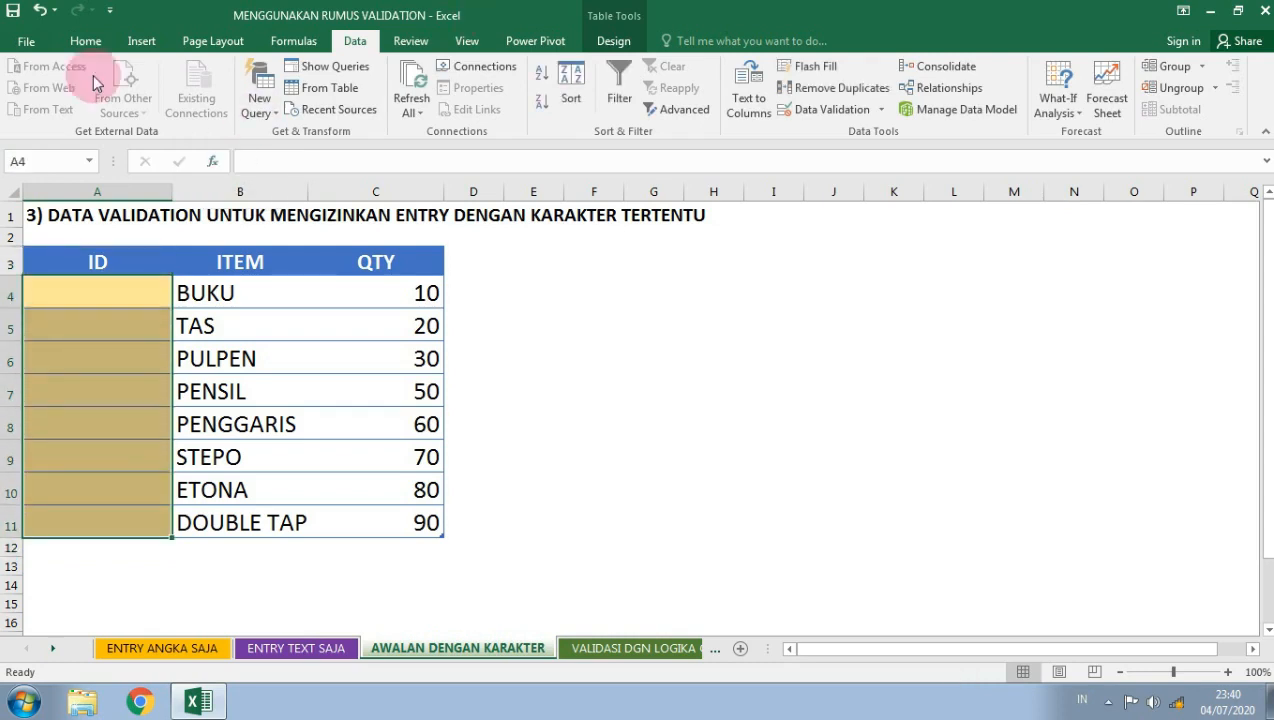
pyautogui.click(881, 109)
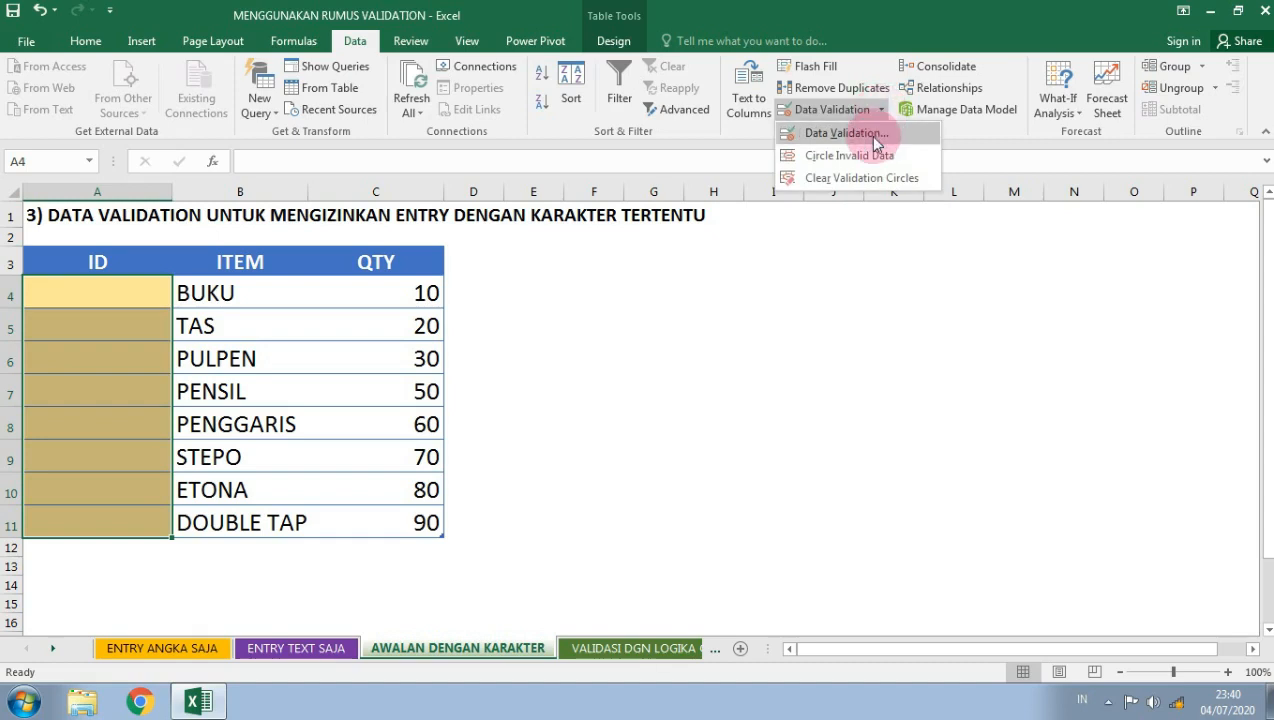
pyautogui.click(885, 128)
pyautogui.click(612, 404)
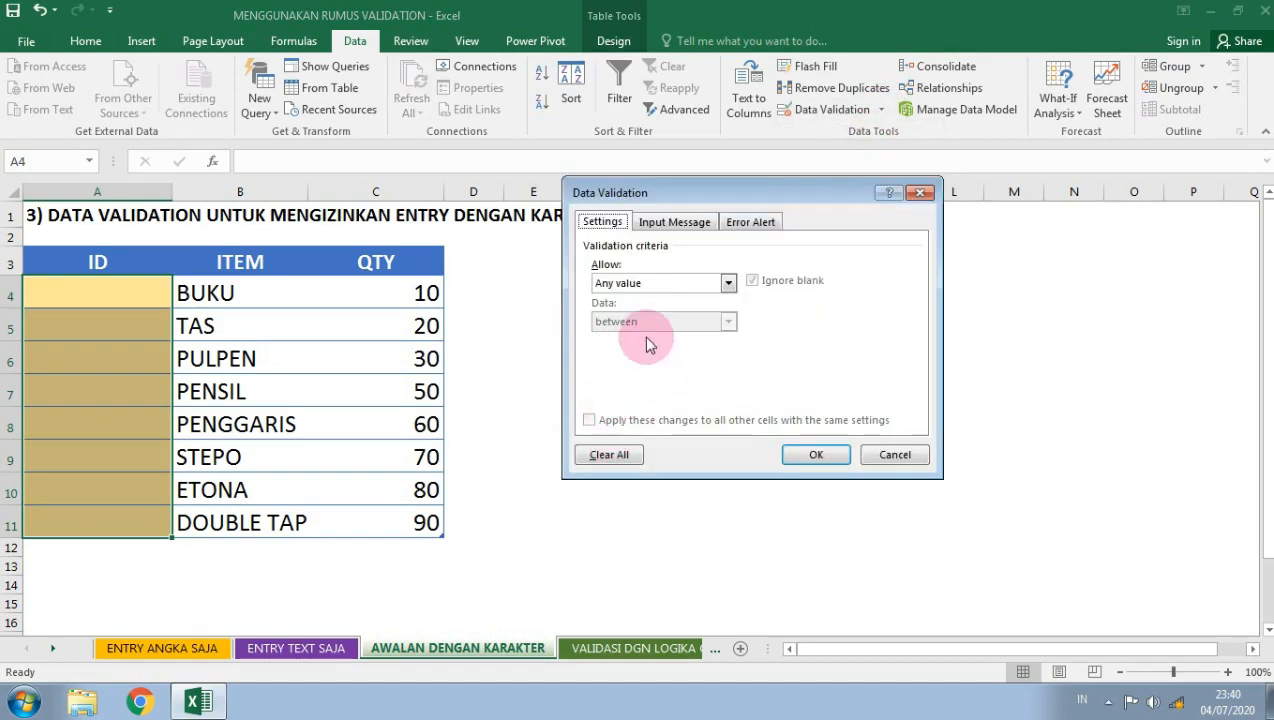
pyautogui.click(650, 281)
pyautogui.click(630, 384)
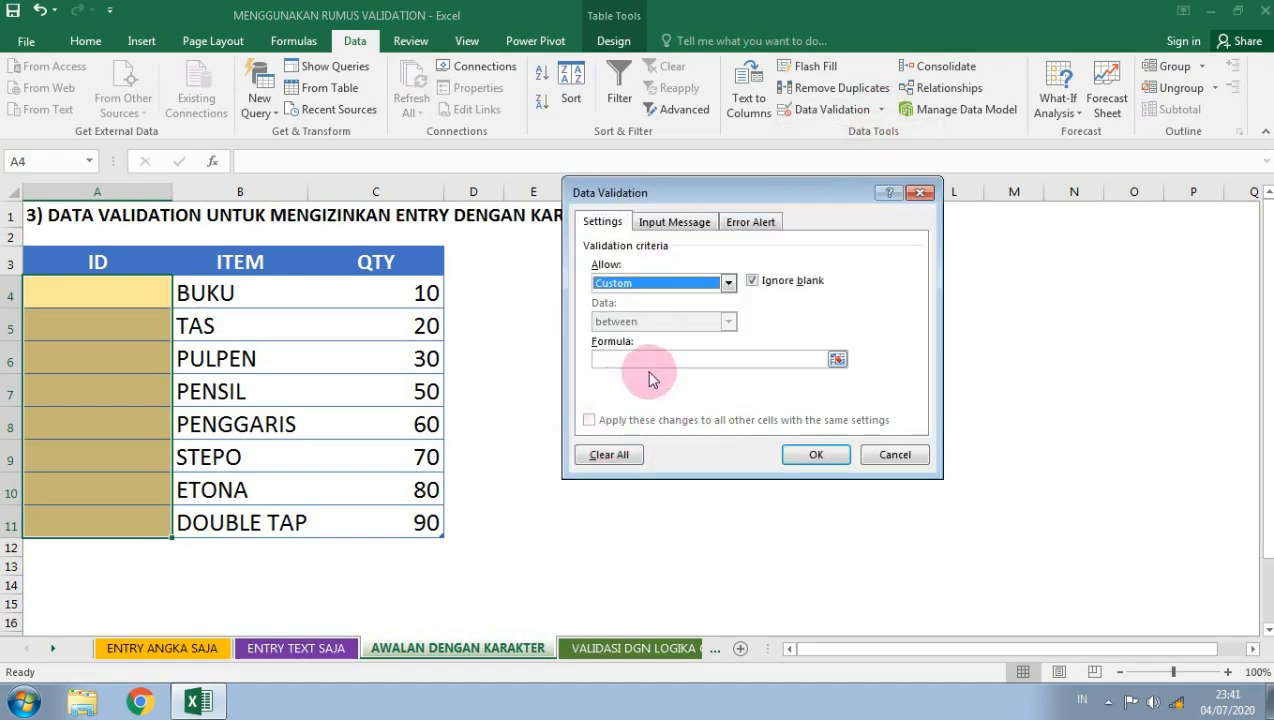
# Give the ID cells the validation formula =COUNTIF(A4;"AA-*") and apply the rule
pyautogui.click(650, 360)
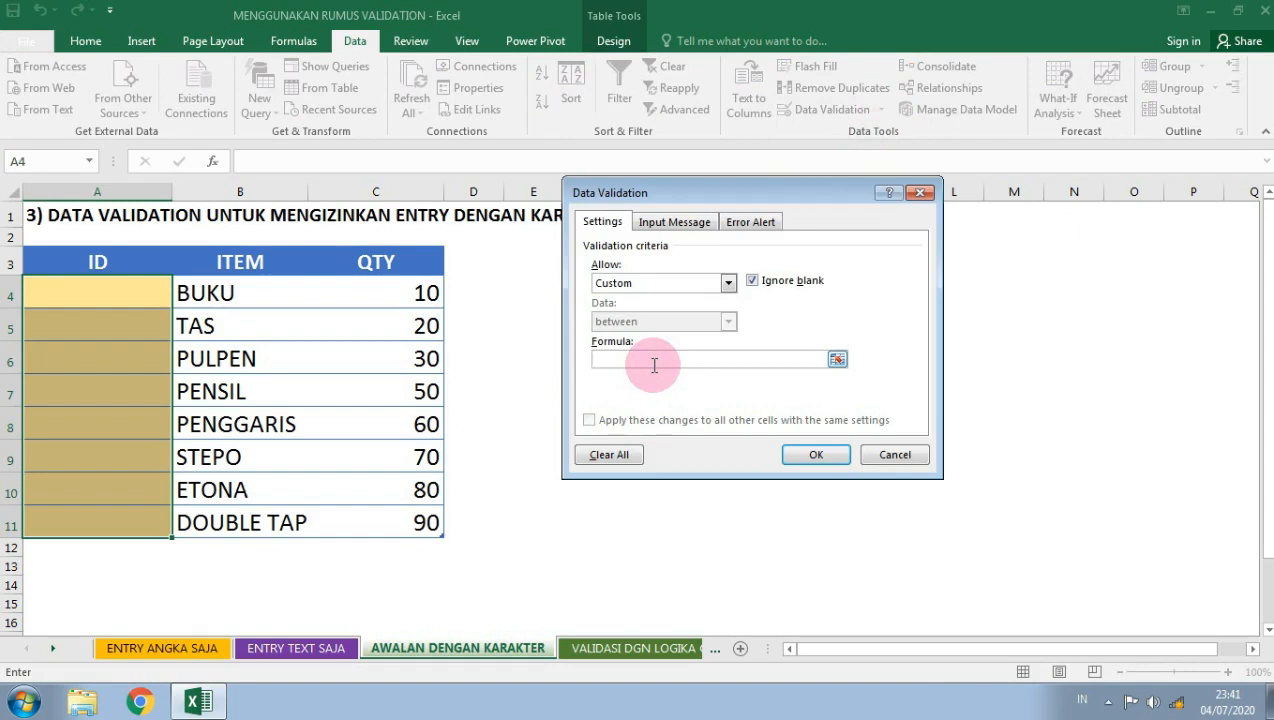
pyautogui.write('=COUNTIF(A4;"AA-')
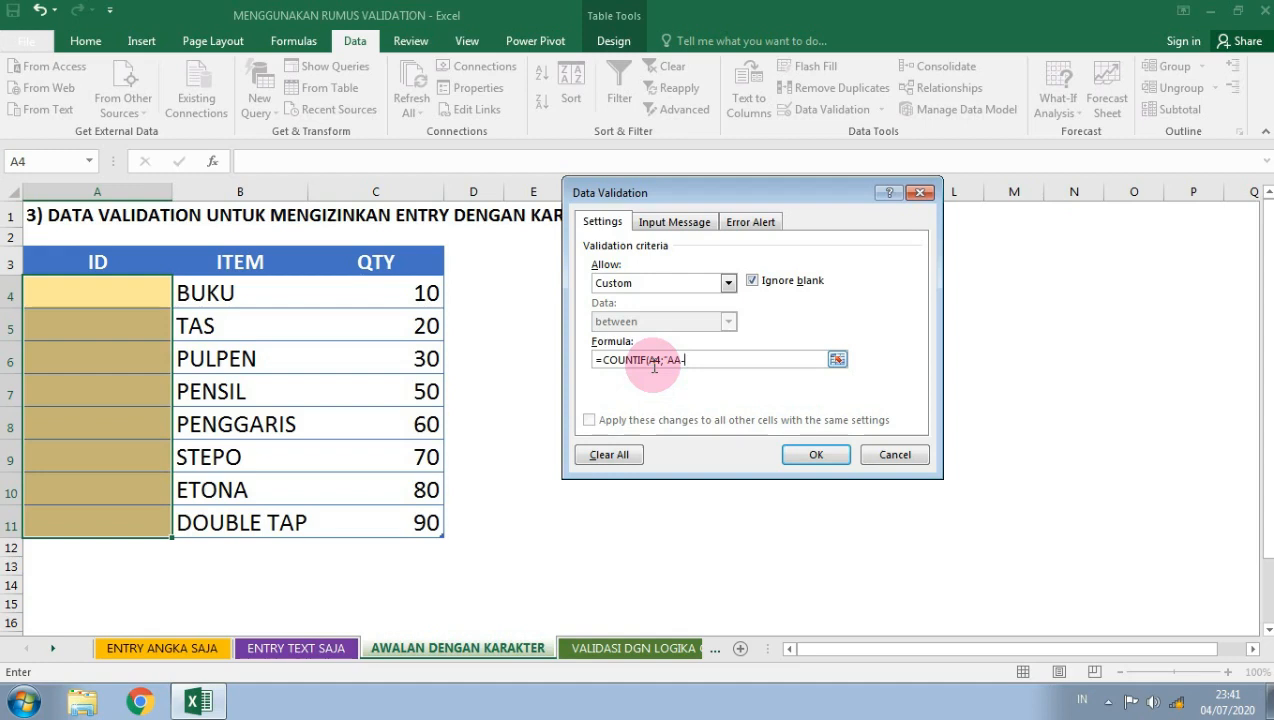
pyautogui.write('*")')
pyautogui.press('Return')
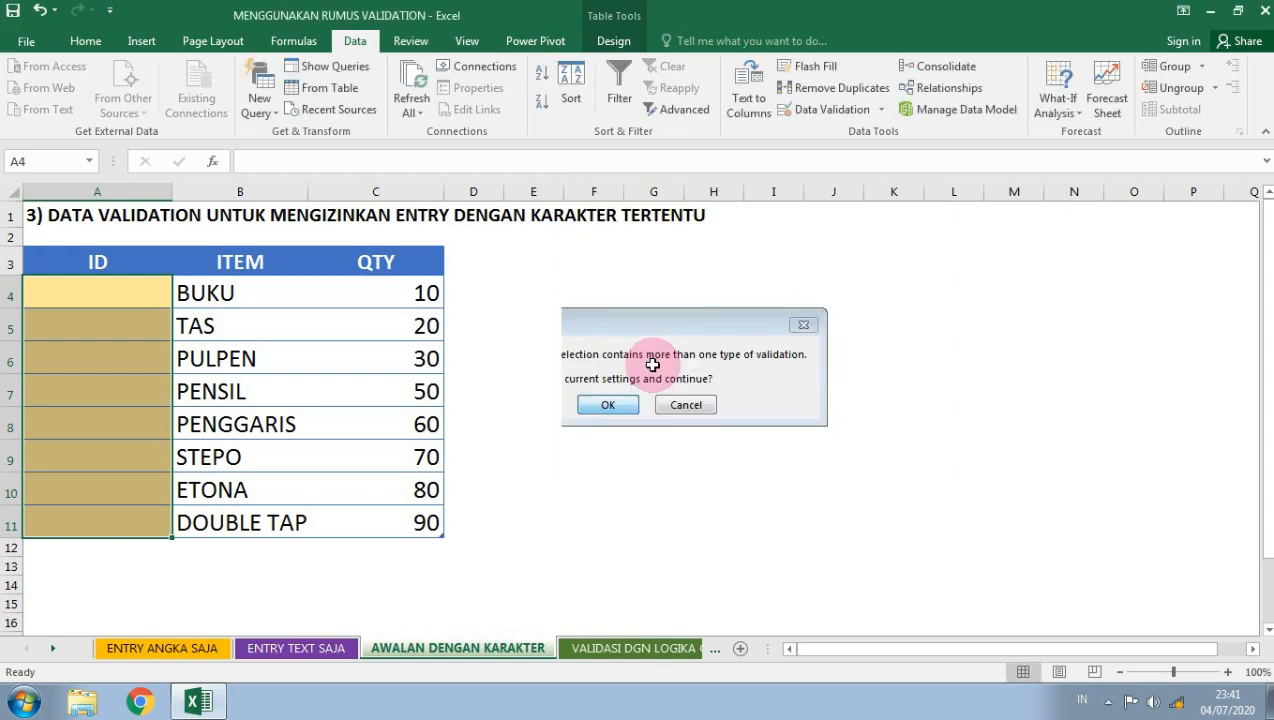
pyautogui.click(608, 405)
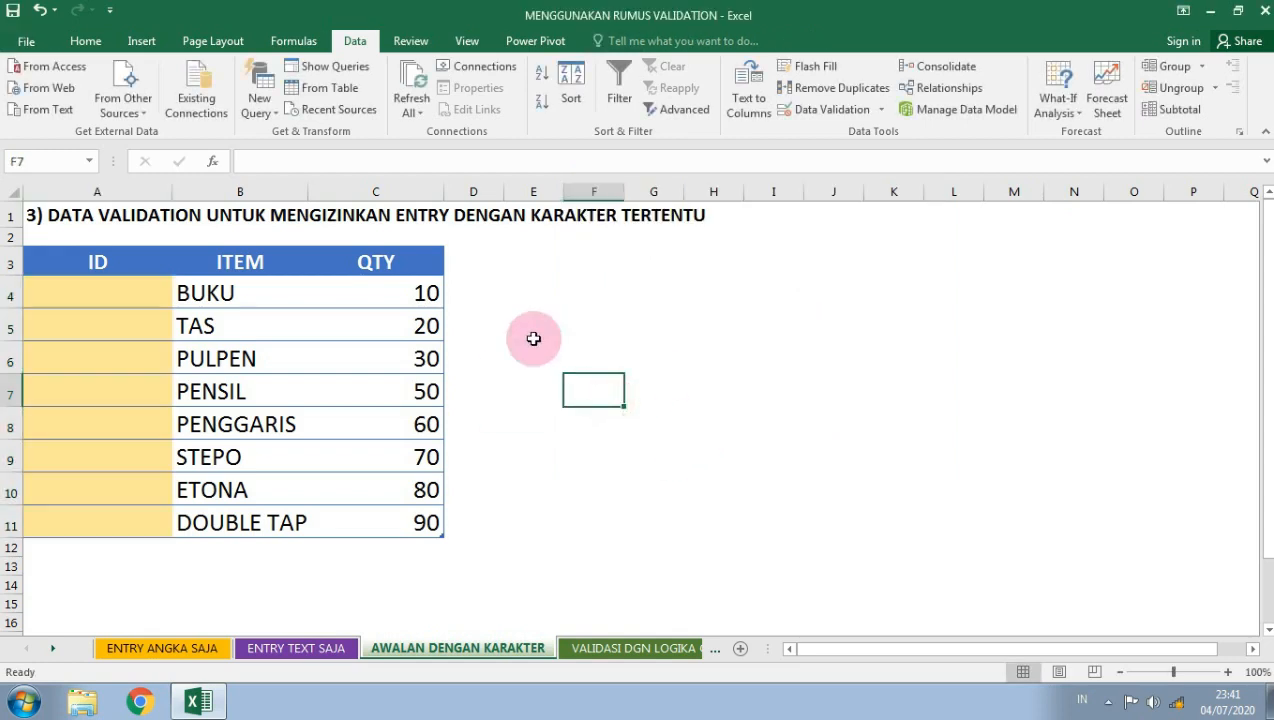
# Enter AA-02 as the BUKU ID in A4
pyautogui.click(102, 301)
pyautogui.write('AA-02')
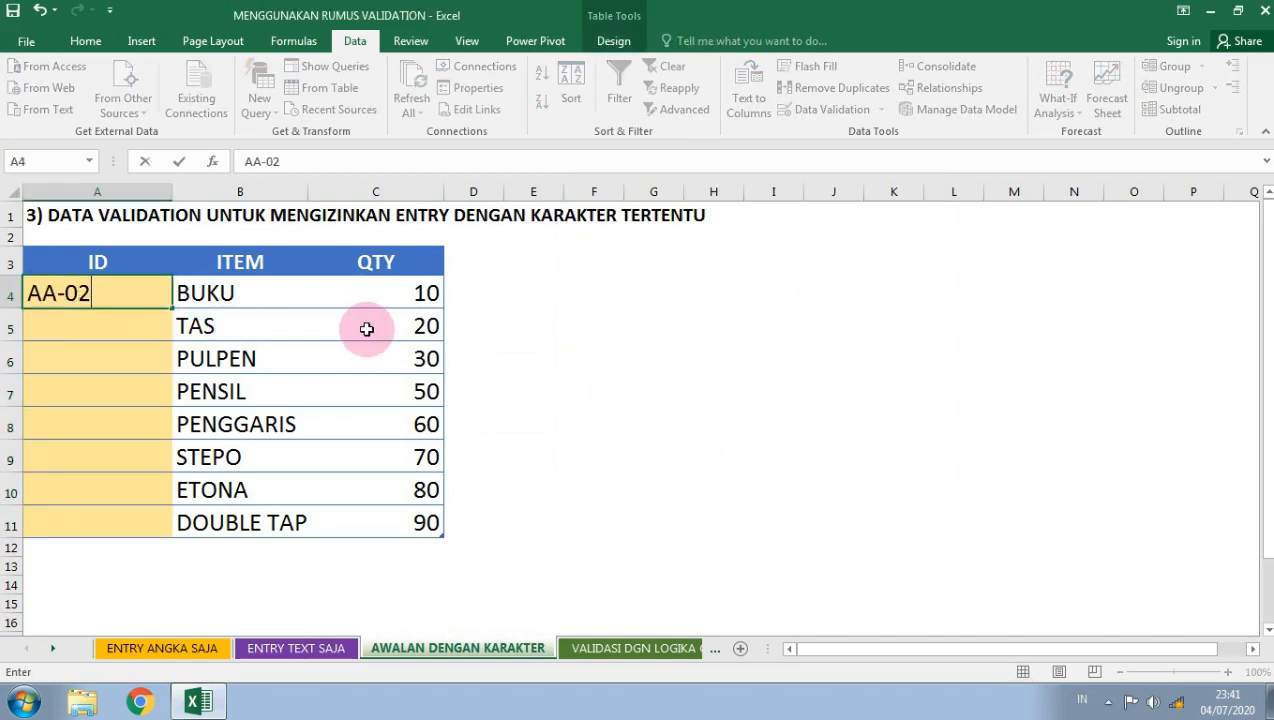
pyautogui.press('Return')
# Try to enter XX-03 as the TAS ID in A5 and cancel the entry
pyautogui.write('XX-03')
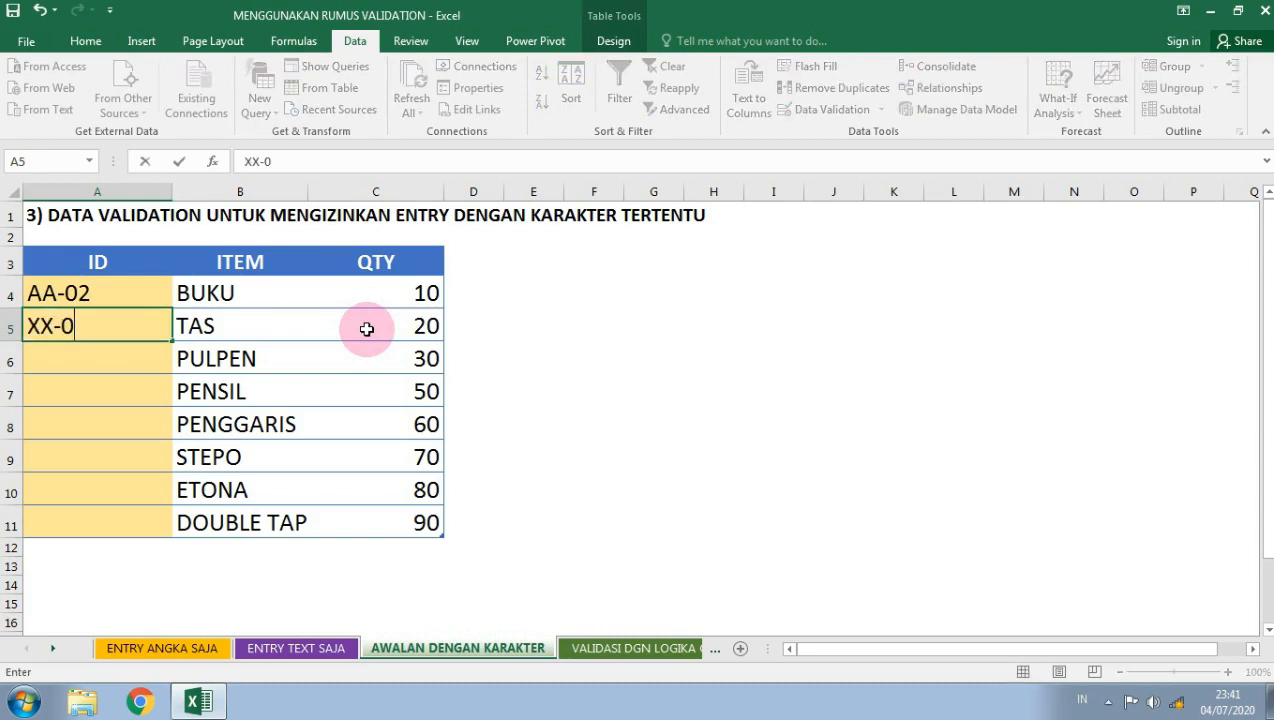
pyautogui.press('Return')
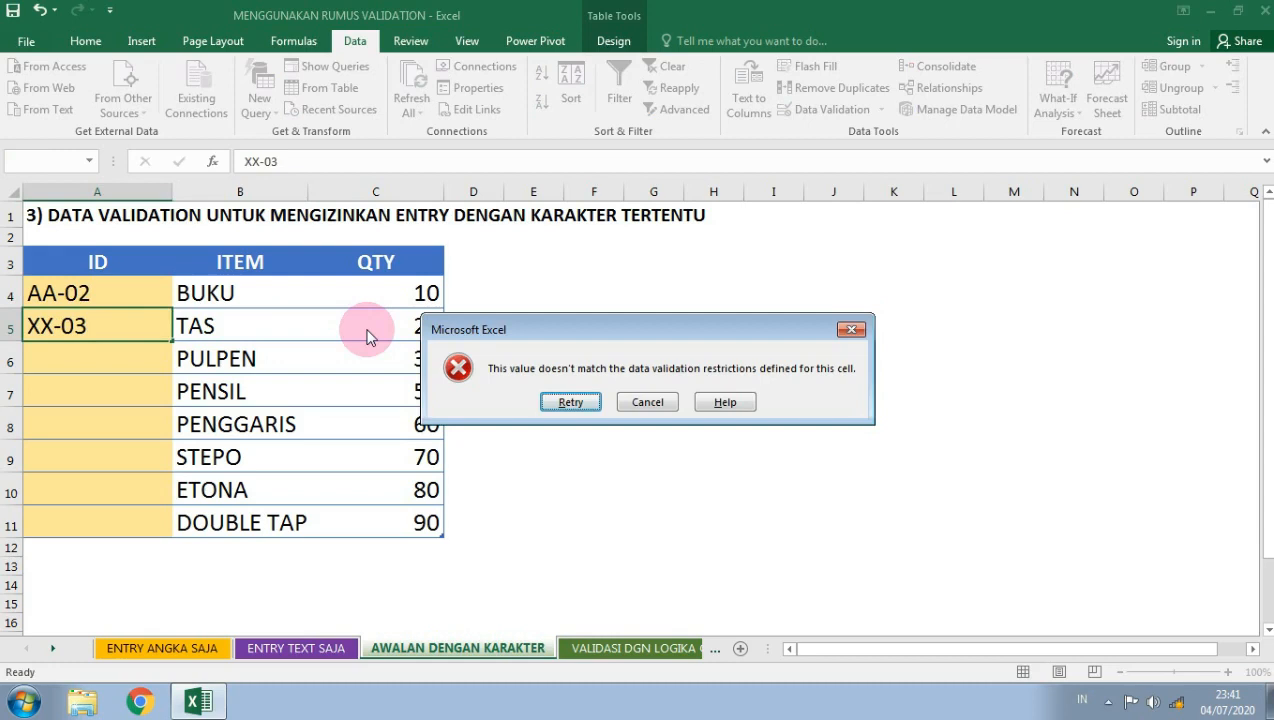
pyautogui.press('Tab')
pyautogui.press('Return')
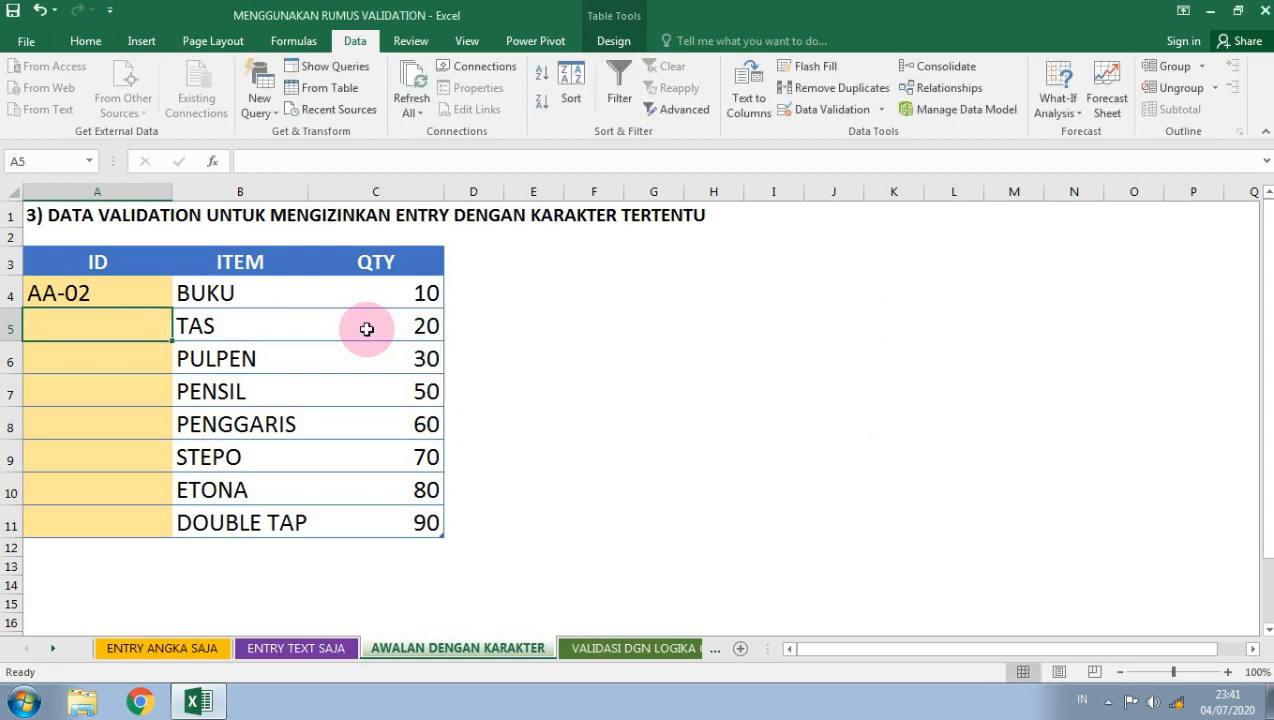
# Enter the mixed-case test IDs aa-03 in A5 and Aa-04 in A6
pyautogui.write('aa-03')
pyautogui.press('Return')
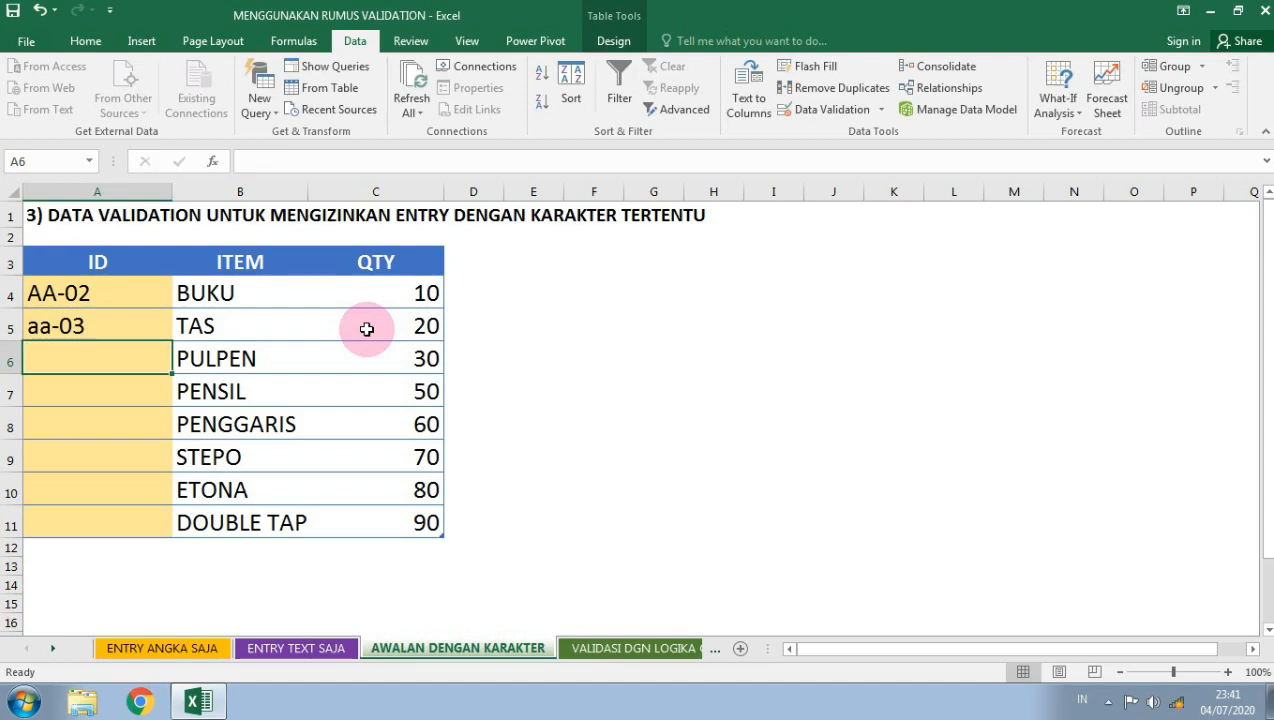
pyautogui.write('Aa')
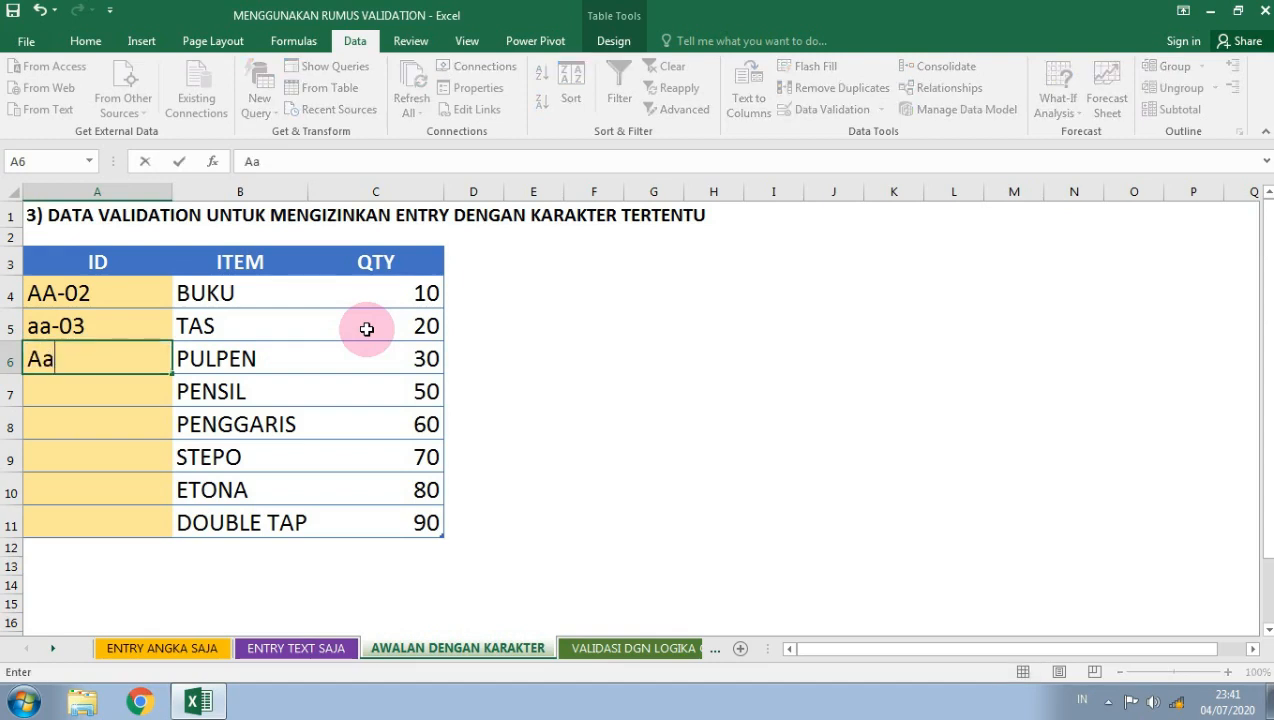
pyautogui.write('-04')
pyautogui.press('Return')
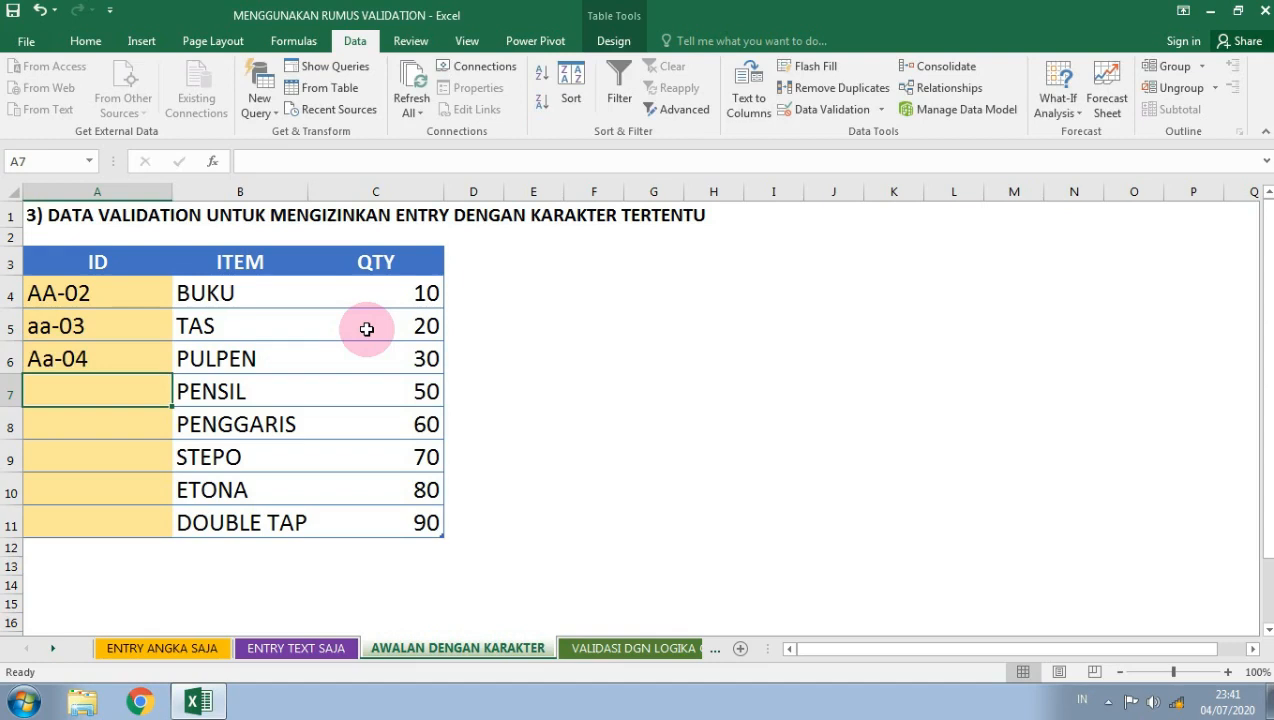
# Copy the PULPEN ID from A6 into the ID cells A7 to A11
pyautogui.press('Up')
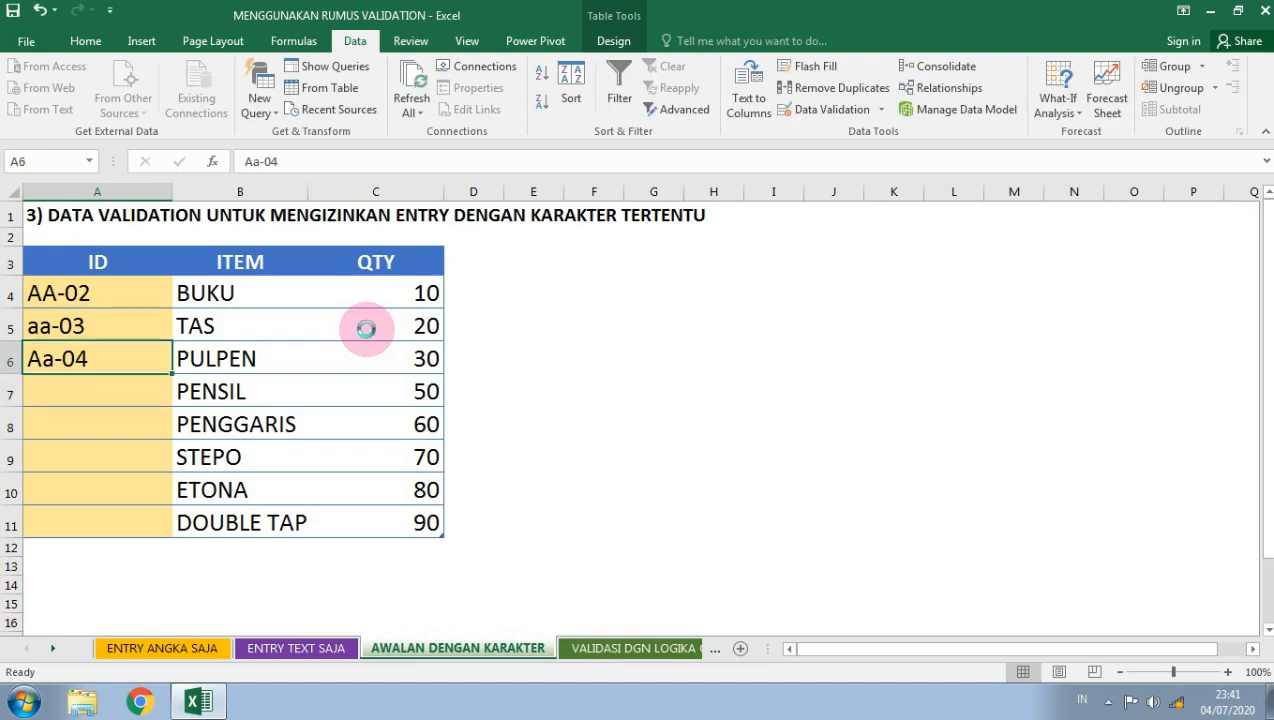
pyautogui.hotkey('ctrl', 'c')
pyautogui.press('Down')
pyautogui.hotkey('shift', 'Down')
pyautogui.hotkey('shift', 'Down')
pyautogui.hotkey('shift', 'Down')
pyautogui.hotkey('shift', 'Down')
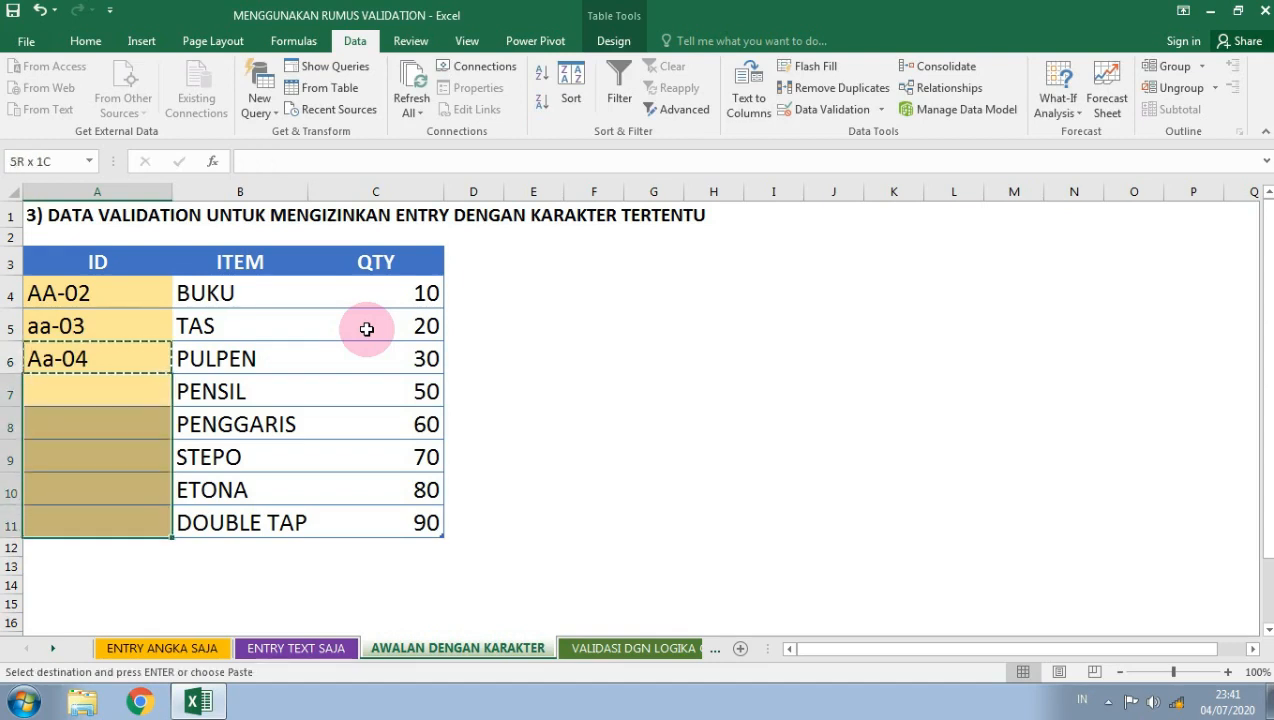
pyautogui.hotkey('ctrl', 'v')
# Try to replace the PENGGARIS ID in A8 with bb and cancel the entry
pyautogui.press('Down')
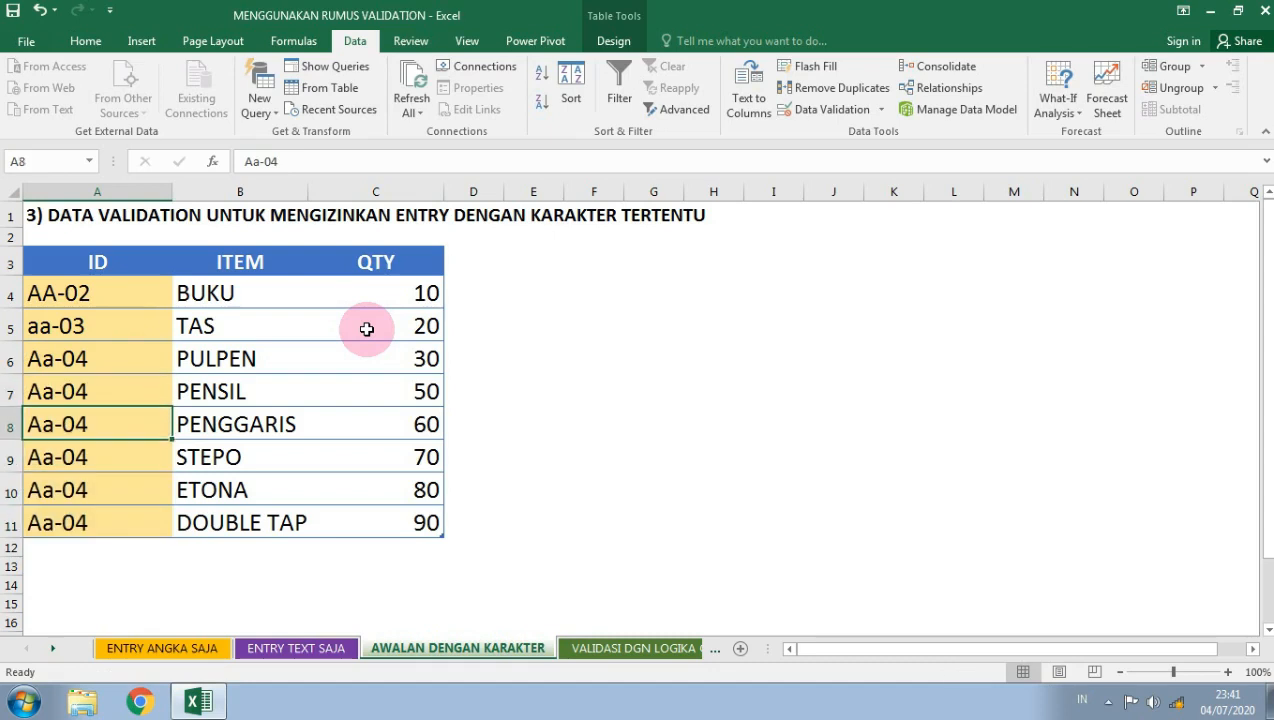
pyautogui.write('bb')
pyautogui.press('Return')
pyautogui.press('Tab')
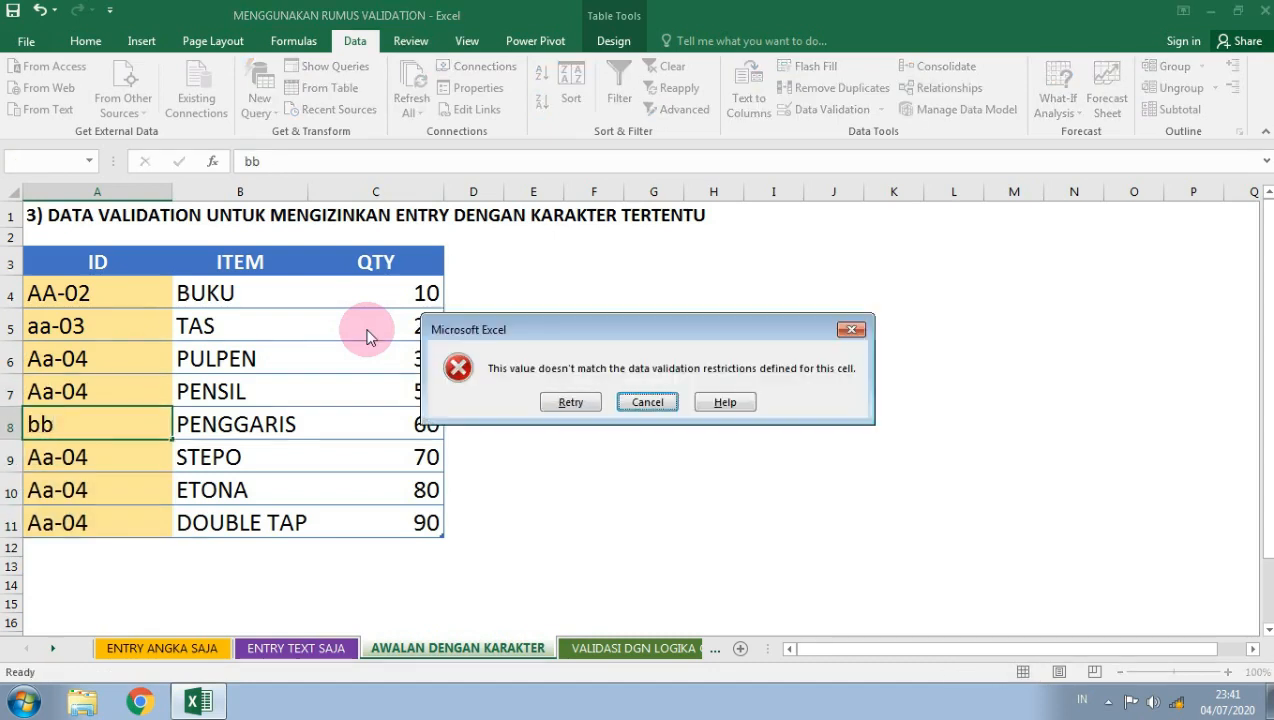
pyautogui.press('Return')
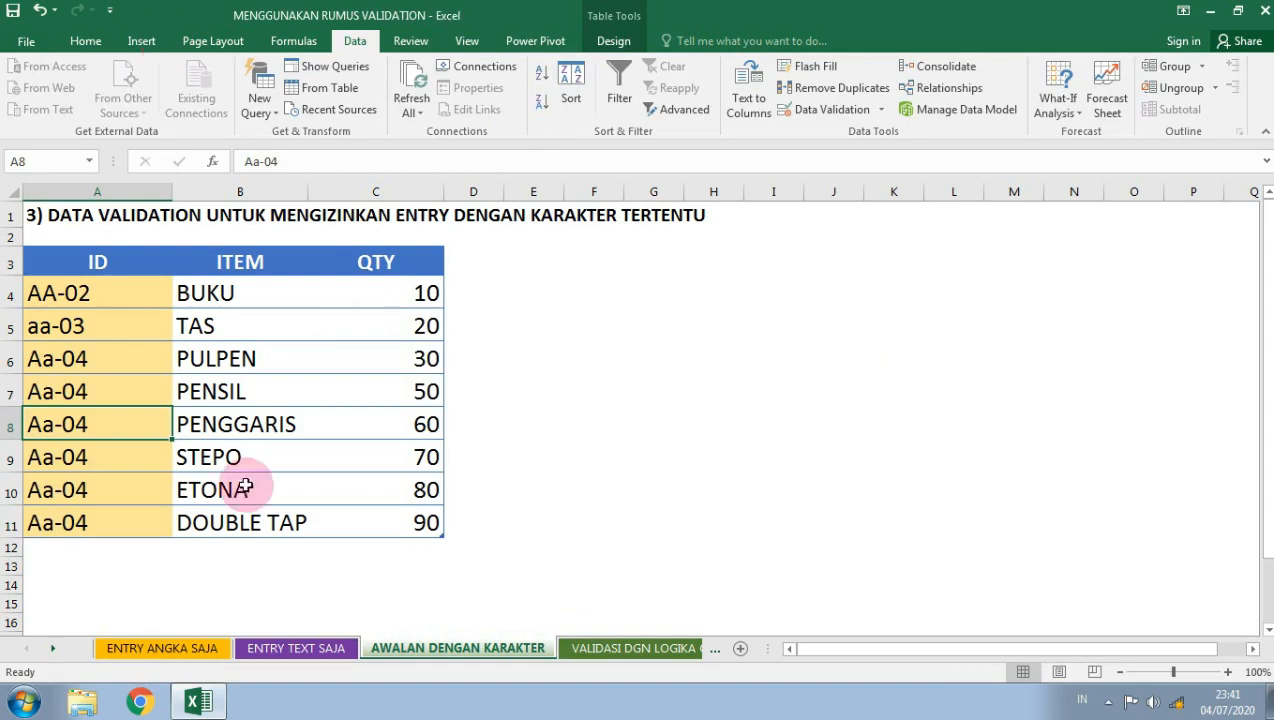
# On the VALIDASI DGN LOGIKA OR sheet, set the validation criteria of the ID cells A4 to A11 to Custom
pyautogui.click(648, 648)
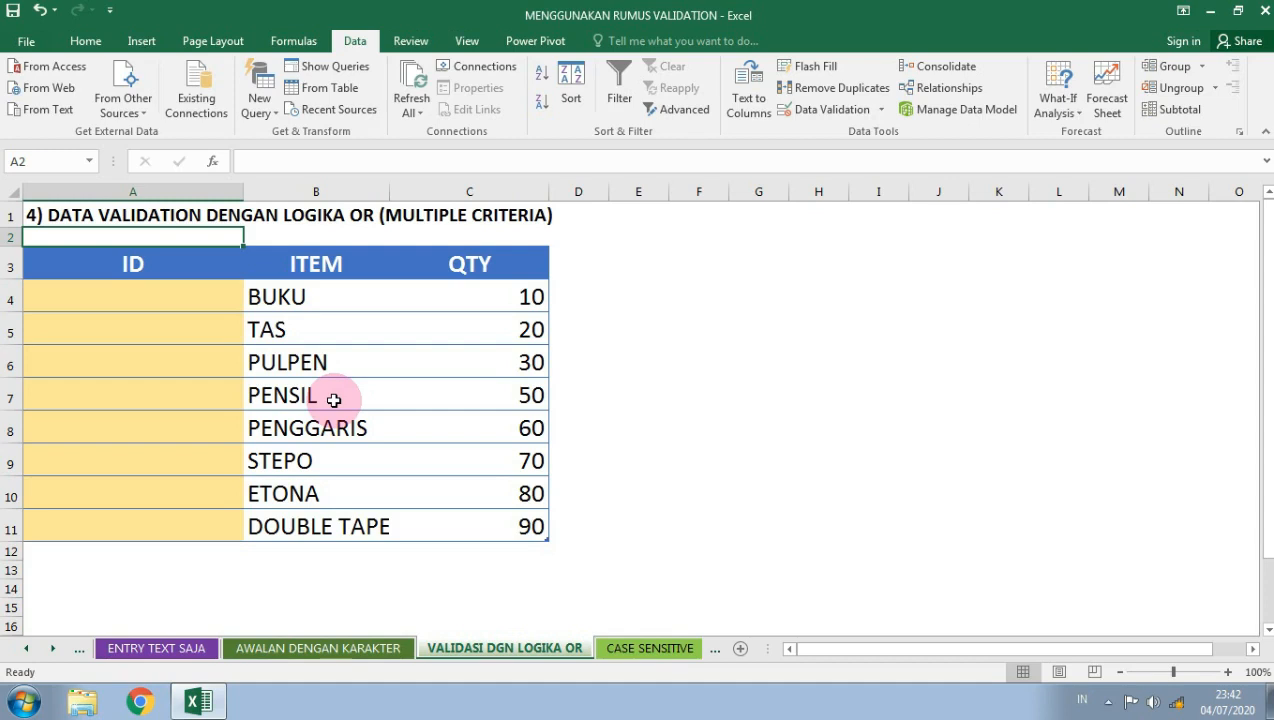
pyautogui.click(142, 300)
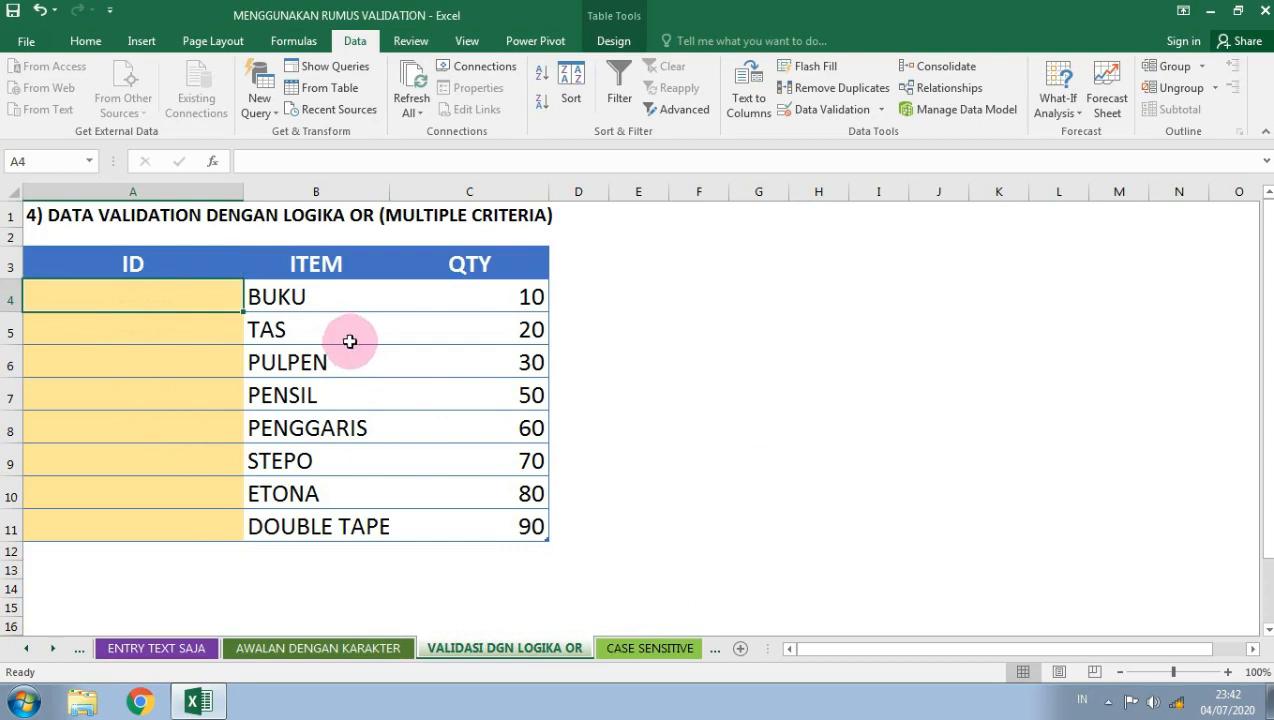
pyautogui.keyDown('shift'); pyautogui.click(160, 527); pyautogui.keyUp('shift')
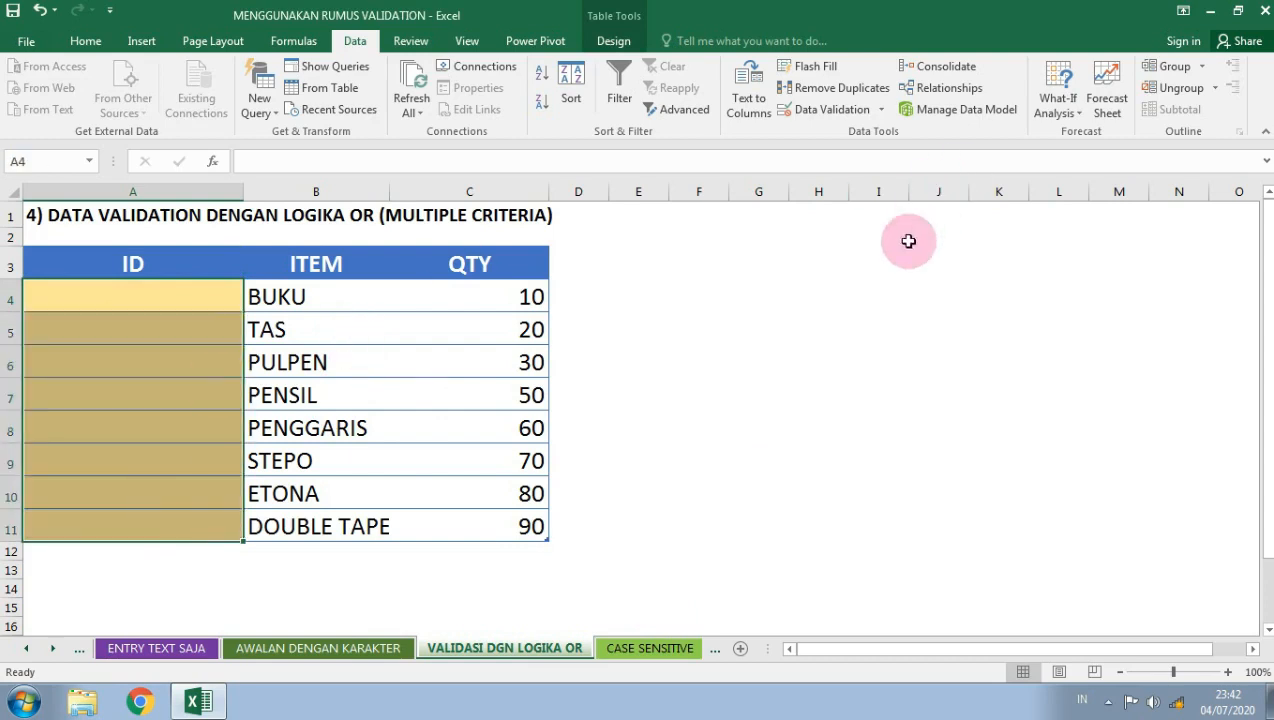
pyautogui.click(876, 134)
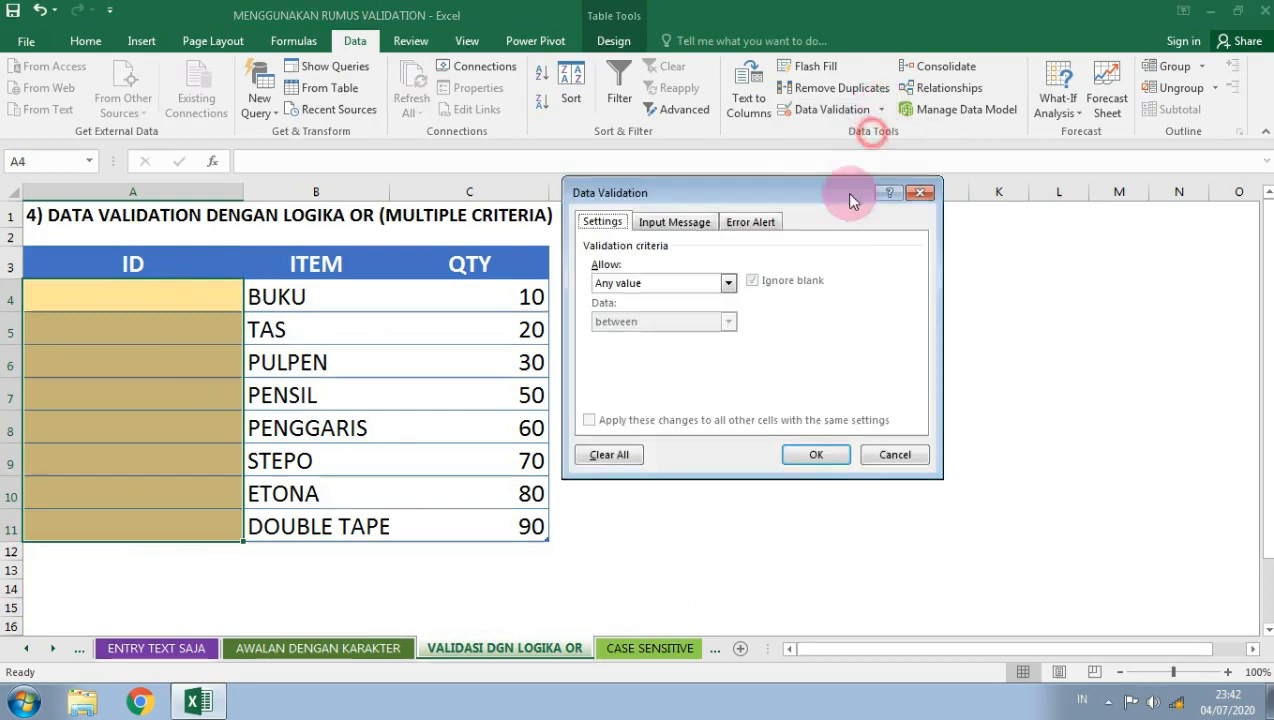
pyautogui.click(672, 285)
pyautogui.click(642, 386)
# Set the validation formula to =countif(A4;"XX-*")+COUNTIF(A4;"AA-*") and apply it to the ID cells
pyautogui.click(648, 360)
pyautogui.write('=countif(')
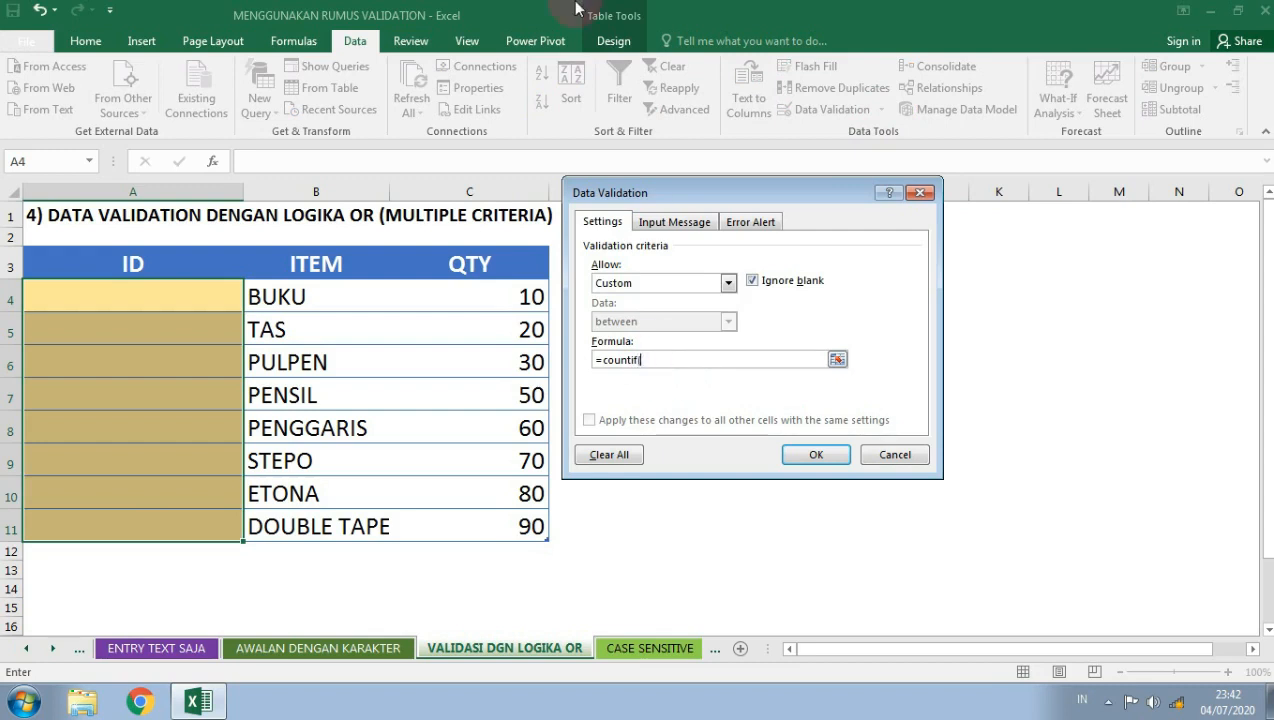
pyautogui.click(610, 352)
pyautogui.write('(D')
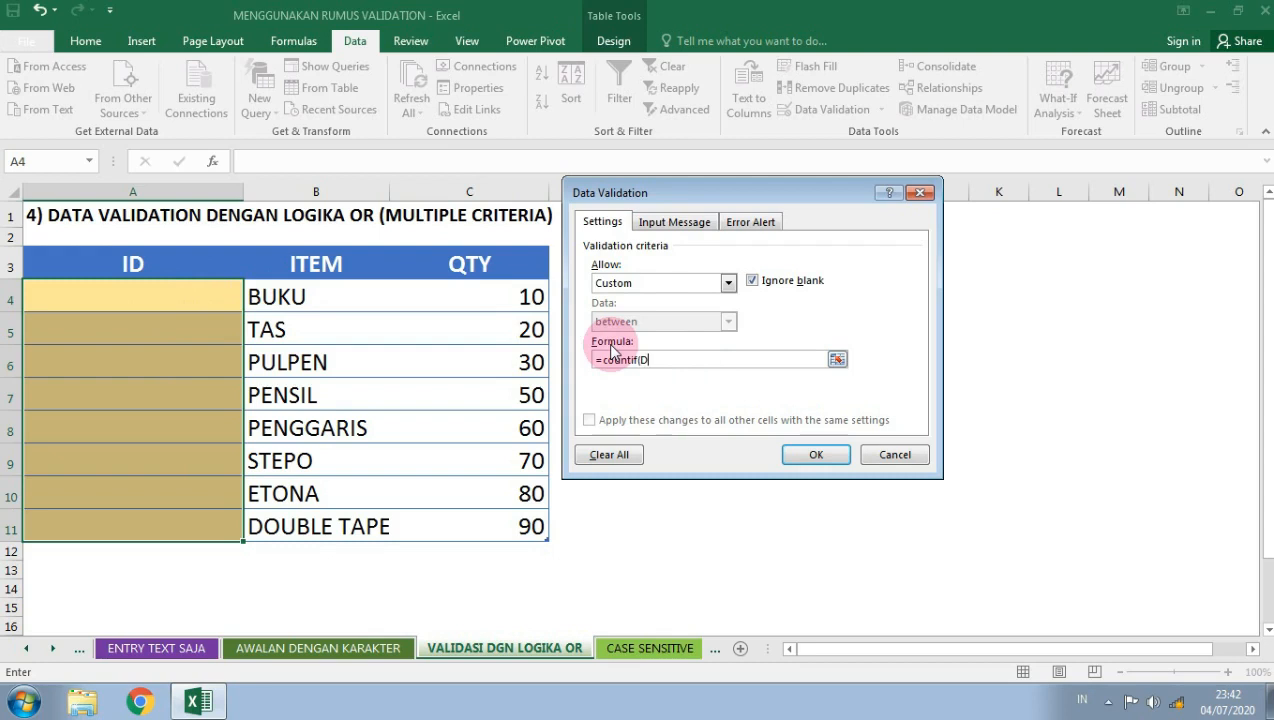
pyautogui.press('BackSpace')
pyautogui.write('A4')
pyautogui.write(';"')
pyautogui.write('XX-')
pyautogui.write('*')
pyautogui.write('"')
pyautogui.write(')')
pyautogui.write('+')
pyautogui.write('COUN')
pyautogui.write('T')
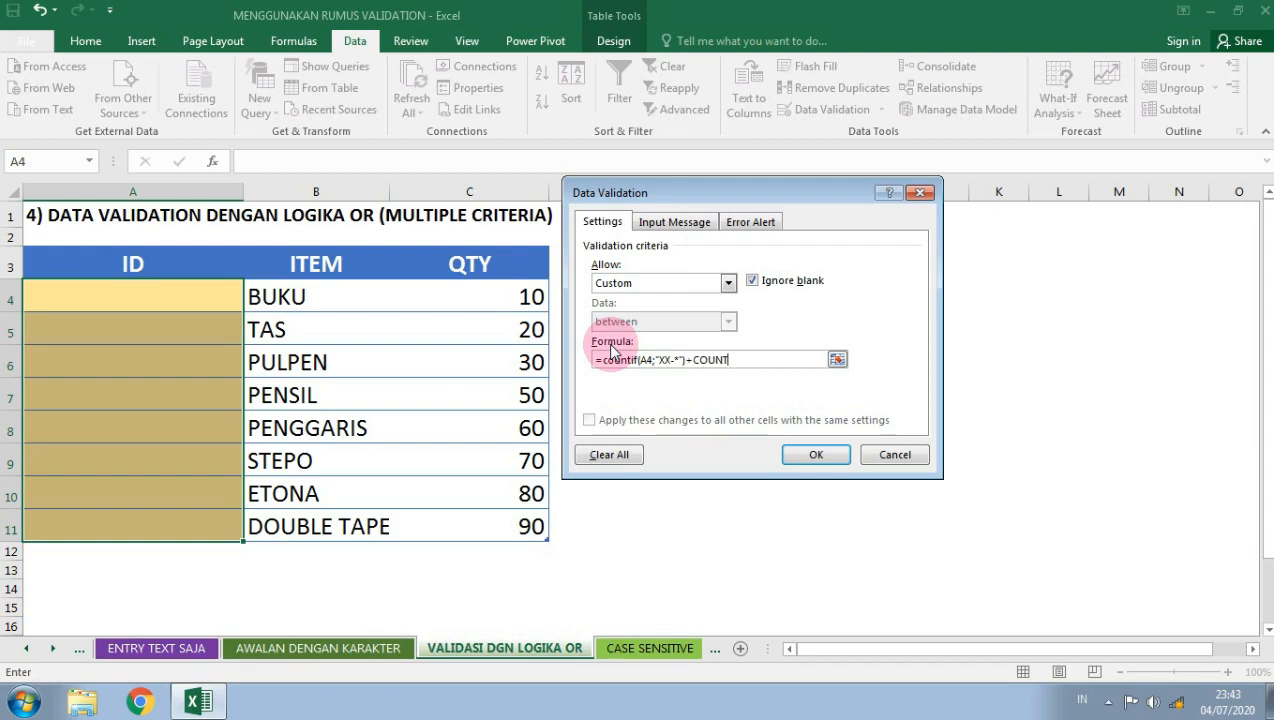
pyautogui.write('IF(A4;"AA-*")')
pyautogui.press('Return')
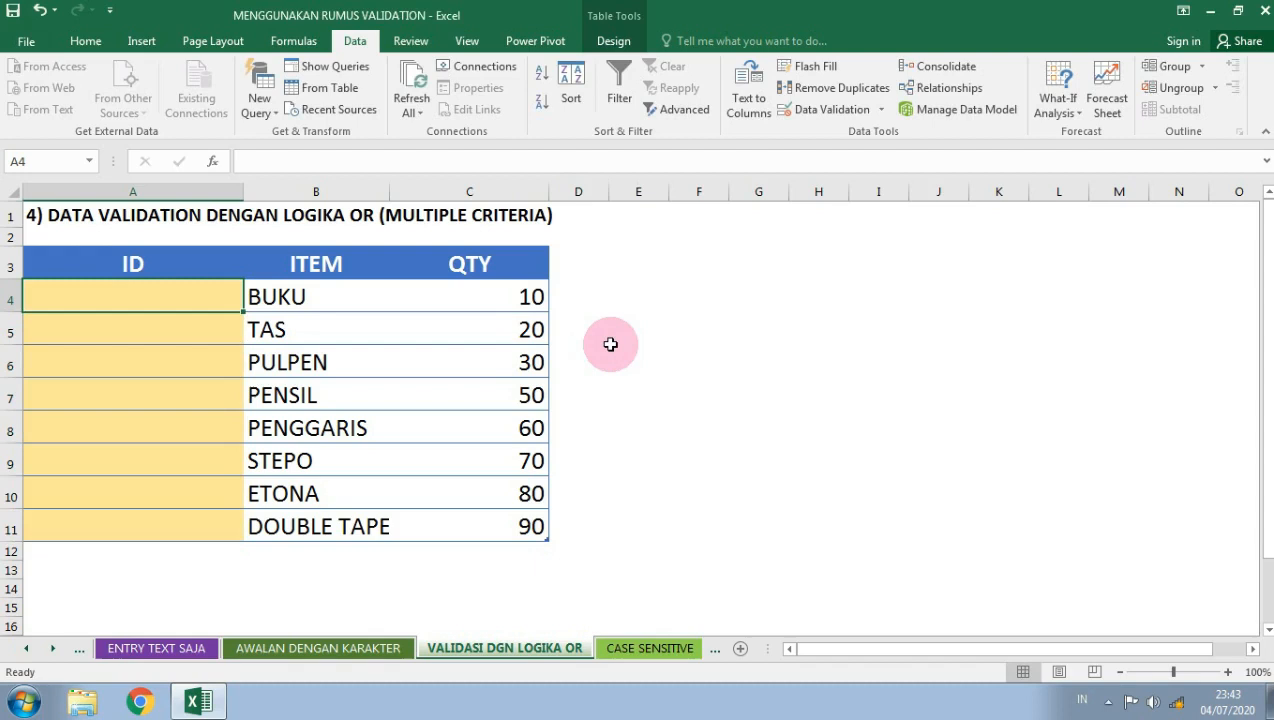
# Enter the test IDs XX-03 for BUKU in A4 and AA-04 for TAS in A5
pyautogui.write('XX-03')
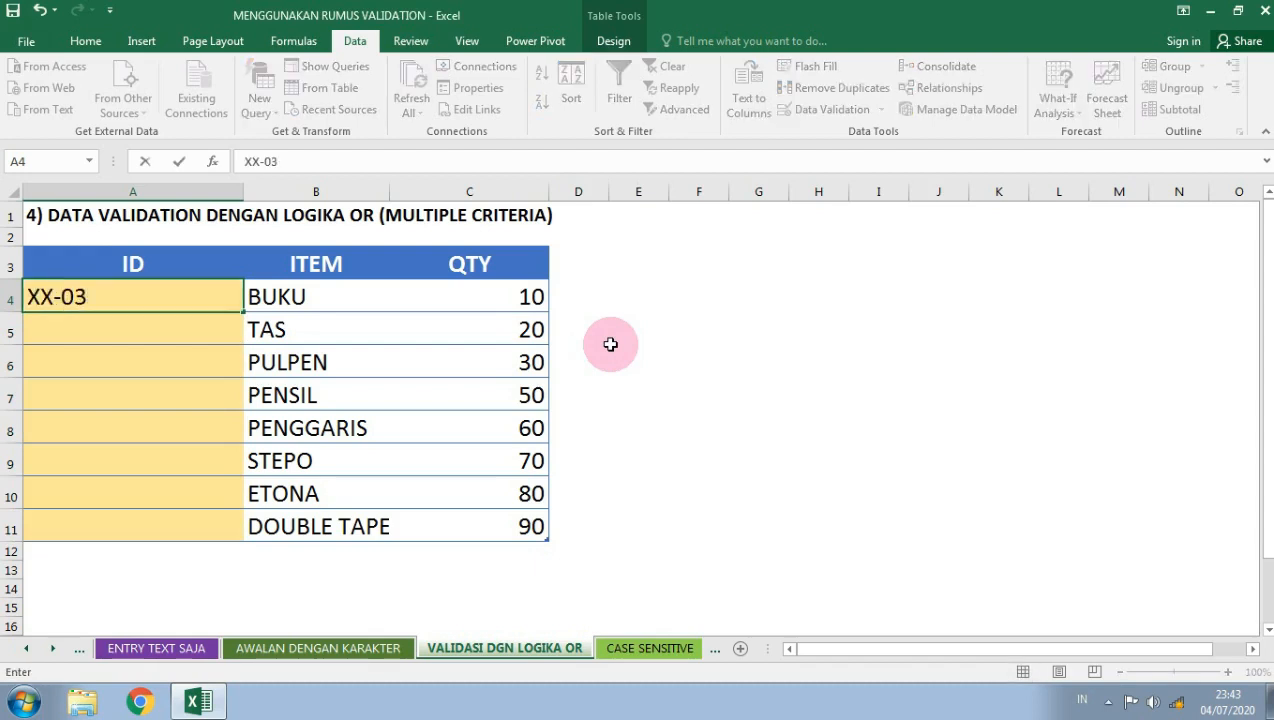
pyautogui.press('Return')
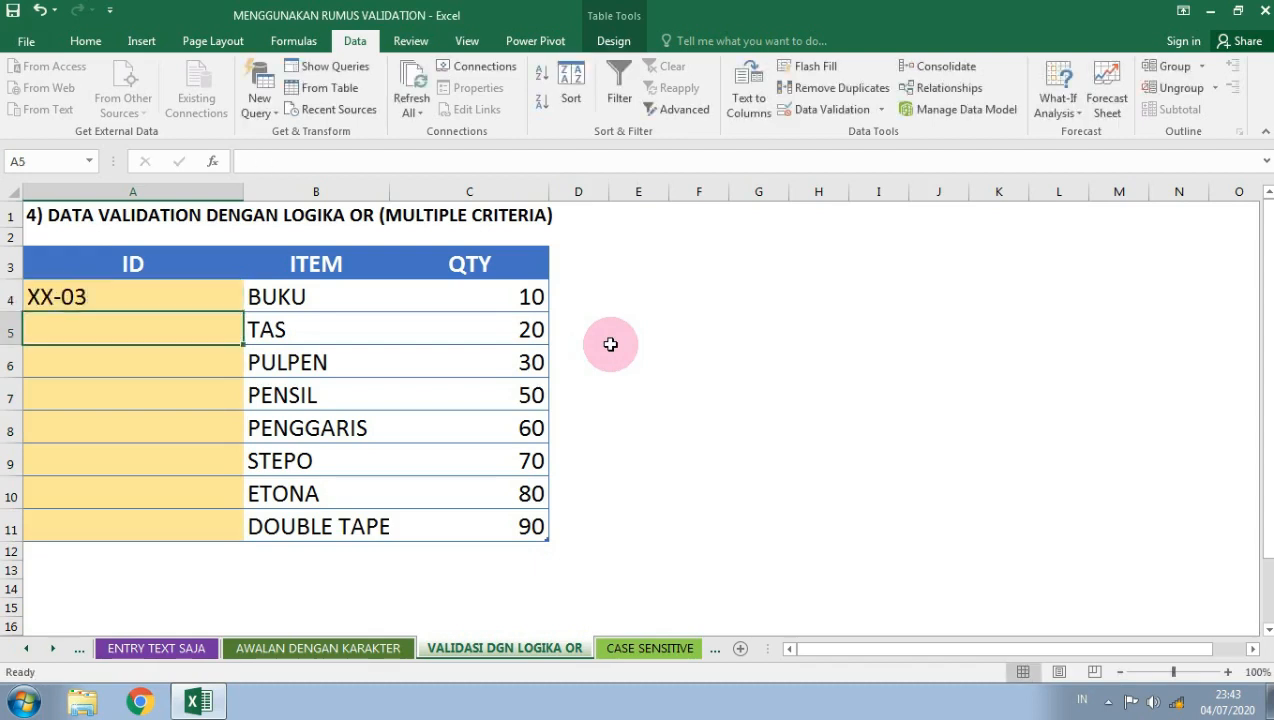
pyautogui.write('AA-04')
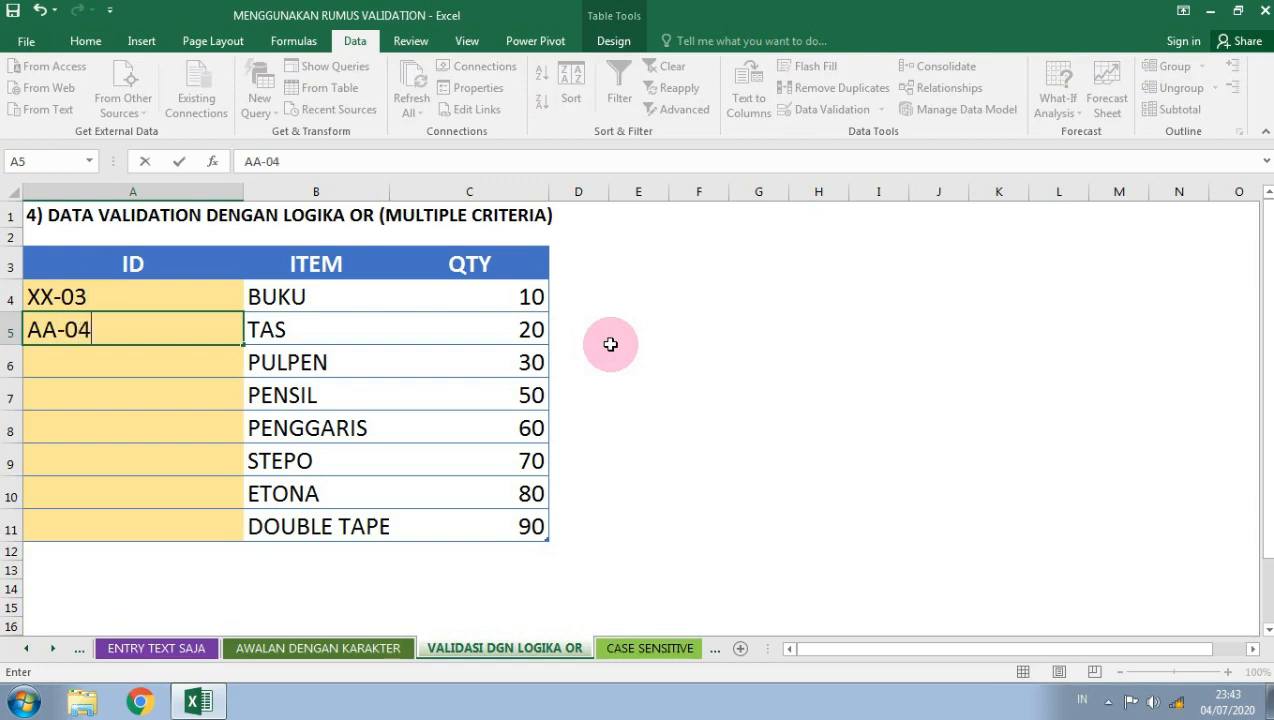
pyautogui.press('Return')
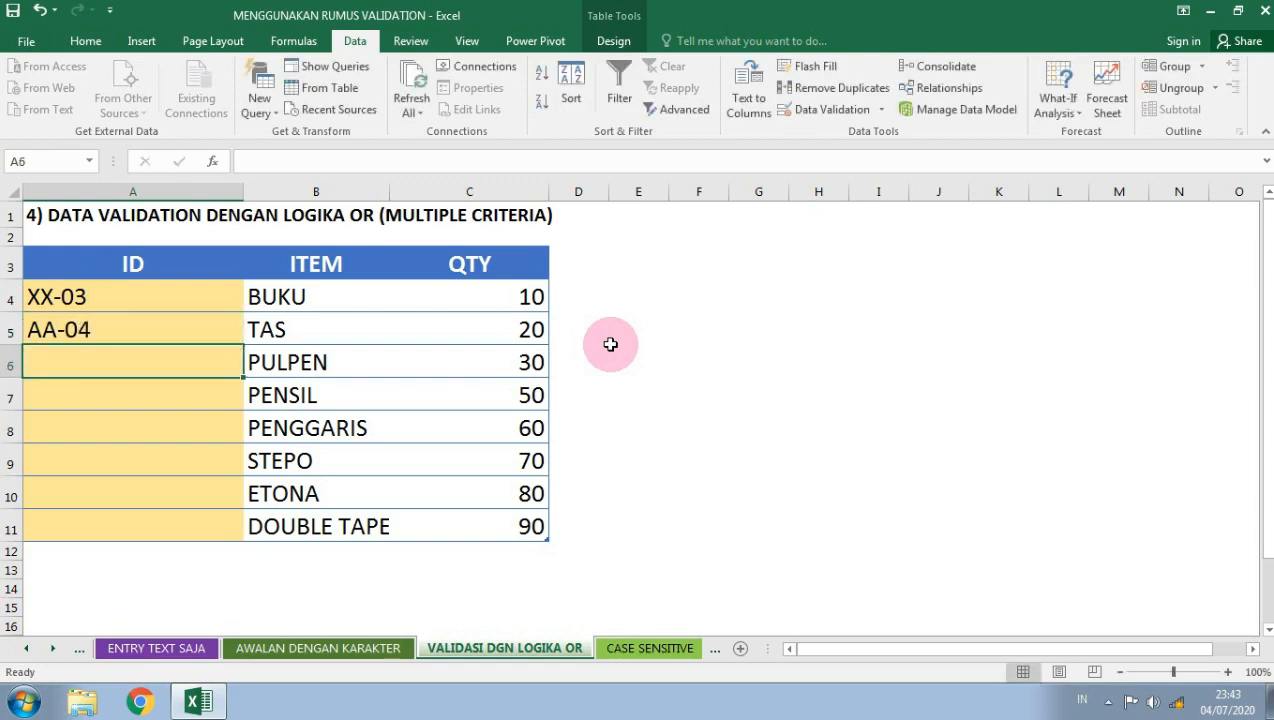
# Try to enter the ID BB-05+ for PULPEN in A6 and cancel the entry
pyautogui.write('BB-05+')
pyautogui.press('Return')
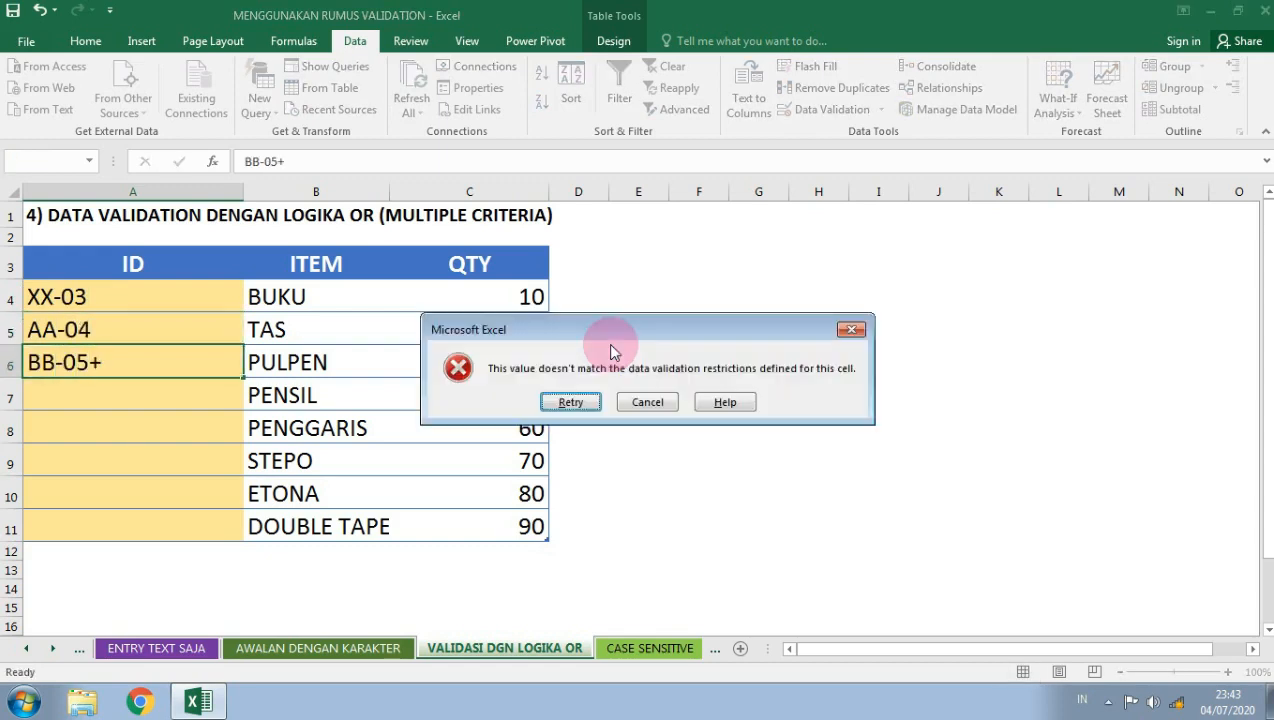
pyautogui.press('Return')
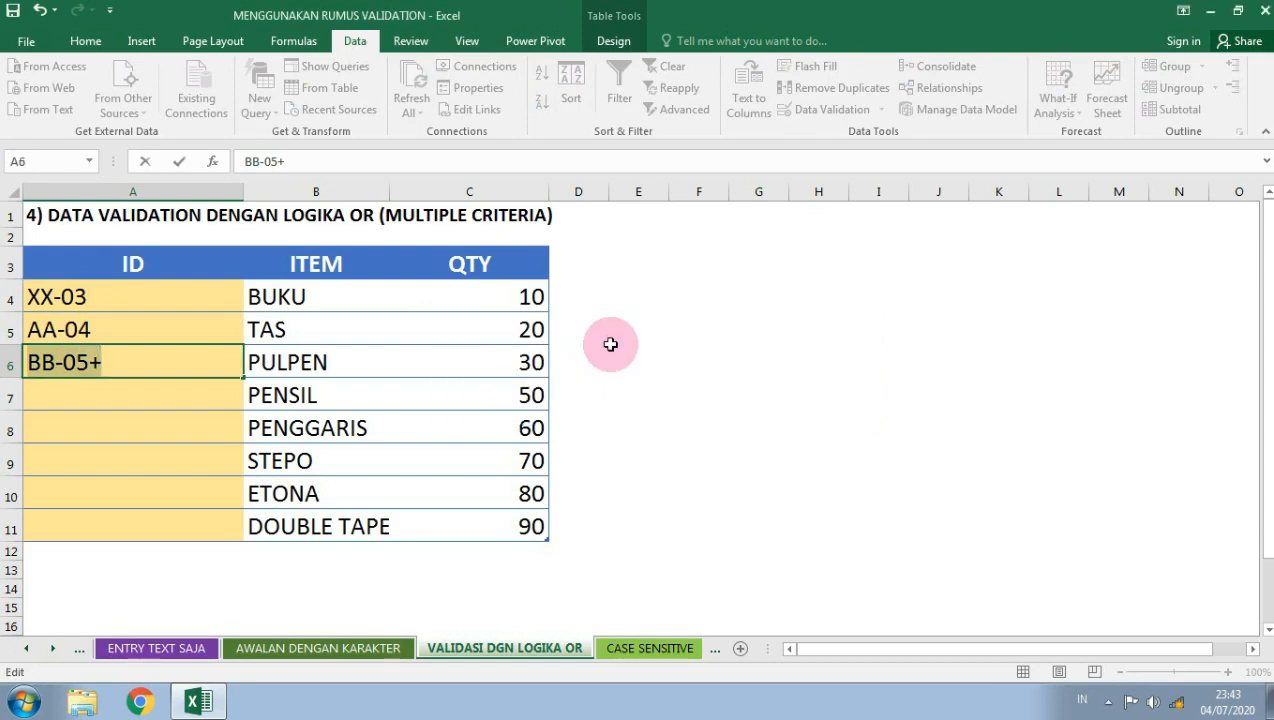
pyautogui.press('Return')
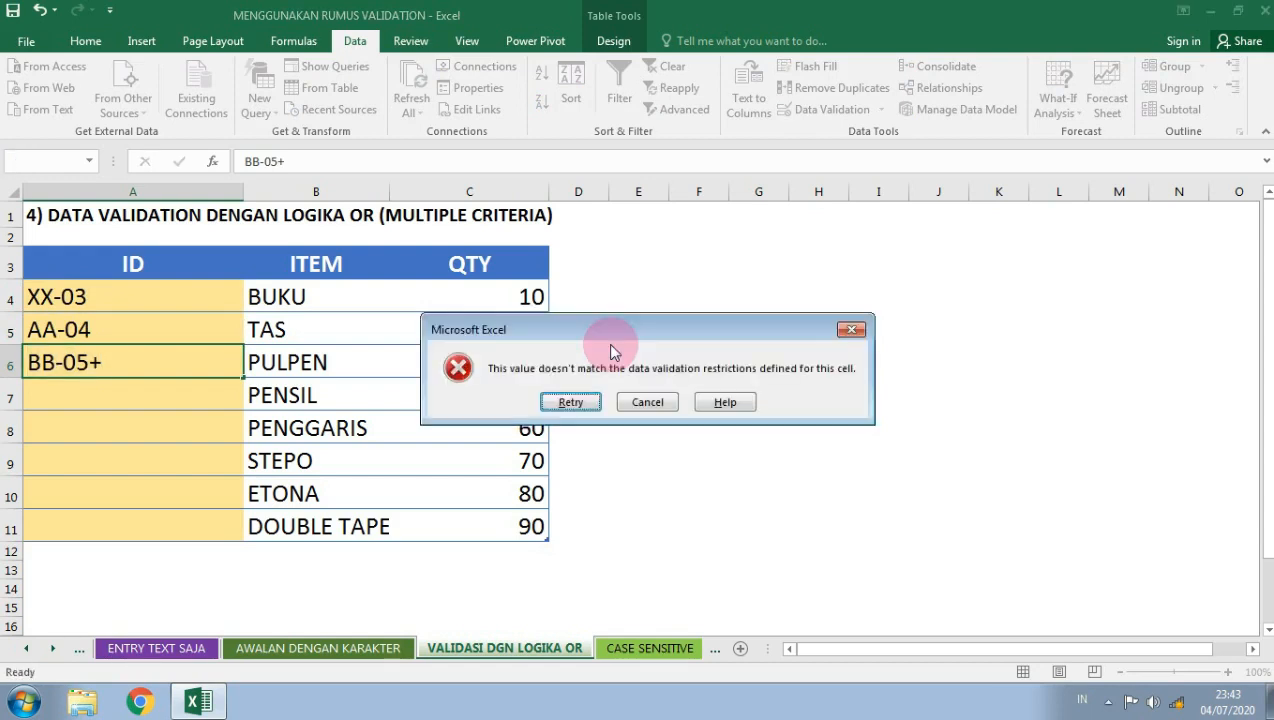
pyautogui.press('Tab')
pyautogui.press('Return')
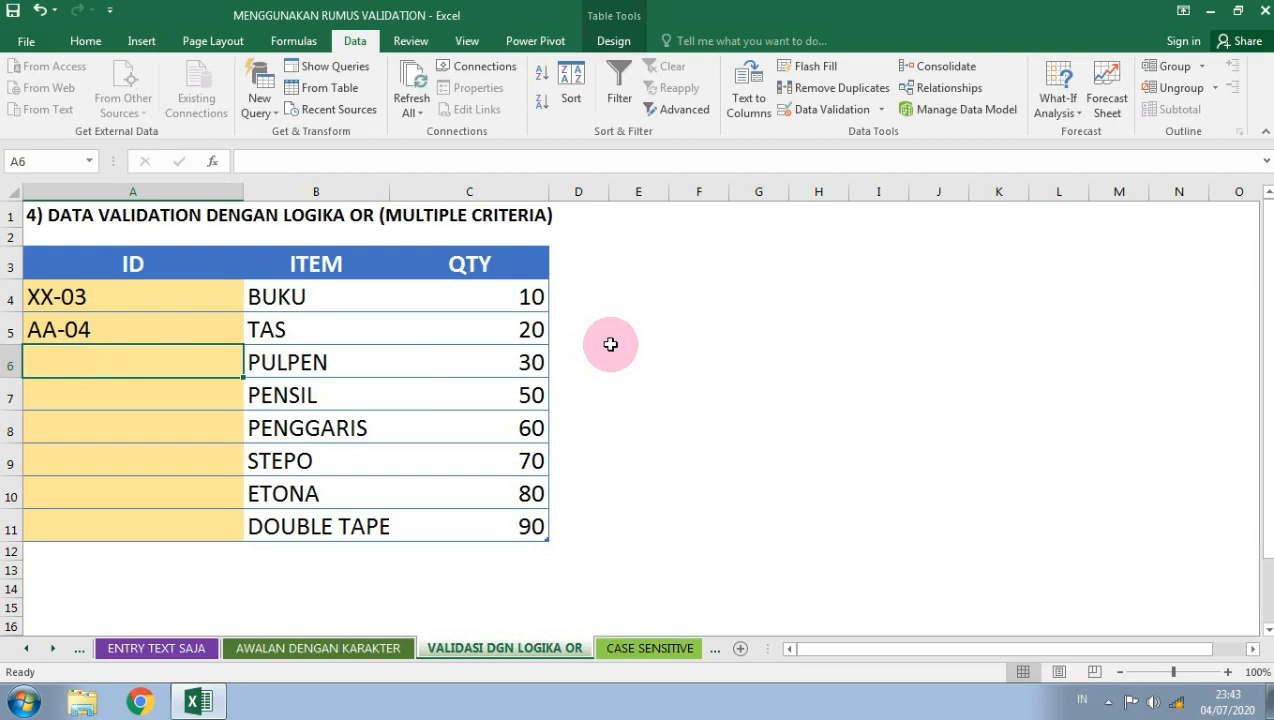
# Enter the test IDs XX-05 for PULPEN in A6, XX-06 for PENSIL in A7 and AA-06 for PENGGARIS in A8
pyautogui.press('Up')
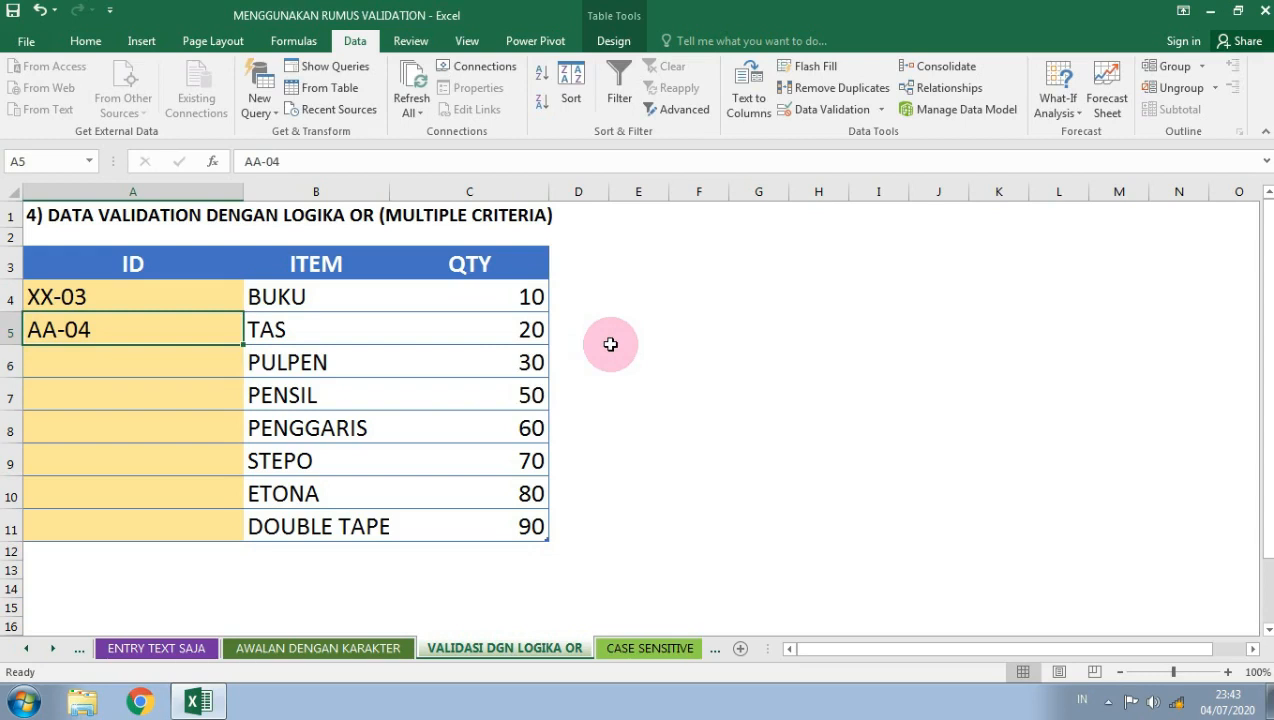
pyautogui.press('Down')
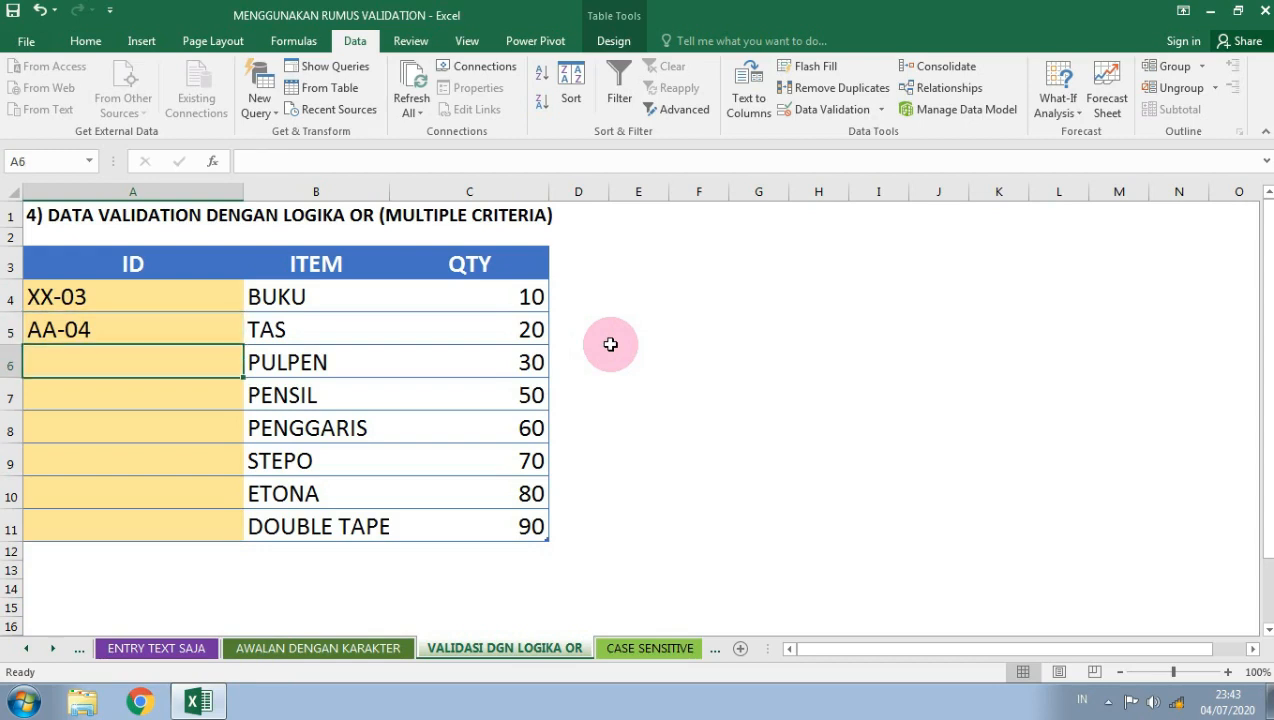
pyautogui.write('XX-05')
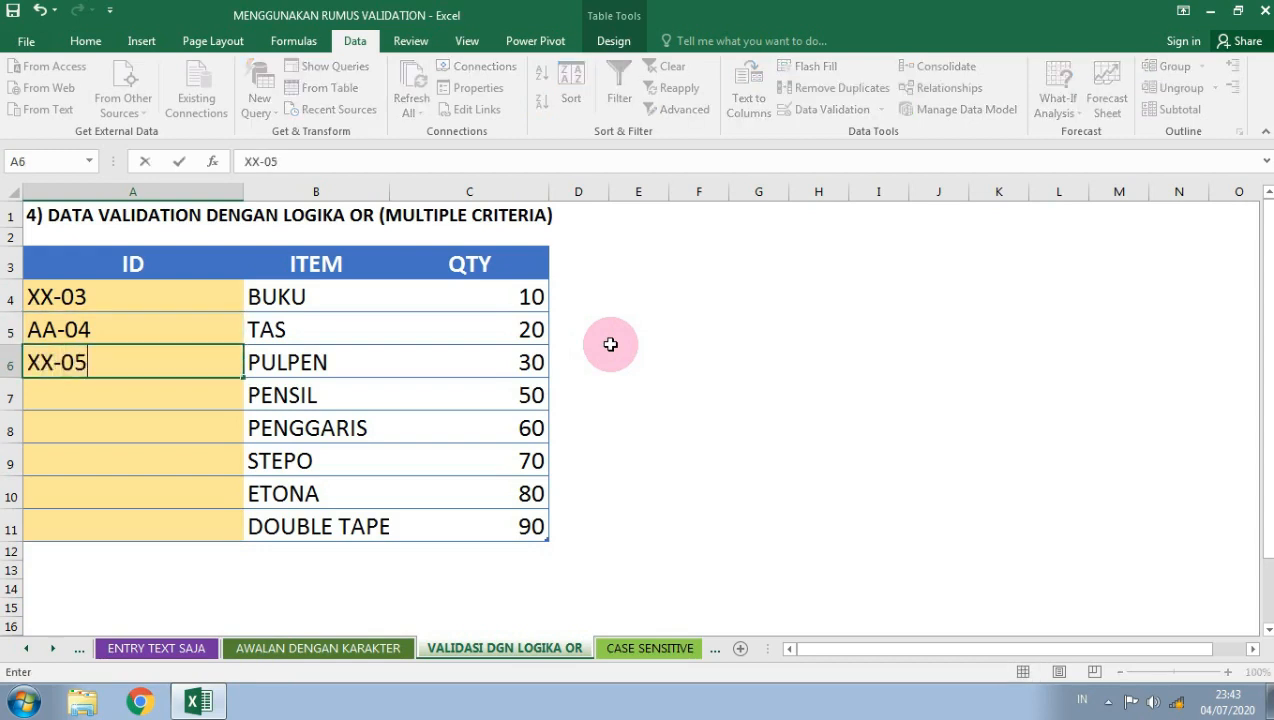
pyautogui.press('Return')
pyautogui.write('XX-06')
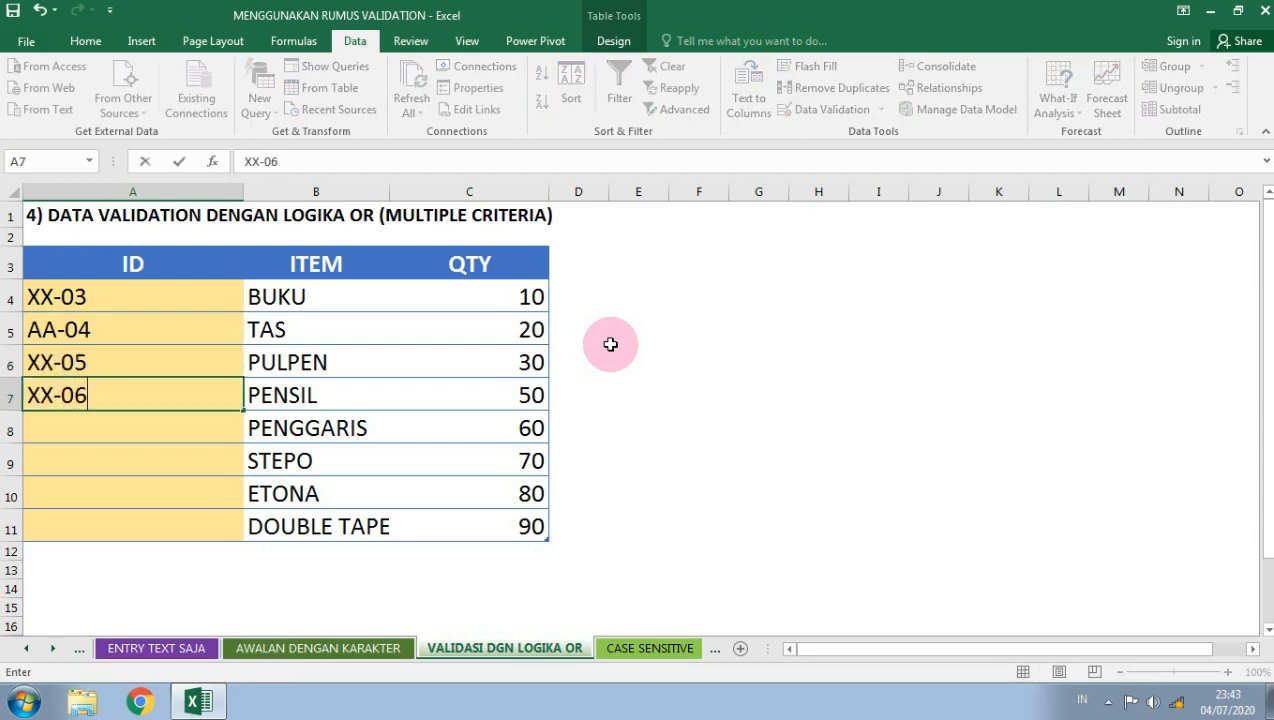
pyautogui.press('Return')
pyautogui.write('+')
pyautogui.press('BackSpace')
pyautogui.write('AA-')
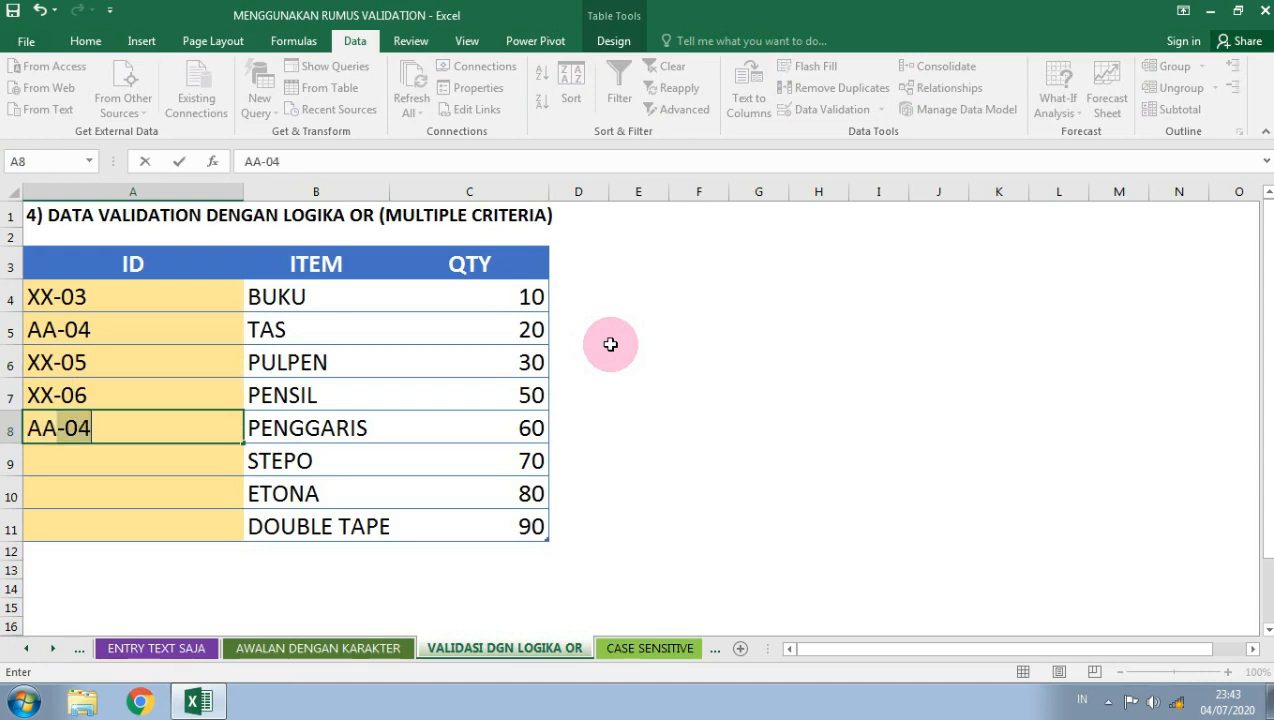
pyautogui.write('06')
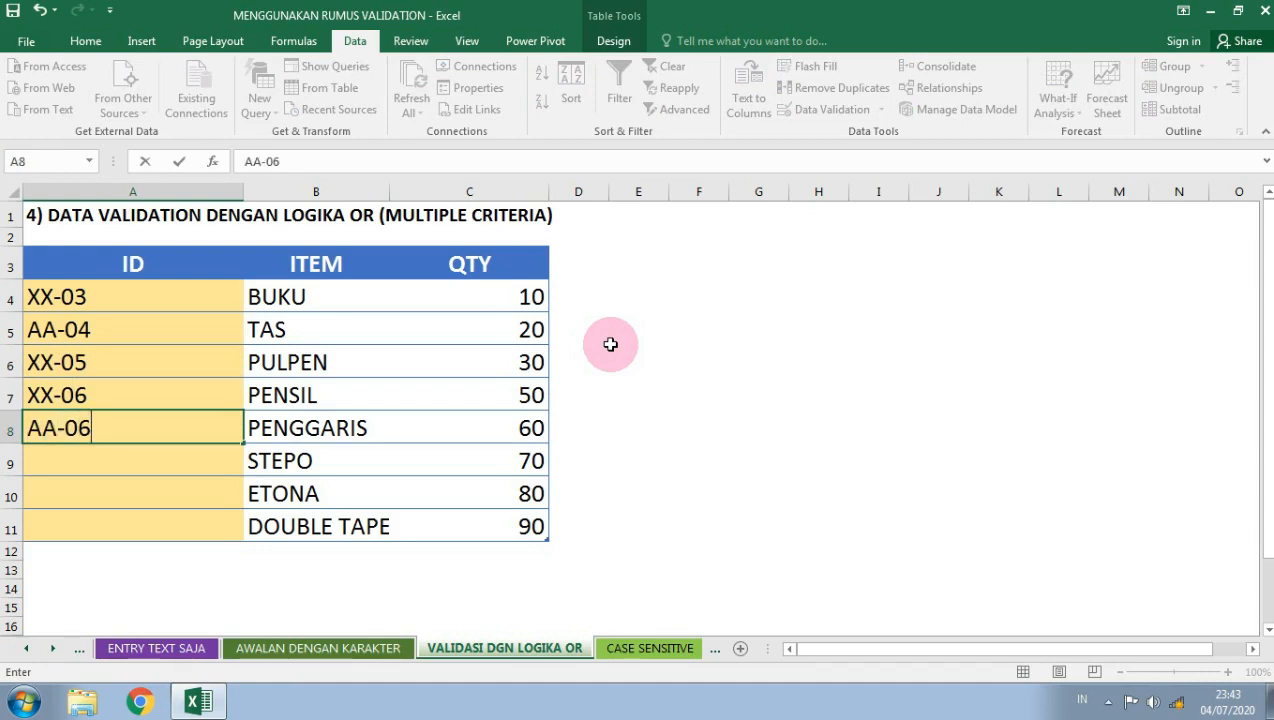
pyautogui.press('Return')
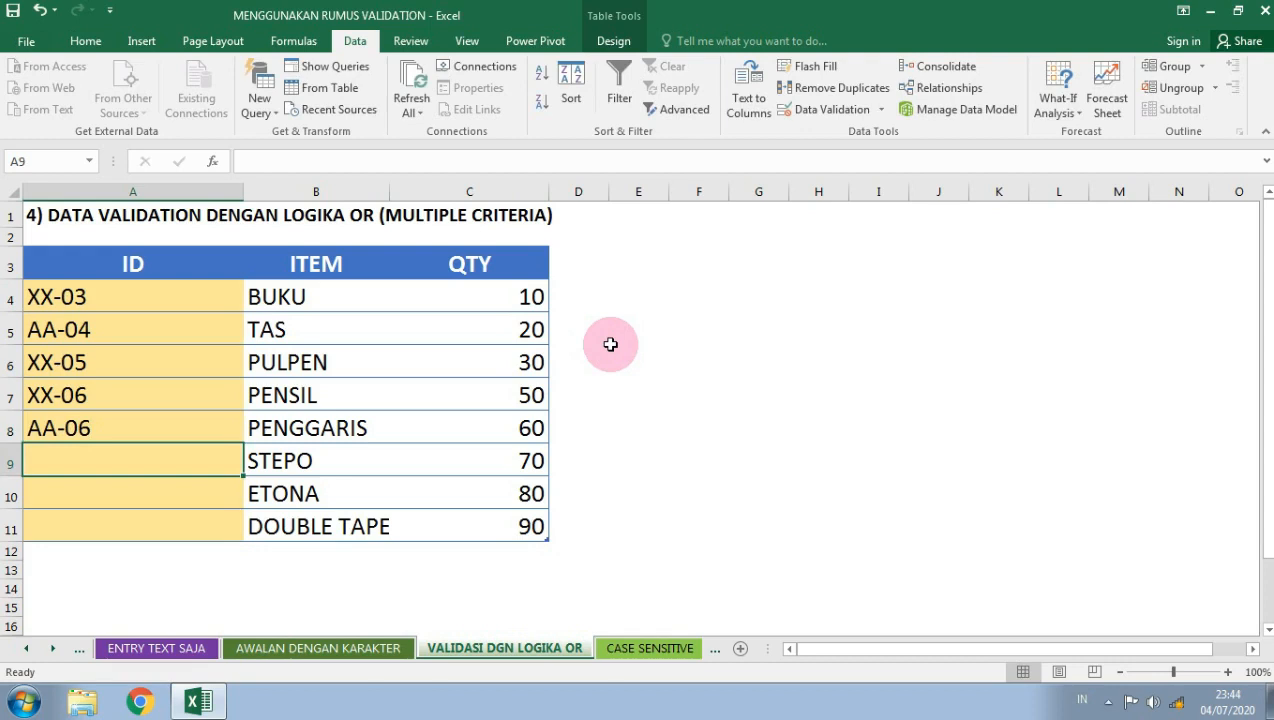
# Enter the test IDs AA-07 for STEPO in A9, AA-08 for ETONA in A10 and AA-09 for DOUBLE TAPE in A11
pyautogui.write('AA-07')
pyautogui.press('Return')
pyautogui.write('+')
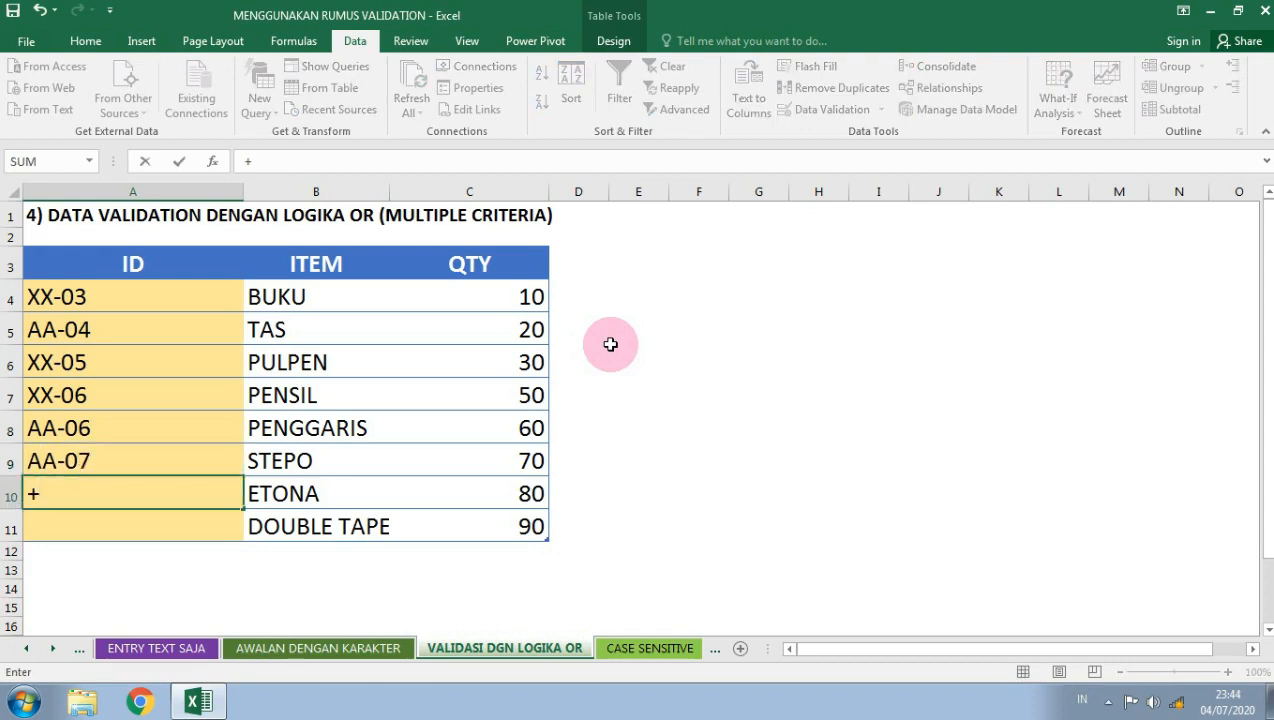
pyautogui.press('Return')
pyautogui.press('Return')
pyautogui.write('AA-08')
pyautogui.press('Return')
pyautogui.write('+')
pyautogui.press('BackSpace')
pyautogui.write('AA-09')
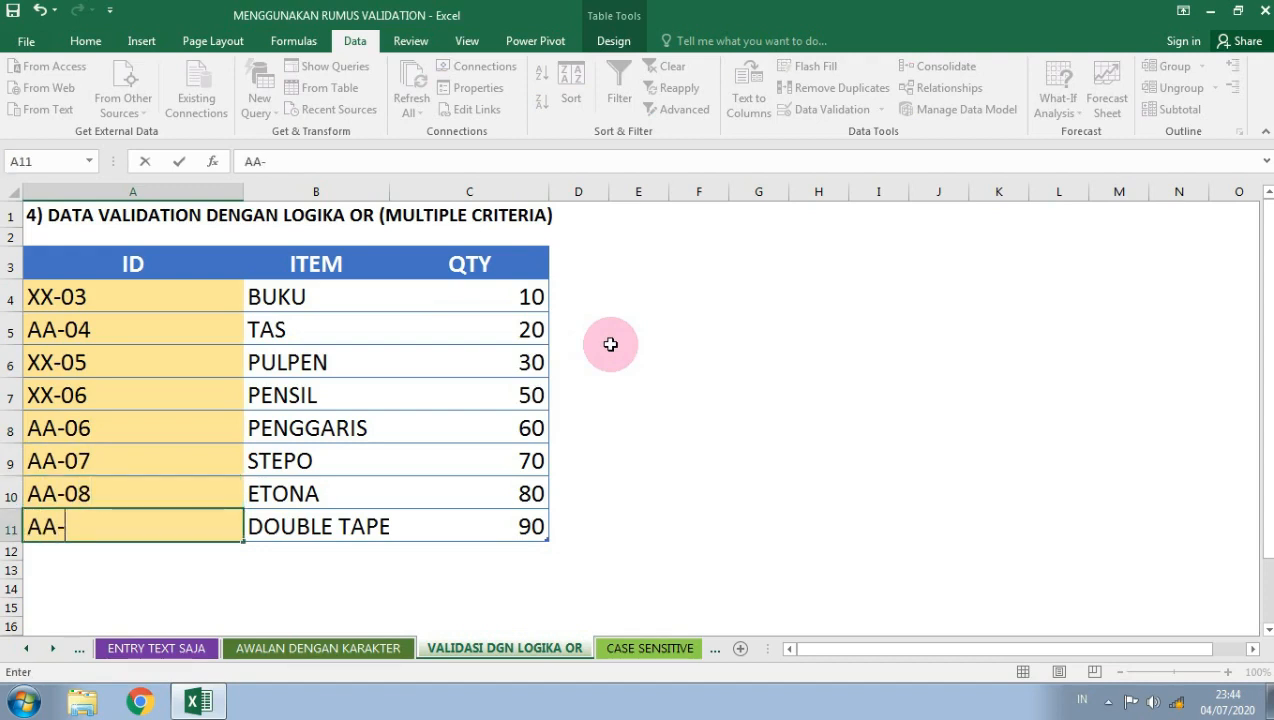
pyautogui.press('Return')
pyautogui.press('Up')
pyautogui.press('Right')
pyautogui.press('Right')
pyautogui.press('Left')
pyautogui.press('Left')
pyautogui.press('Right')
pyautogui.press('Right')
pyautogui.press('Right')
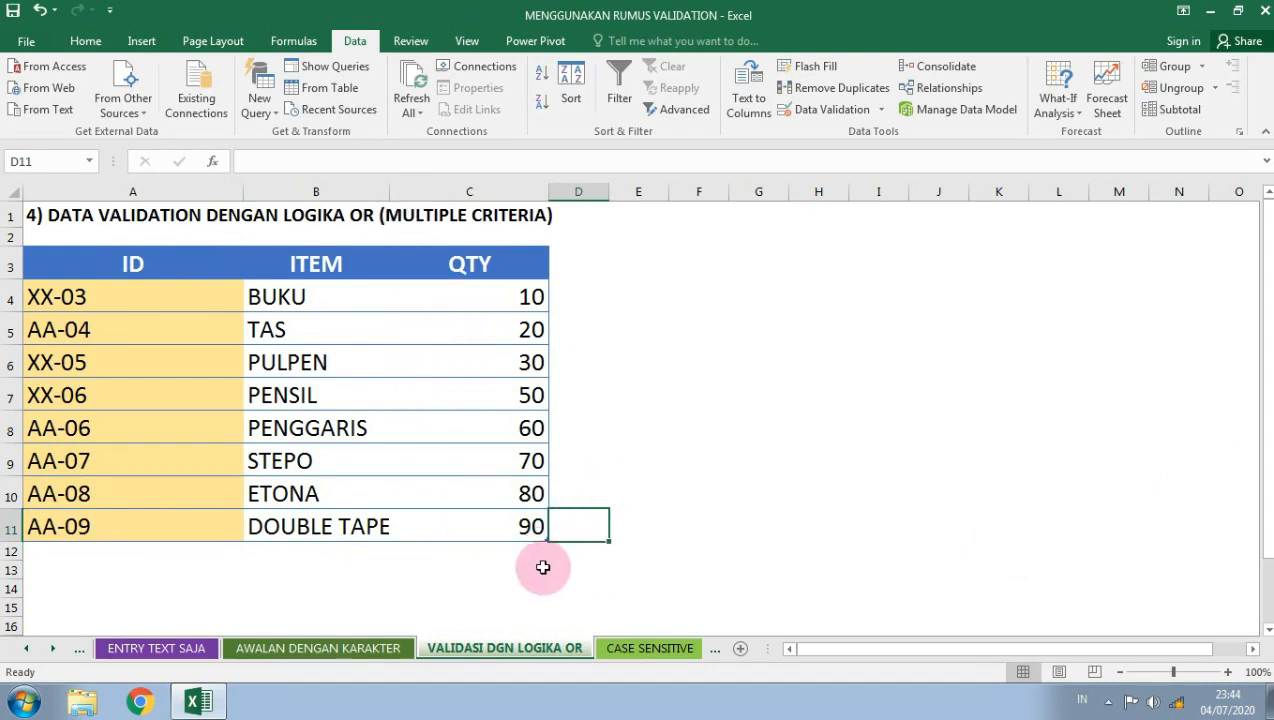
pyautogui.click(530, 496)
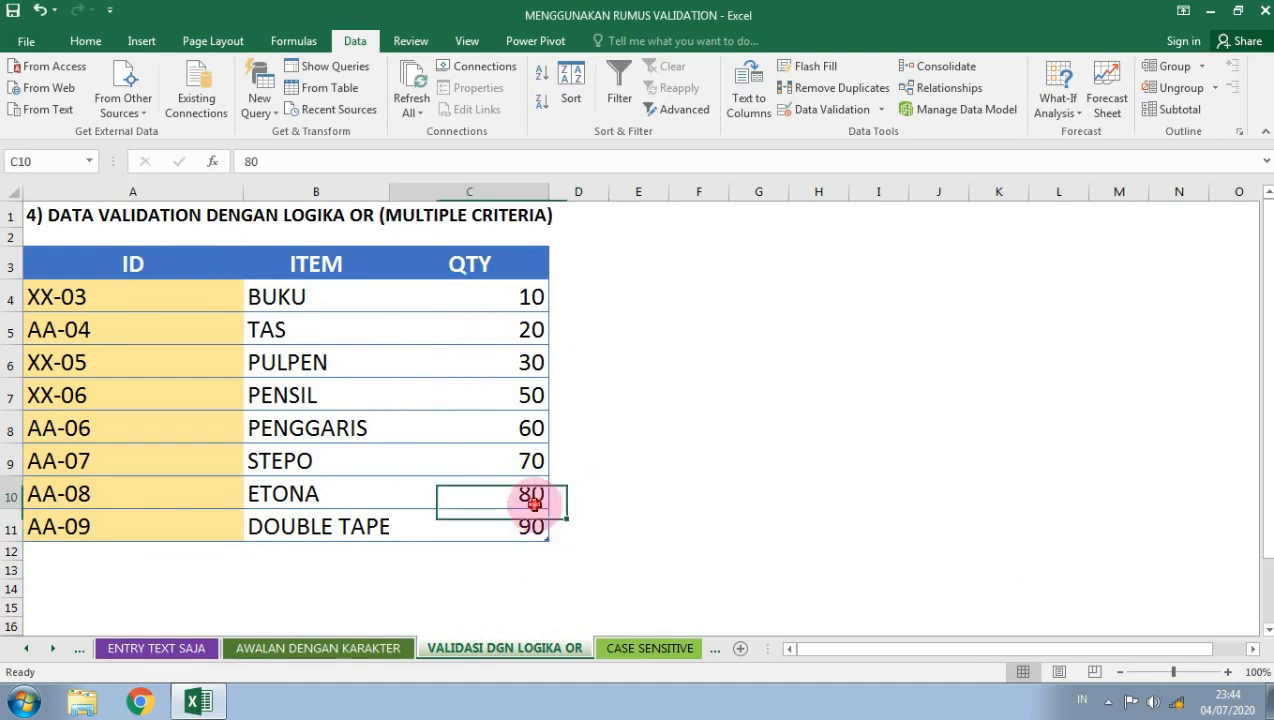
# On the CASE SENSITIVE sheet, set the validation criteria of the ID cells A4 to A11 to Custom
pyautogui.click(671, 650)
pyautogui.click(353, 491)
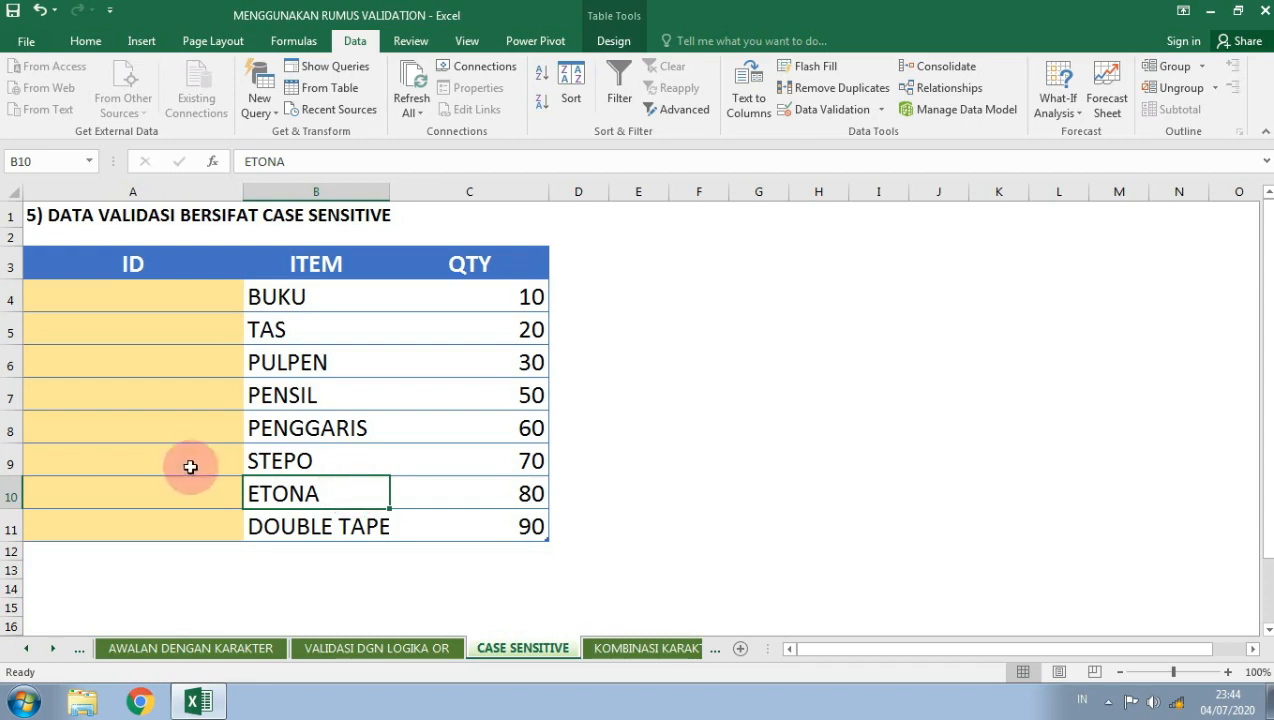
pyautogui.moveTo(150, 296); pyautogui.dragTo(185, 528)
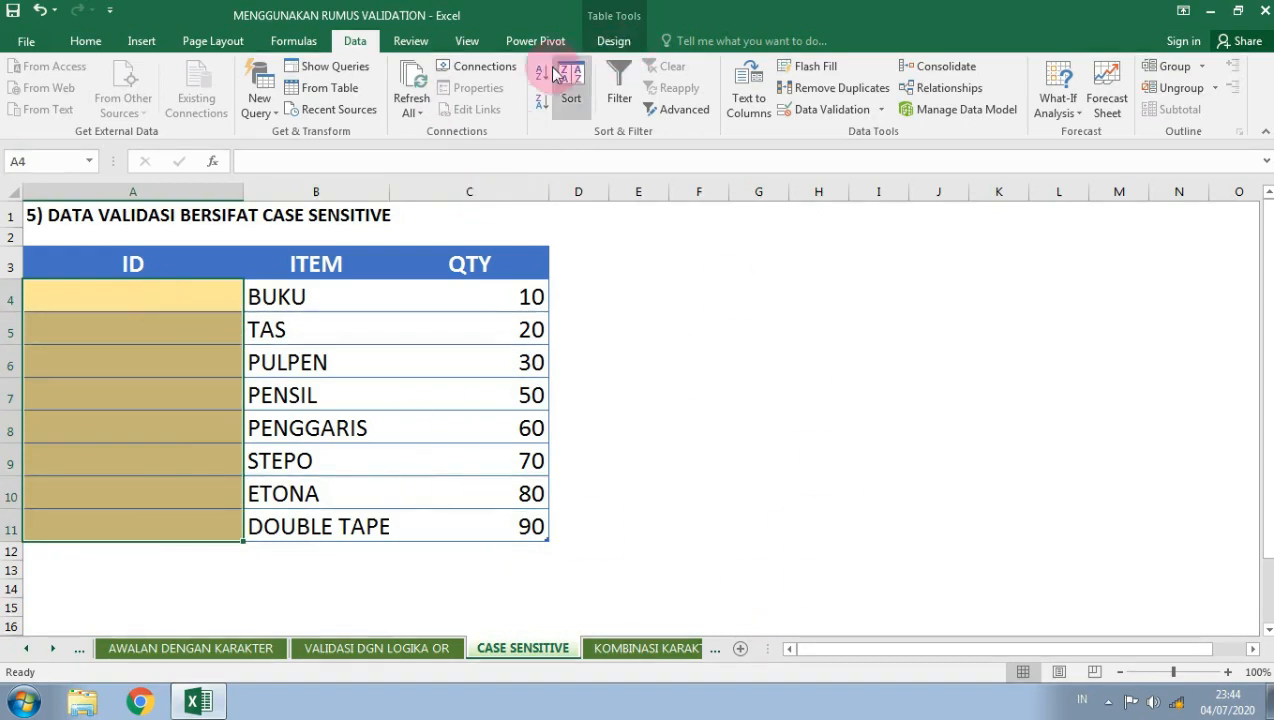
pyautogui.click(614, 41)
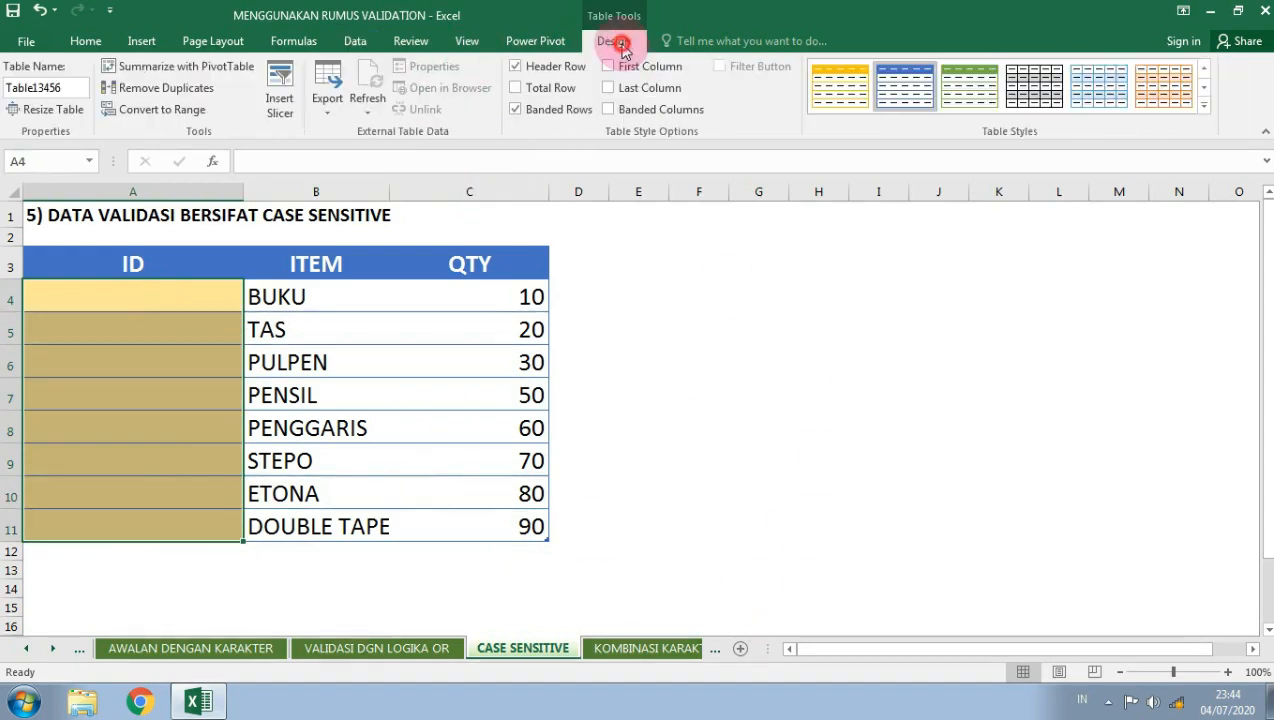
pyautogui.click(355, 41)
pyautogui.click(880, 112)
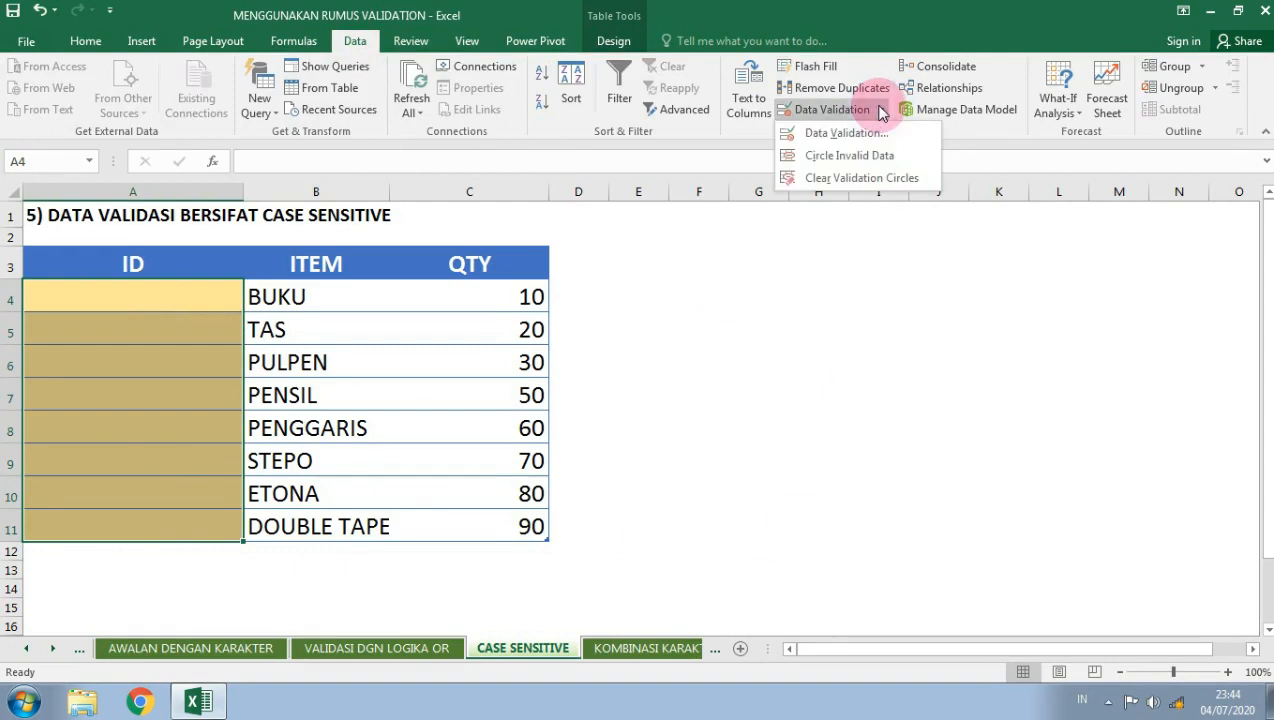
pyautogui.click(838, 130)
pyautogui.click(703, 292)
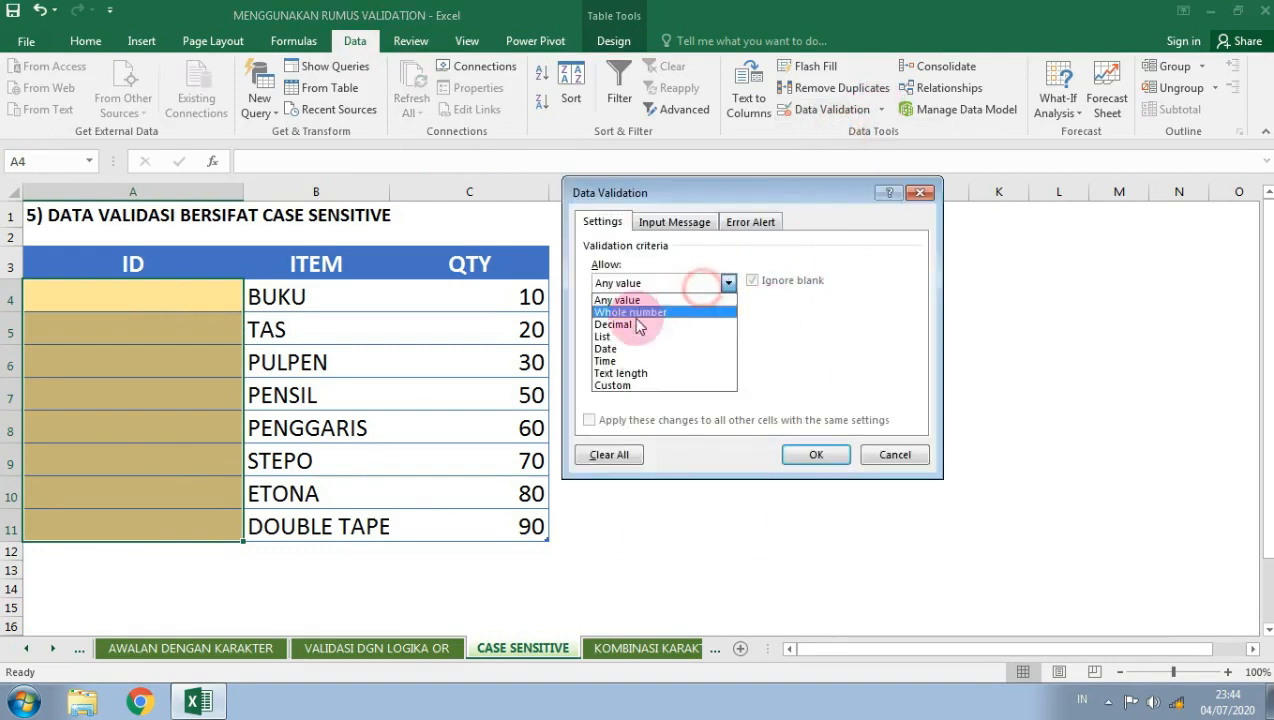
pyautogui.click(648, 378)
# Set the validation formula to =EXACT(LEFT(A4;3);"XX-") and apply it to the ID cells
pyautogui.click(665, 360)
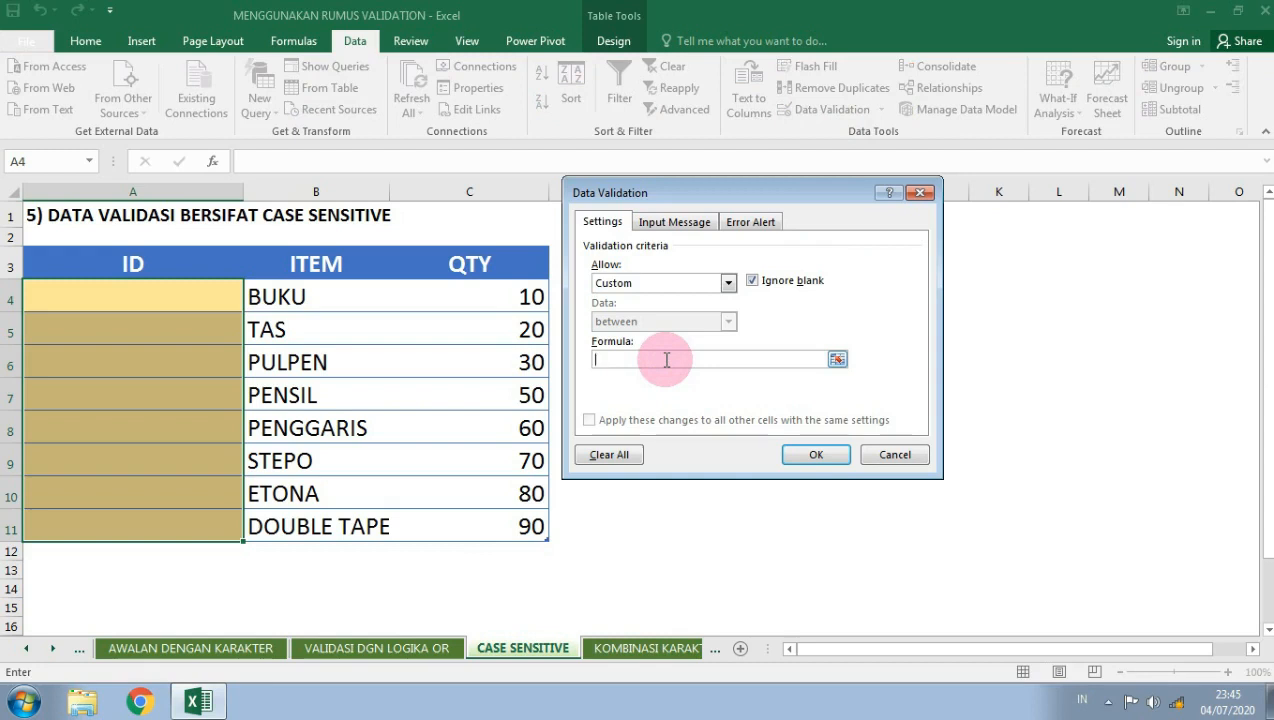
pyautogui.write('=EXACT')
pyautogui.write('(LEFT(A4')
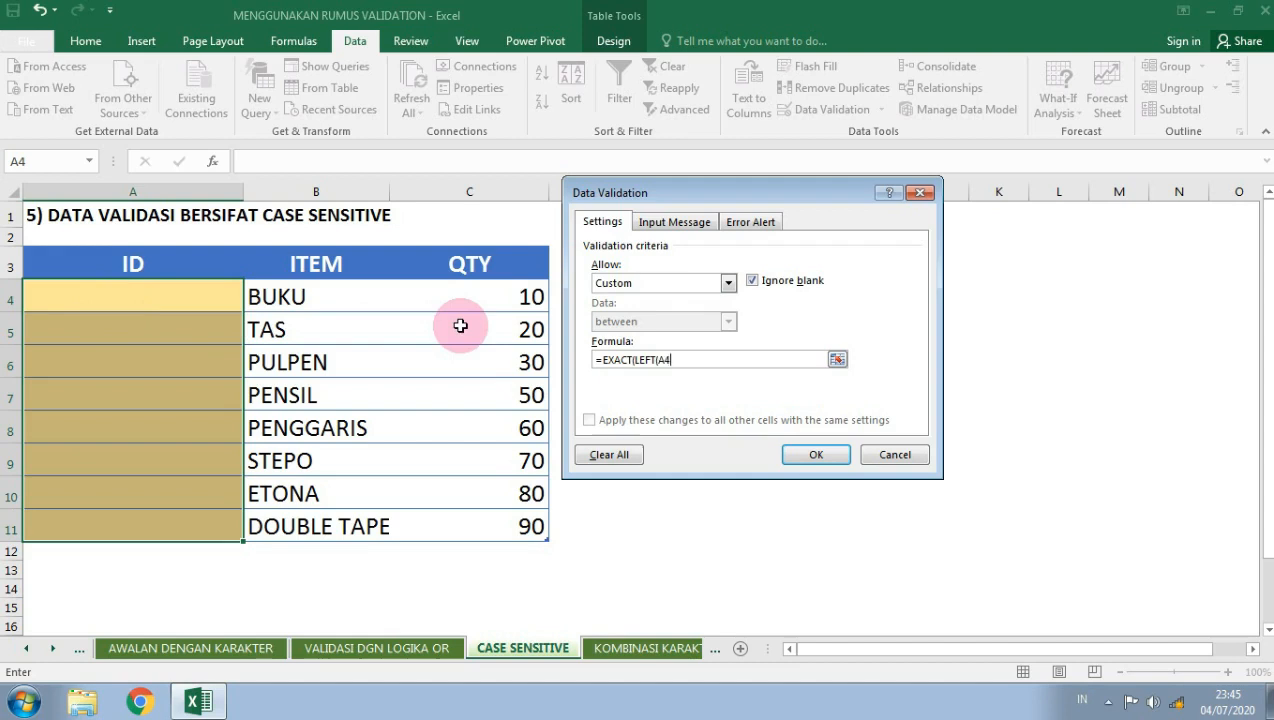
pyautogui.write(';3')
pyautogui.write(');"XX-")')
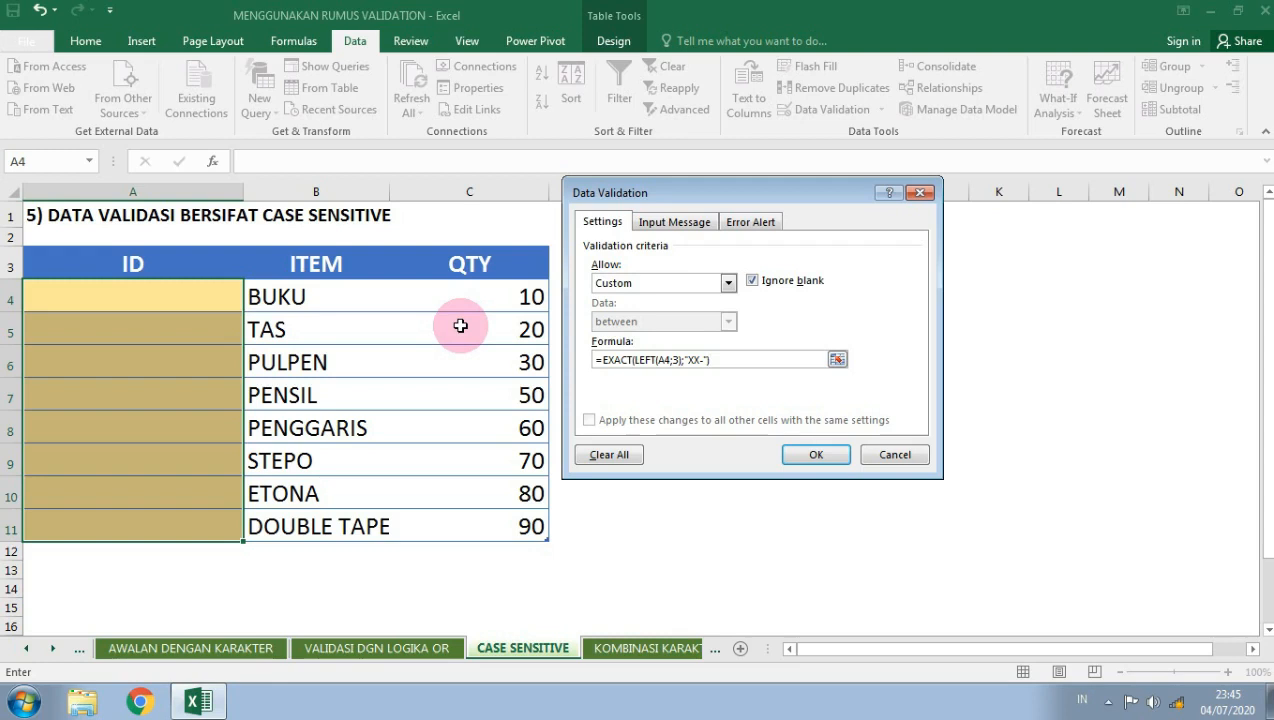
pyautogui.press('Return')
# Enter the test ID XX-2005 for BUKU in A4
pyautogui.press('Down')
pyautogui.press('Up')
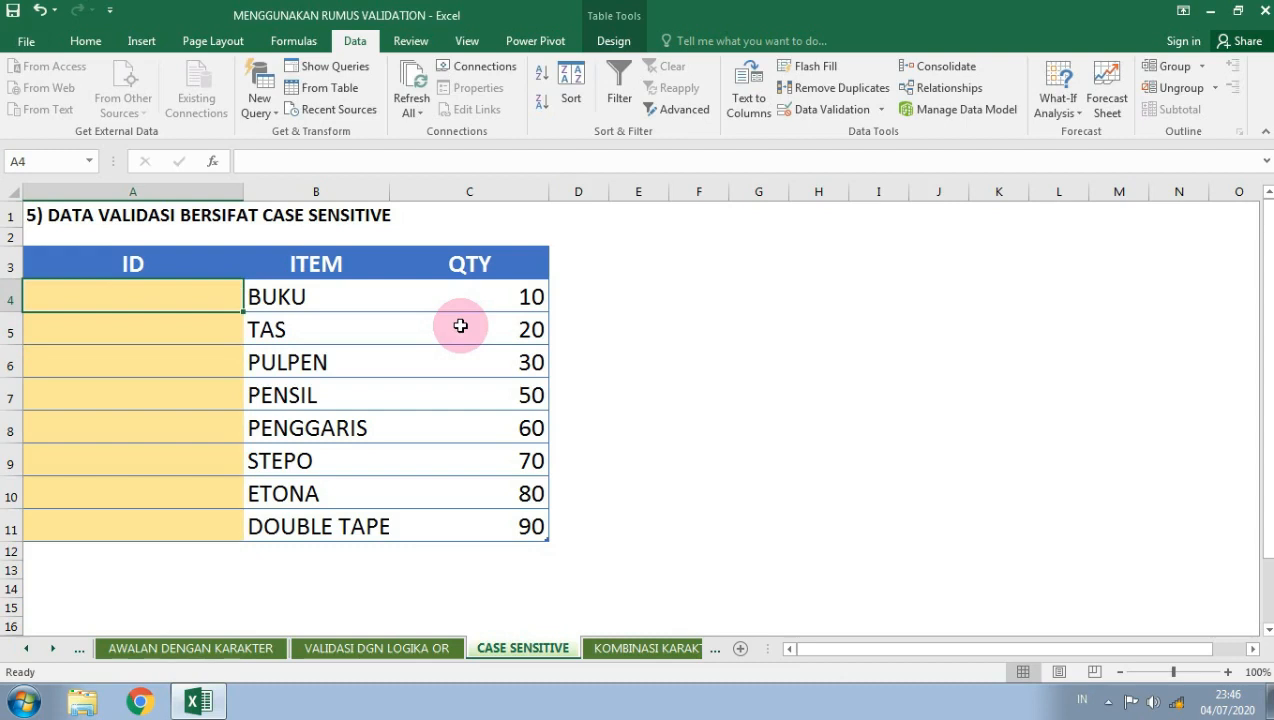
pyautogui.write('XX-')
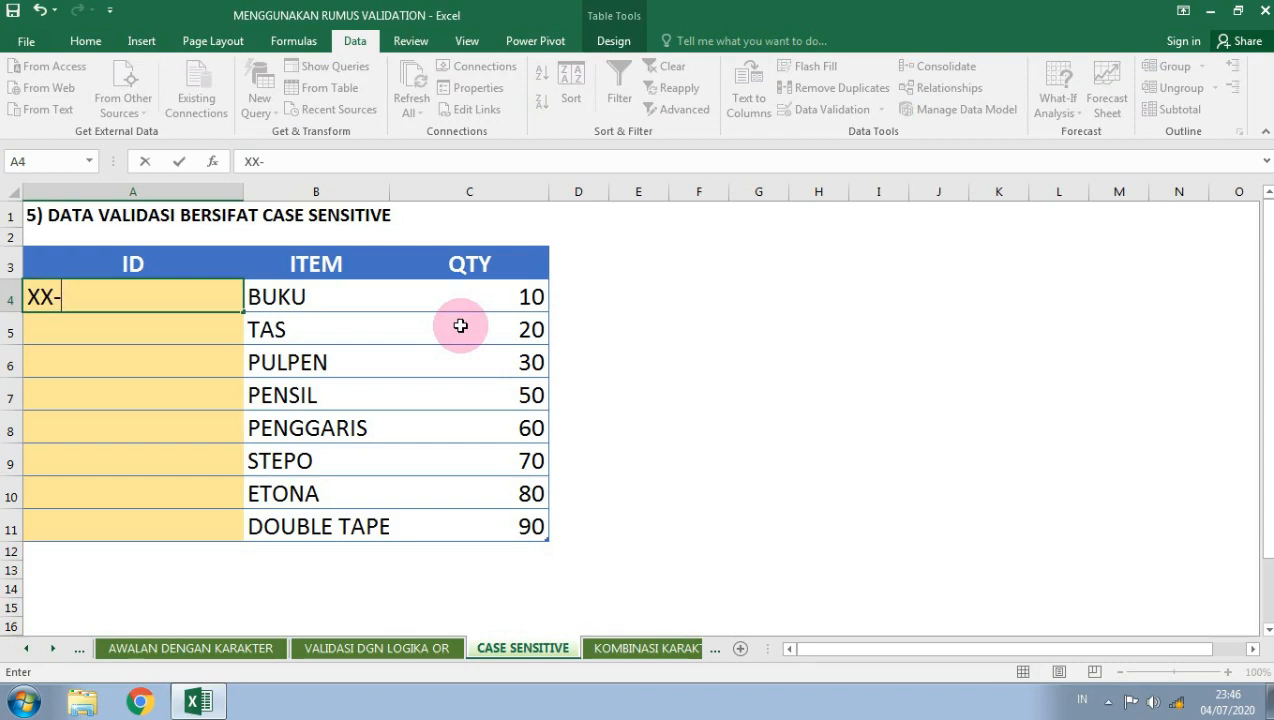
pyautogui.write('2005')
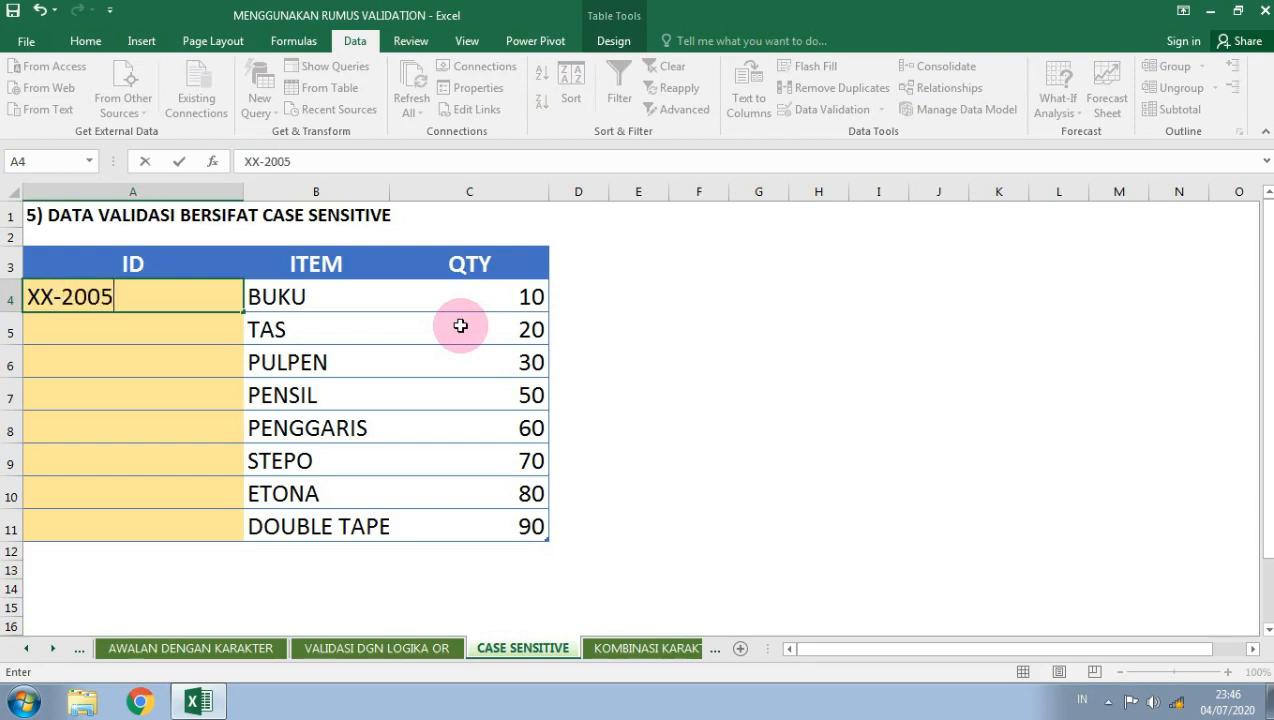
pyautogui.press('Return')
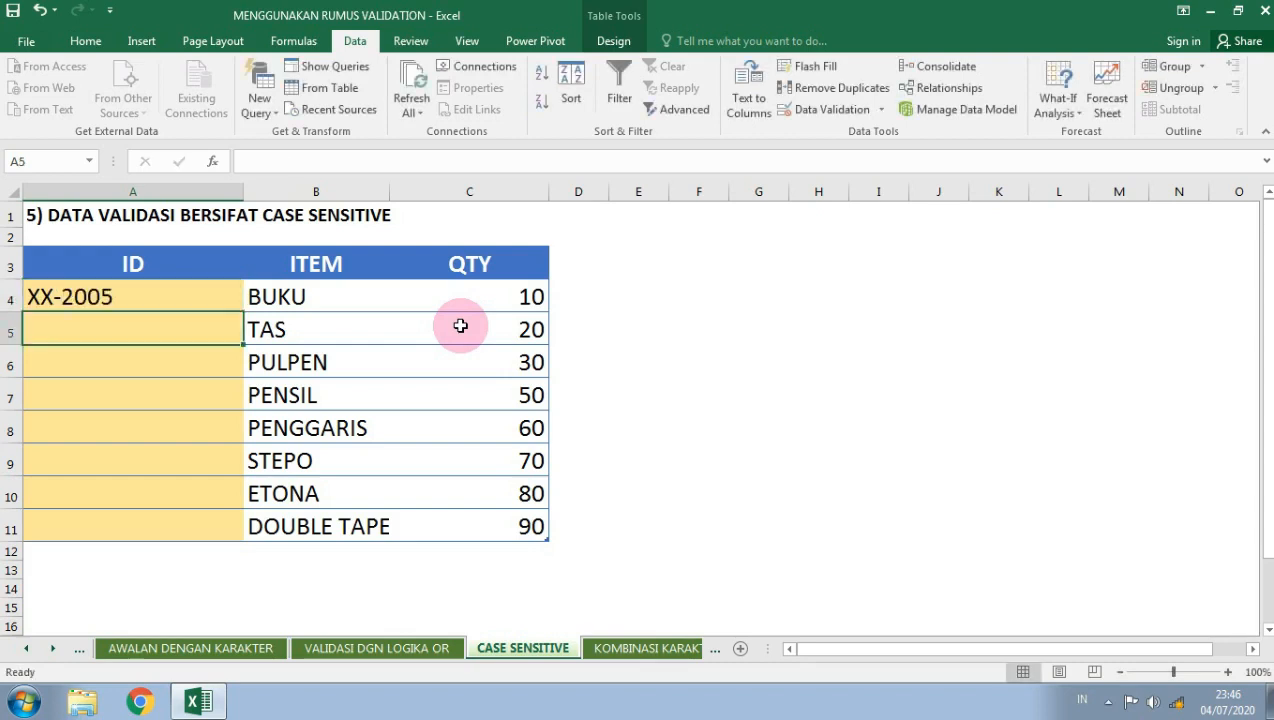
# Try to enter the lowercase ID xx-2004 for TAS in A5 and cancel the entry
pyautogui.write('xx-2005')
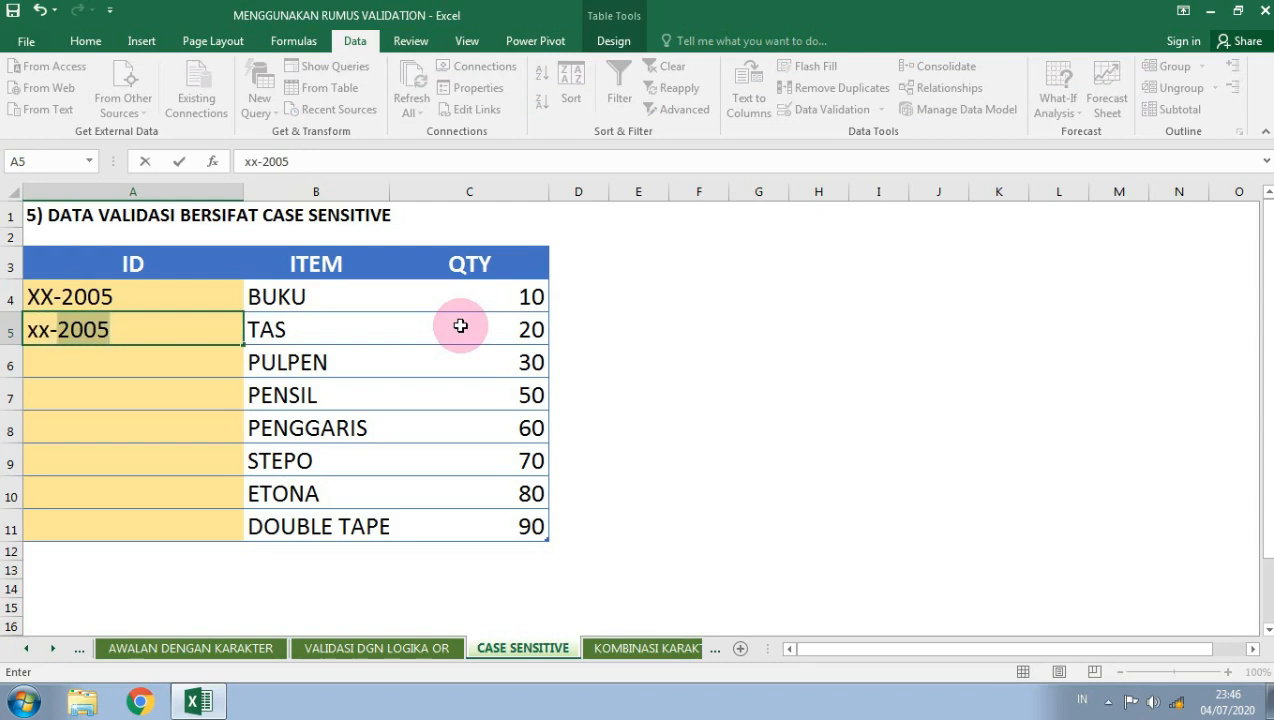
pyautogui.press('BackSpace')
pyautogui.write('4')
pyautogui.press('Return')
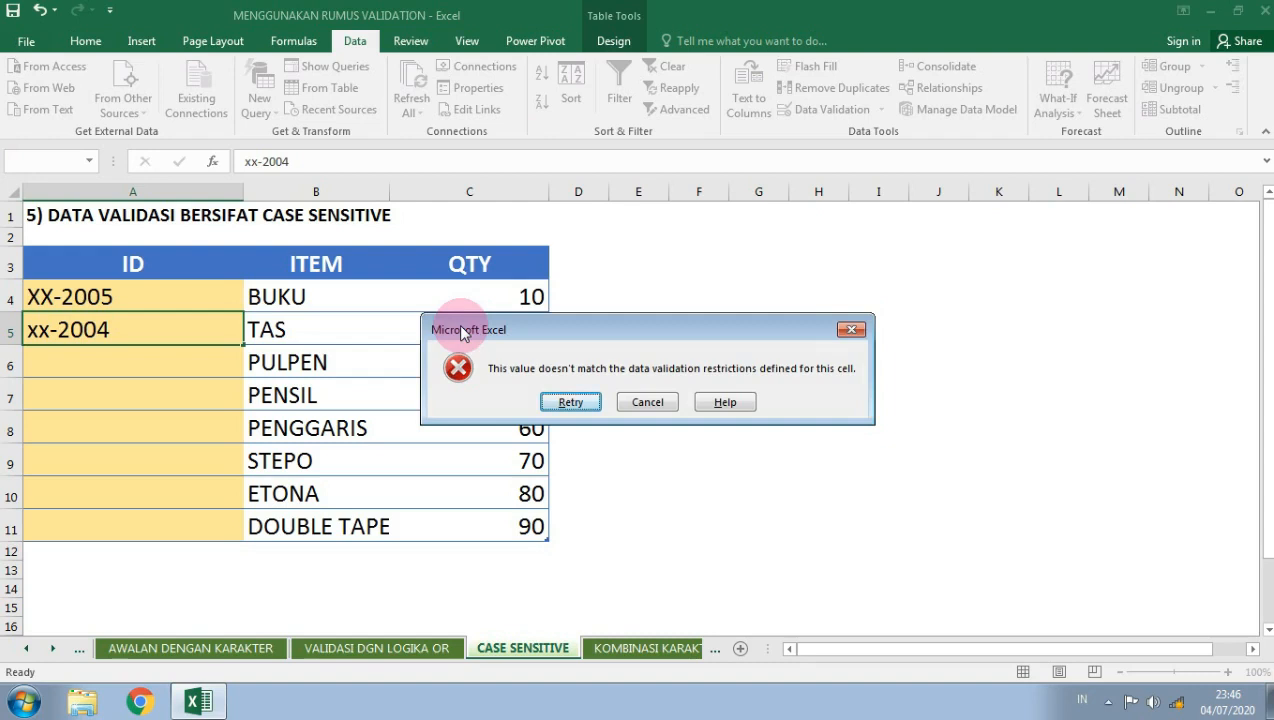
pyautogui.press('Tab')
pyautogui.press('Return')
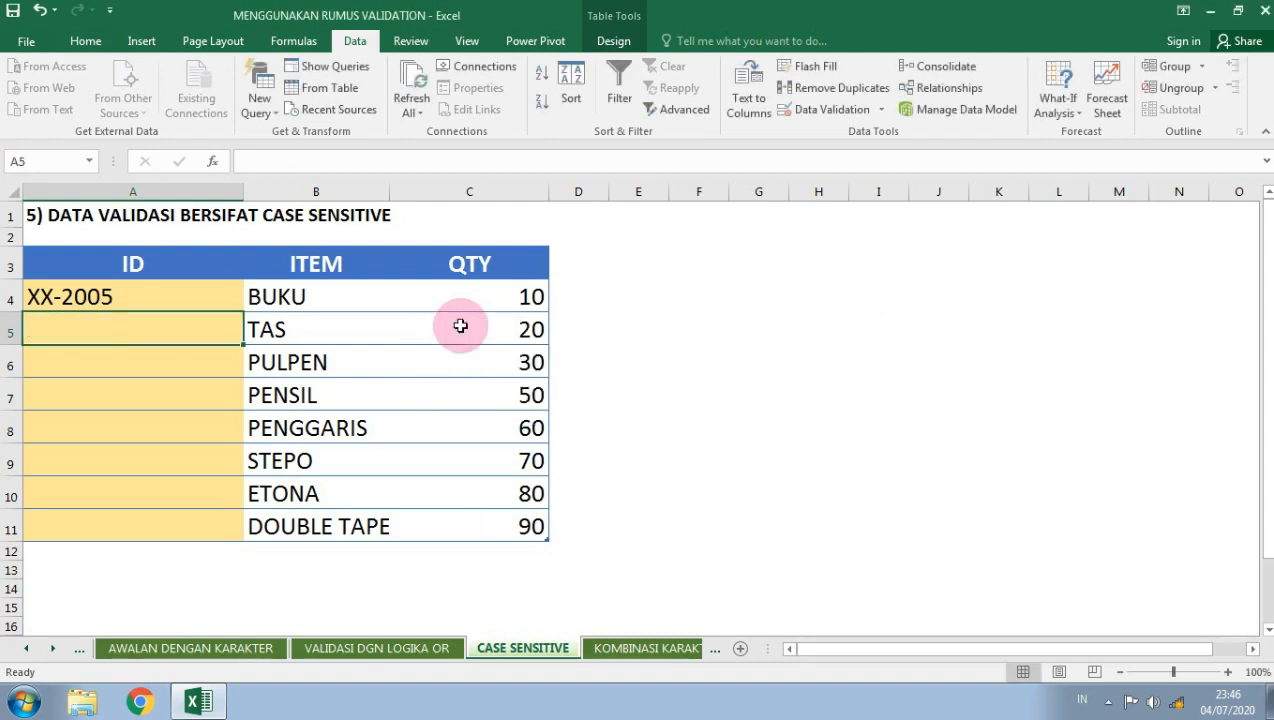
# Try to enter the ID aa-2004 for TAS in A5 and return to editing the cell
pyautogui.write('aa-')
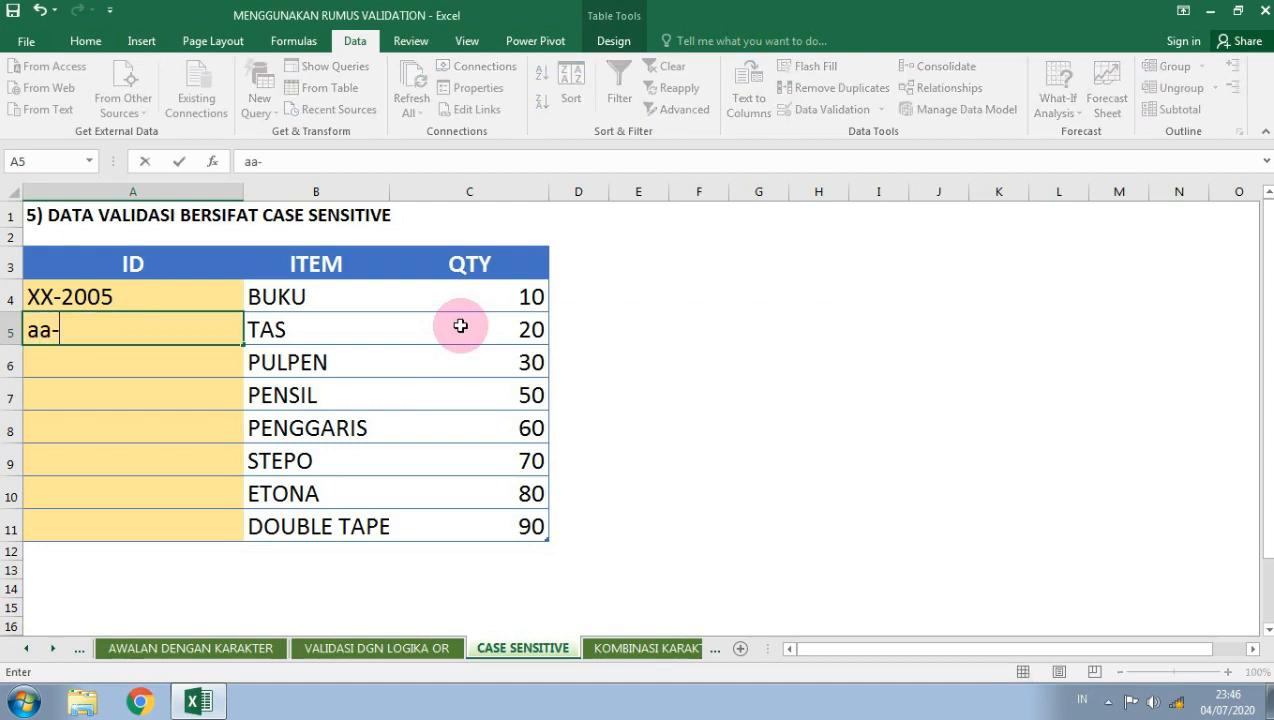
pyautogui.write('2004')
pyautogui.press('Return')
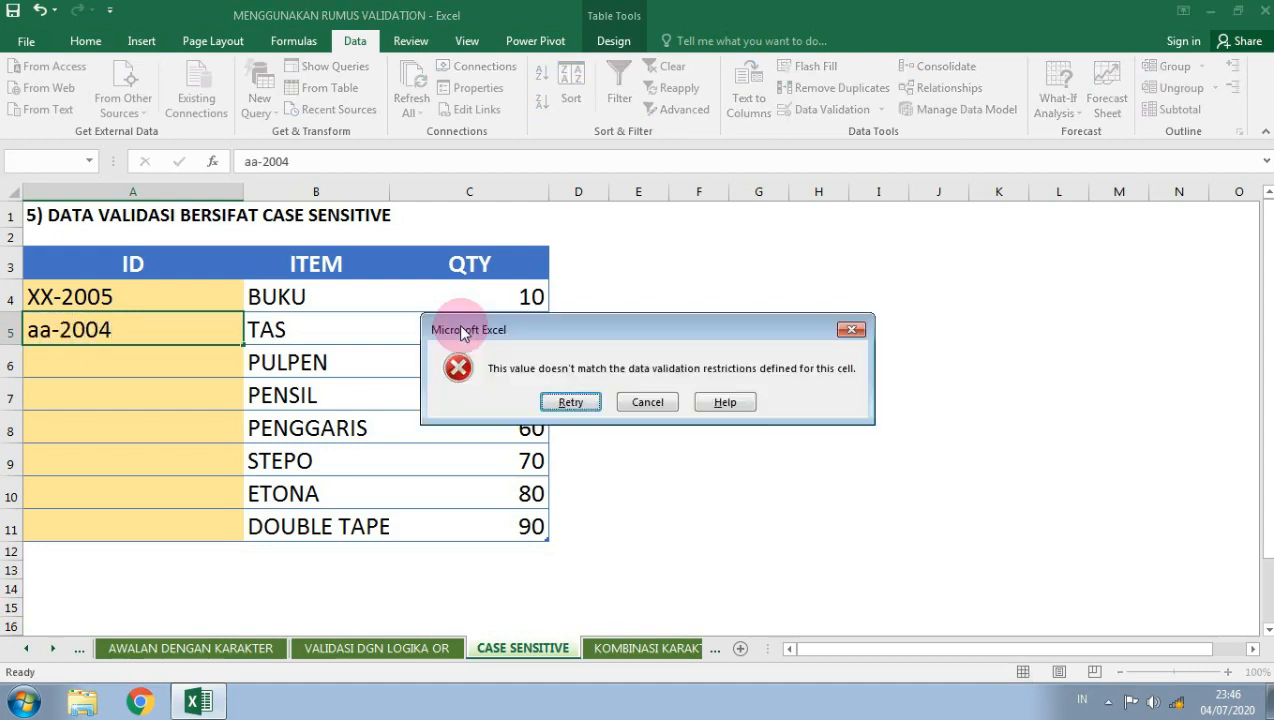
pyautogui.press('Return')
# Try the mixed-case ID Xx-2004 for TAS in A5 and return to editing the cell
pyautogui.write('XX')
pyautogui.write('x-')
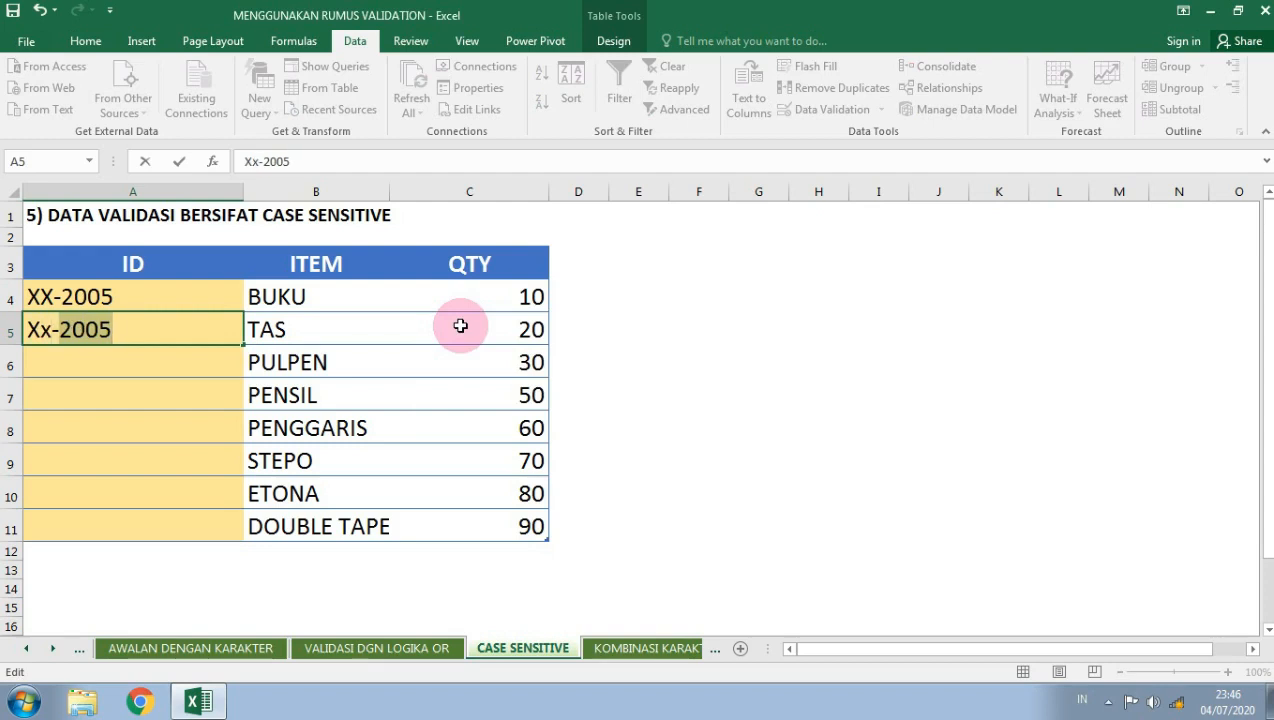
pyautogui.write('2004')
pyautogui.press('Return')
pyautogui.press('Return')
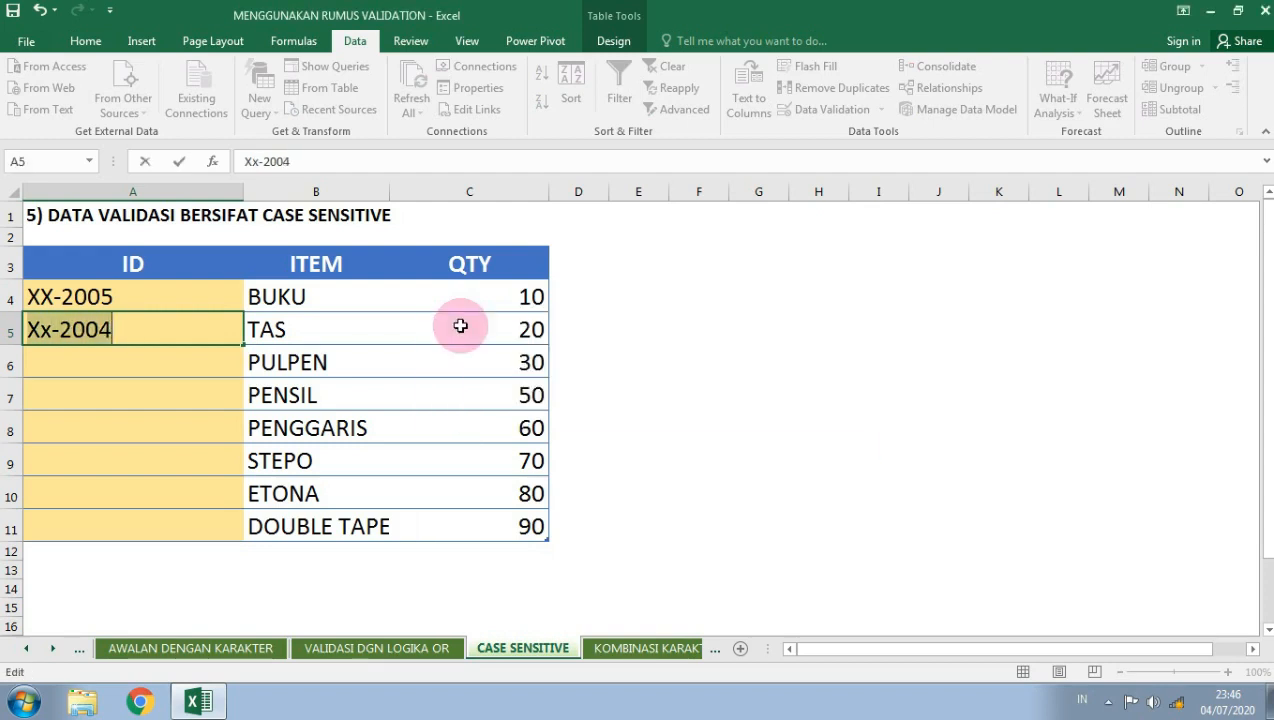
# Try the mixed-case ID Xx-2006 for TAS in A5 and cancel the entry
pyautogui.write('xX')
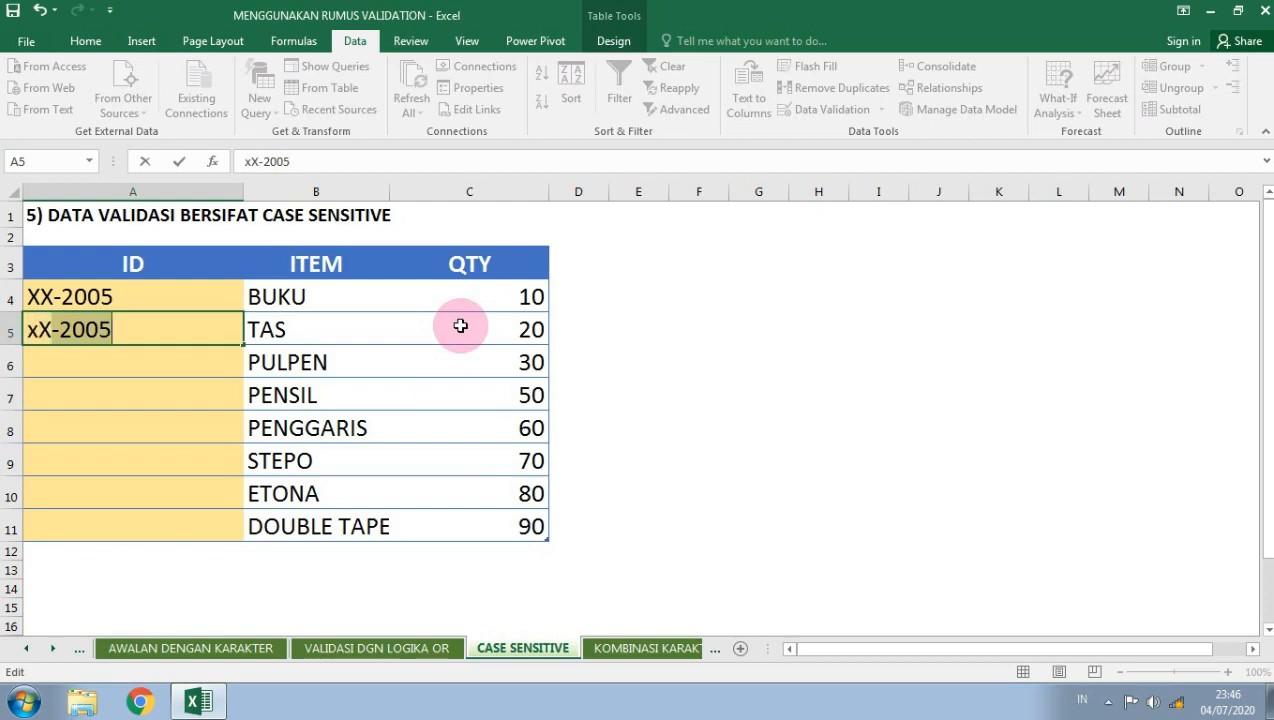
pyautogui.write('-200')
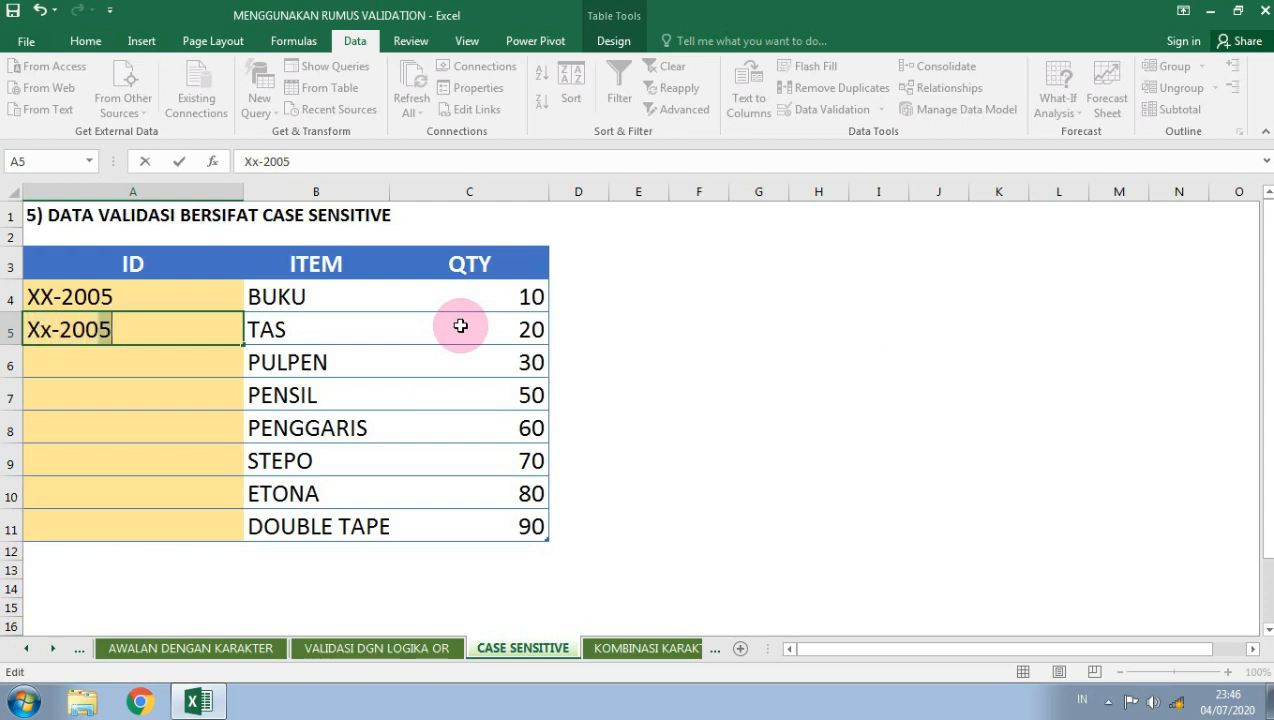
pyautogui.write('6')
pyautogui.press('Return')
pyautogui.press('Tab')
pyautogui.press('Return')
# Copy the BUKU ID from A4 into the remaining ID cells A5 to A11
pyautogui.press('Up')
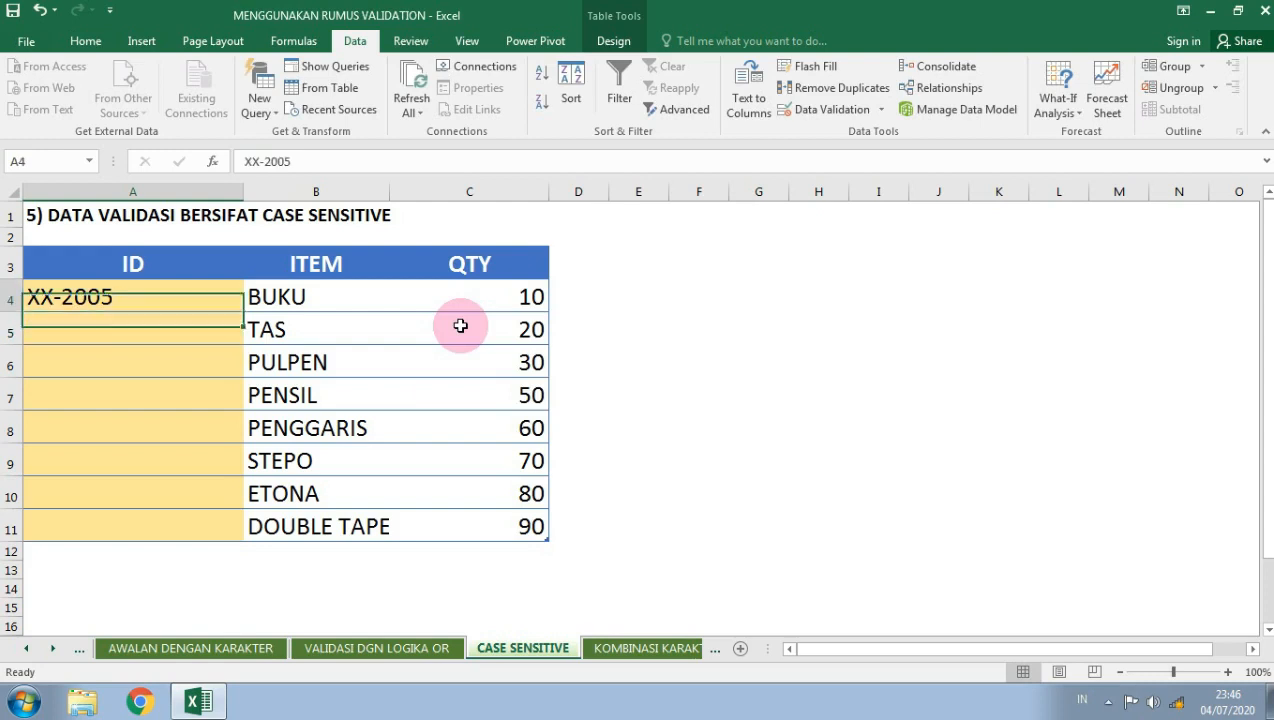
pyautogui.hotkey('ctrl', 'c')
pyautogui.press('Down')
pyautogui.hotkey('shift', 'Down')
pyautogui.hotkey('shift', 'Down')
pyautogui.hotkey('shift', 'Down')
pyautogui.hotkey('shift', 'Down')
pyautogui.hotkey('shift', 'Down')
pyautogui.hotkey('shift', 'Down')
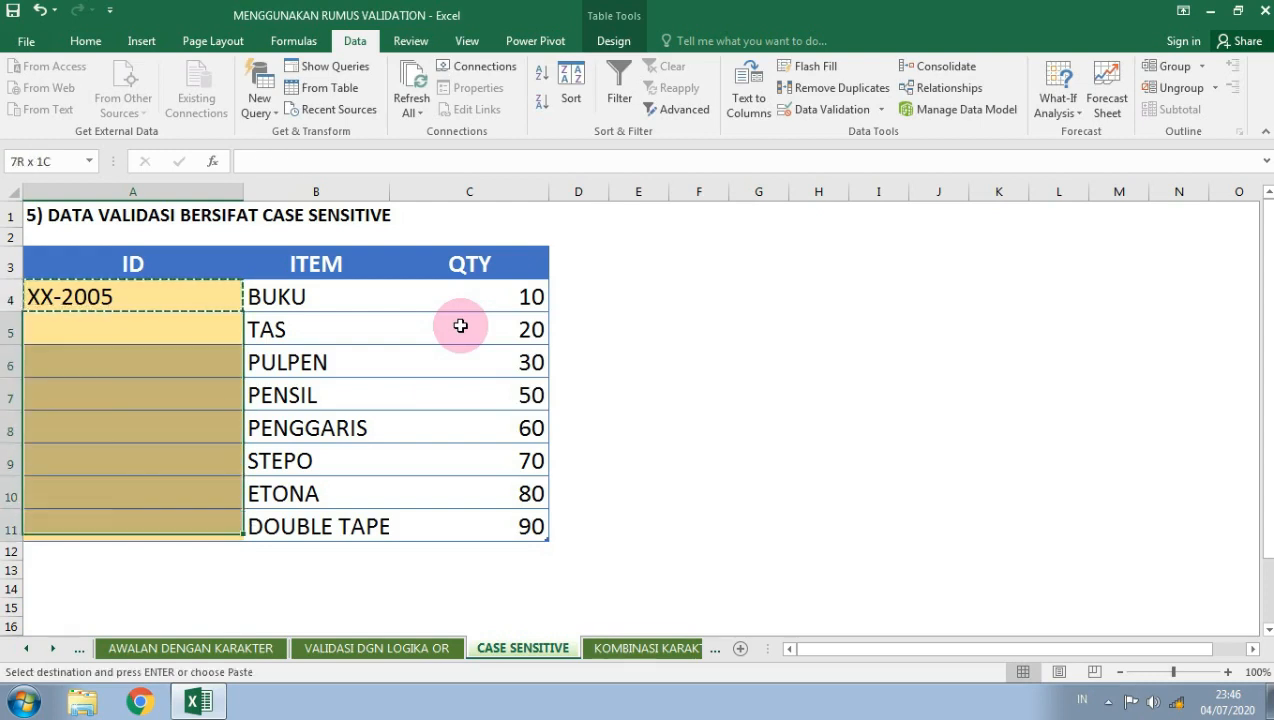
pyautogui.press('Return')
# Open the PULPEN ID in A6 for editing
pyautogui.press('Down')
pyautogui.press('Down')
pyautogui.press('Up')
pyautogui.press('F2')
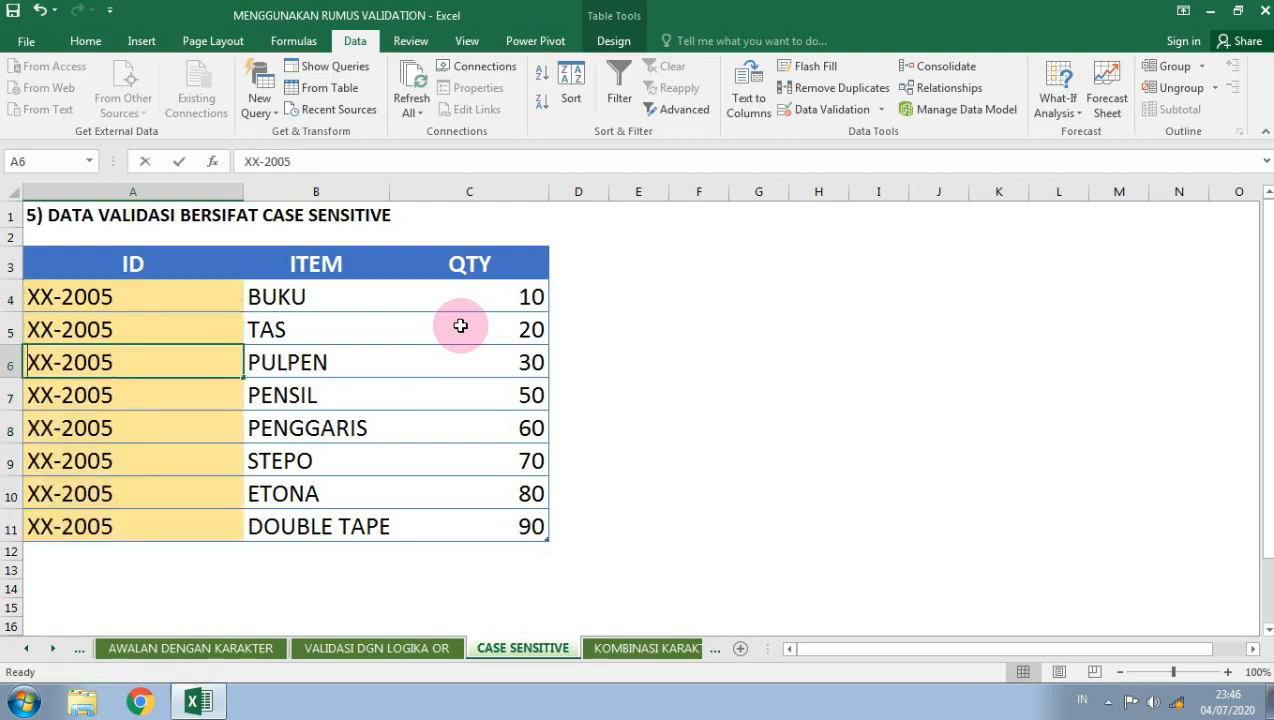
# Change the ID in cell A6 to XX-2006 and the ID in cell A7 to XX-2007
pyautogui.press('BackSpace')
pyautogui.write('6')
pyautogui.press('Return')
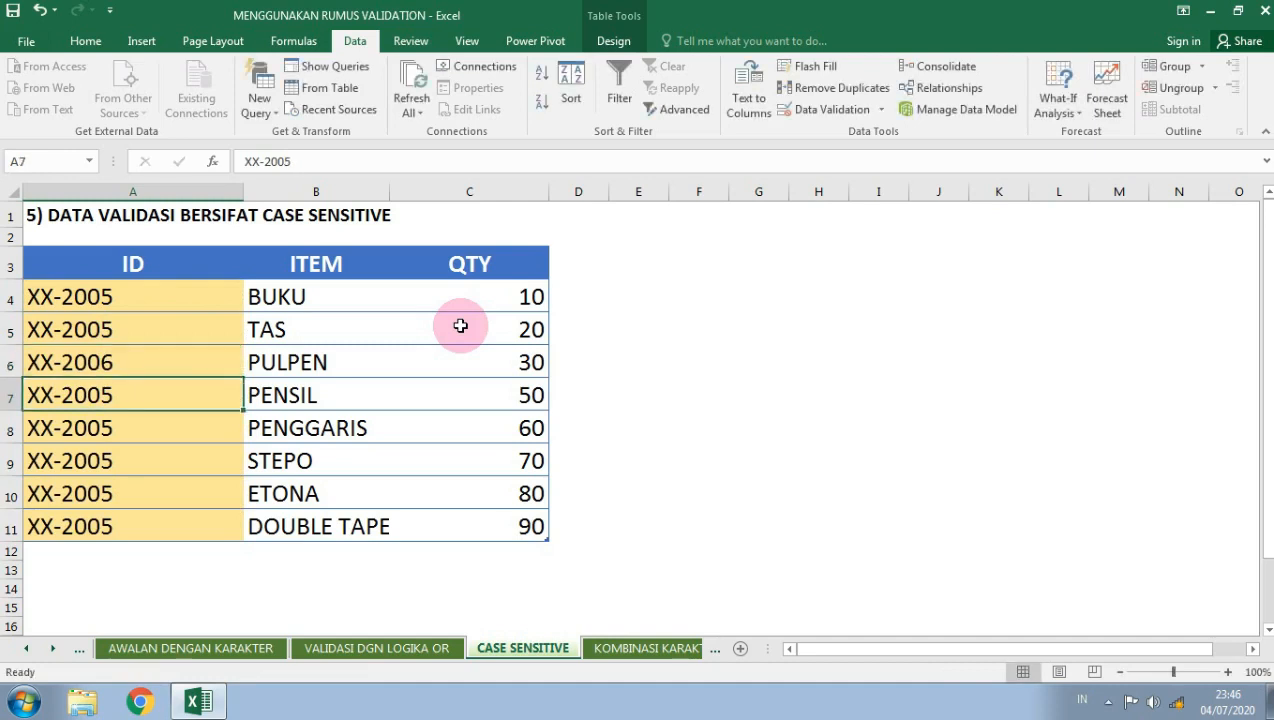
pyautogui.press('F2')
pyautogui.press('BackSpace')
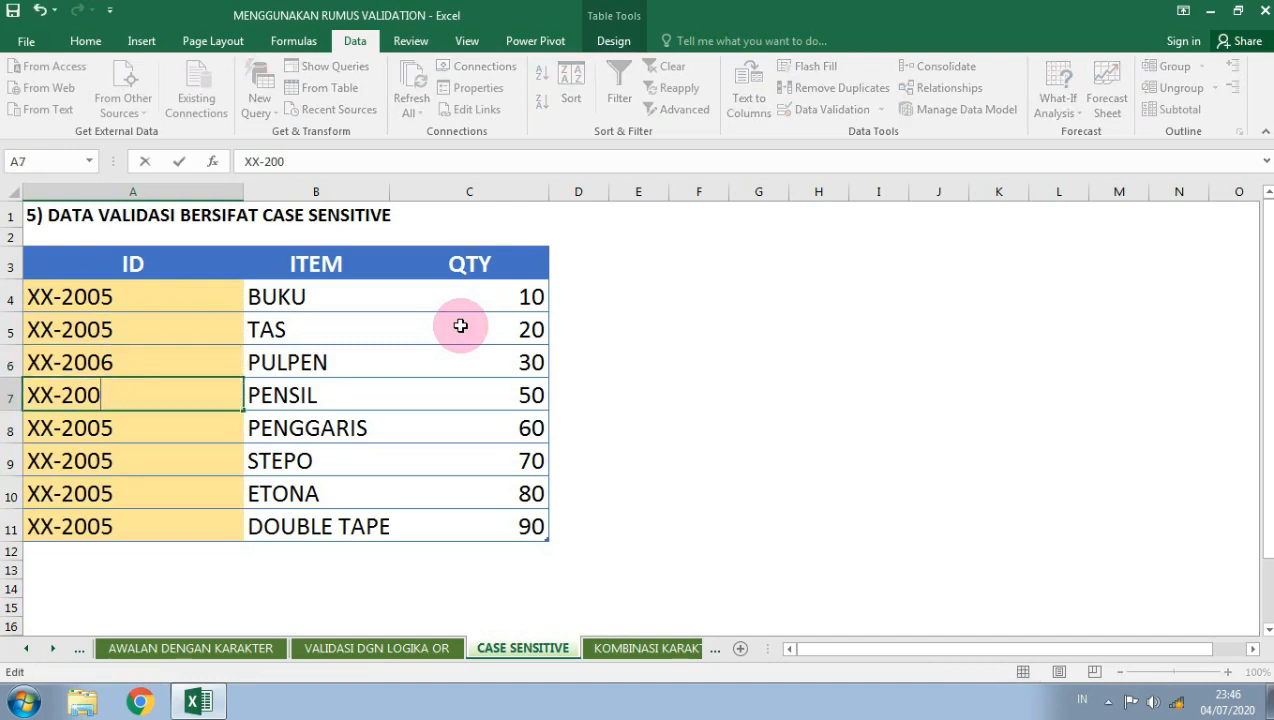
pyautogui.write('7')
pyautogui.press('Return')
# Try to enter aa as the ID in cell A8 to test the validation, and discard the entry
pyautogui.write('aa')
pyautogui.press('Return')
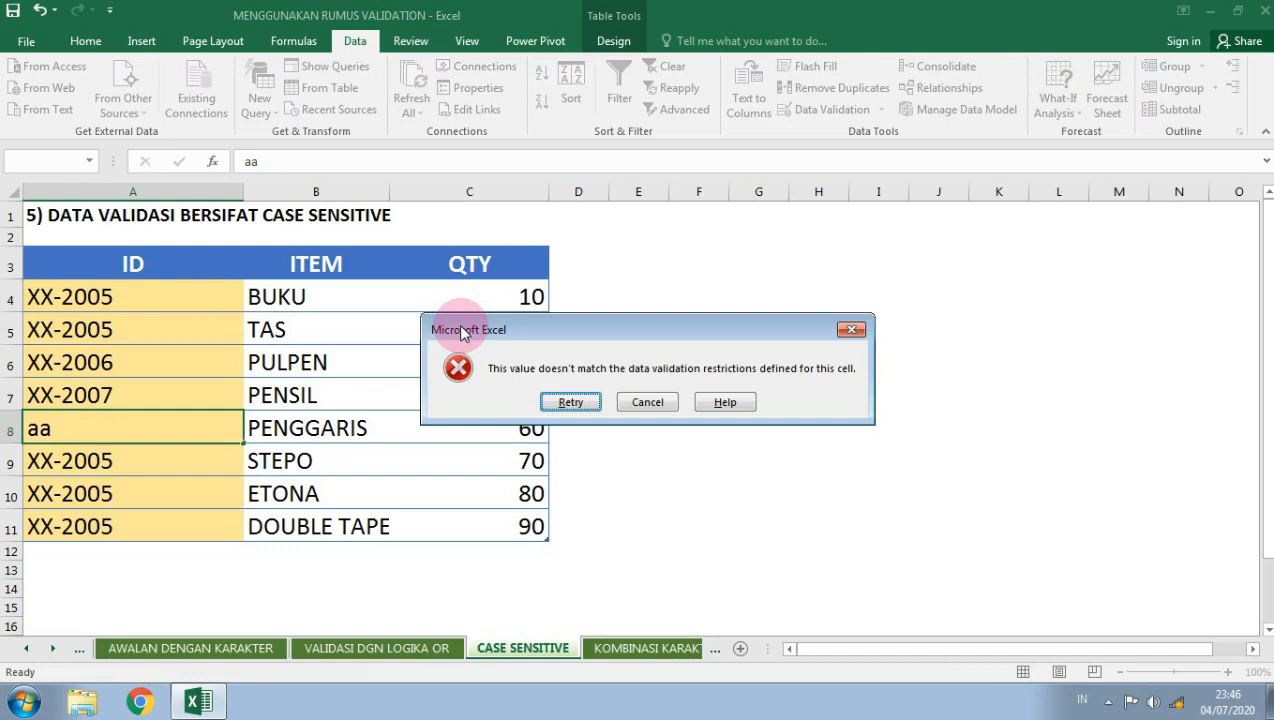
pyautogui.press('Tab')
pyautogui.press('Return')
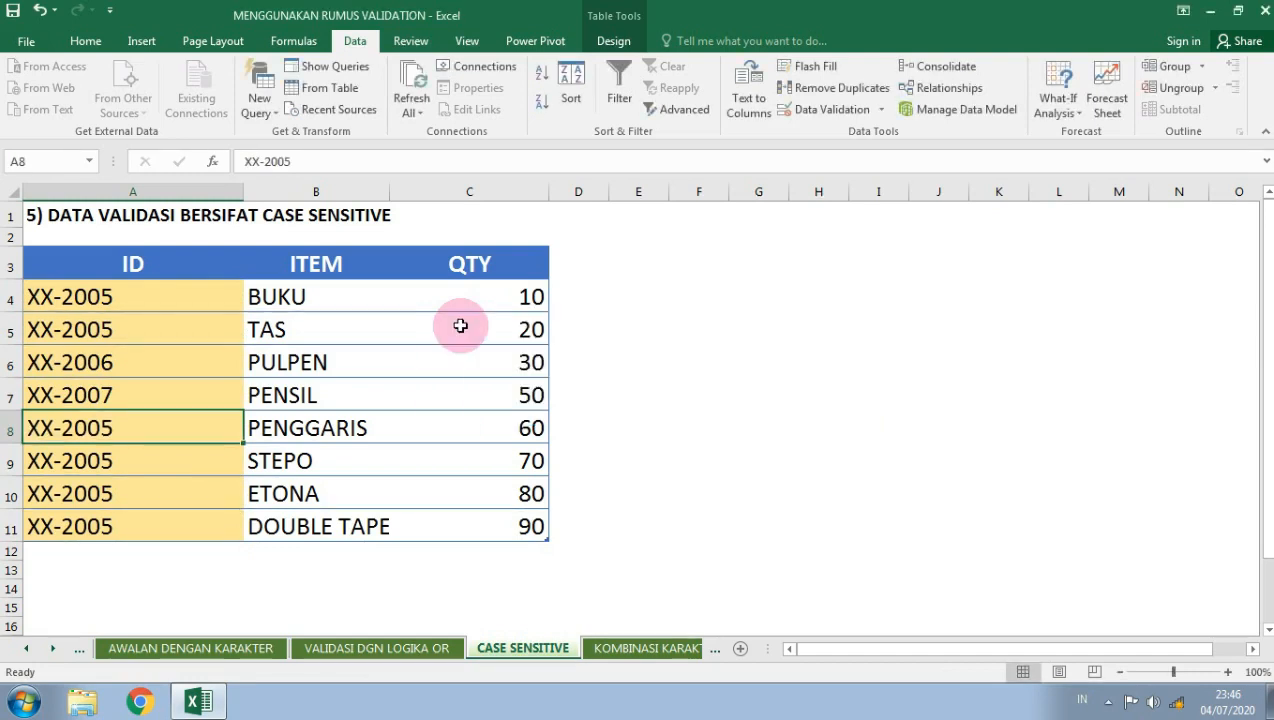
pyautogui.press('Down')
pyautogui.press('Down')
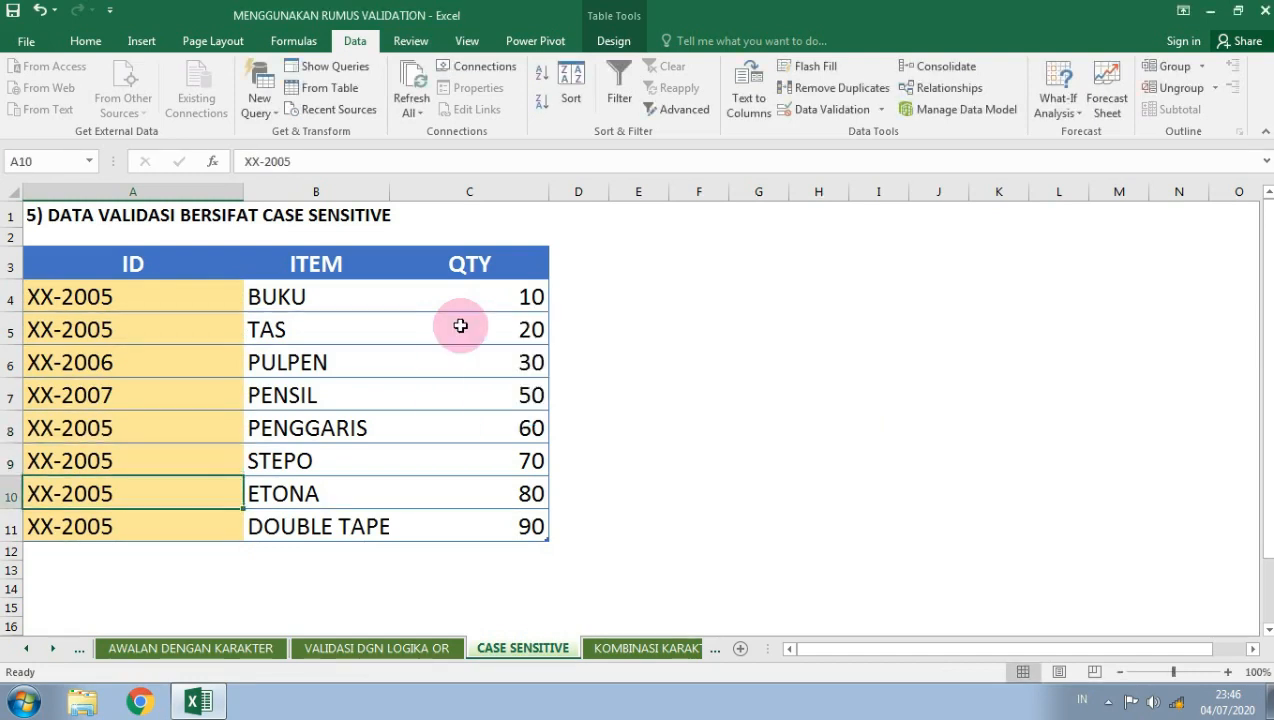
pyautogui.press('Up')
pyautogui.press('Up')
pyautogui.press('Up')
pyautogui.press('Up')
pyautogui.press('Up')
pyautogui.press('Up')
pyautogui.press('Up')
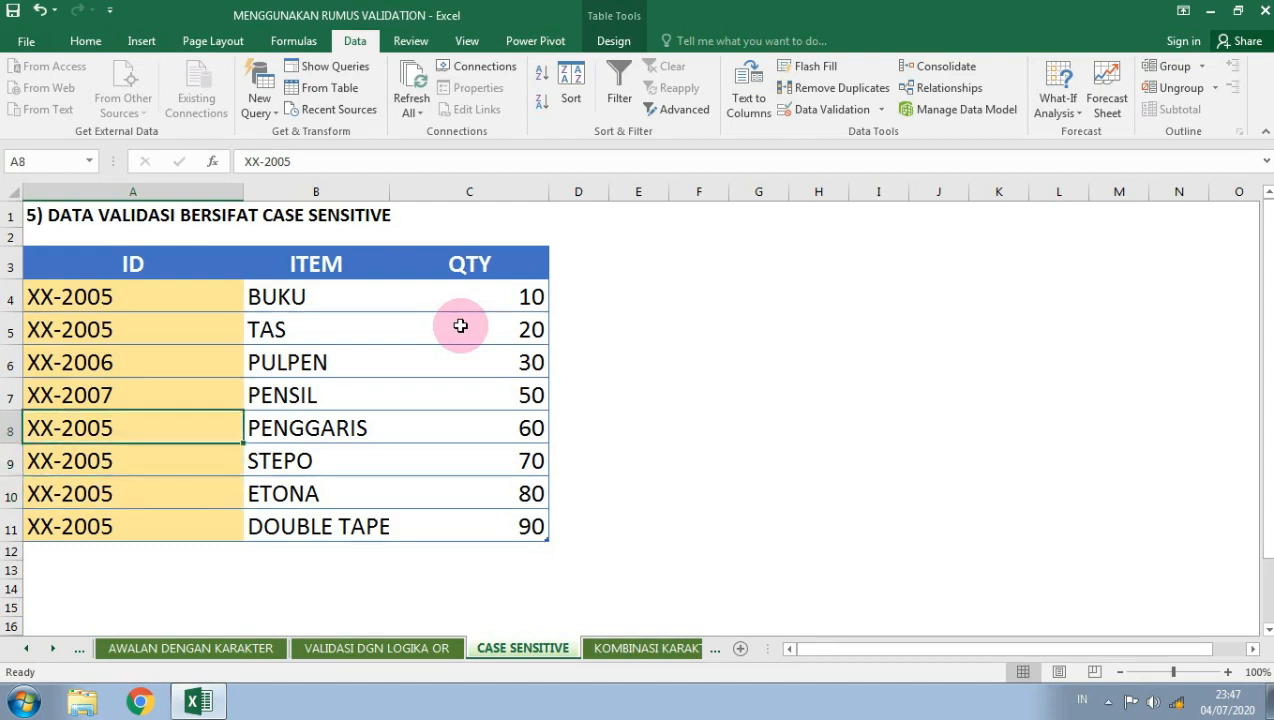
pyautogui.press('Down')
pyautogui.press('Down')
pyautogui.press('Down')
pyautogui.press('Down')
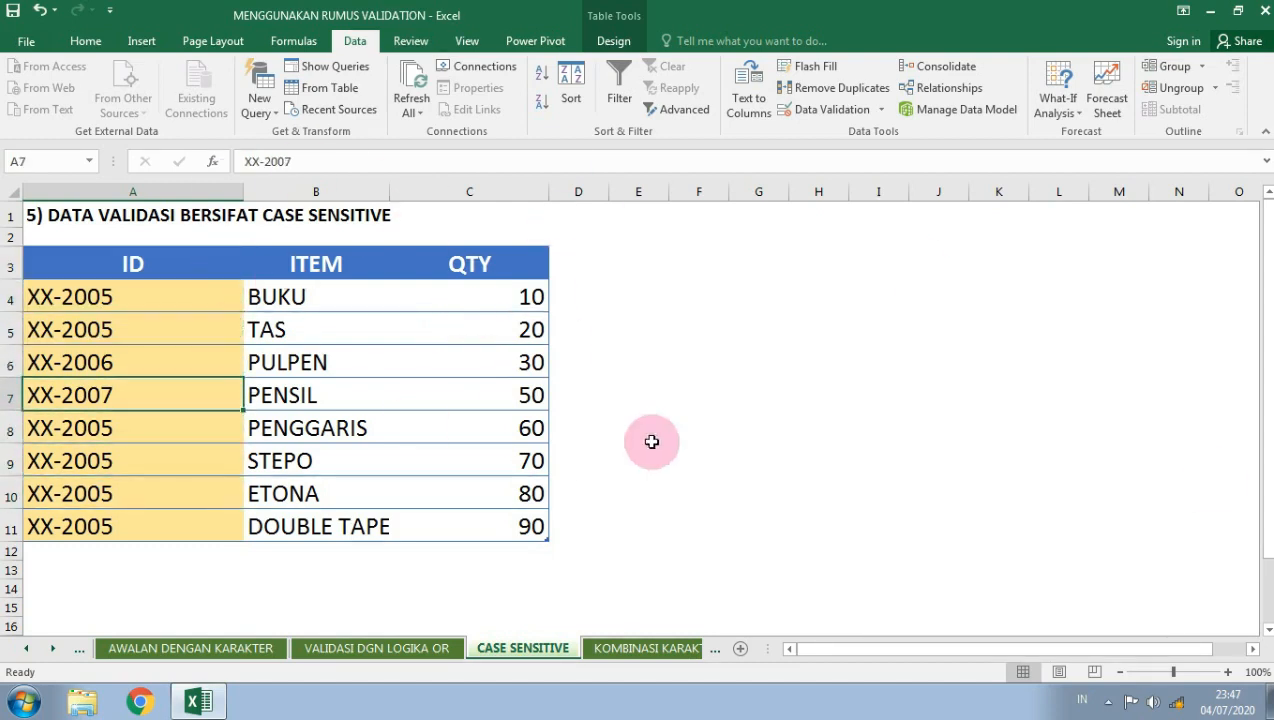
# On the KOMBINASI KARAKTER sheet, set the data validation of the ID cells A4:A11 to allow Custom criteria
pyautogui.click(680, 648)
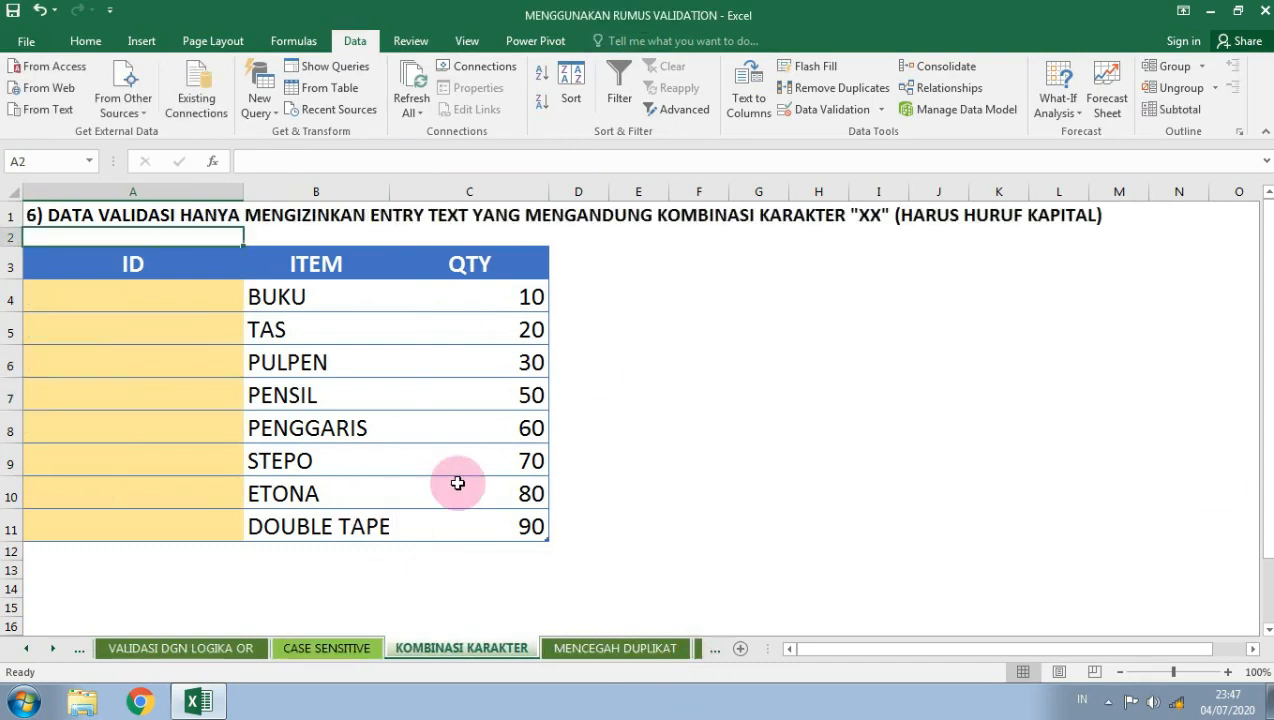
pyautogui.click(183, 299)
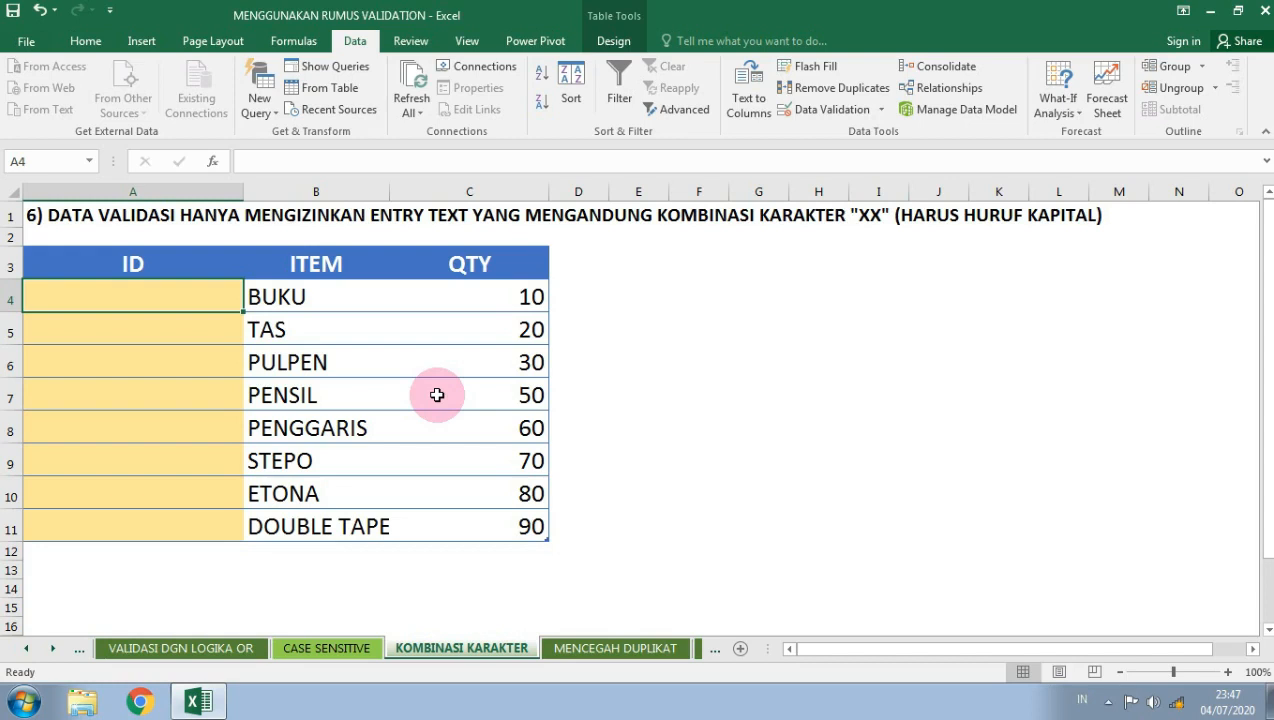
pyautogui.keyDown('shift'); pyautogui.click(185, 515); pyautogui.keyUp('shift')
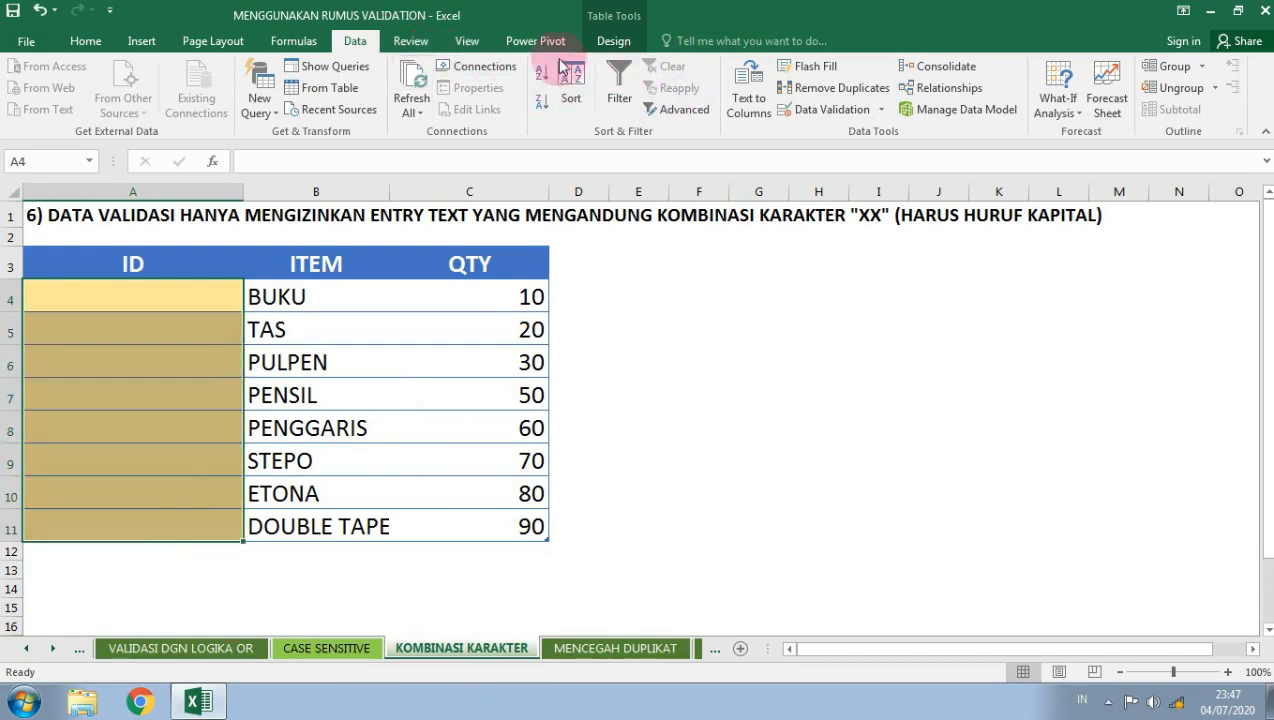
pyautogui.click(805, 109)
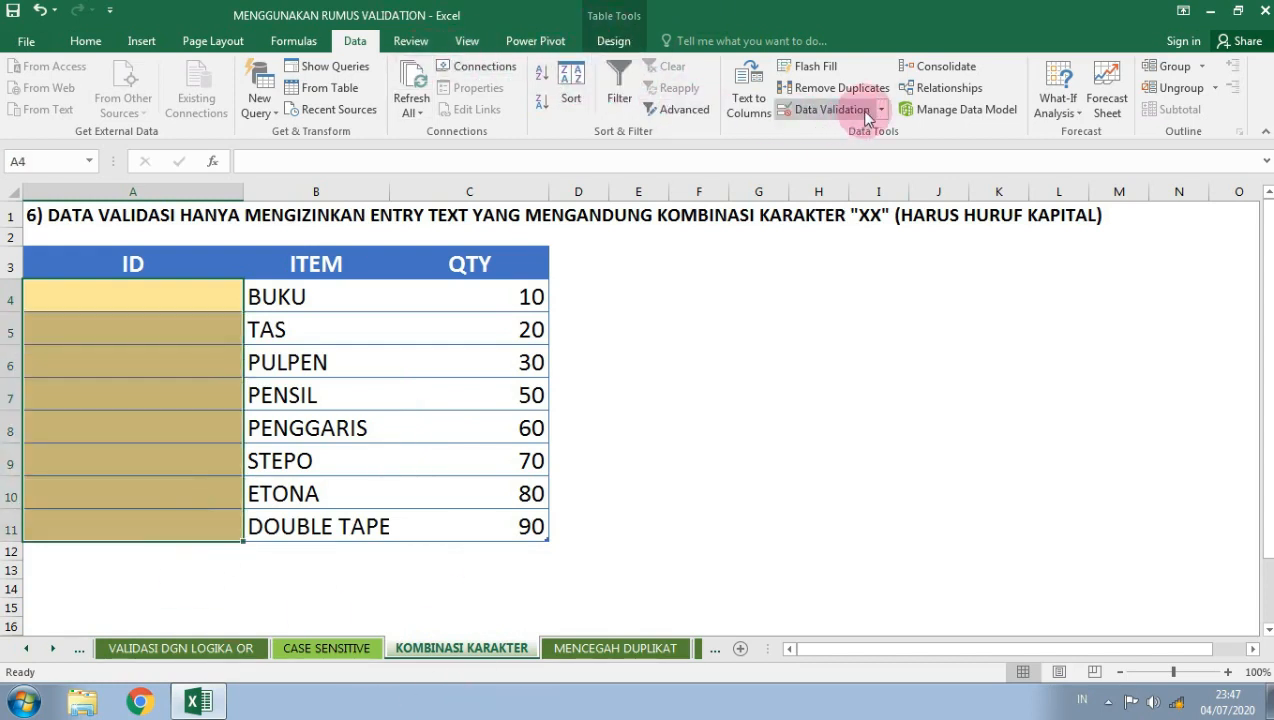
pyautogui.click(724, 282)
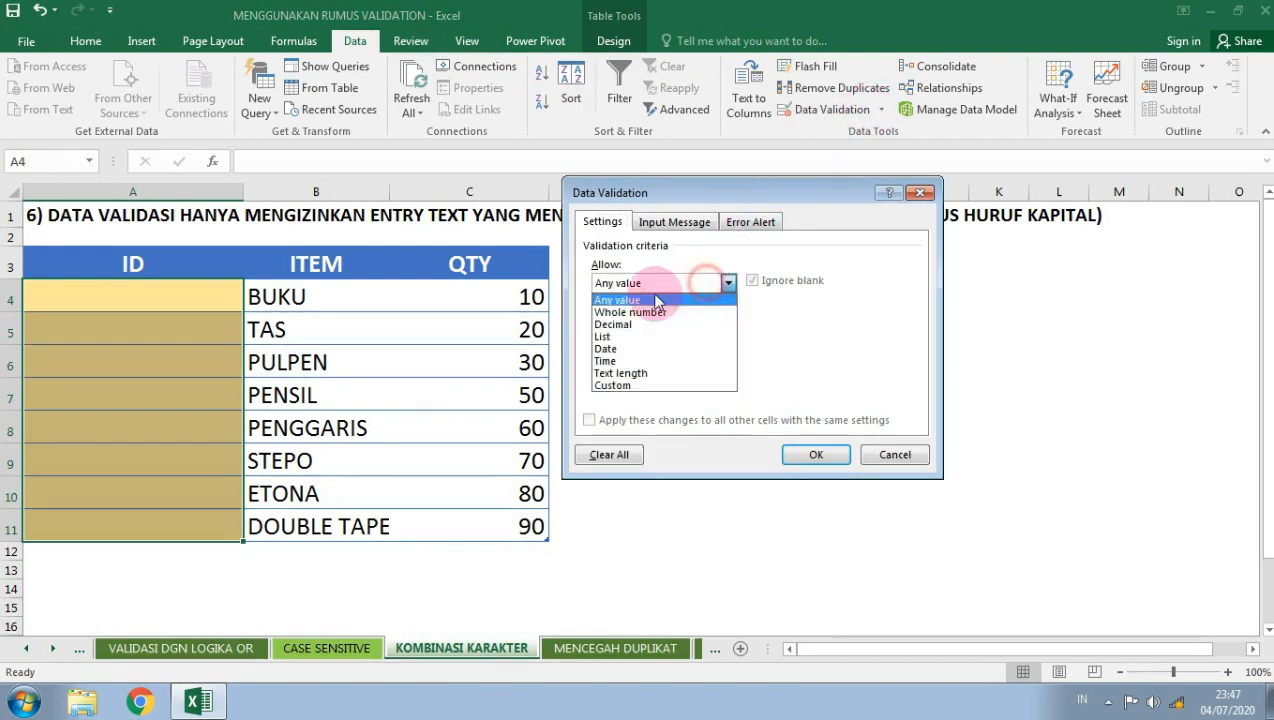
pyautogui.click(643, 376)
# Enter =ISNUMBER(FIND("XX";A4)) as the custom validation formula and apply it to the ID cells
pyautogui.click(656, 358)
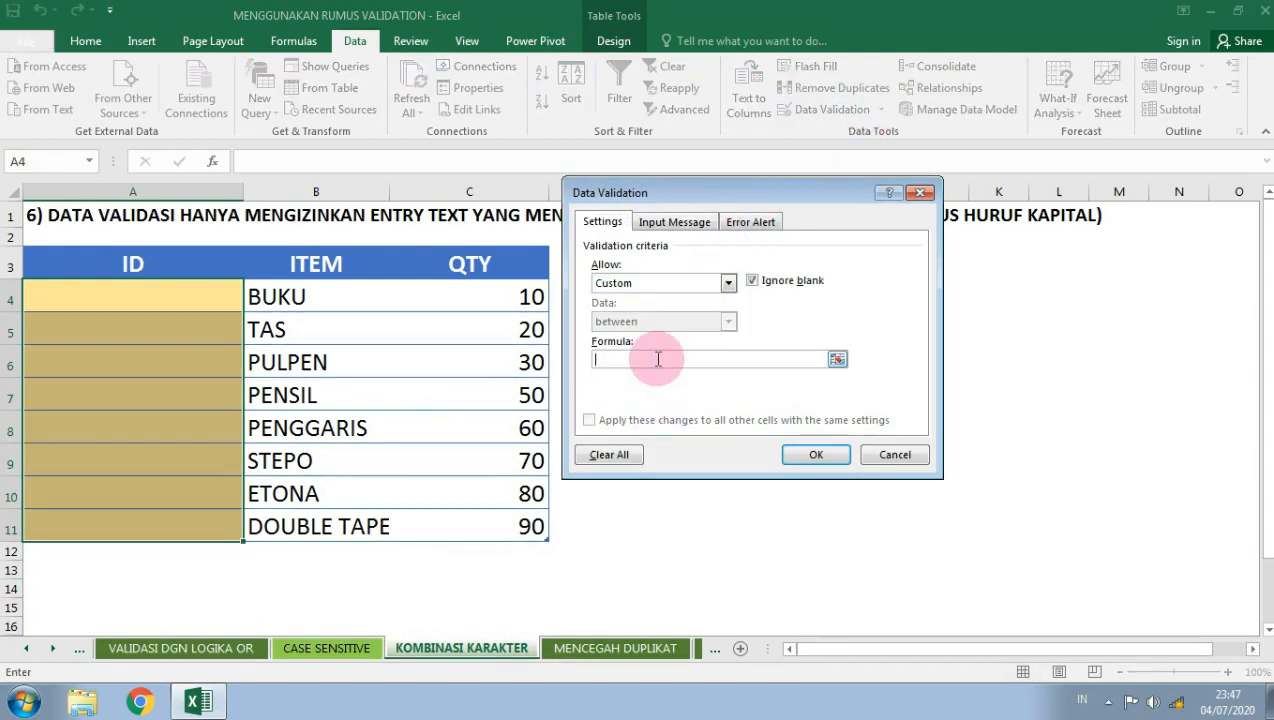
pyautogui.write('=isnu')
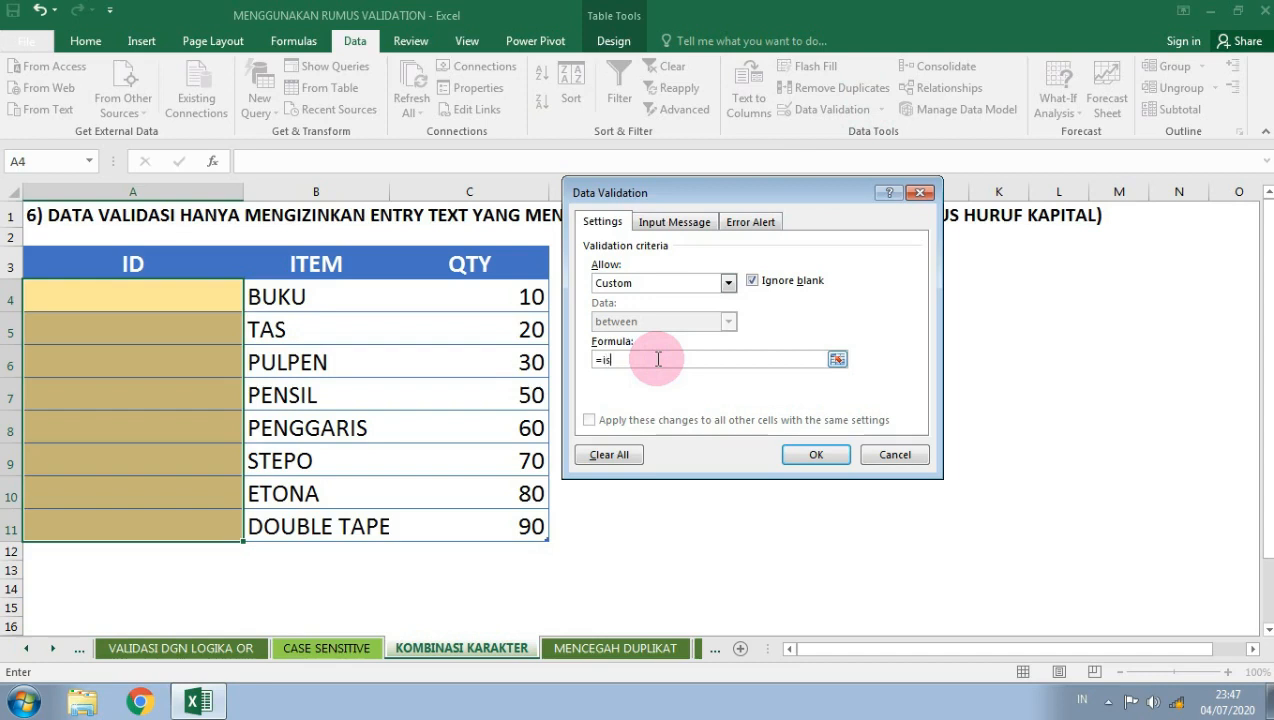
pyautogui.press('BackSpace')
pyautogui.press('BackSpace')
pyautogui.press('BackSpace')
pyautogui.press('BackSpace')
pyautogui.write('ISNUMBER(FIND')
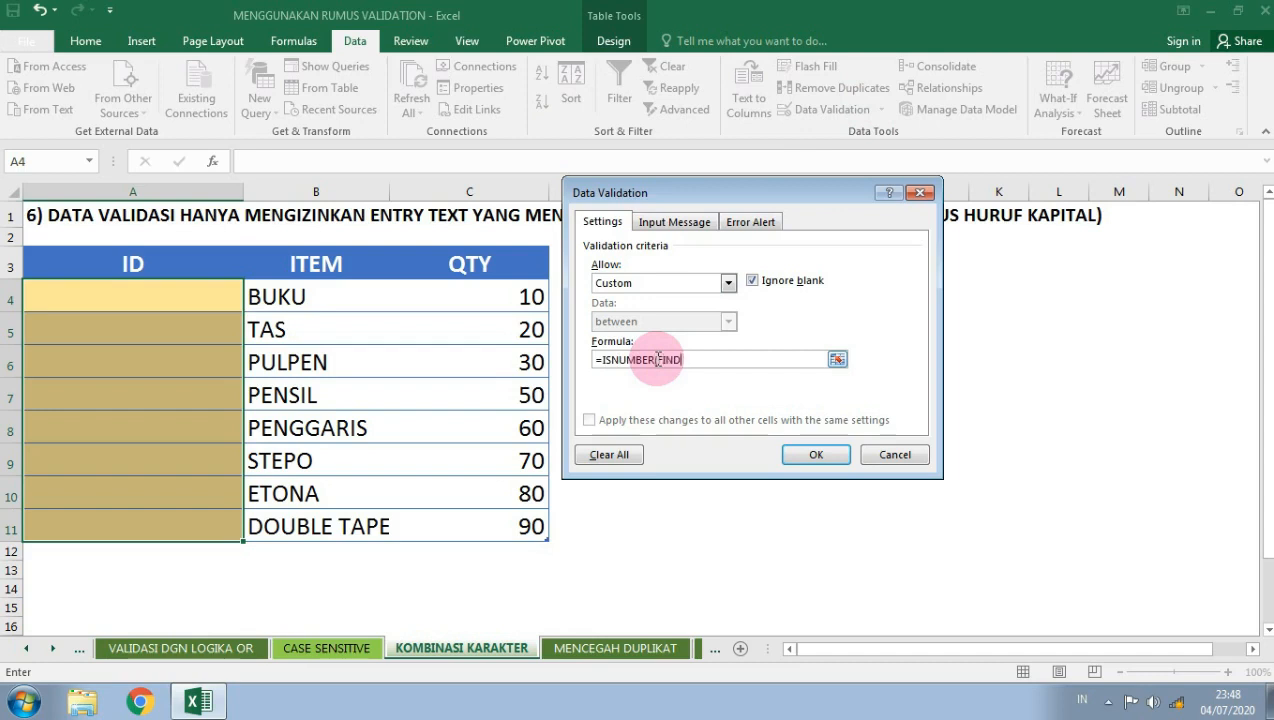
pyautogui.write('("XX";A4')
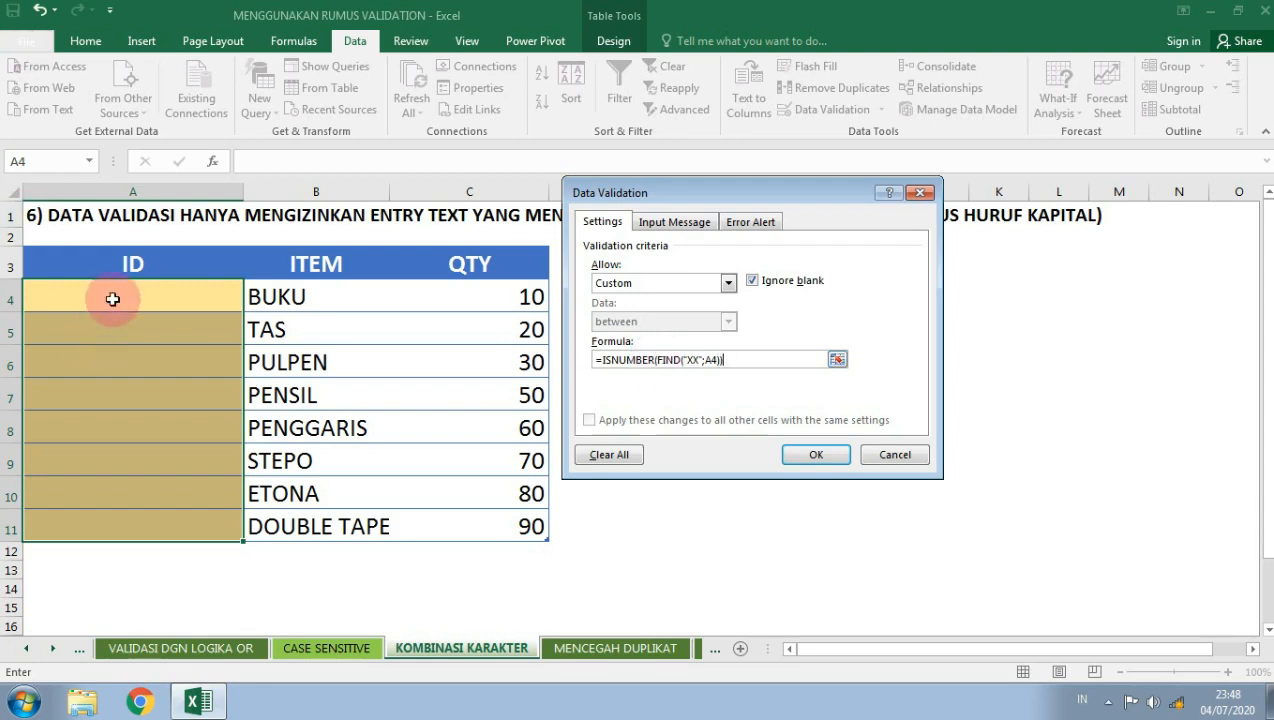
pyautogui.press('Return')
# Enter the IDs XX-002-003 in cell A4, 002-XX-005 in A5 and 005-002-XX in A6
pyautogui.click(113, 299)
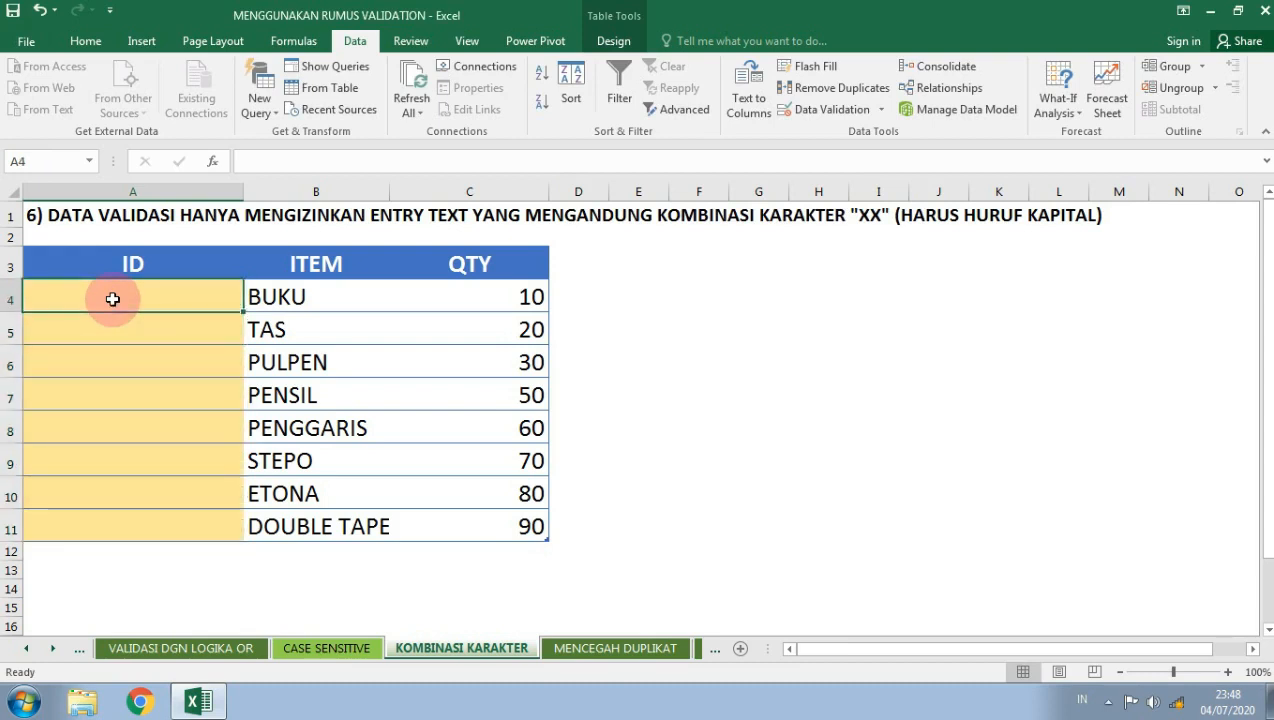
pyautogui.write('X')
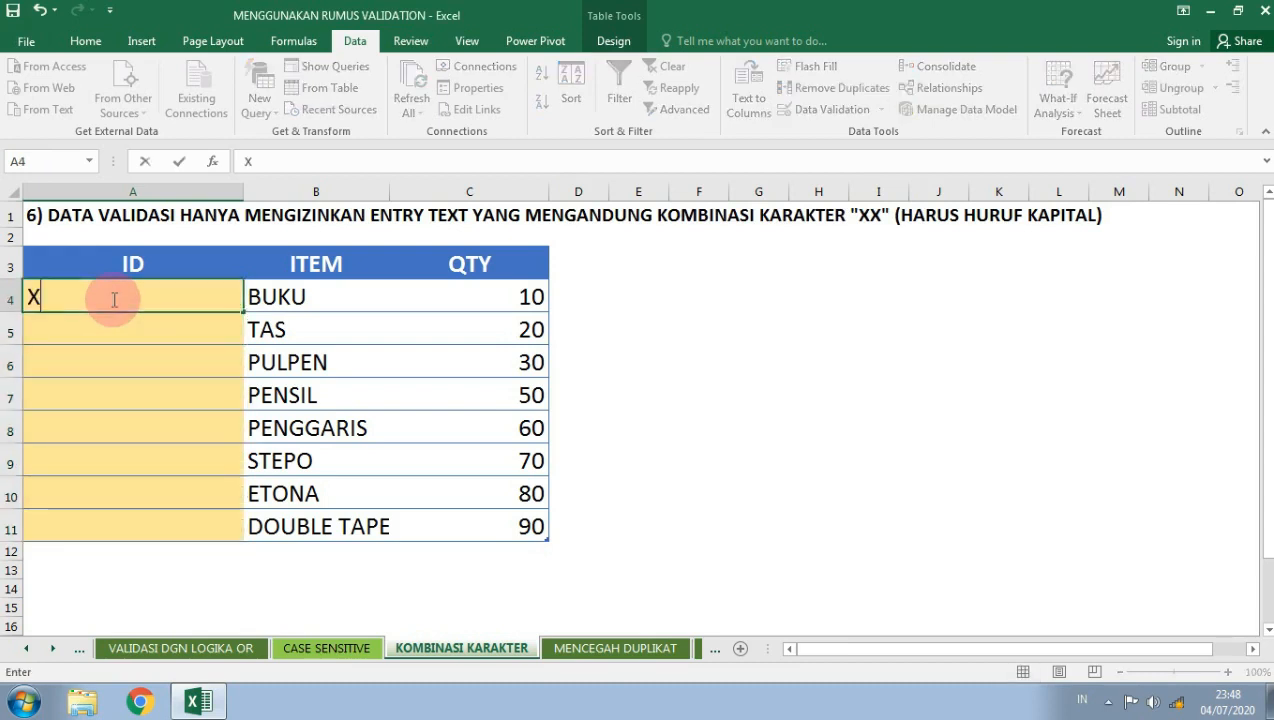
pyautogui.write('X-002-003')
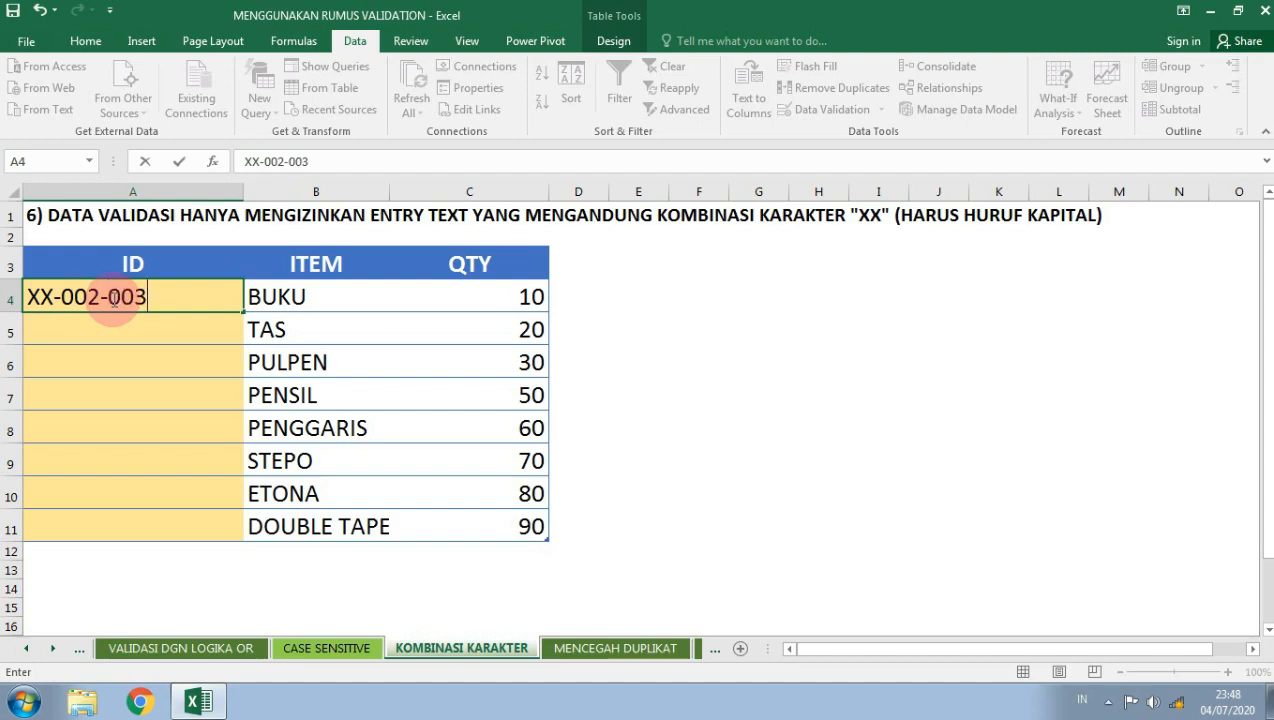
pyautogui.press('Return')
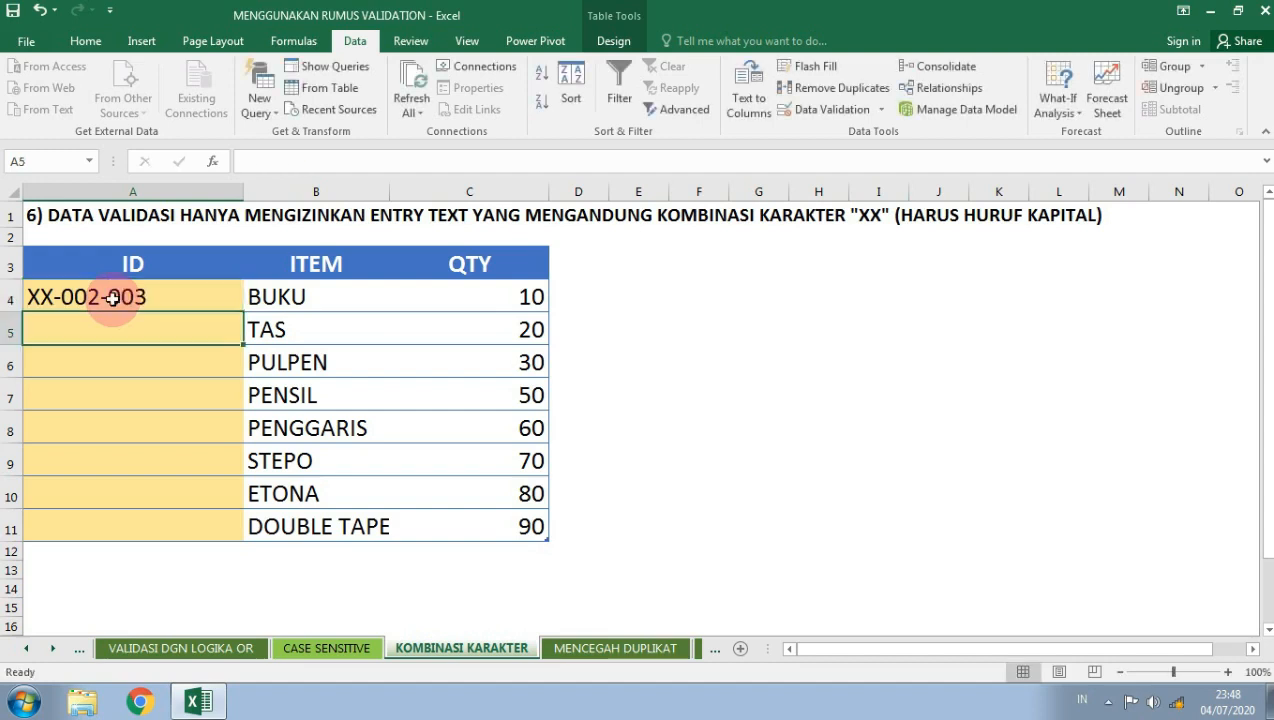
pyautogui.write('002-')
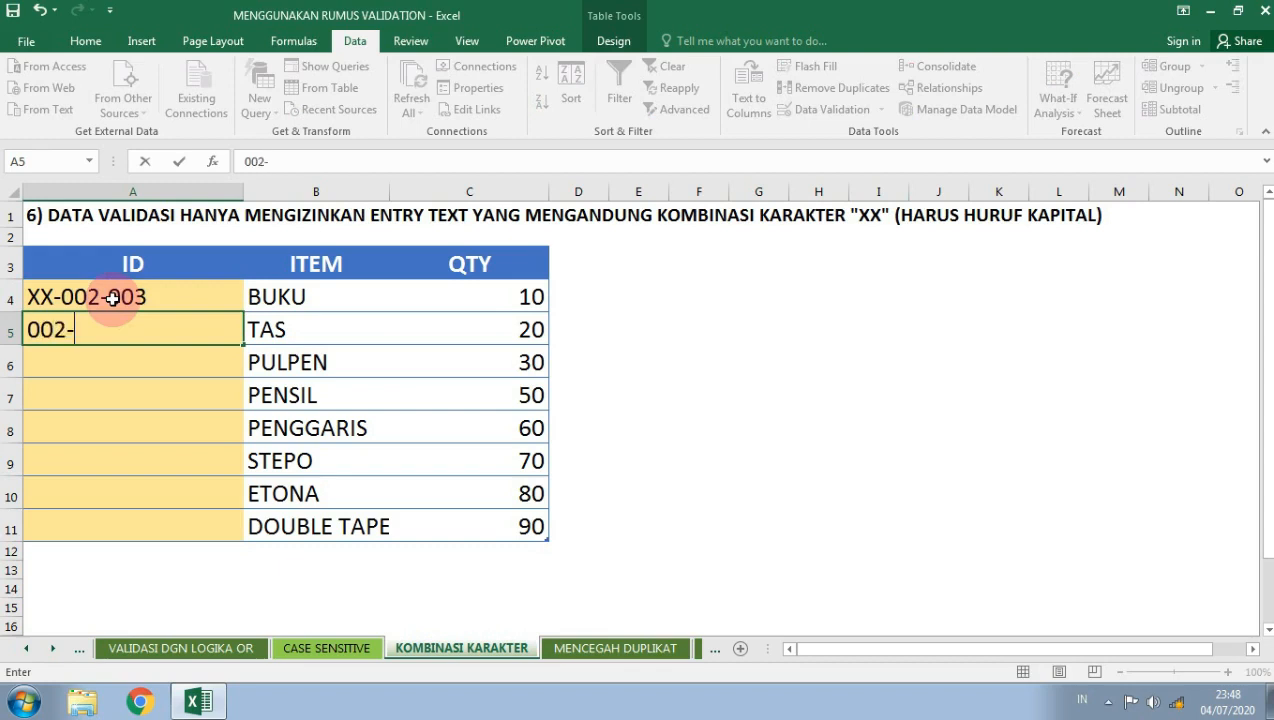
pyautogui.write('XX-005')
pyautogui.press('Return')
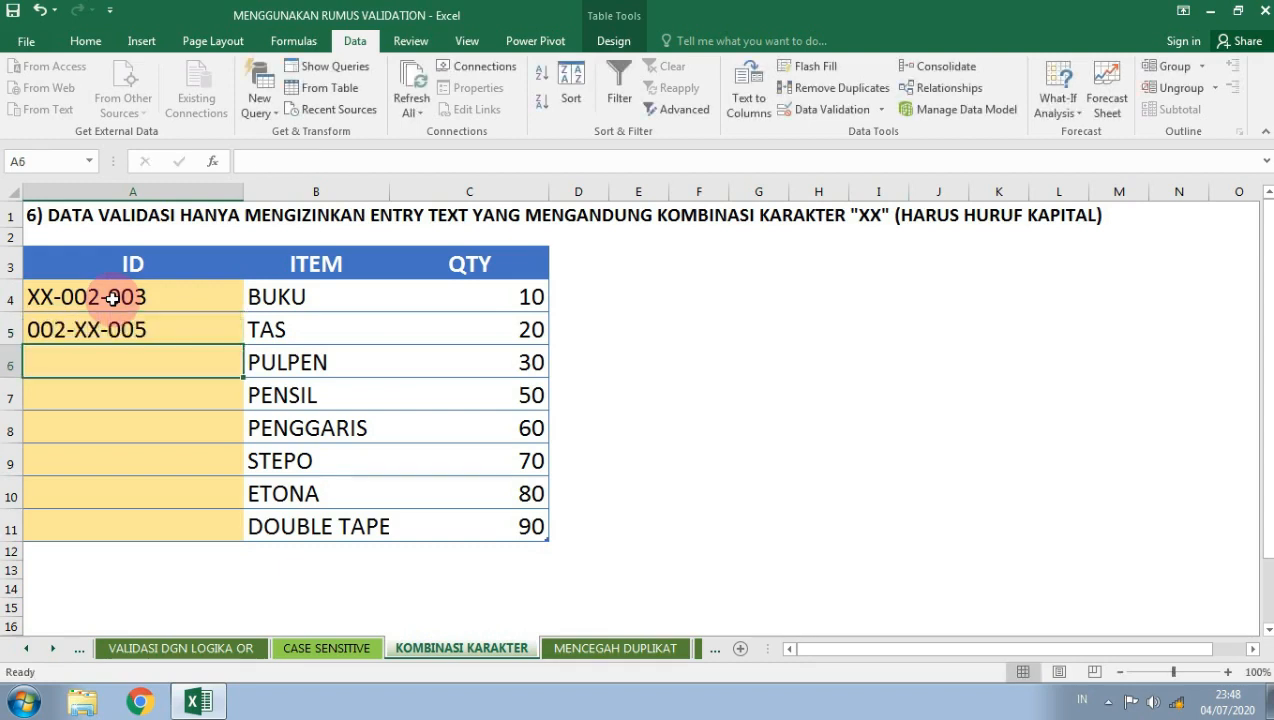
pyautogui.write('005')
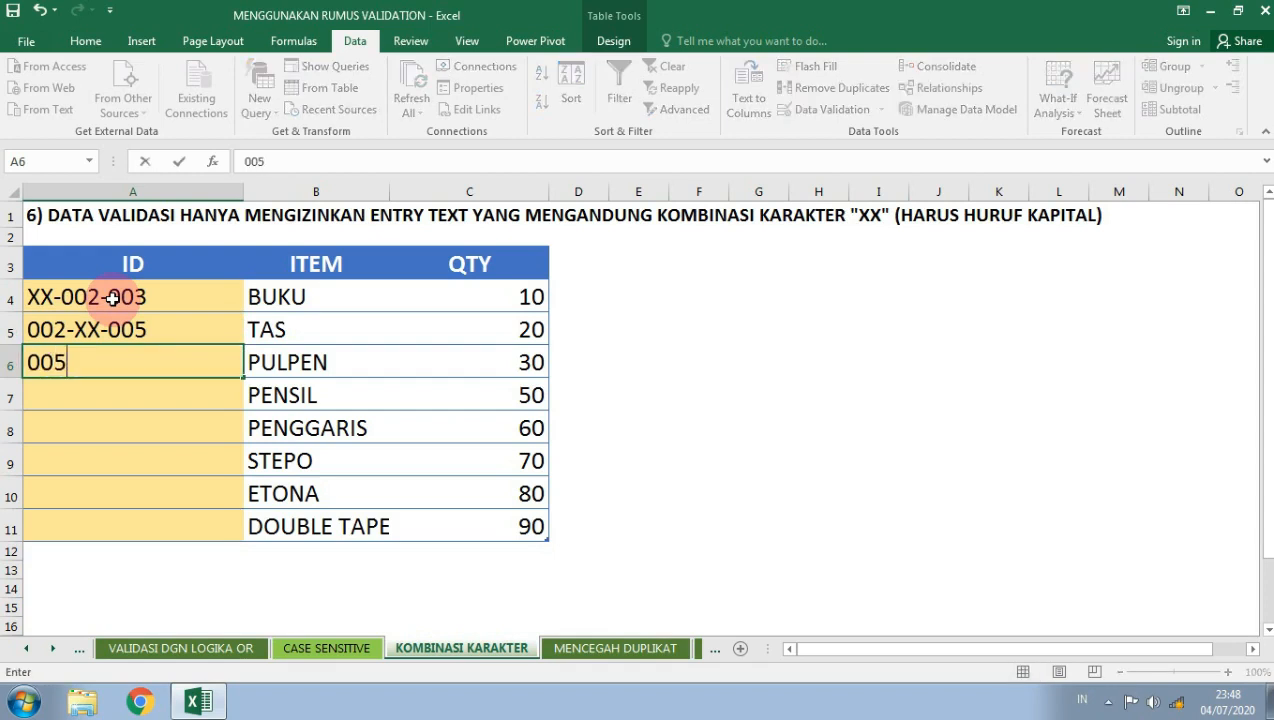
pyautogui.write('-002-XX')
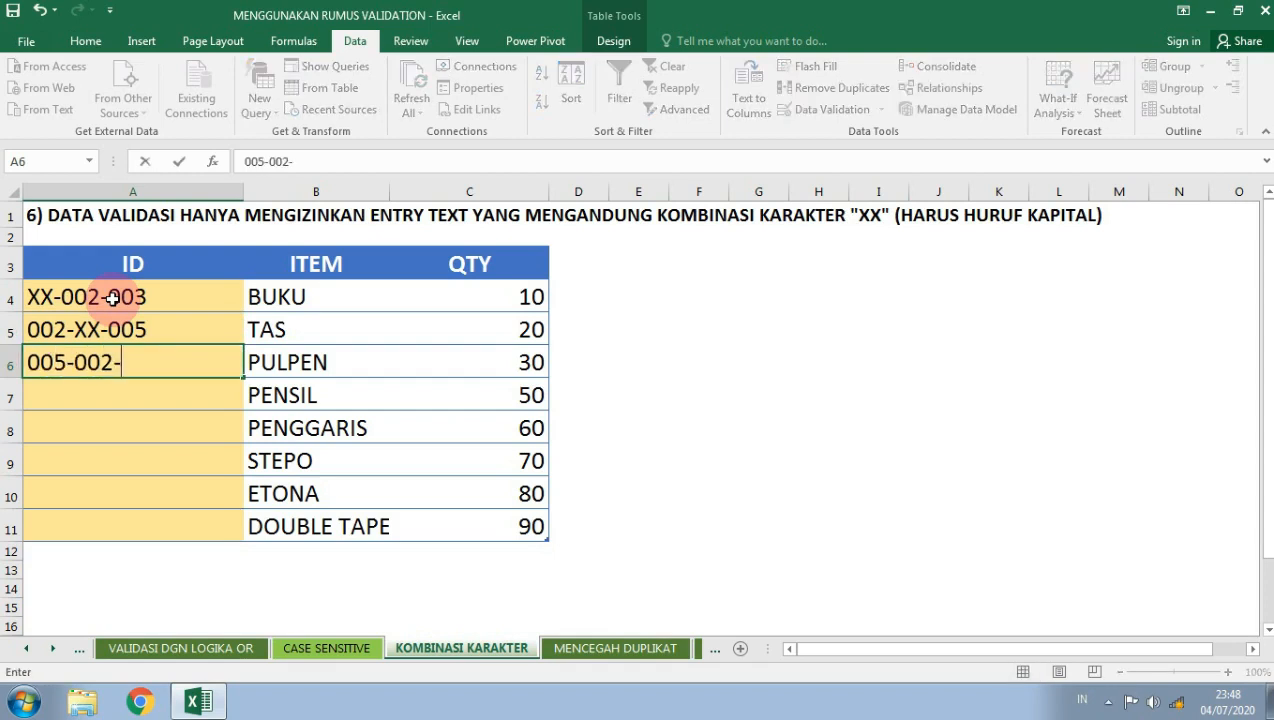
pyautogui.press('Return')
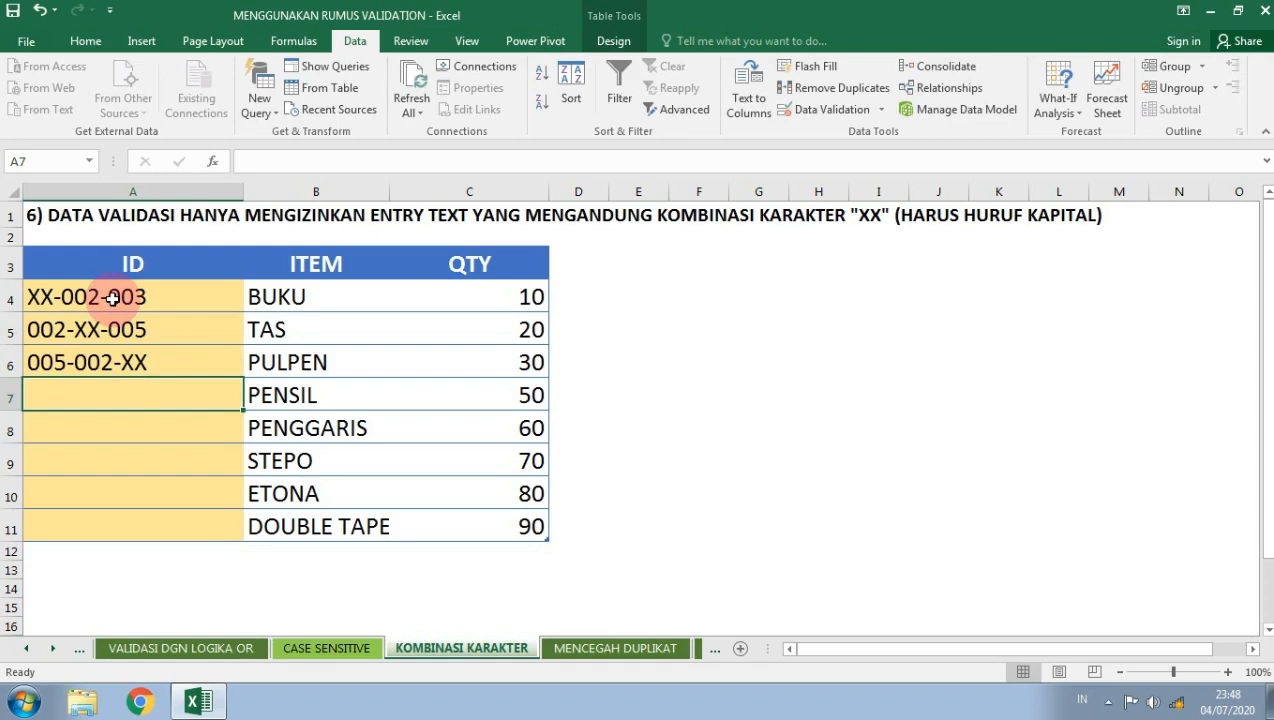
# Try to enter the lowercase ID xx-002-004 in cell A7, and discard the entry
pyautogui.write('xx-002-004')
pyautogui.press('Return')
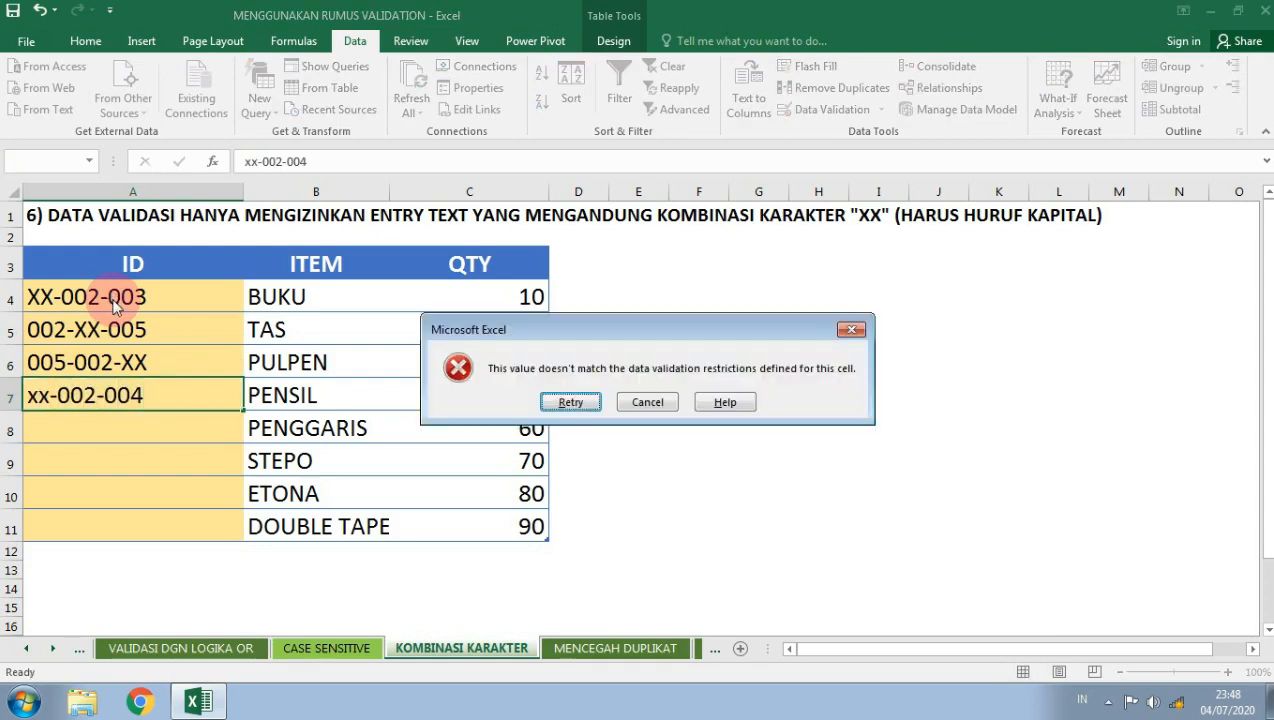
pyautogui.press('Escape')
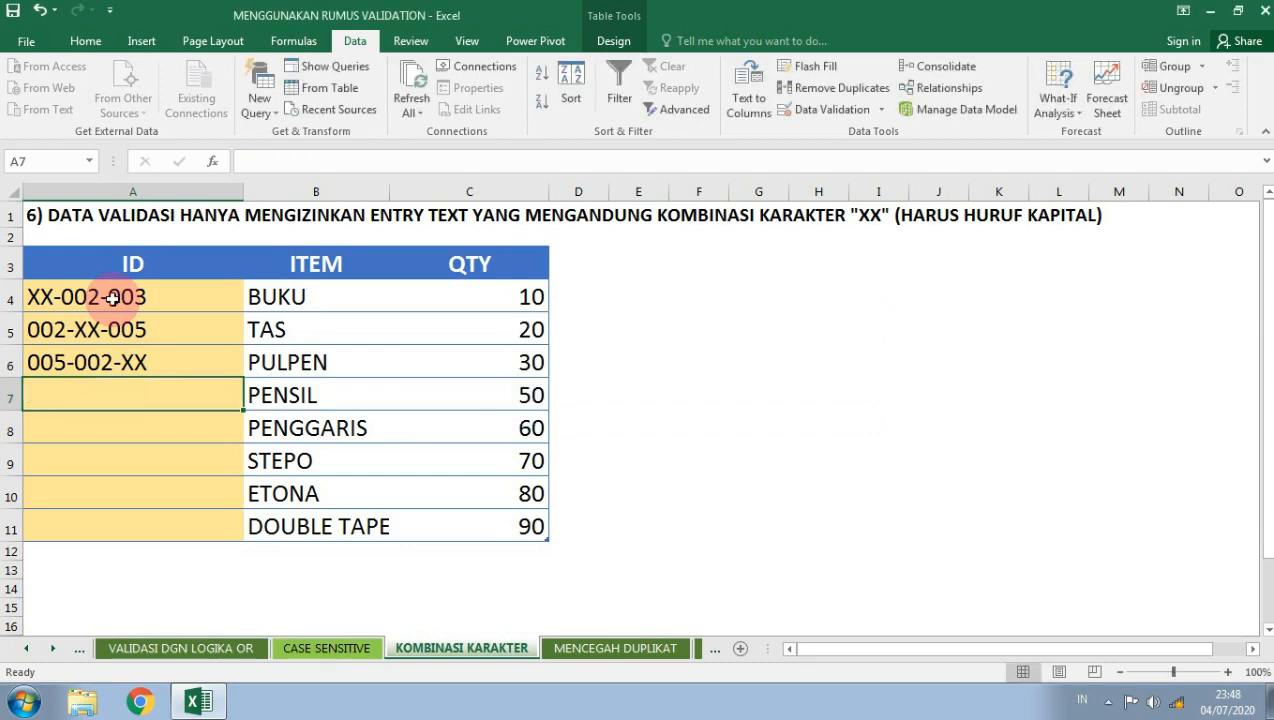
# Enter the ID XX-XX-002 in cell A7 for PENSIL
pyautogui.write('XX-')
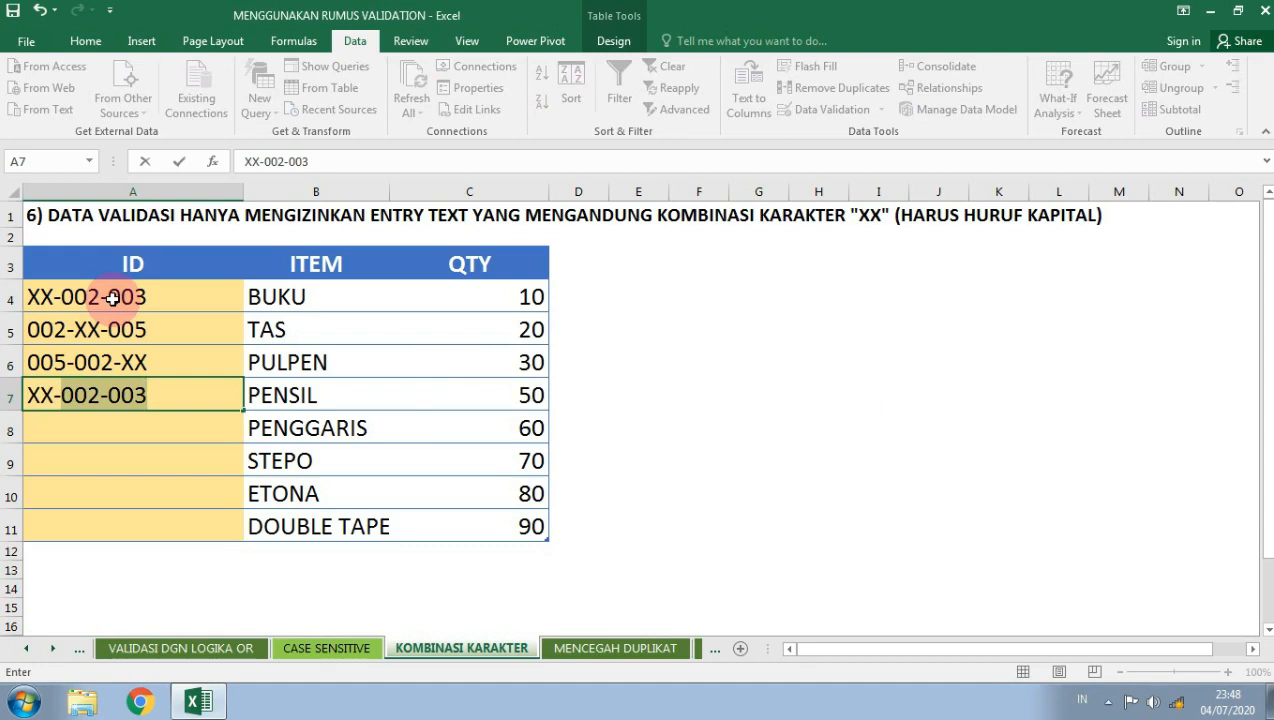
pyautogui.write('XX-002')
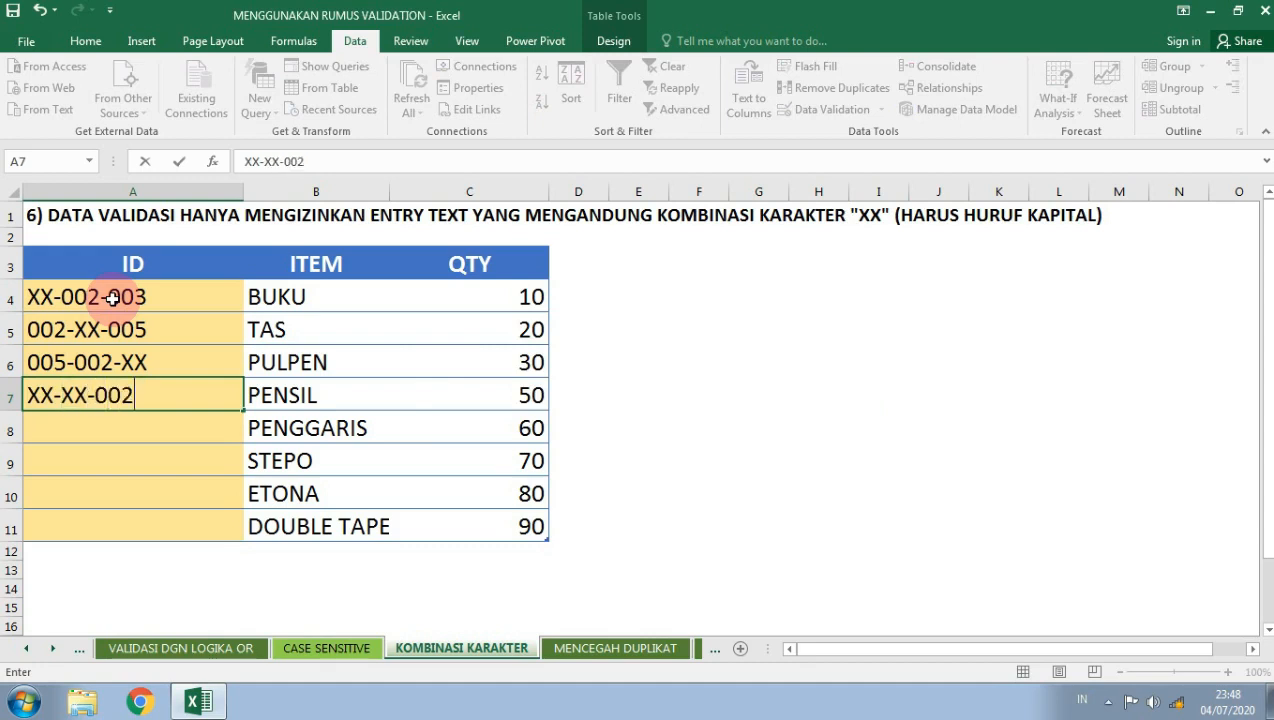
pyautogui.press('Return')
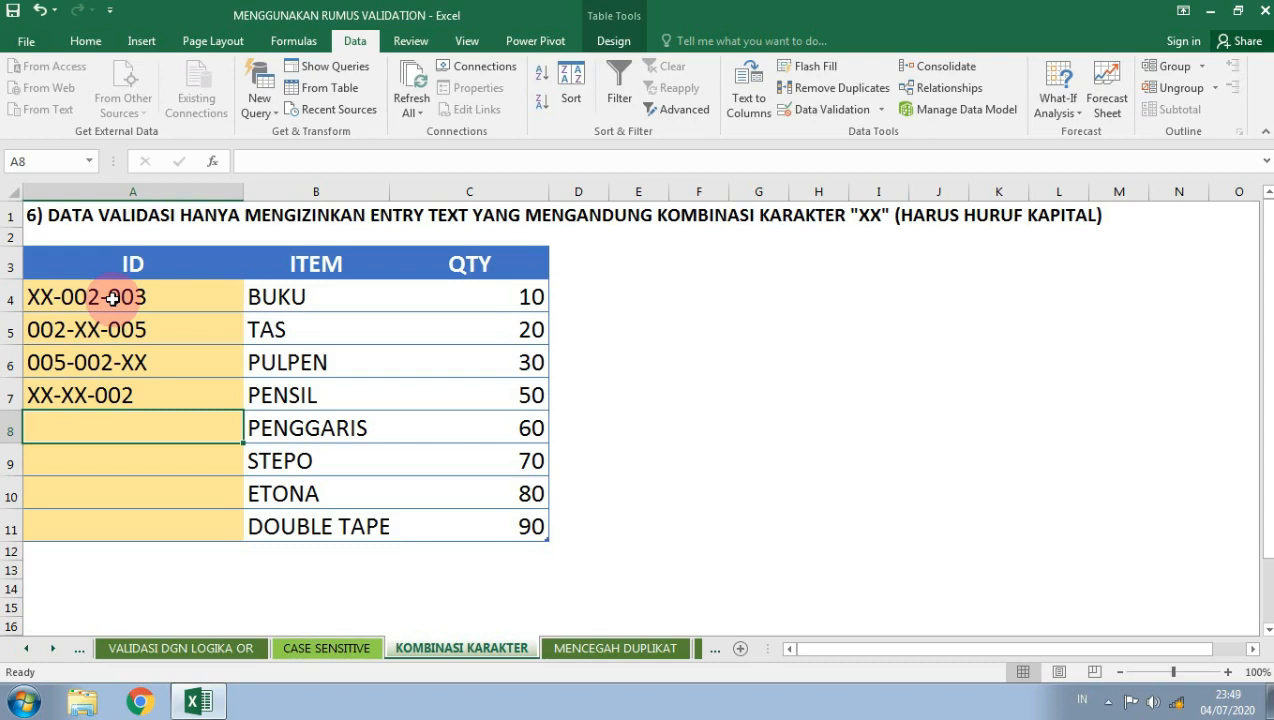
# Try to enter the mixed-case ID 003-Xx-006 in cell A8, and discard the entry
pyautogui.write('003-')
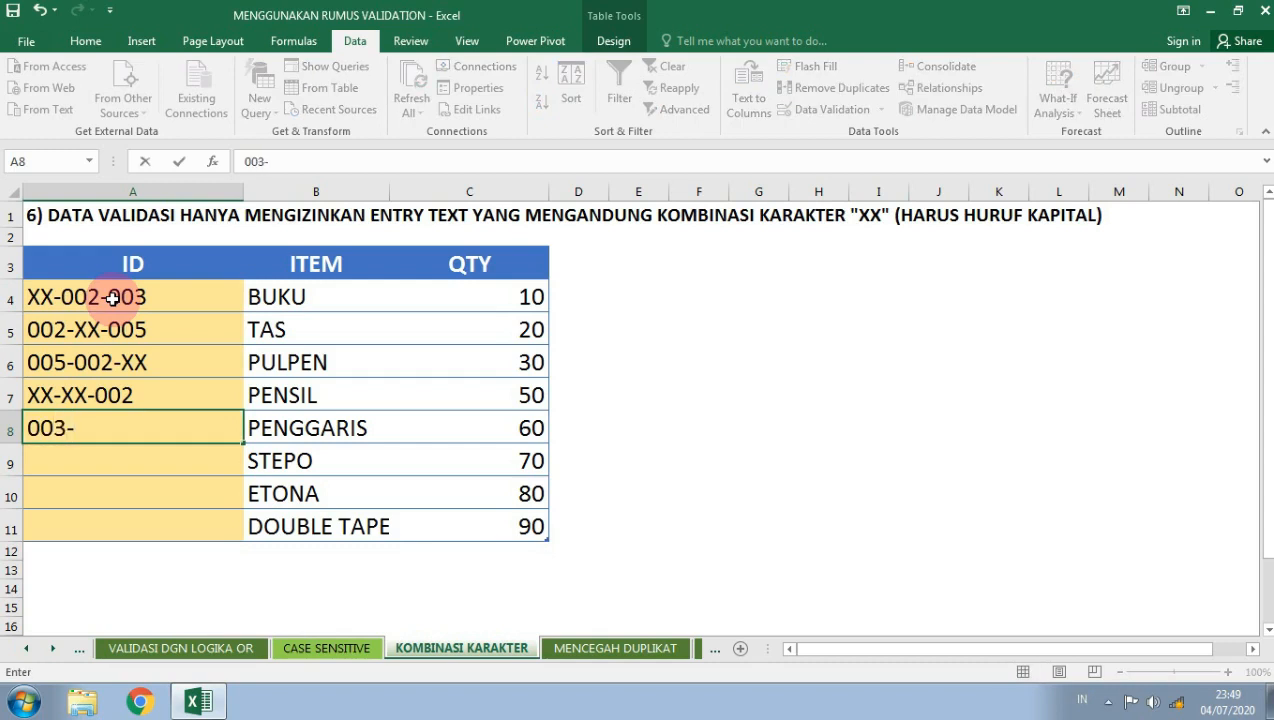
pyautogui.write('Xx-00')
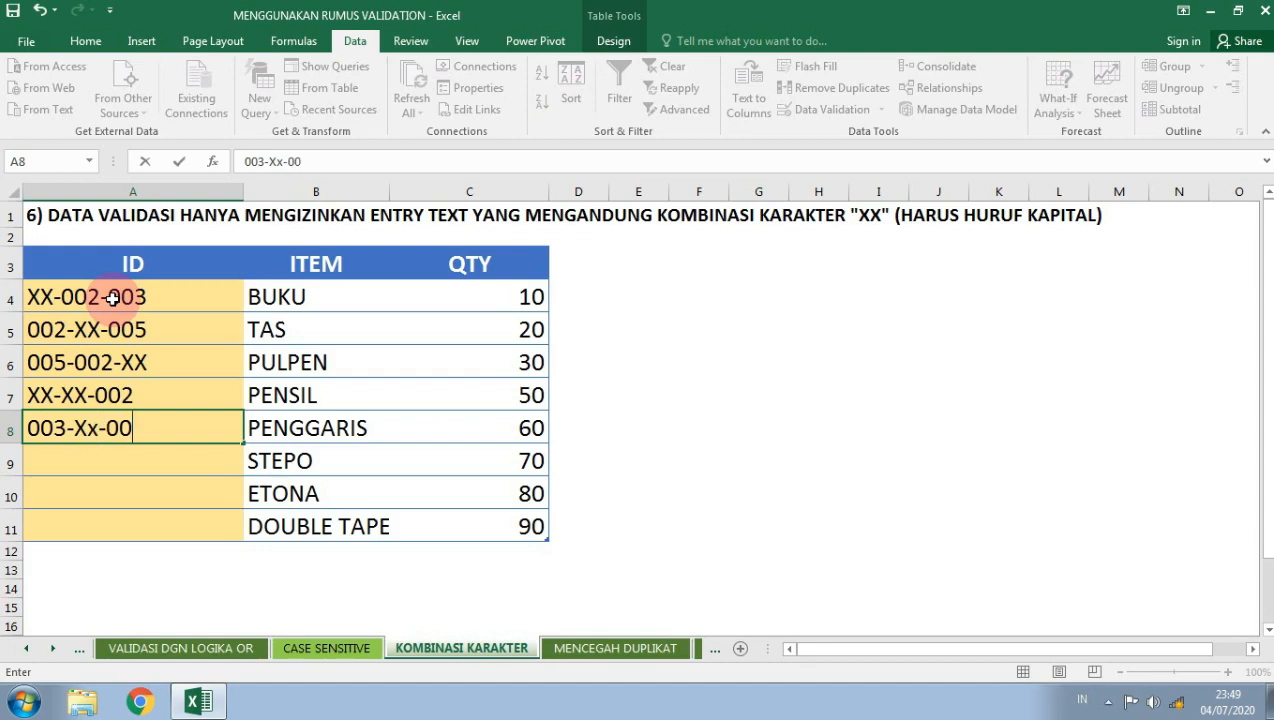
pyautogui.write('6')
pyautogui.press('Return')
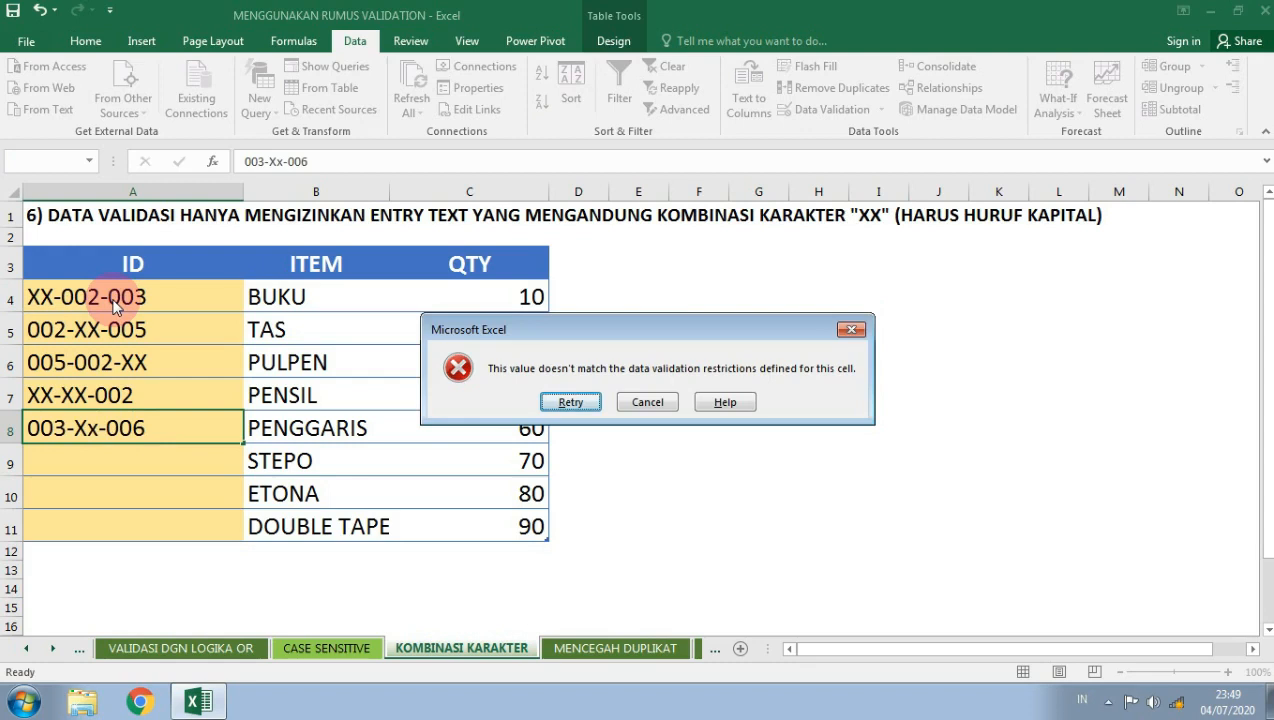
pyautogui.press('Tab')
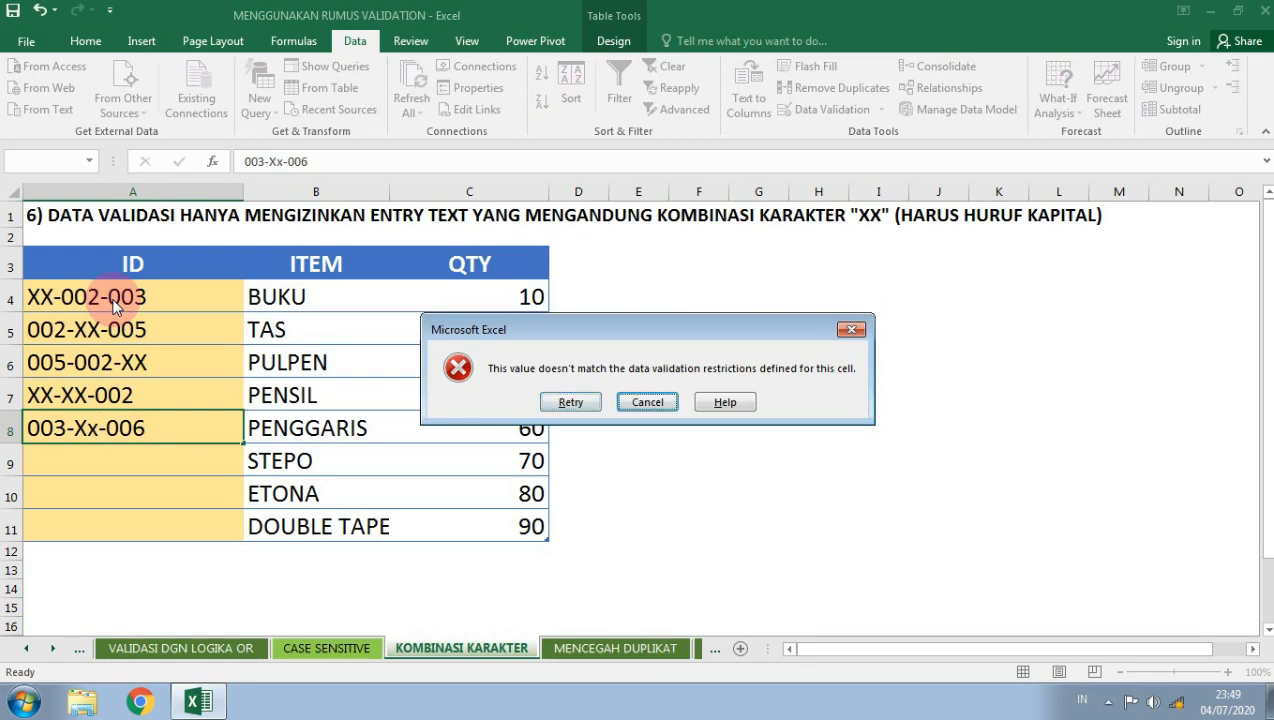
pyautogui.press('Return')
# Copy the ID 005-002-XX from cell A6 into cell A8 for PENGGARIS
pyautogui.press('Up')
pyautogui.press('Up')
pyautogui.hotkey('ctrl', 'c')
pyautogui.press('Down')
pyautogui.press('Down')
pyautogui.press('Return')
# Copy the ID XX-002-003 from cell A4 into cell A9 for STEPO
pyautogui.press('Up')
pyautogui.press('Up')
pyautogui.press('Up')
pyautogui.press('Up')
pyautogui.press('Up')
pyautogui.press('Down')
pyautogui.hotkey('ctrl', 'c')
pyautogui.press('Down')
pyautogui.press('Down')
pyautogui.press('Down')
pyautogui.press('Down')
pyautogui.press('Down')
pyautogui.press('Return')
# Copy the ID 002-XX-005 from cell A5 into cell A10 for ETONA
pyautogui.press('Up')
pyautogui.press('Up')
pyautogui.press('Up')
pyautogui.press('Up')
pyautogui.hotkey('ctrl', 'c')
pyautogui.press('Down')
pyautogui.press('Down')
pyautogui.press('Down')
pyautogui.press('Down')
pyautogui.press('Down')
pyautogui.press('Return')
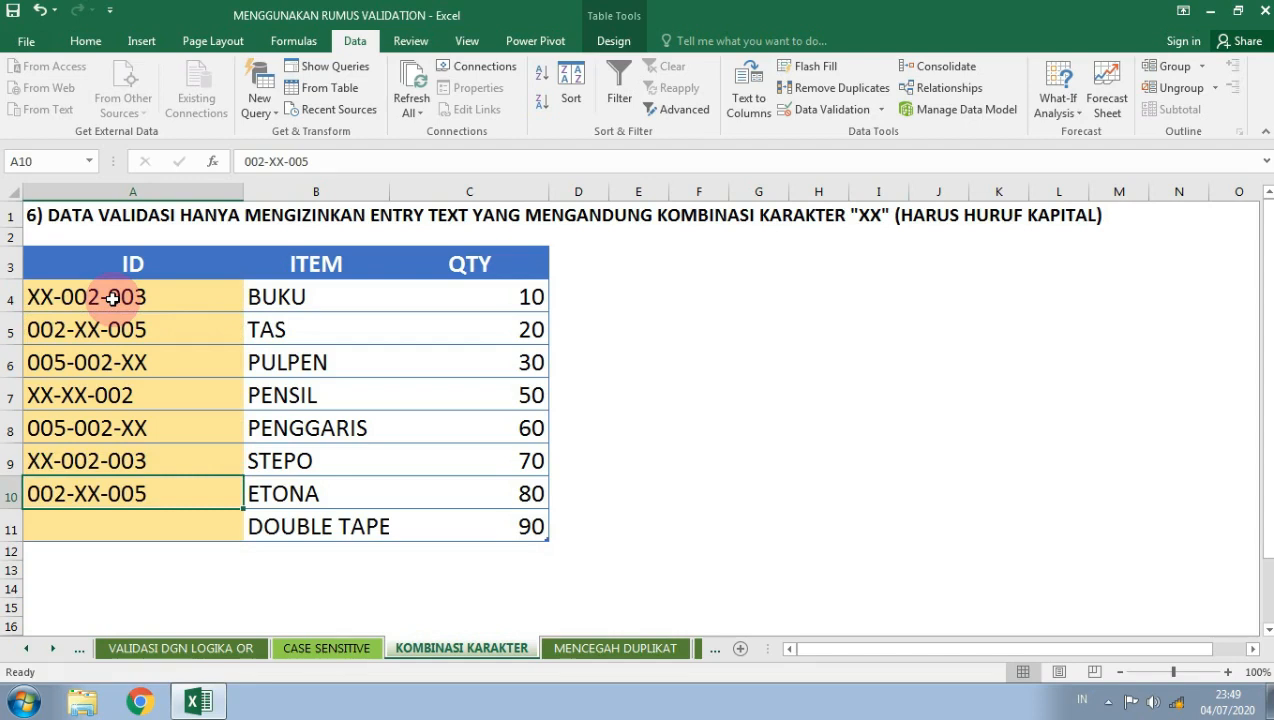
# Enter the ID XX-XX-002 in cell A11 for DOUBLE TAPE
pyautogui.press('Up')
pyautogui.press('Up')
pyautogui.press('Up')
pyautogui.press('Down')
pyautogui.press('Down')
pyautogui.press('Down')
pyautogui.press('Down')
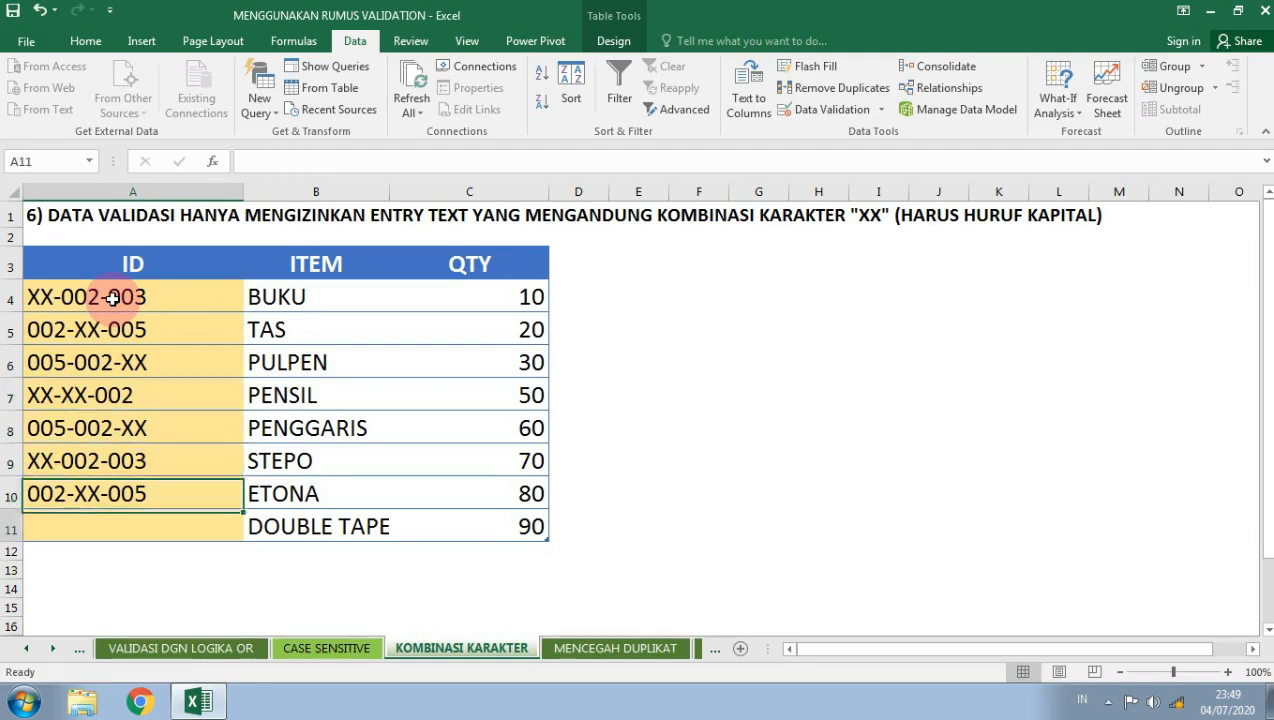
pyautogui.write('xx')
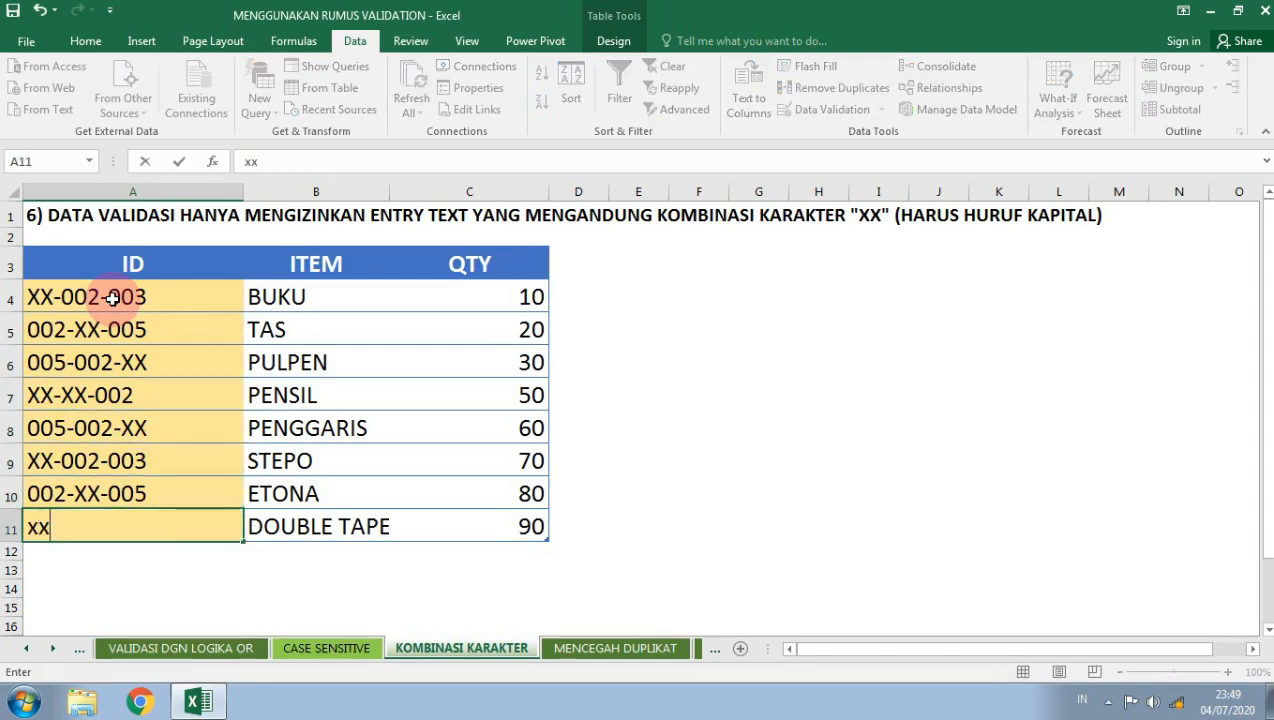
pyautogui.write('-xx')
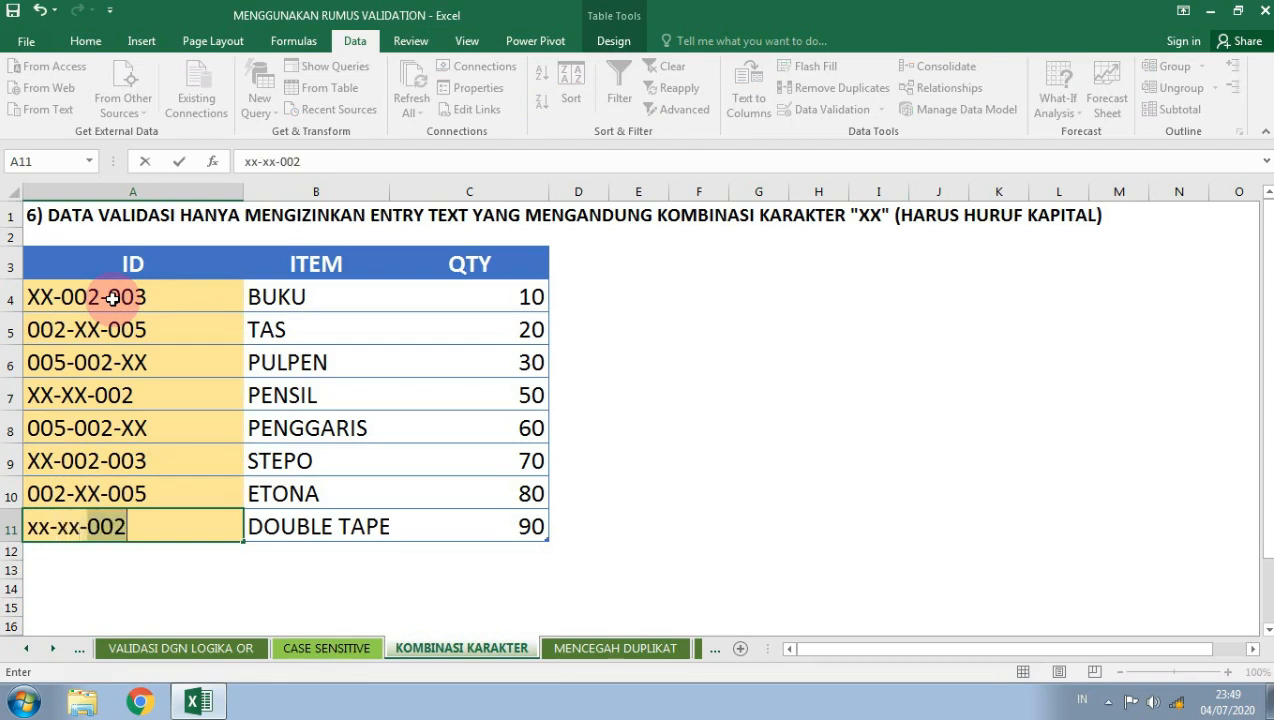
pyautogui.press('Return')
pyautogui.press('Up')
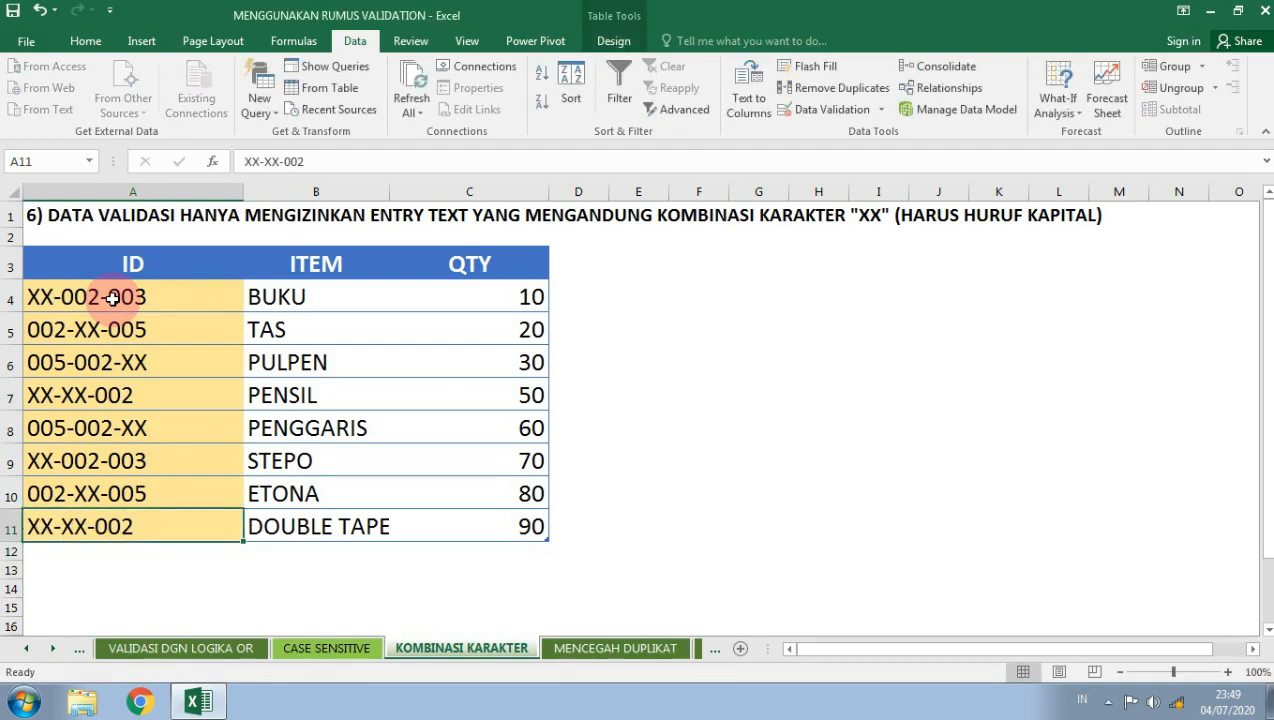
# Replace the ID in cell A11 with XX-XX-XX
pyautogui.write('XX-XX-')
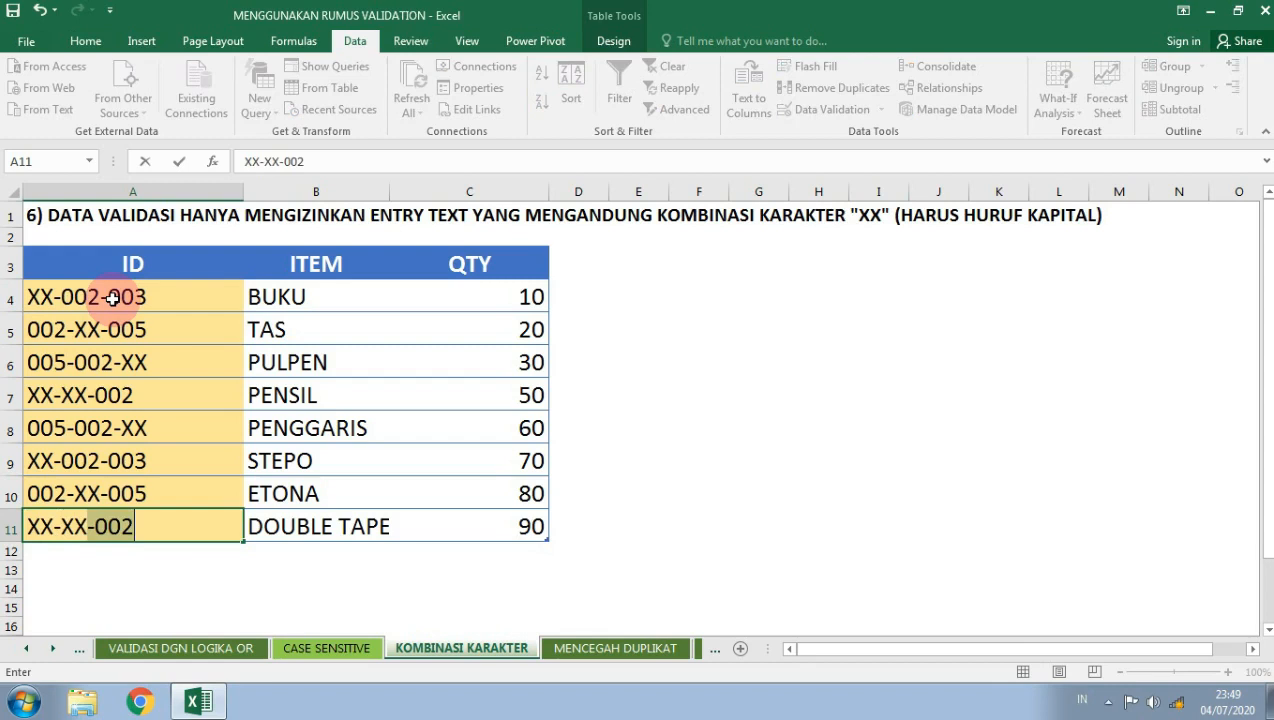
pyautogui.write('XX')
pyautogui.press('Return')
pyautogui.press('Up')
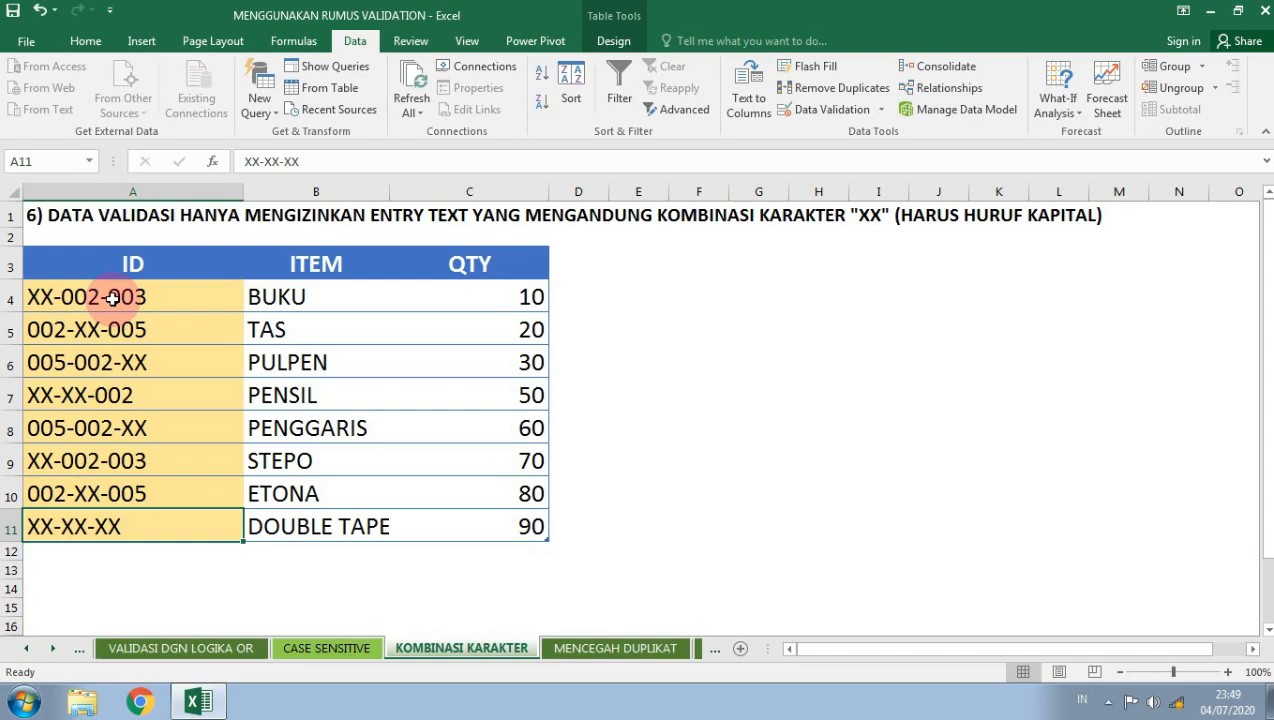
# Review the custom data validation formula of cell A11, leaving it as is
pyautogui.click(882, 108)
pyautogui.click(855, 132)
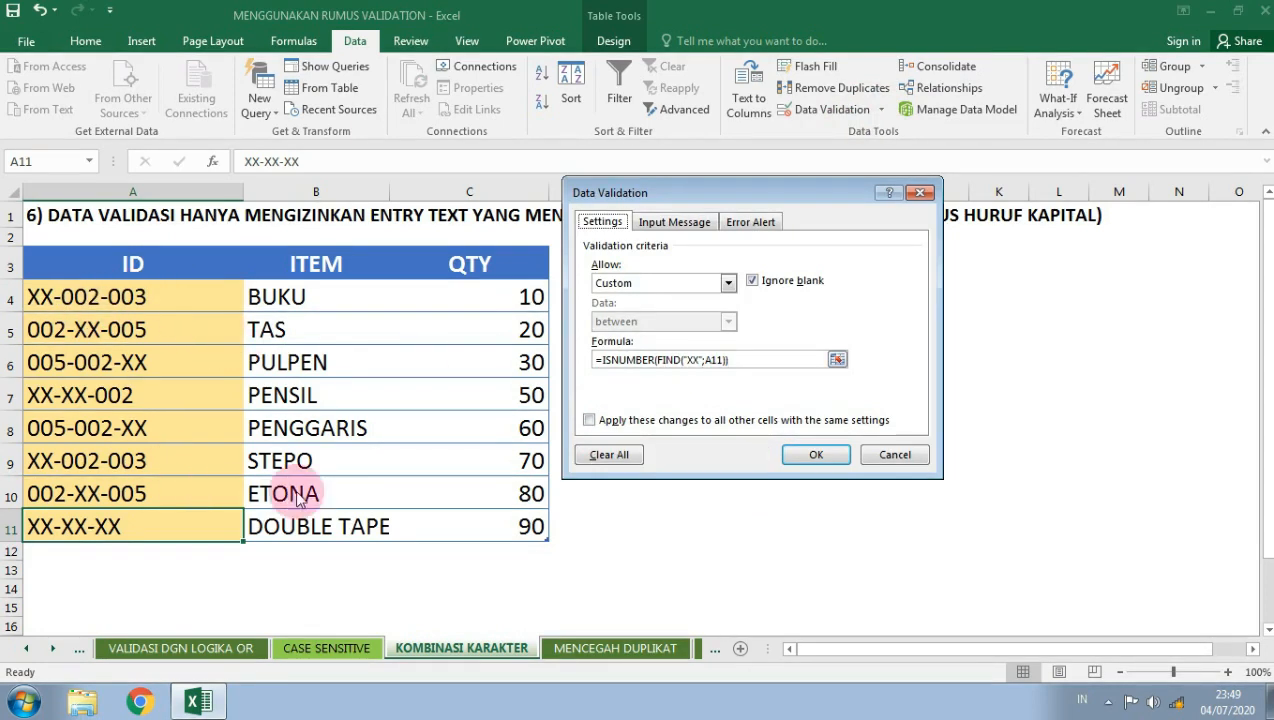
pyautogui.click(895, 455)
# On the MENCEGAH DUPLIKAT sheet, start a data validation rule that allows Custom for the ID cells A4:A11
pyautogui.click(662, 645)
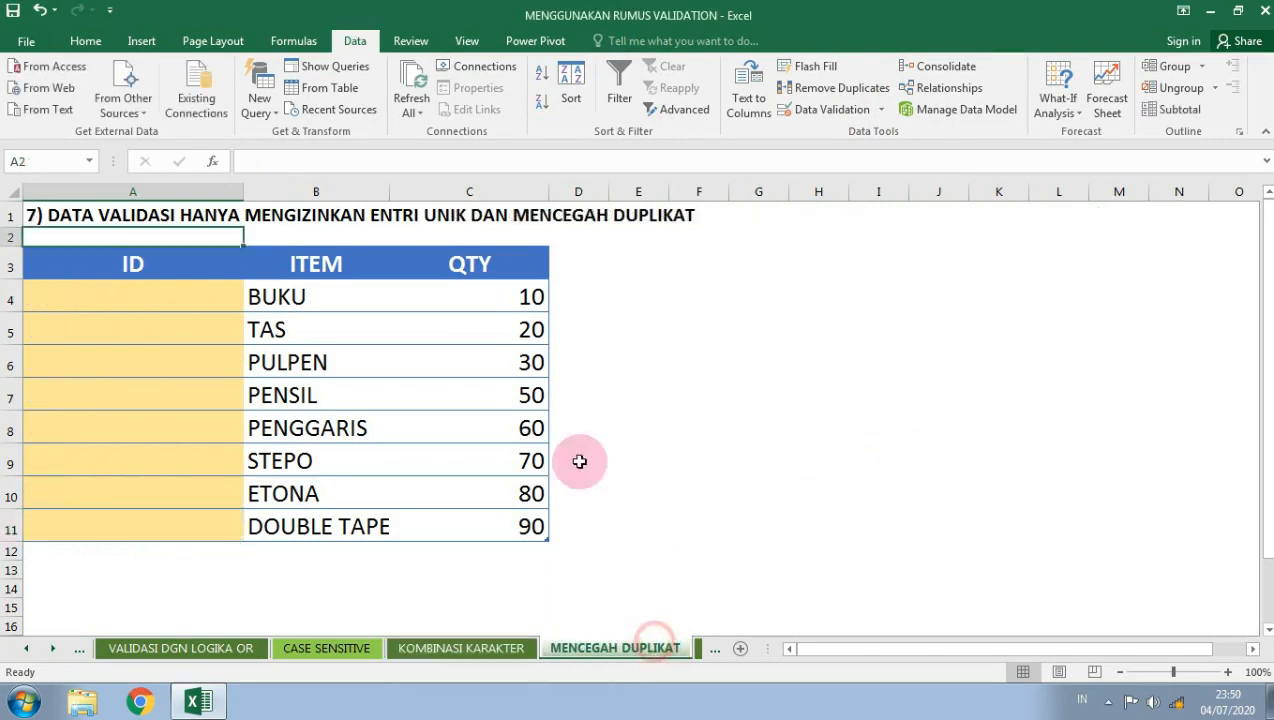
pyautogui.click(150, 300)
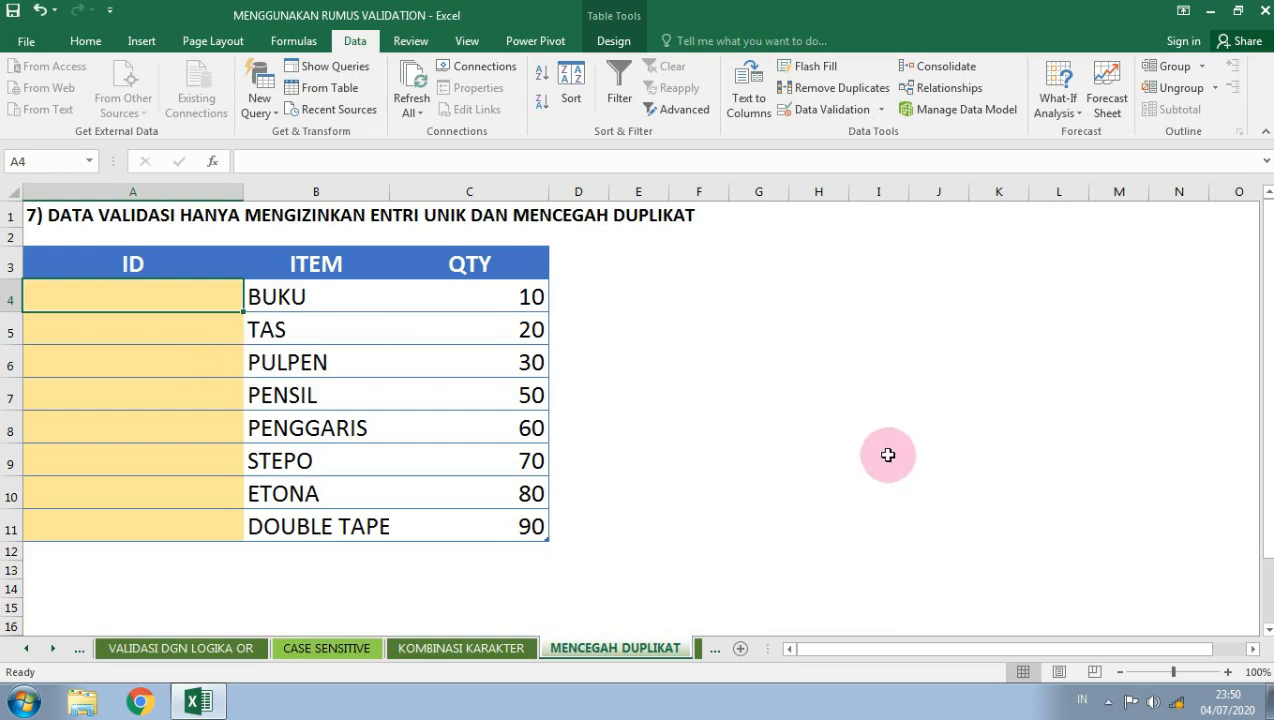
pyautogui.keyDown('shift'); pyautogui.click(166, 520); pyautogui.keyUp('shift')
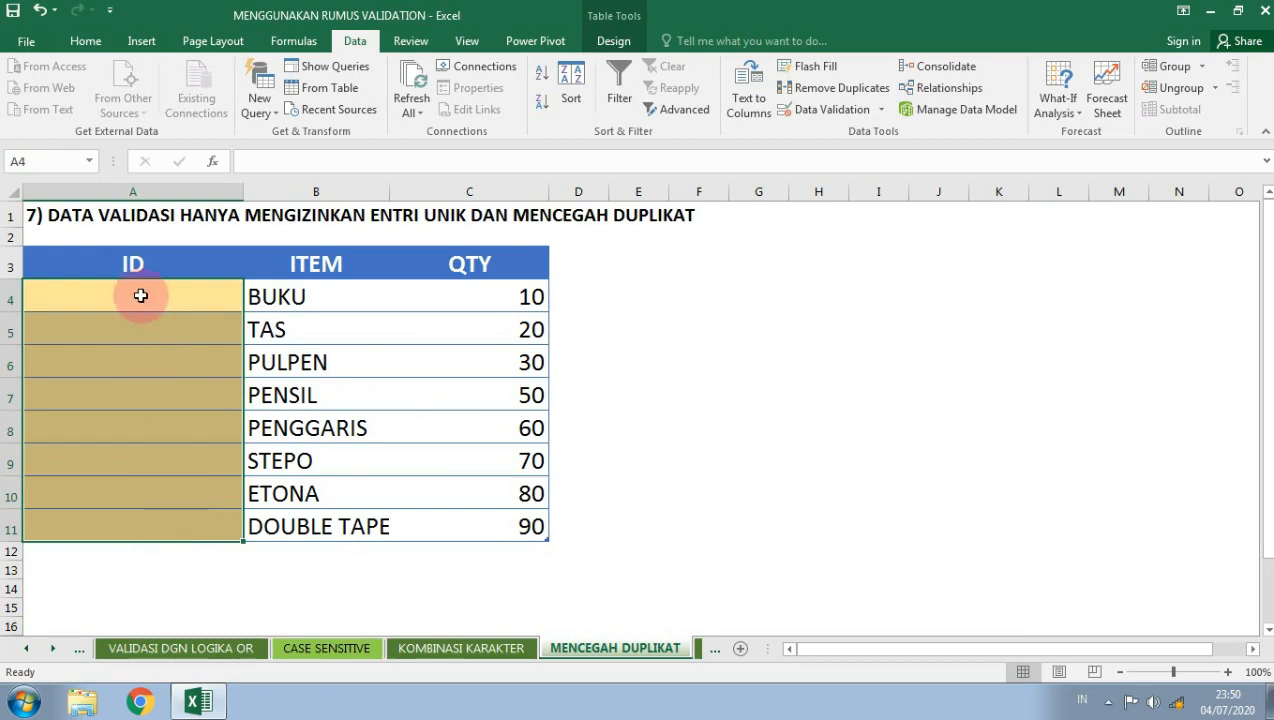
pyautogui.click(880, 113)
pyautogui.click(864, 130)
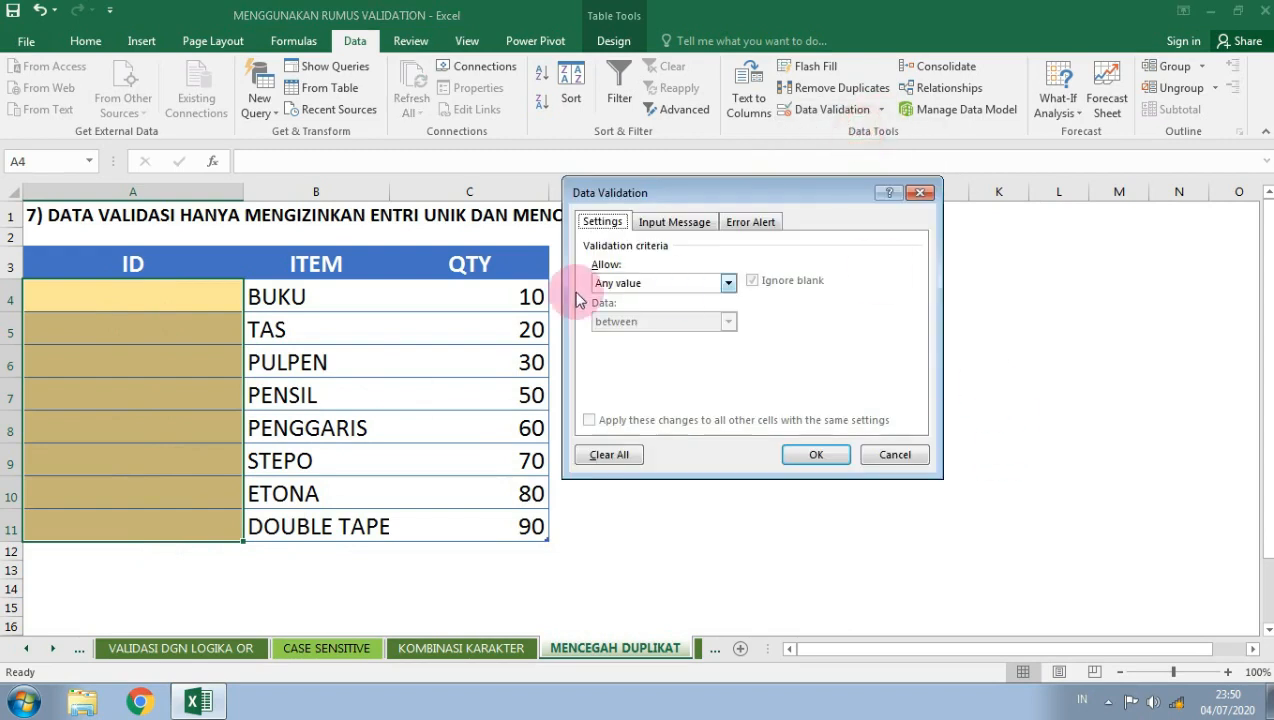
pyautogui.click(656, 288)
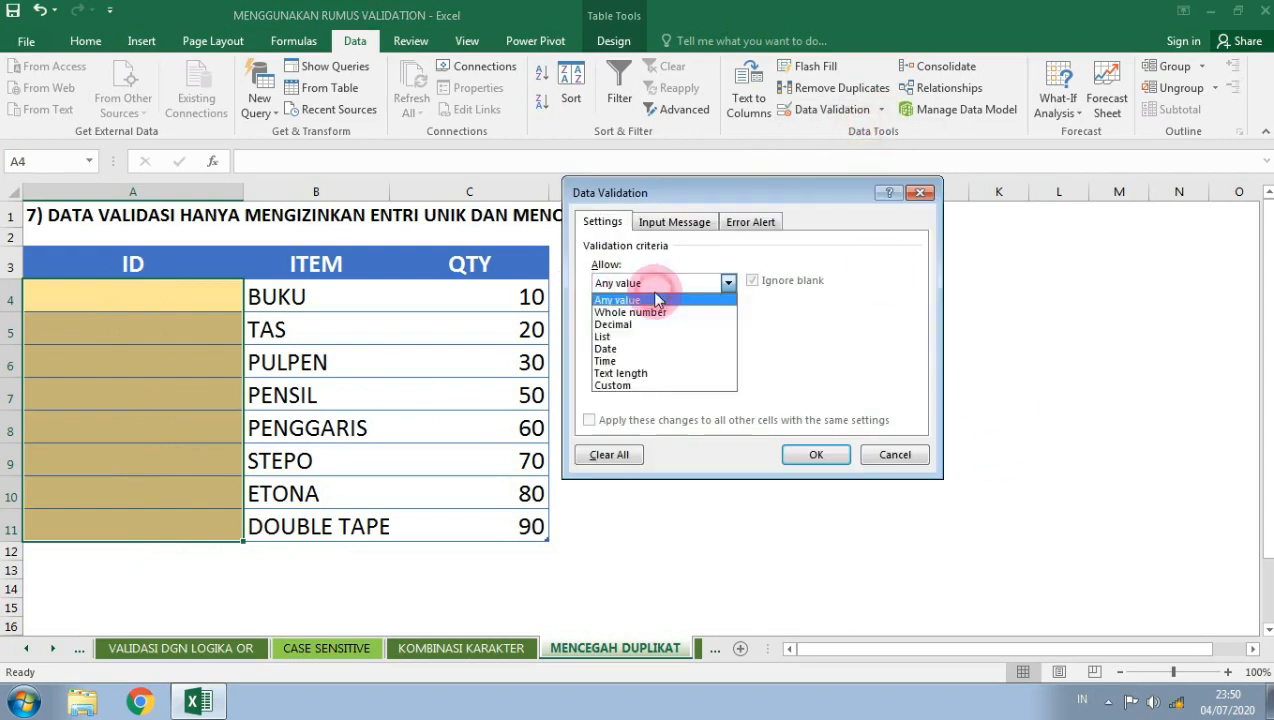
pyautogui.click(614, 385)
pyautogui.click(650, 360)
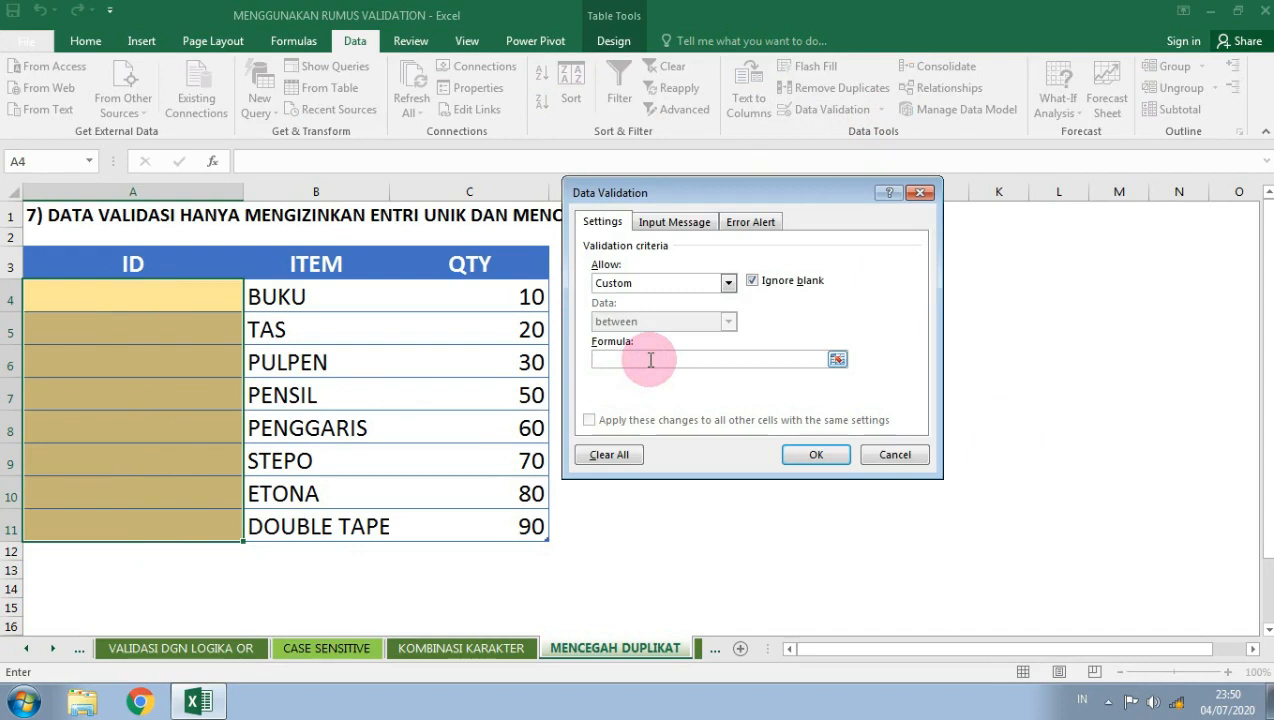
# Set the validation formula to =COUNTIF($A$4:$A$11;A4)<=1 and apply the rule
pyautogui.write('=COUNTIF(')
pyautogui.moveTo(110, 300); pyautogui.dragTo(112, 530)
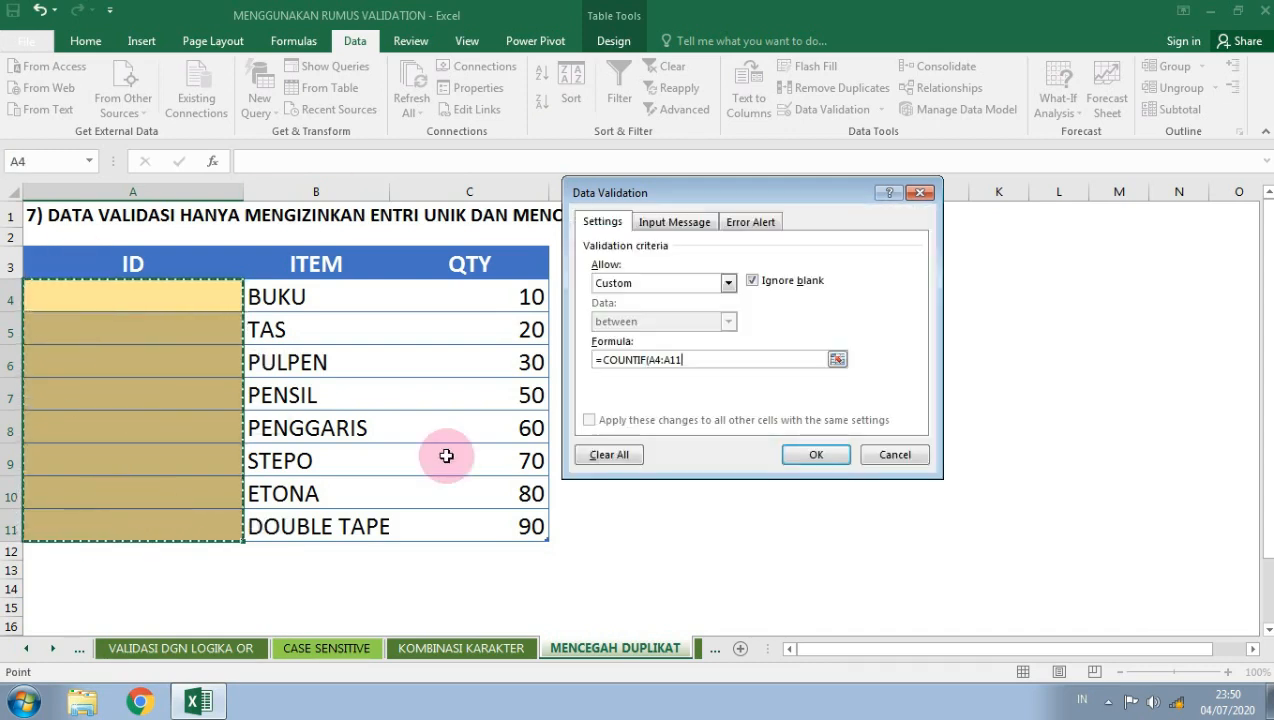
pyautogui.press('F4')
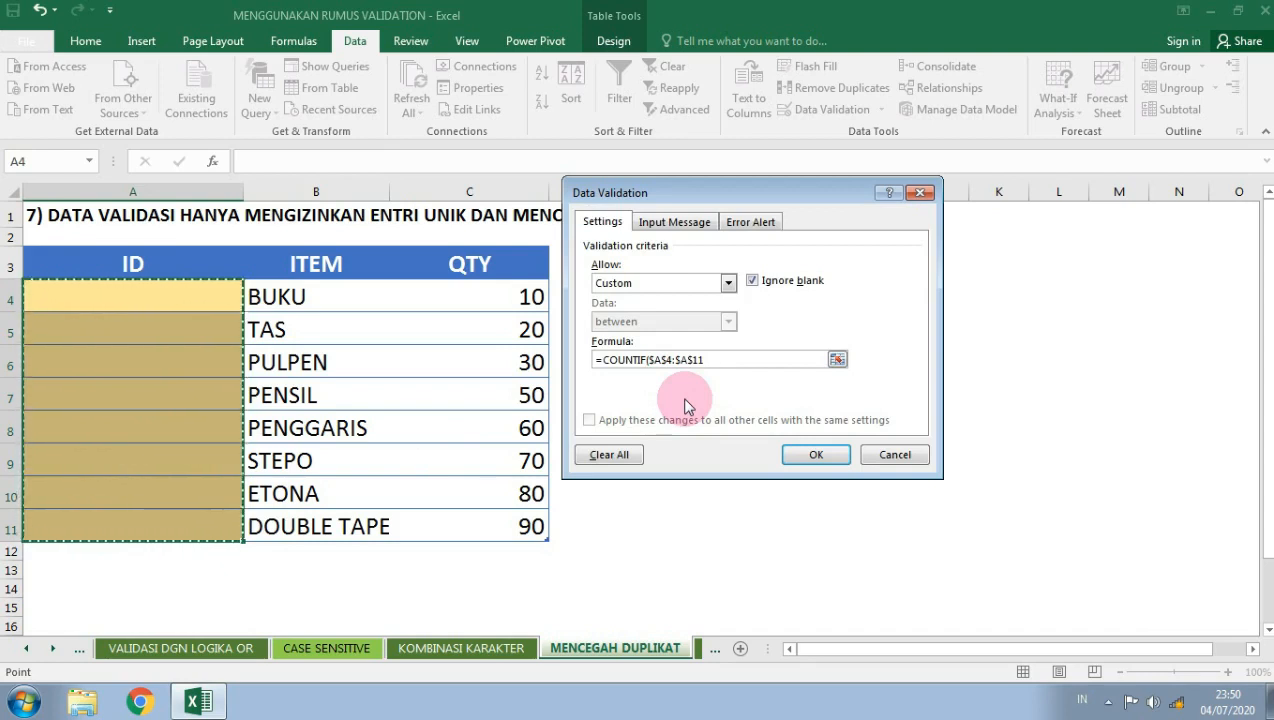
pyautogui.write(';')
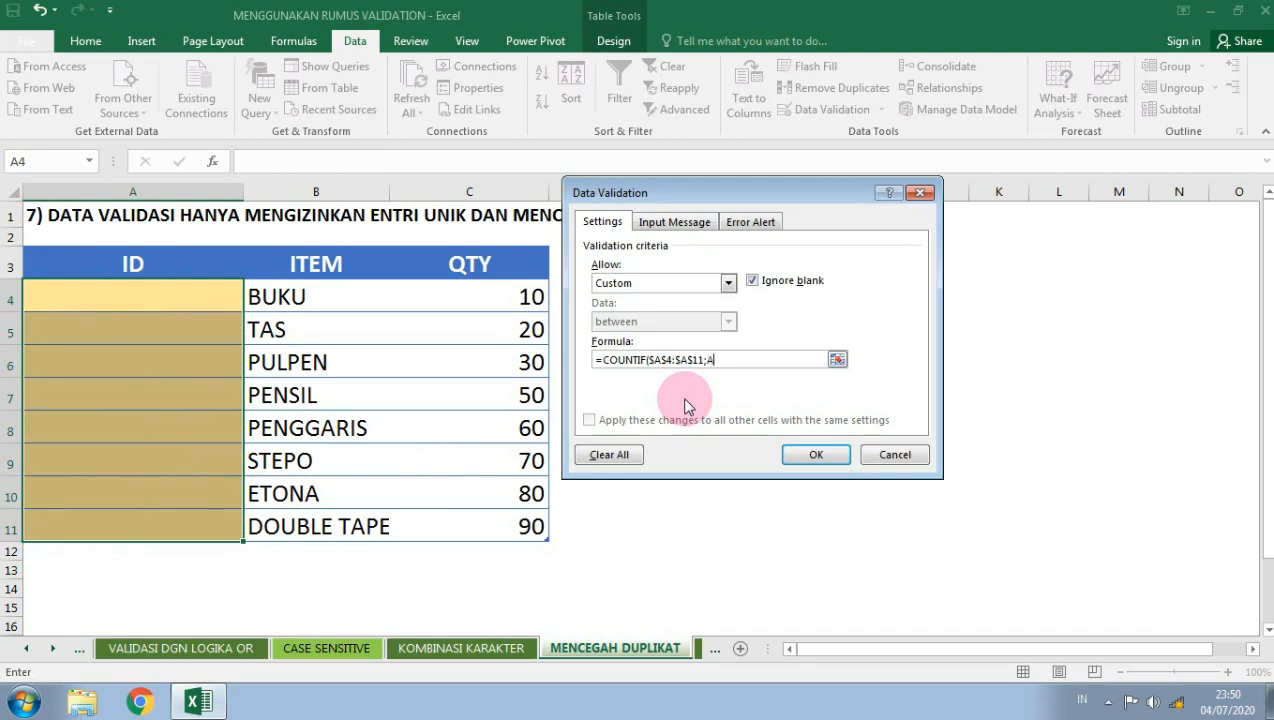
pyautogui.write('A')
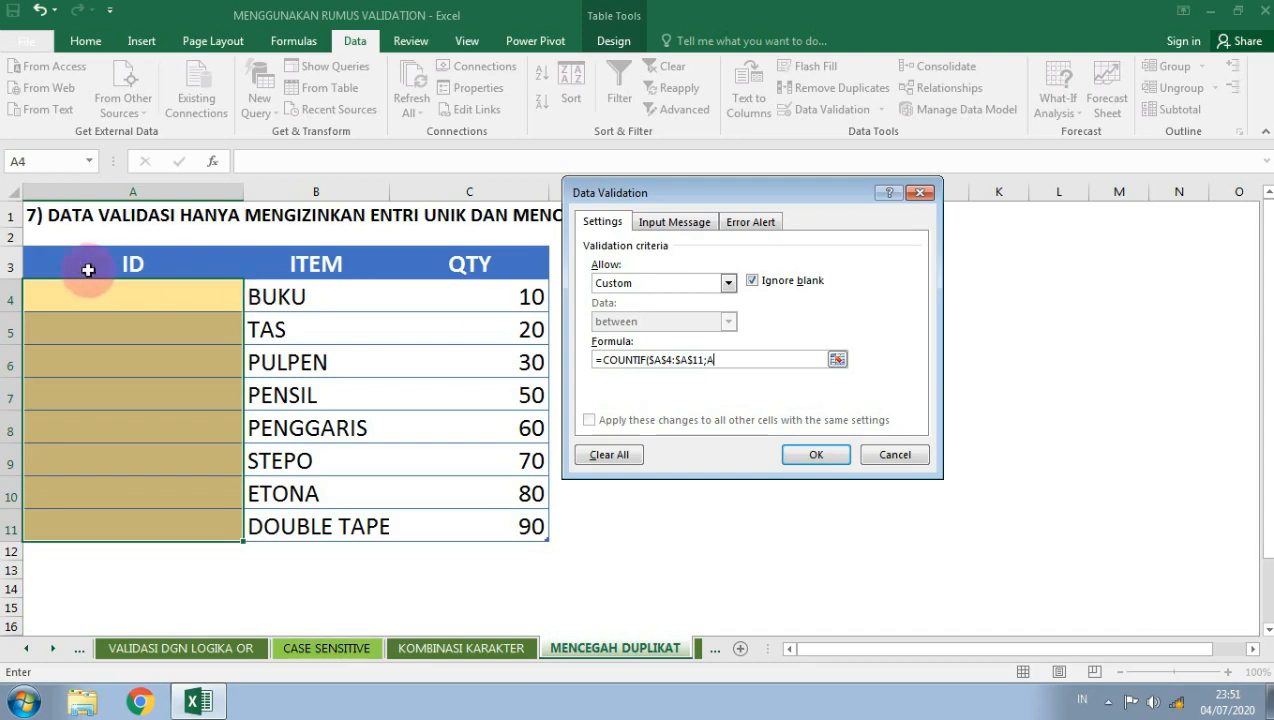
pyautogui.write('4)<=1')
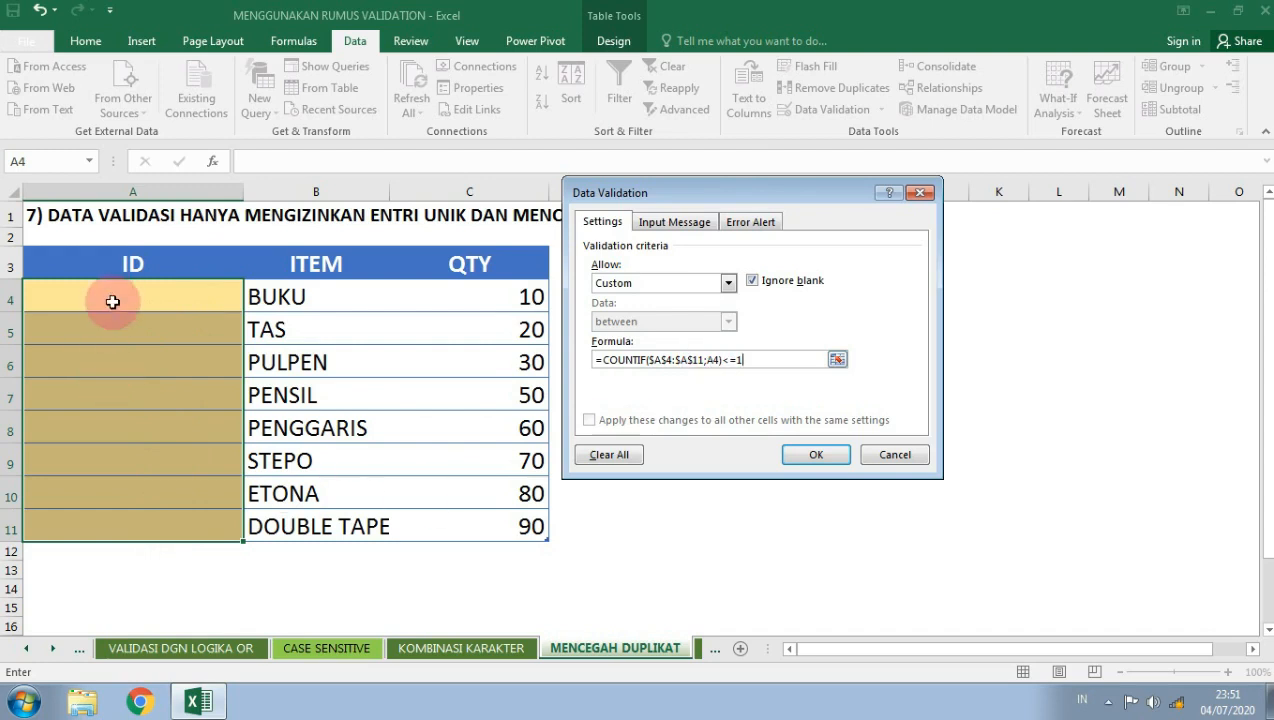
pyautogui.click(812, 452)
# Enter the ID AA-001 in cell A4 for BUKU
pyautogui.click(130, 302)
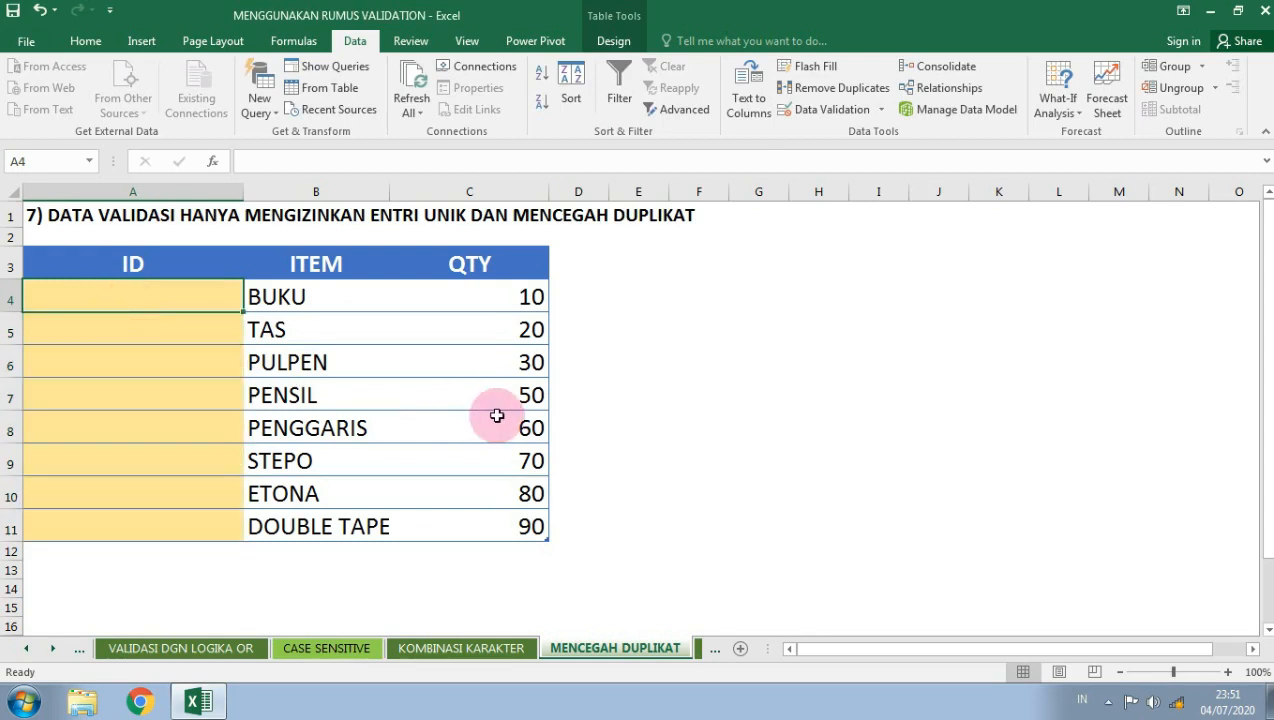
pyautogui.write('AA-01')
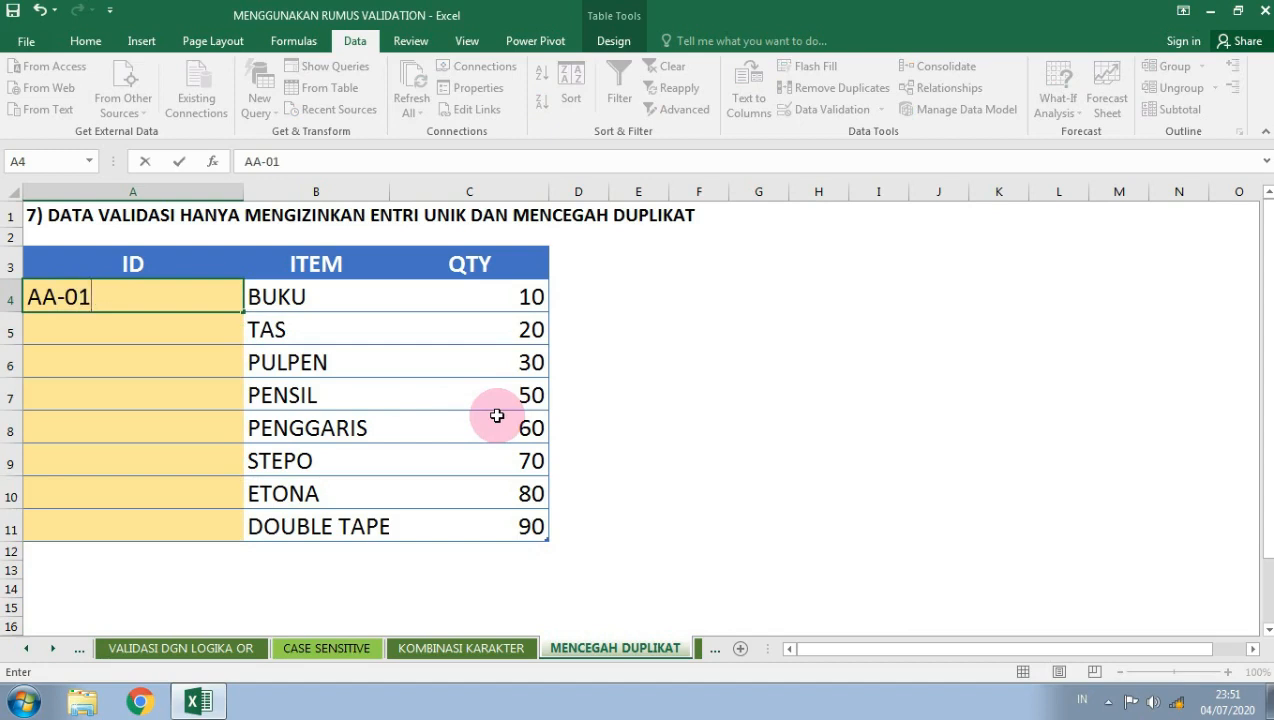
pyautogui.press('BackSpace')
pyautogui.write('01')
pyautogui.press('Return')
# Try to enter the duplicate ID AA-001 in cell A5, and discard the entry
pyautogui.write('AA-001')
pyautogui.press('Return')
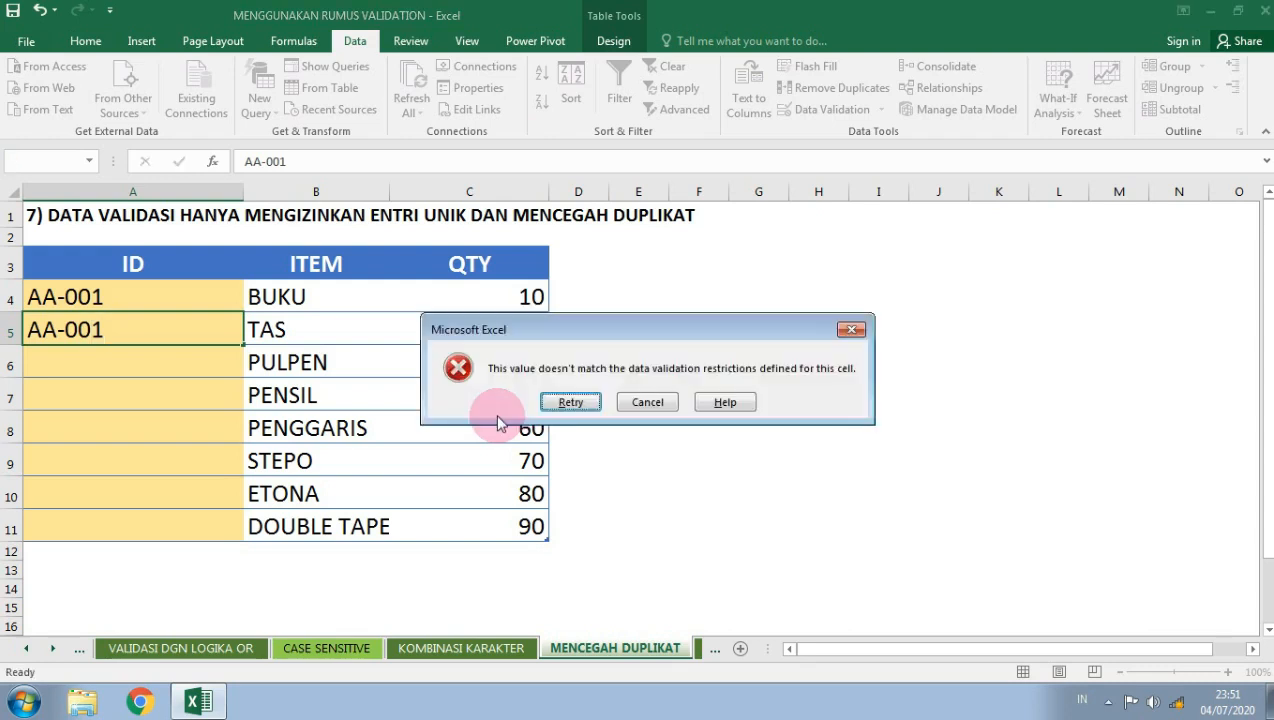
pyautogui.press('Tab')
pyautogui.press('Return')
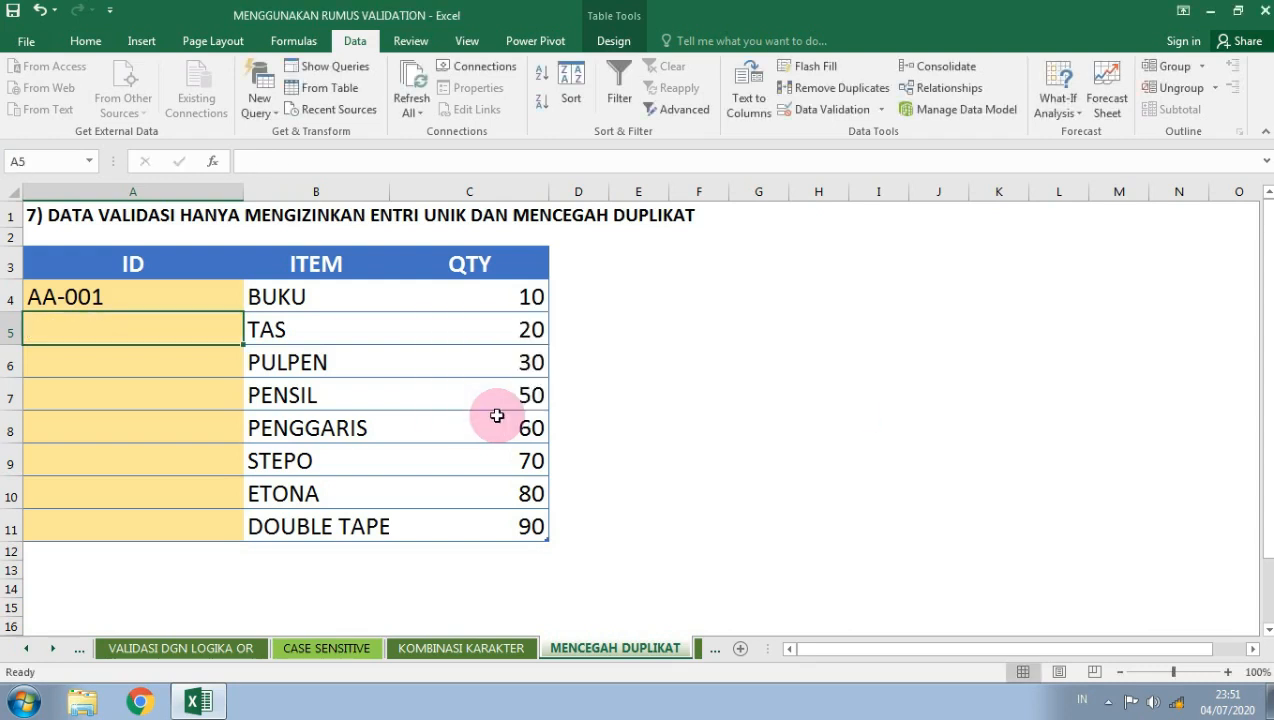
# Enter the IDs 2004, 2005 and 2006 in cells A4 to A6 for BUKU, TAS and PULPEN
pyautogui.press('Up')
pyautogui.write('2004')
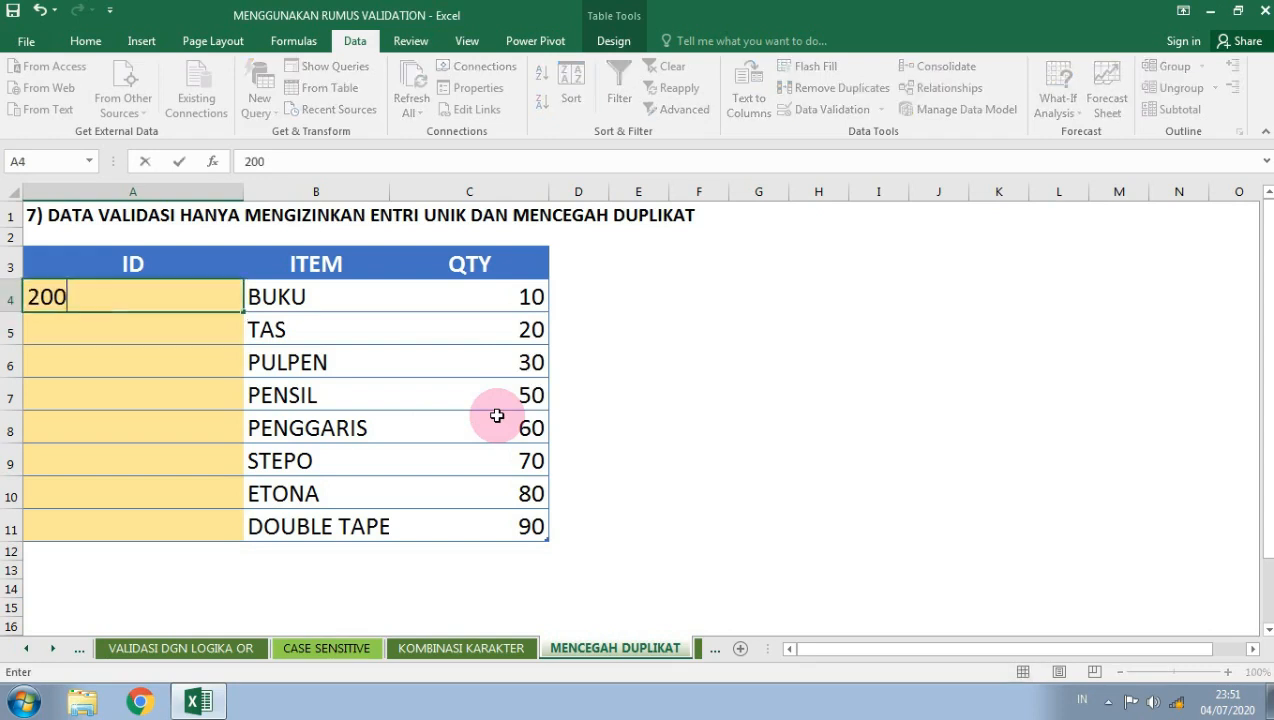
pyautogui.press('Return')
pyautogui.write('20')
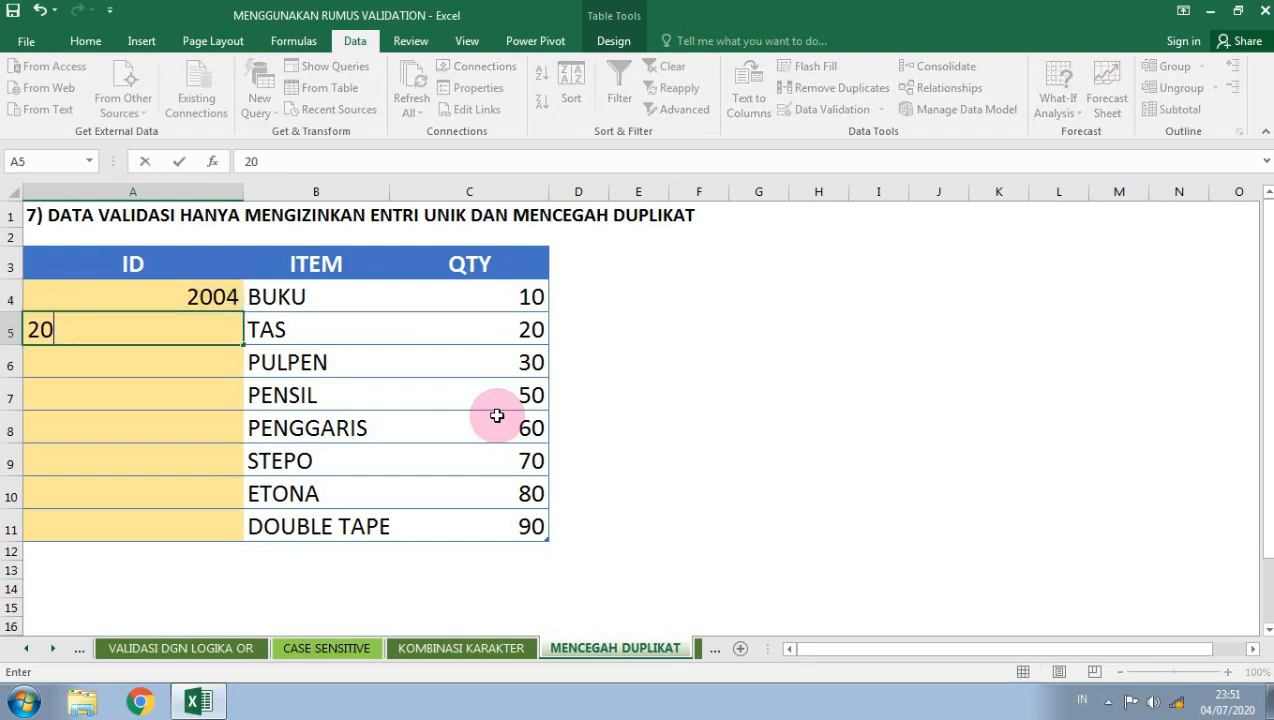
pyautogui.write('05')
pyautogui.press('Return')
pyautogui.write('2000')
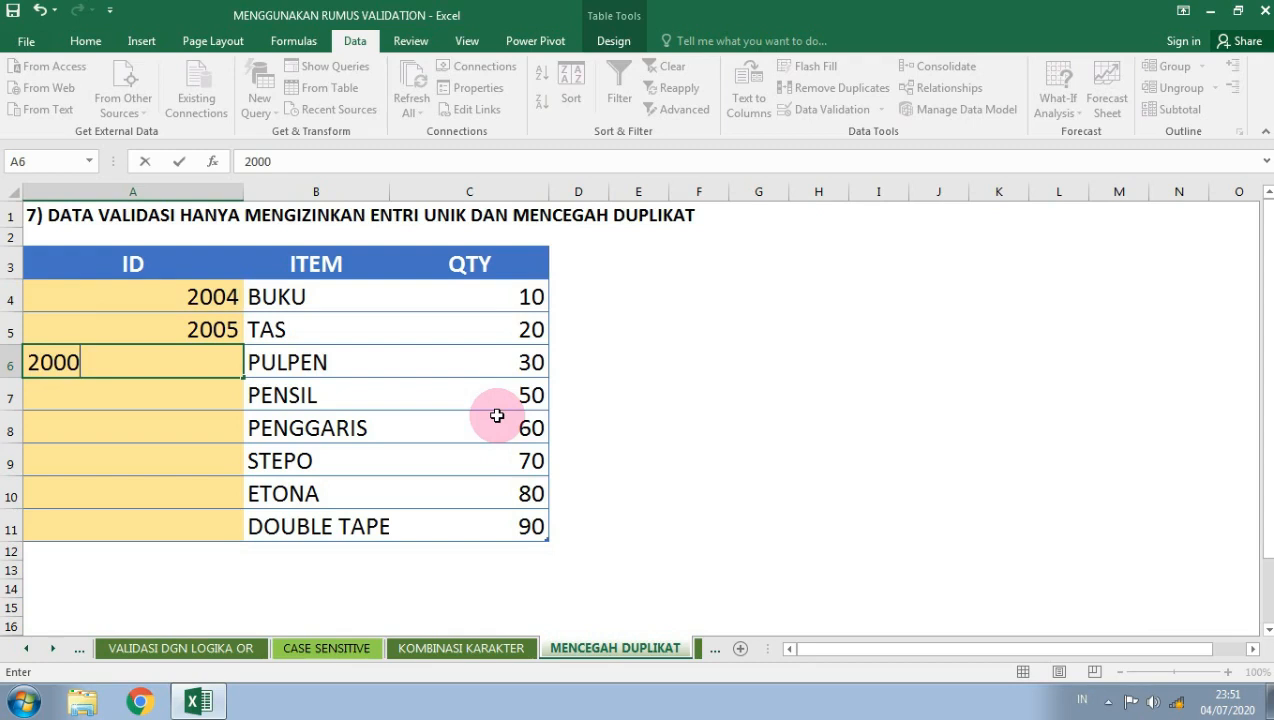
pyautogui.press('BackSpace')
pyautogui.write('6')
pyautogui.press('Return')
# Try to enter the duplicate ID 2005 in cell A7, and discard the entry
pyautogui.write('2005')
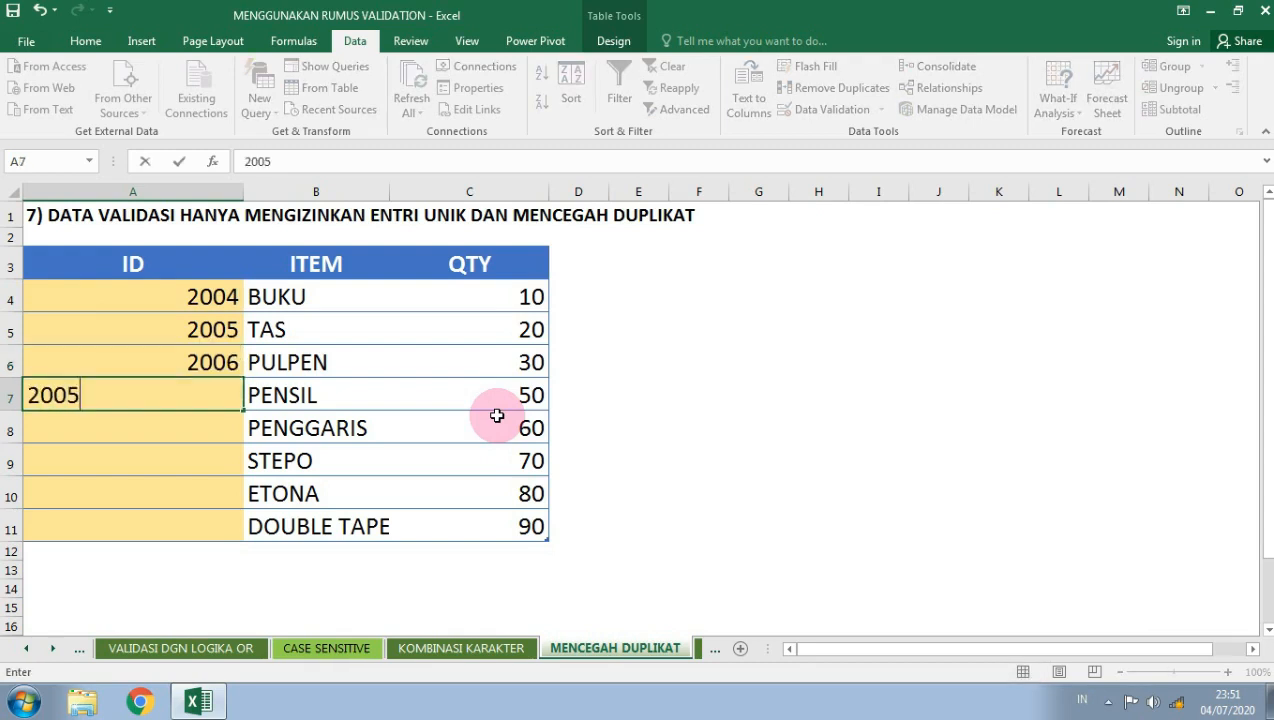
pyautogui.press('Return')
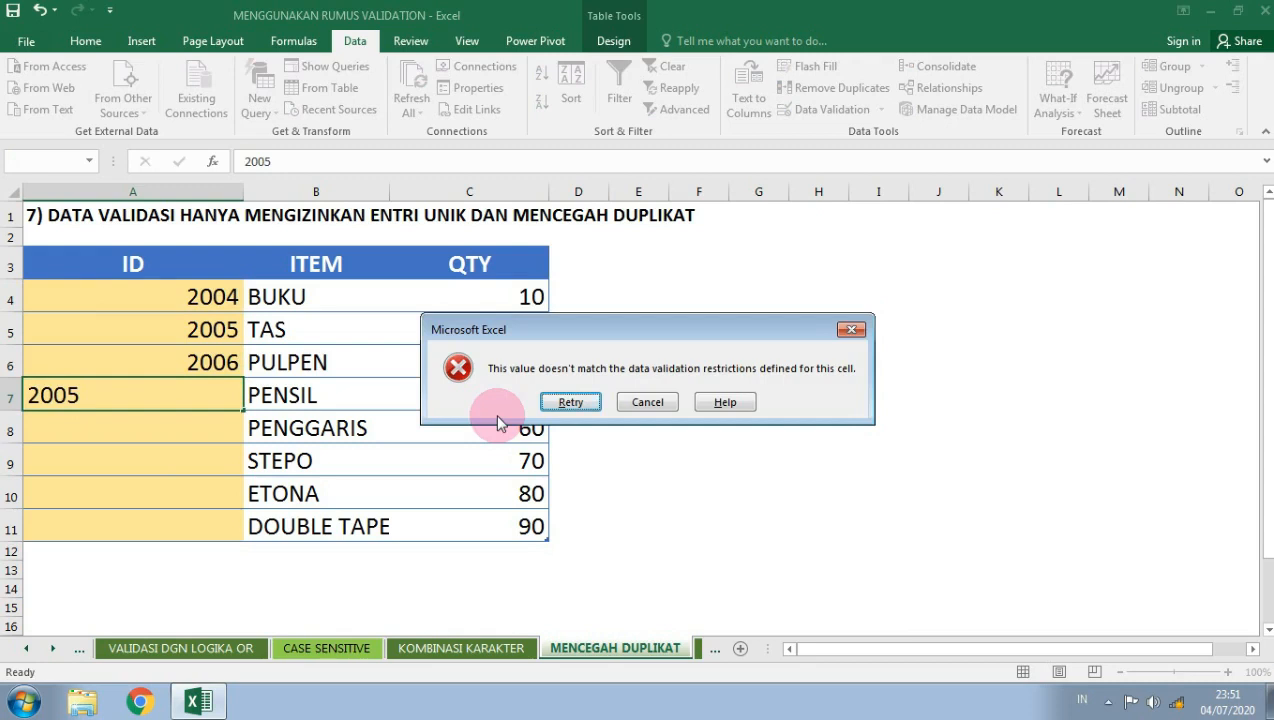
pyautogui.press('Tab')
pyautogui.press('Return')
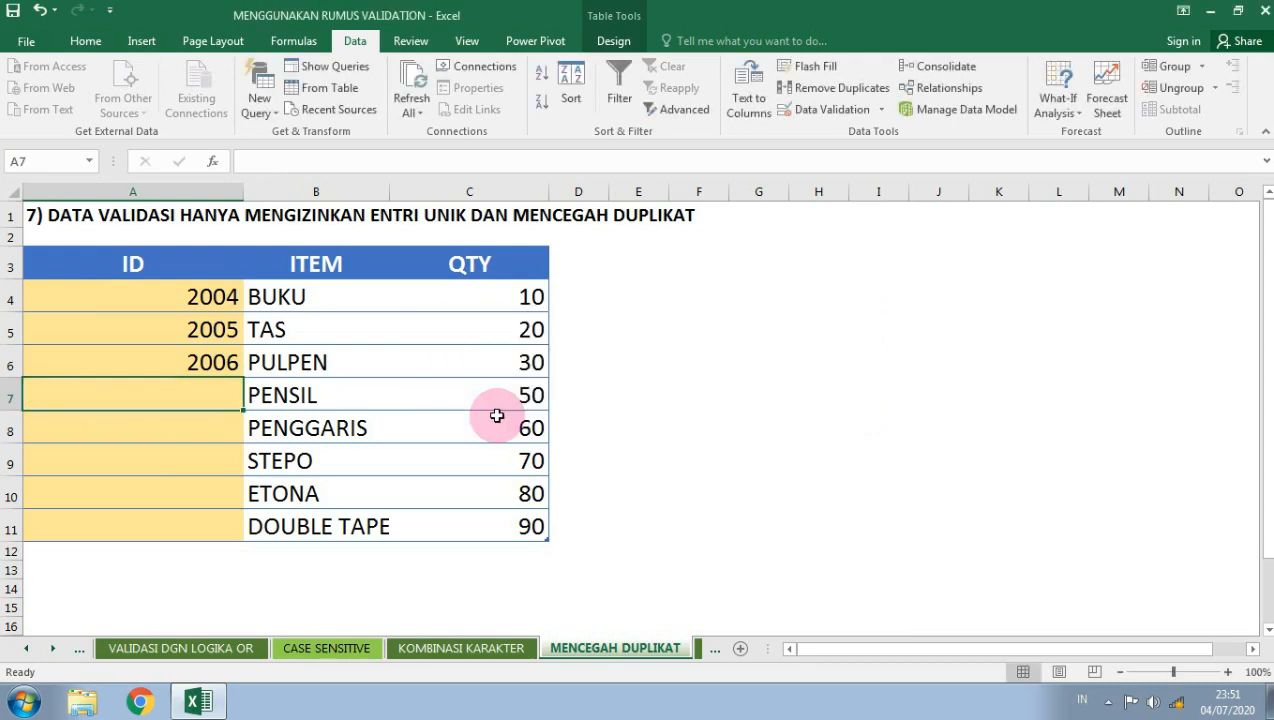
# Enter the ID 2008 in cell A7 for PENSIL and 2007 in cell A8 for PENGGARIS
pyautogui.write('2008')
pyautogui.press('Return')
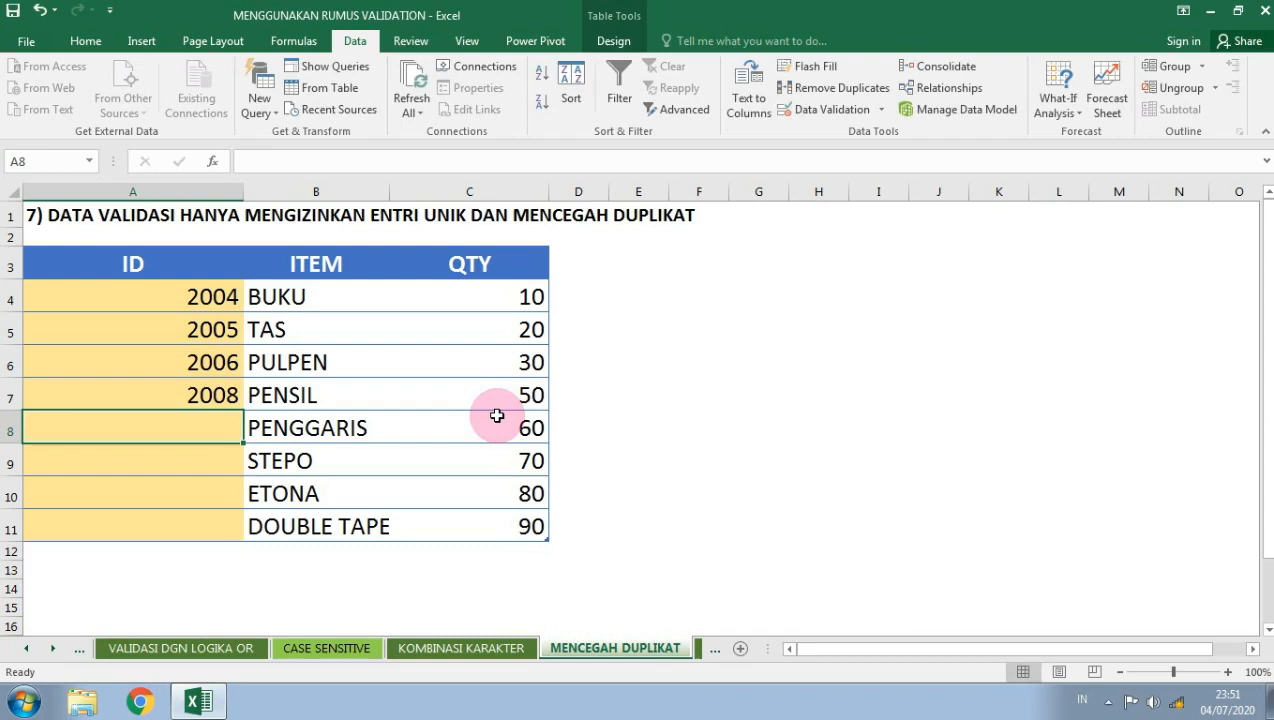
pyautogui.write('2007')
pyautogui.press('Return')
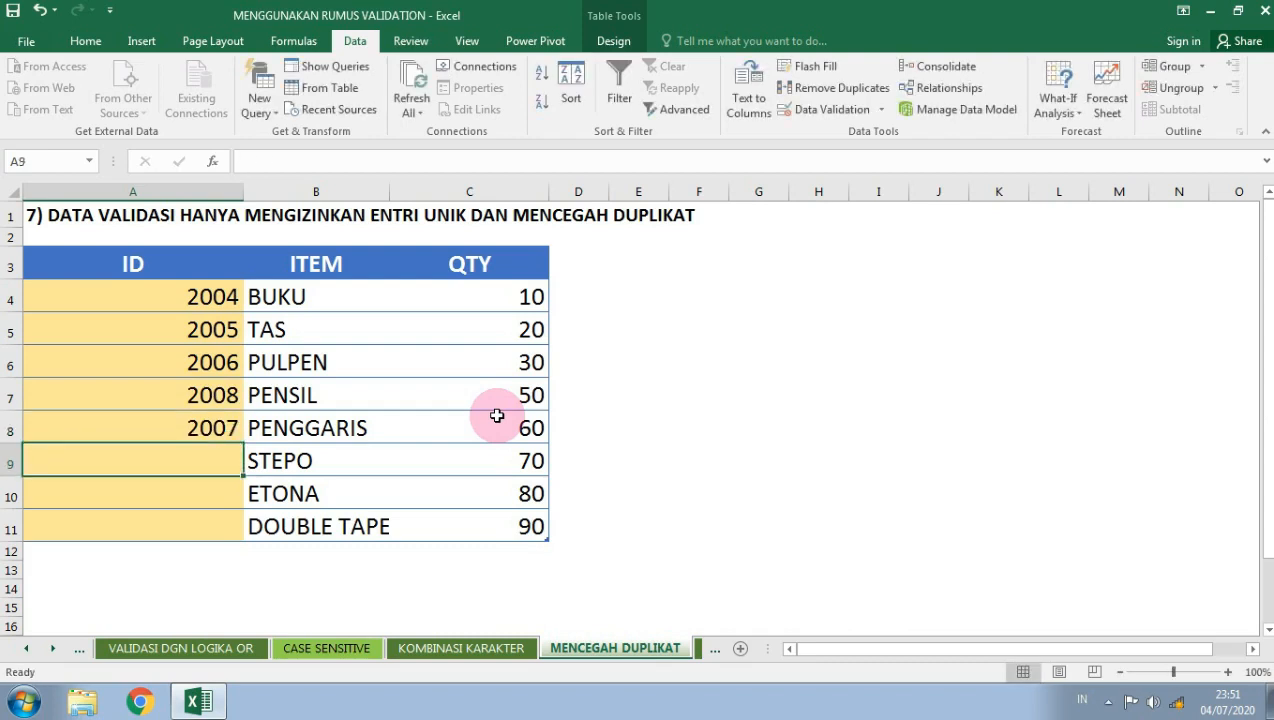
# Try to enter the duplicate ID 2006 in cell A9, and choose to retry the entry
pyautogui.write('2006')
pyautogui.press('Return')
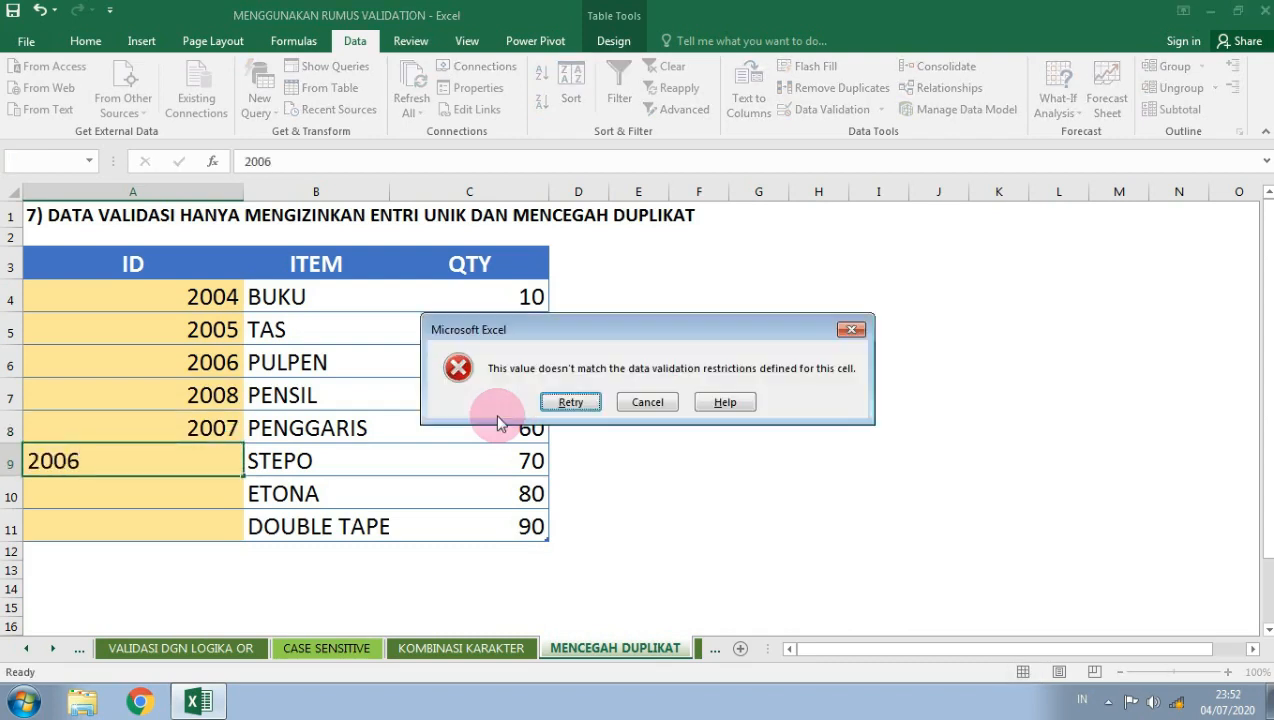
pyautogui.press('Return')
# Enter the IDs 2009, 2010 and 2011 in cells A9 to A11 for STEPO, ETONA and DOUBLE TAPE
pyautogui.write('2009')
pyautogui.press('Return')
pyautogui.write('2010')
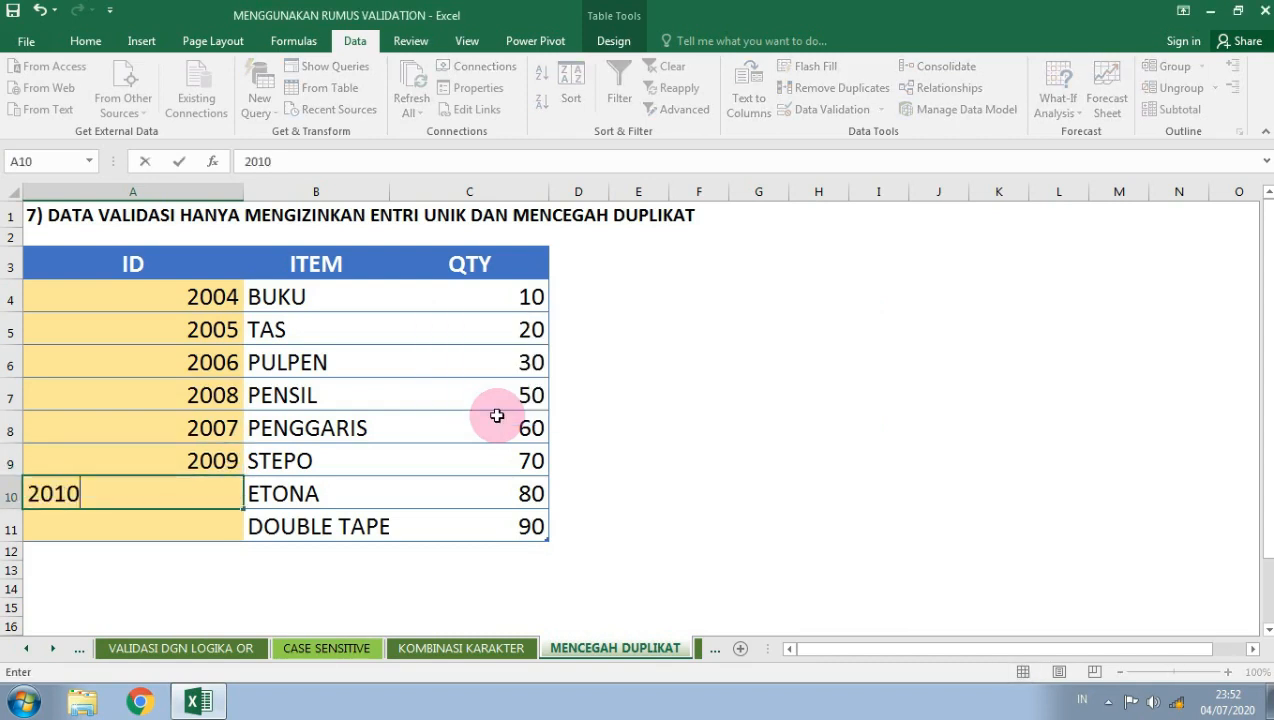
pyautogui.press('Return')
pyautogui.write('2011')
pyautogui.press('Return')
# Try to replace the ID in cell A11 with the duplicate 2007, and discard the entry
pyautogui.press('Up')
pyautogui.press('Up')
pyautogui.press('Down')
pyautogui.write('207')
pyautogui.press('BackSpace')
pyautogui.write('07')
pyautogui.press('Return')
pyautogui.press('Tab')
pyautogui.press('Return')
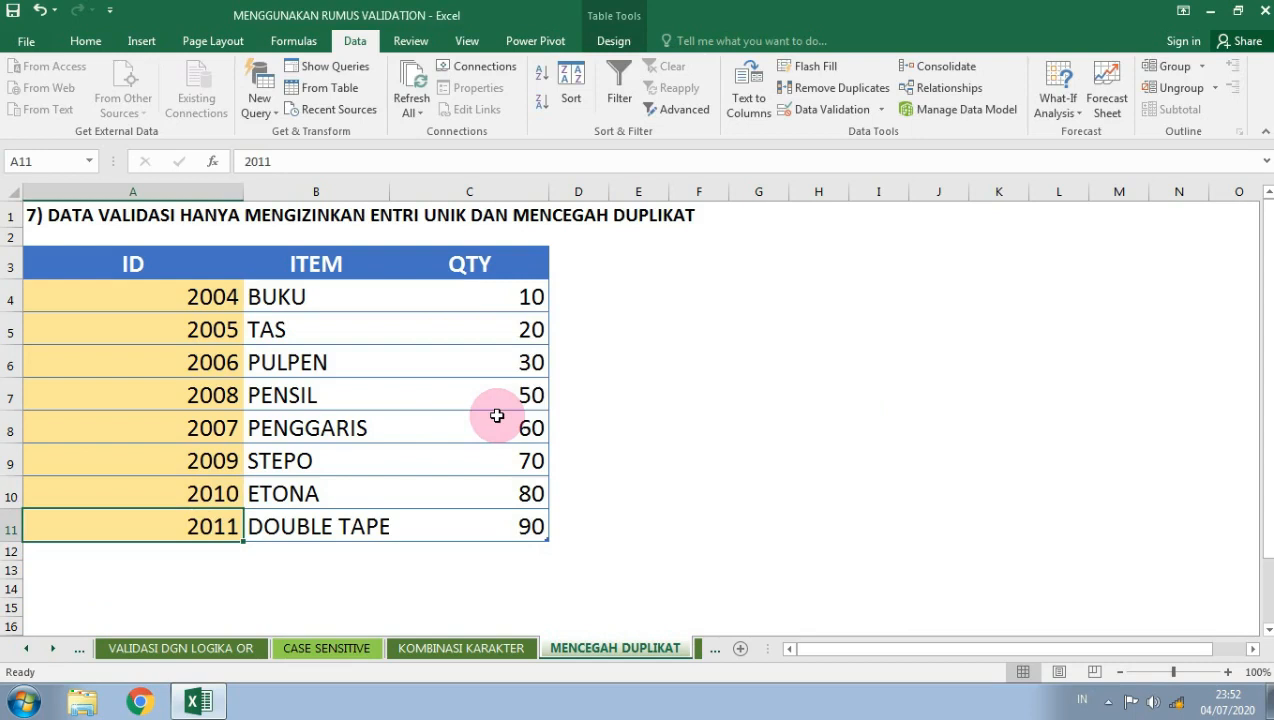
# Switch to the RENTANG TERTENTU sheet and select the first empty TANGGAL ORDER cell, D4
pyautogui.press('Right')
pyautogui.press('Right')
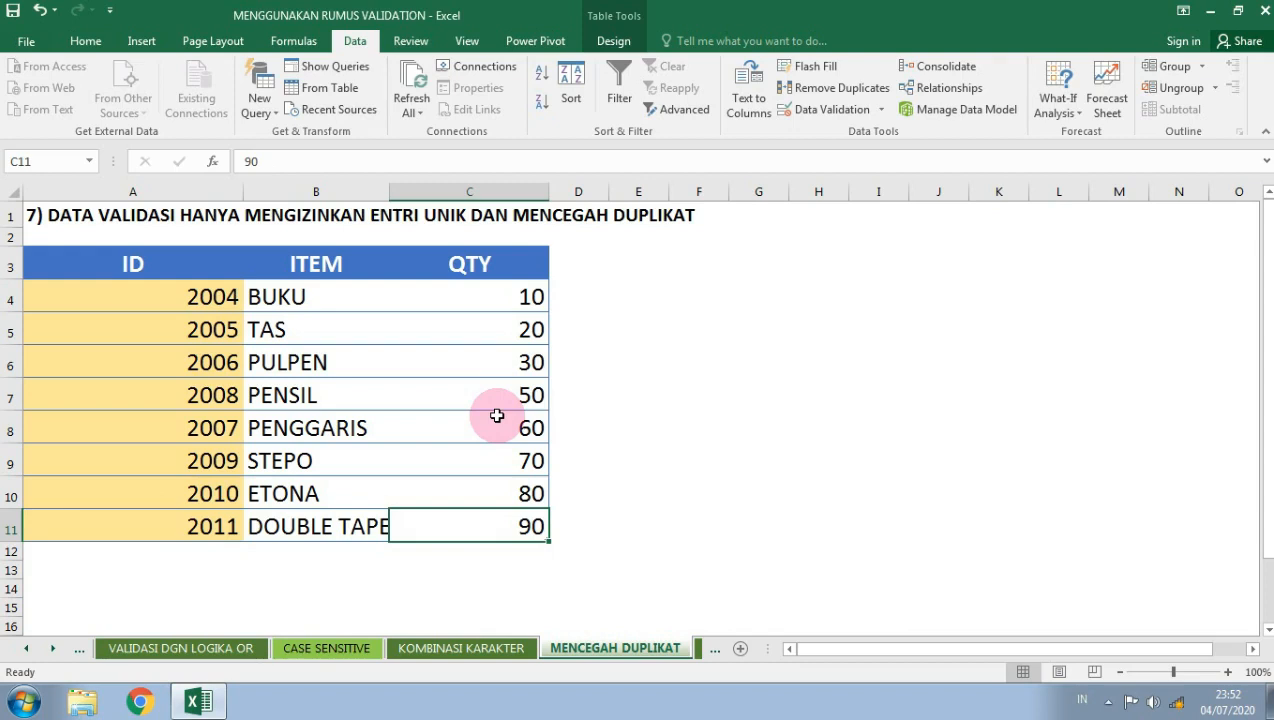
pyautogui.click(53, 649)
pyautogui.click(53, 649)
pyautogui.click(53, 649)
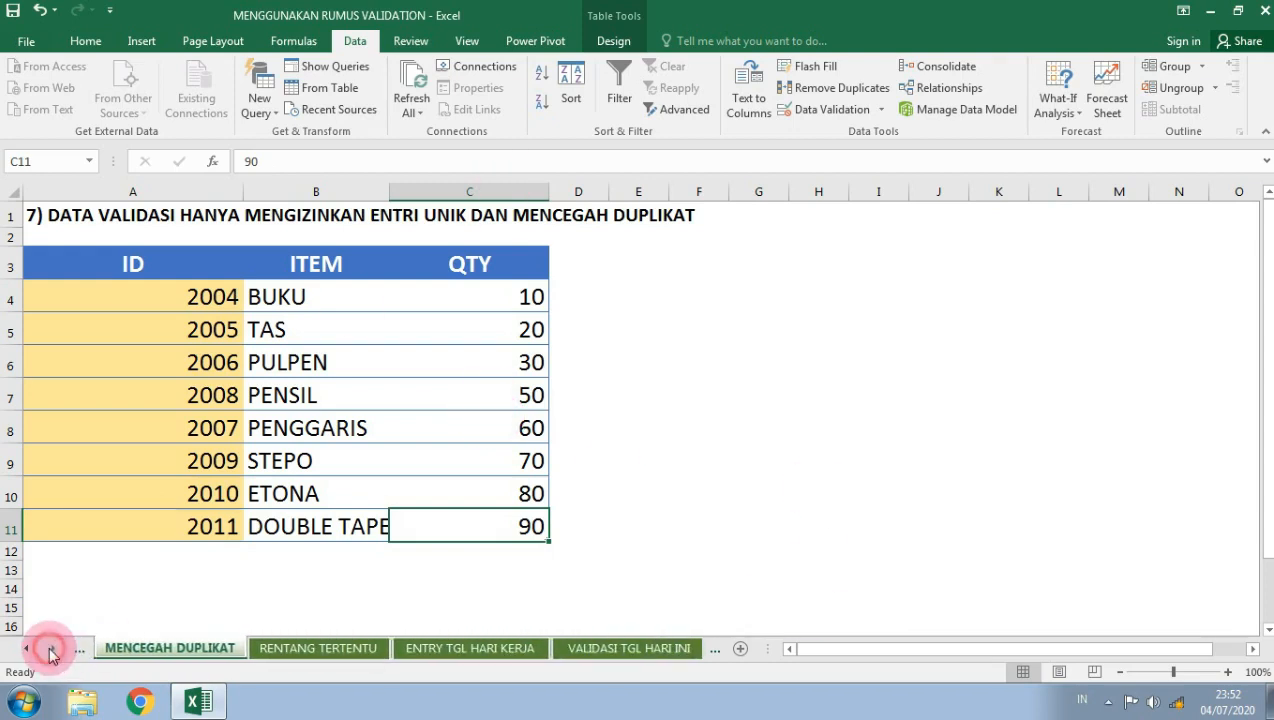
pyautogui.click(365, 650)
pyautogui.click(548, 322)
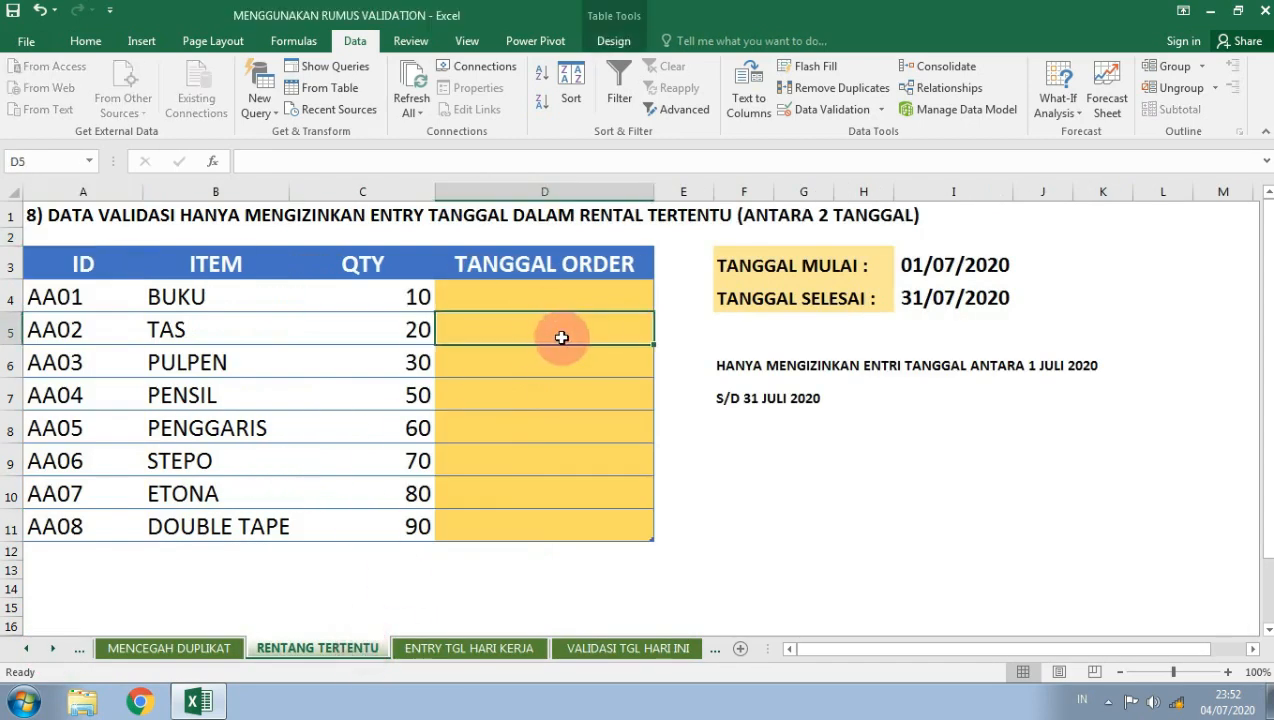
pyautogui.click(540, 264)
pyautogui.click(525, 294)
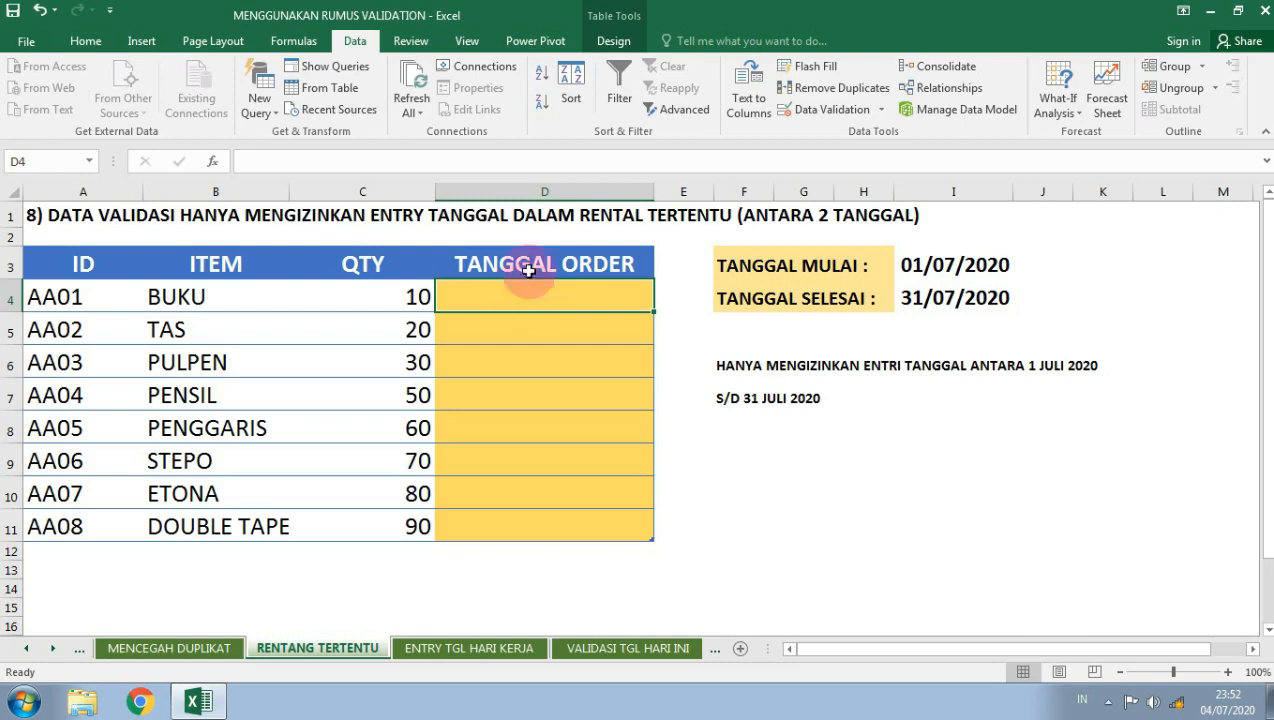
# Correct the word RENTAL to RENTANG in the sheet title in cell A1
pyautogui.click(30, 210)
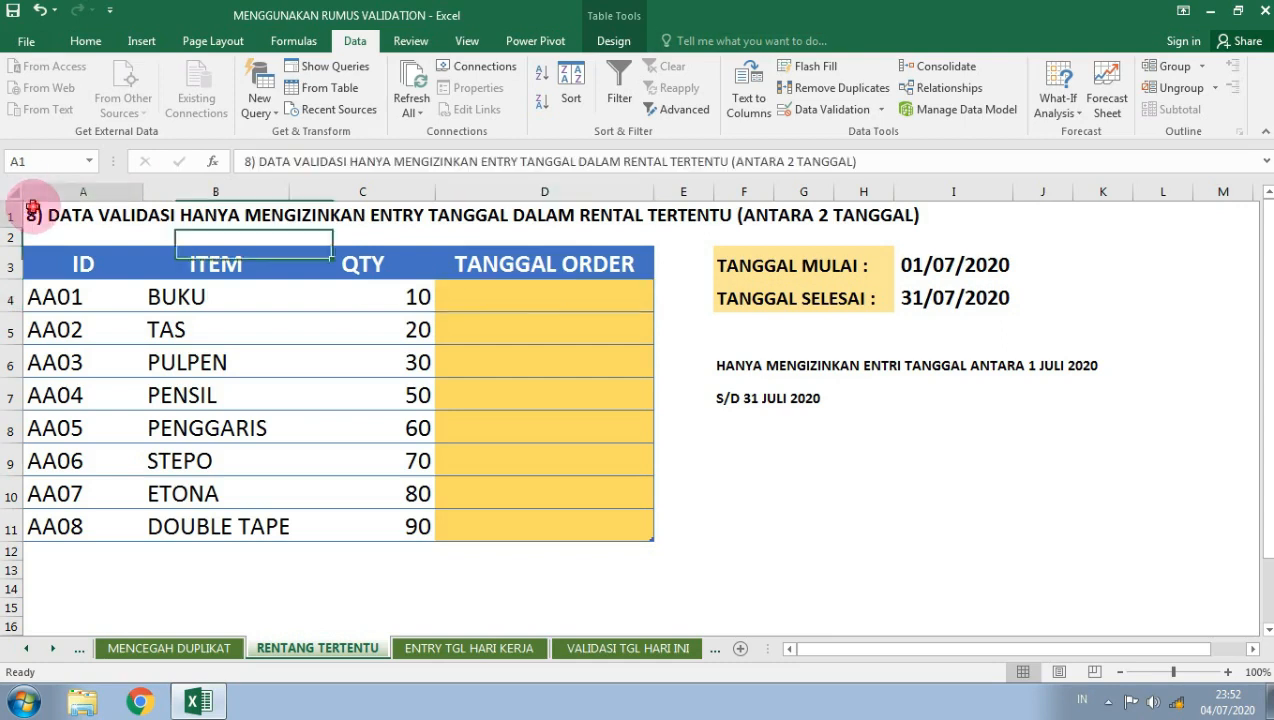
pyautogui.click(669, 161)
pyautogui.press('BackSpace')
pyautogui.write('NG')
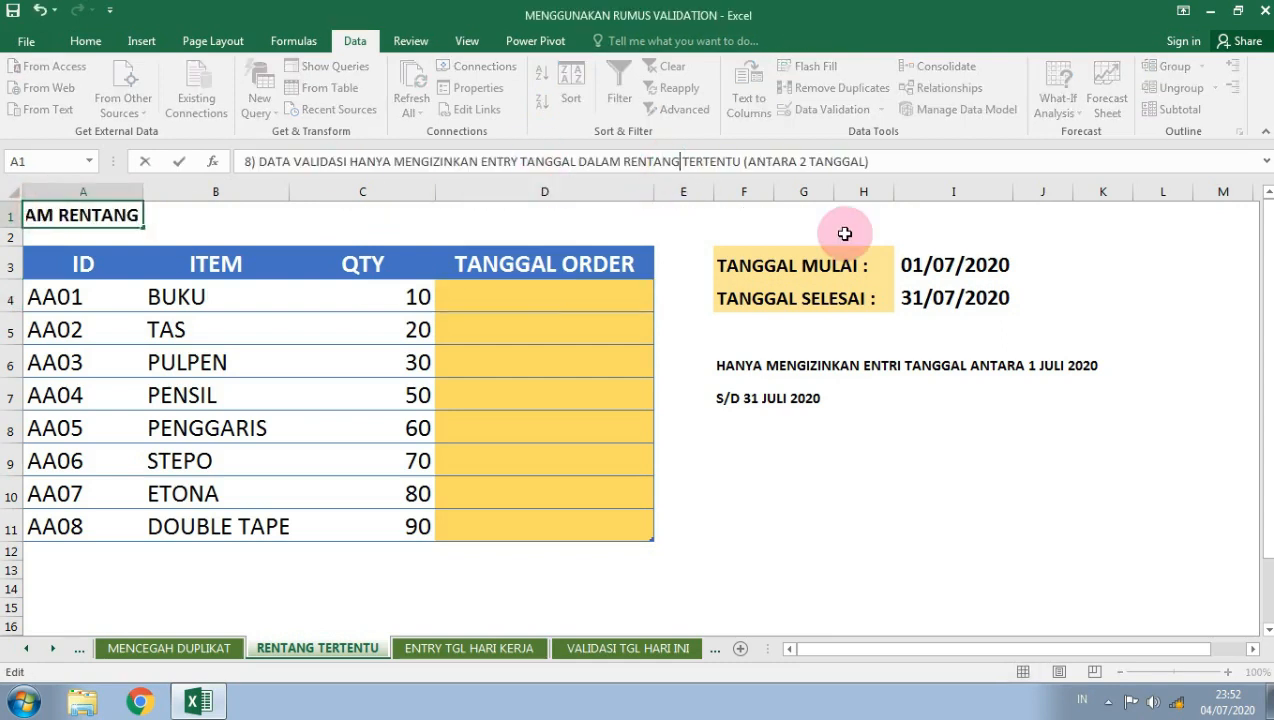
pyautogui.press('Return')
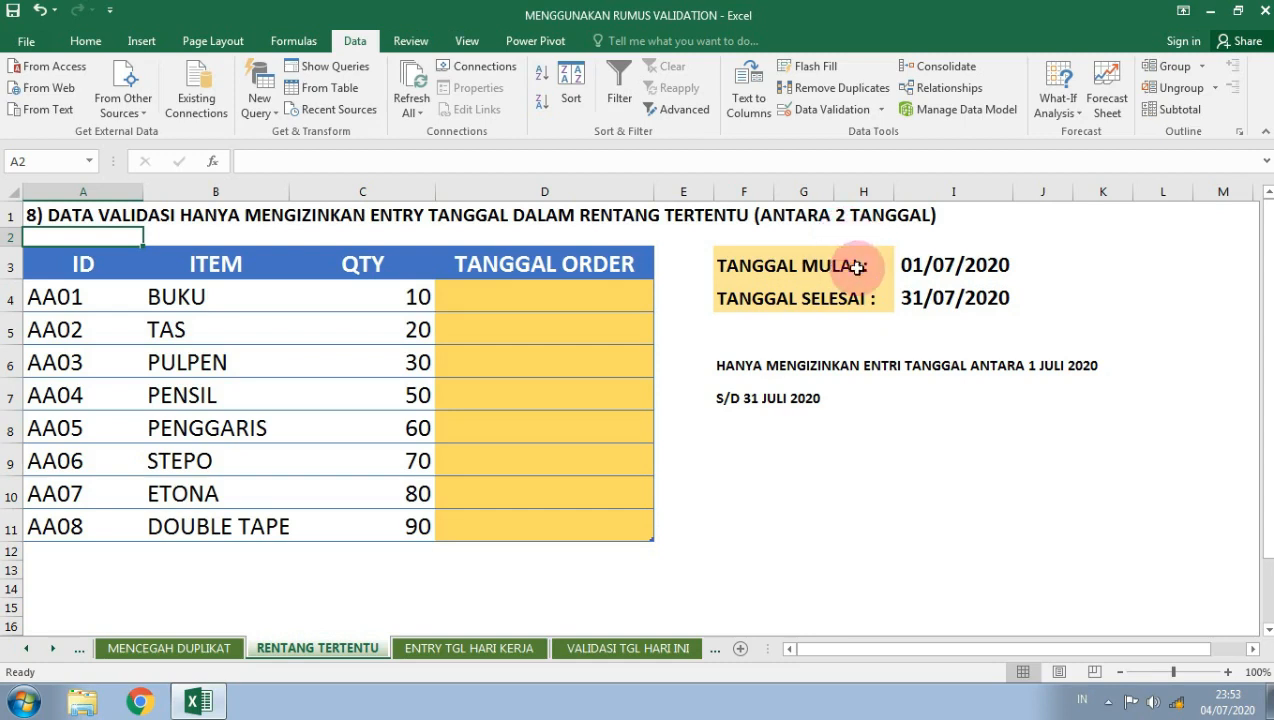
# Start a data validation rule for the TANGGAL ORDER cells D4 to D11 that uses a Custom formula
pyautogui.click(986, 266)
pyautogui.click(897, 297)
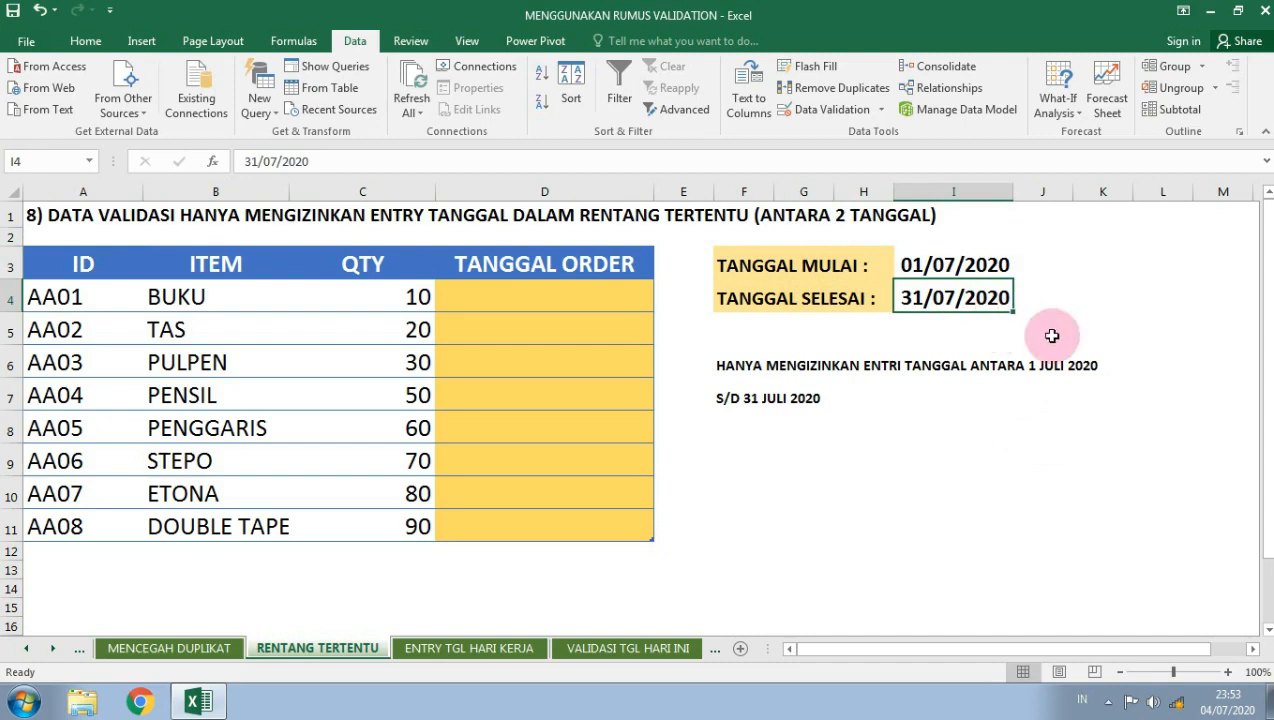
pyautogui.click(540, 297)
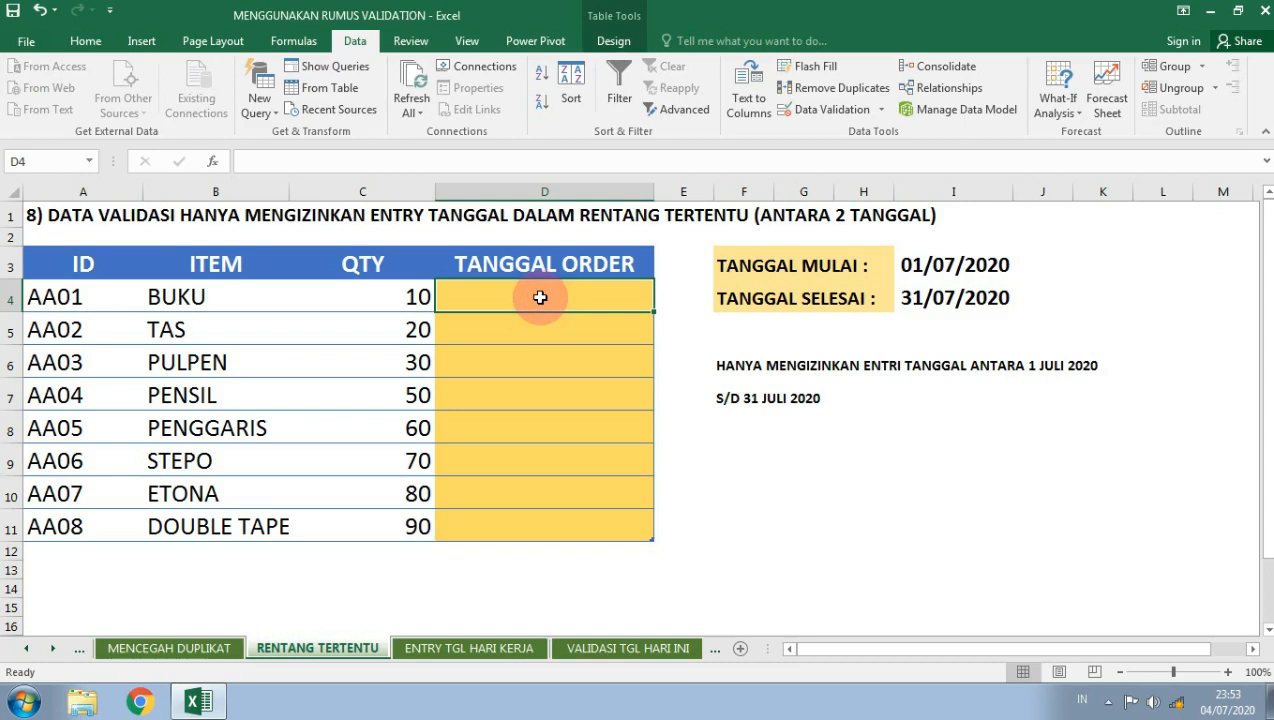
pyautogui.moveTo(540, 297); pyautogui.dragTo(572, 515)
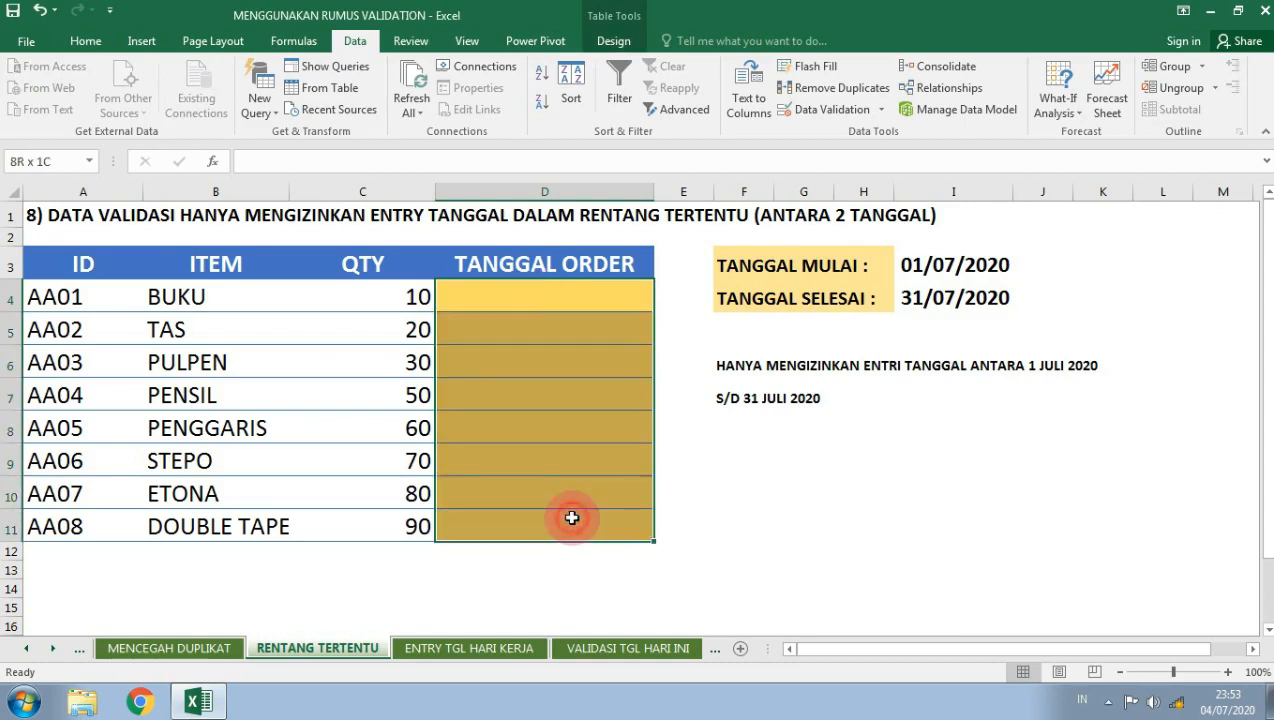
pyautogui.click(881, 109)
pyautogui.click(868, 131)
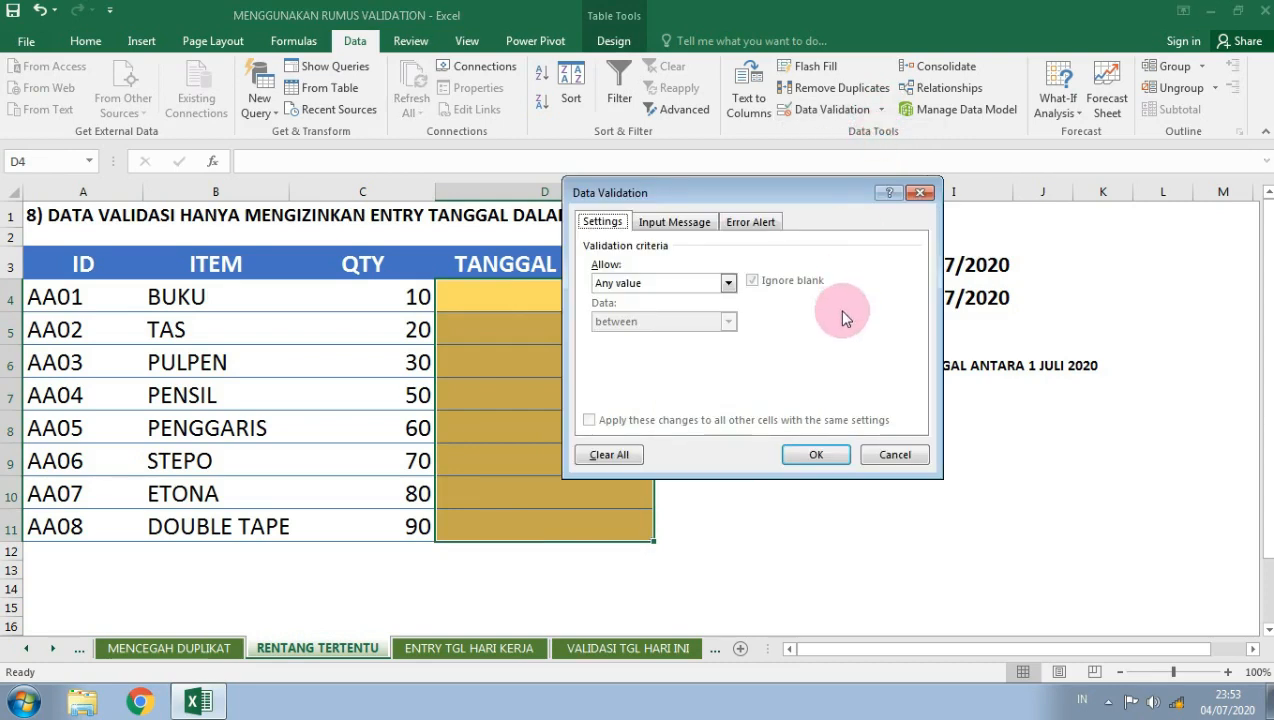
pyautogui.click(716, 285)
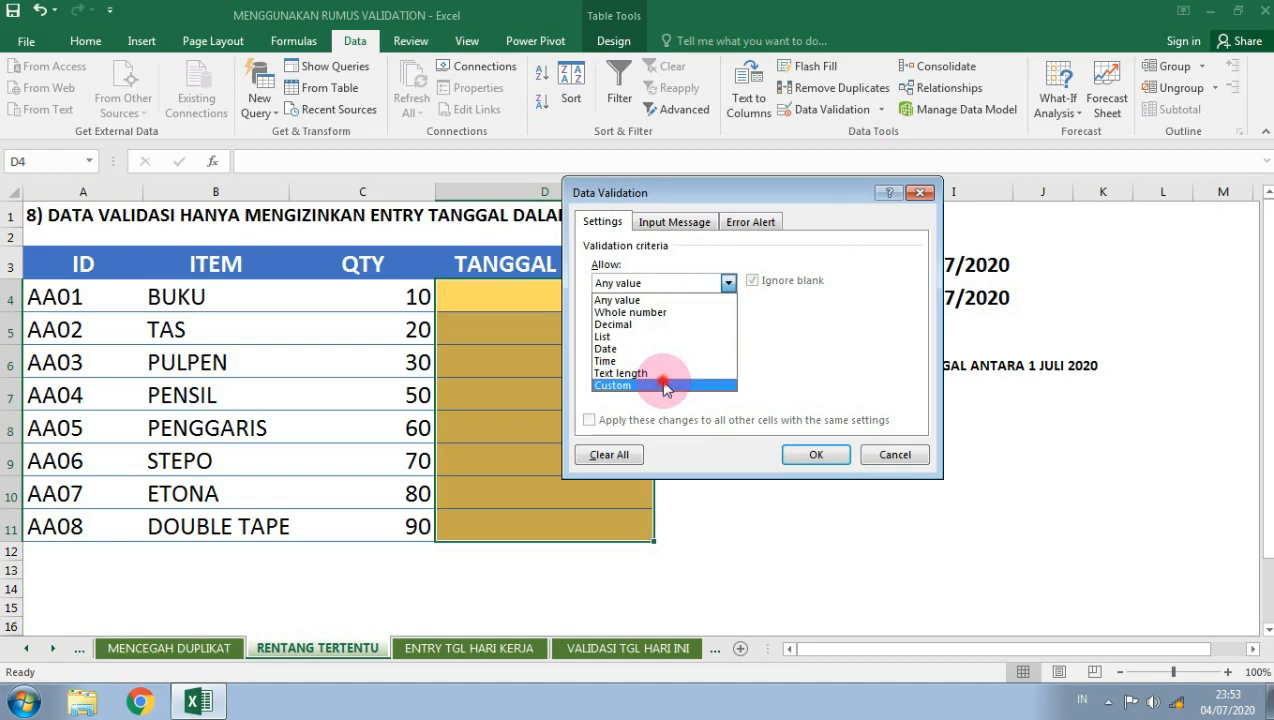
pyautogui.click(655, 385)
pyautogui.click(620, 357)
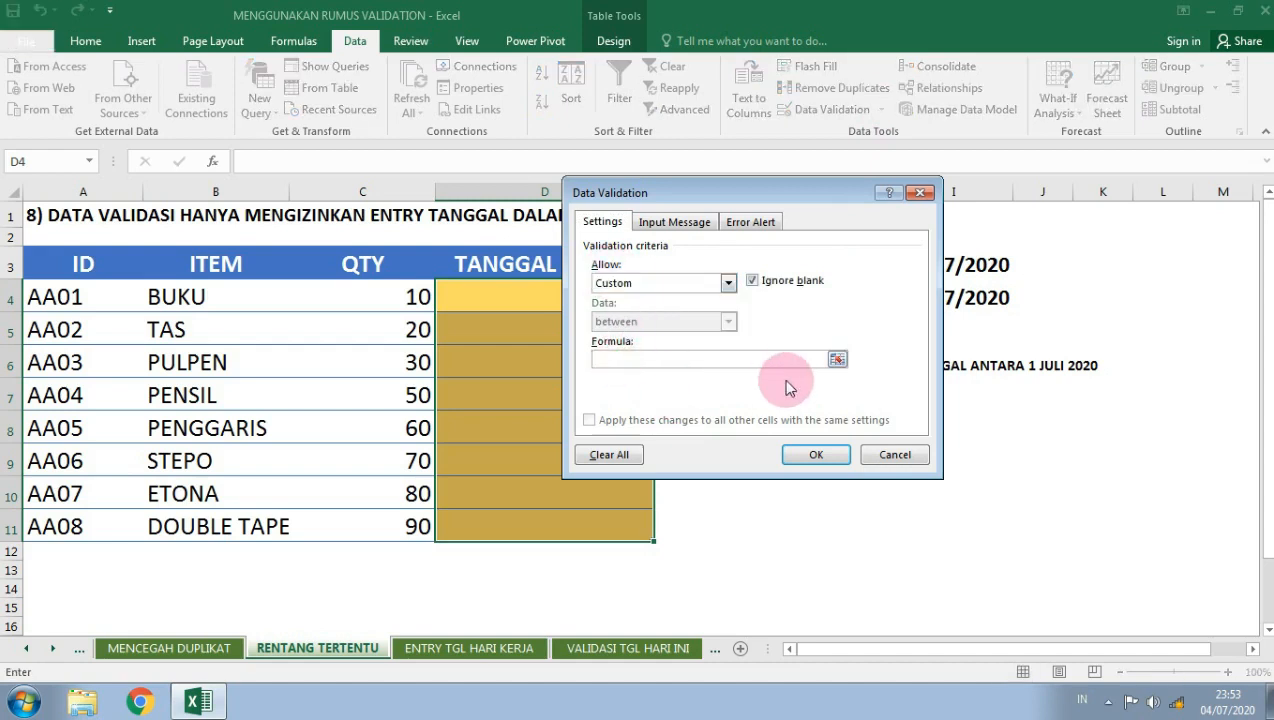
# Set the validation formula to =AND(D4>=$I$3;D4<=$I$4) and apply the rule
pyautogui.write('=AND(')
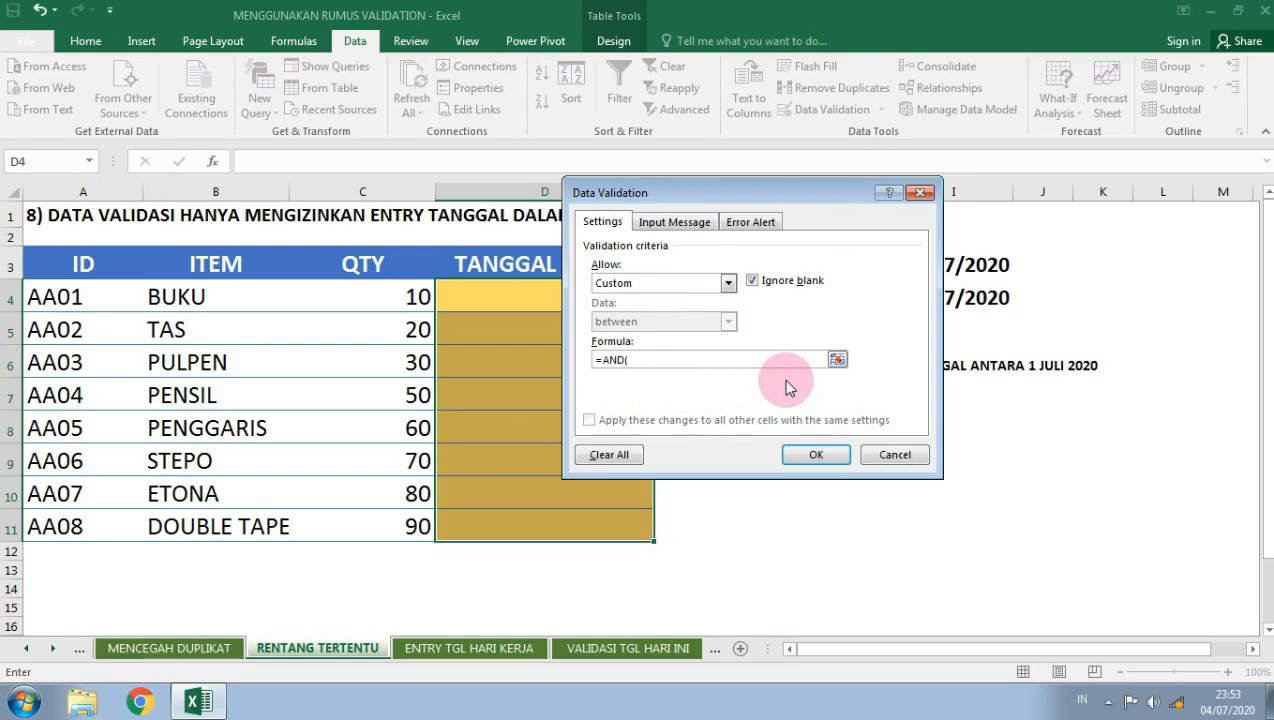
pyautogui.write('D4')
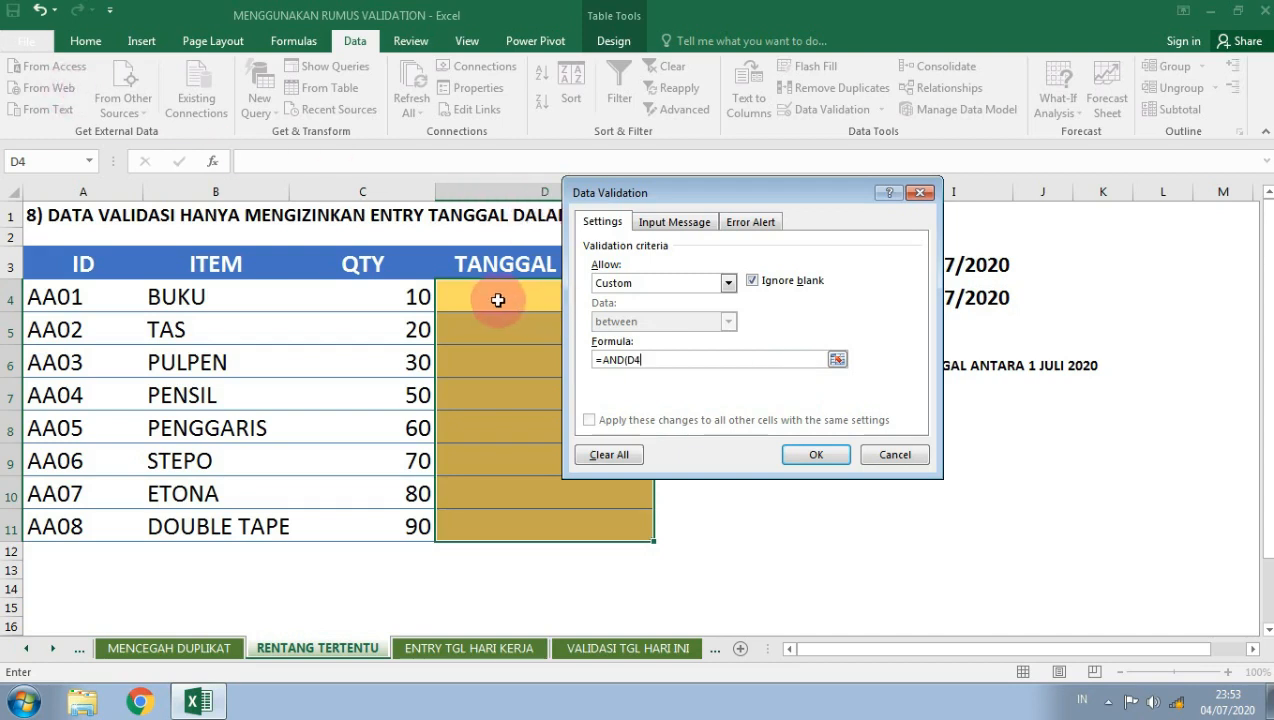
pyautogui.write('>=')
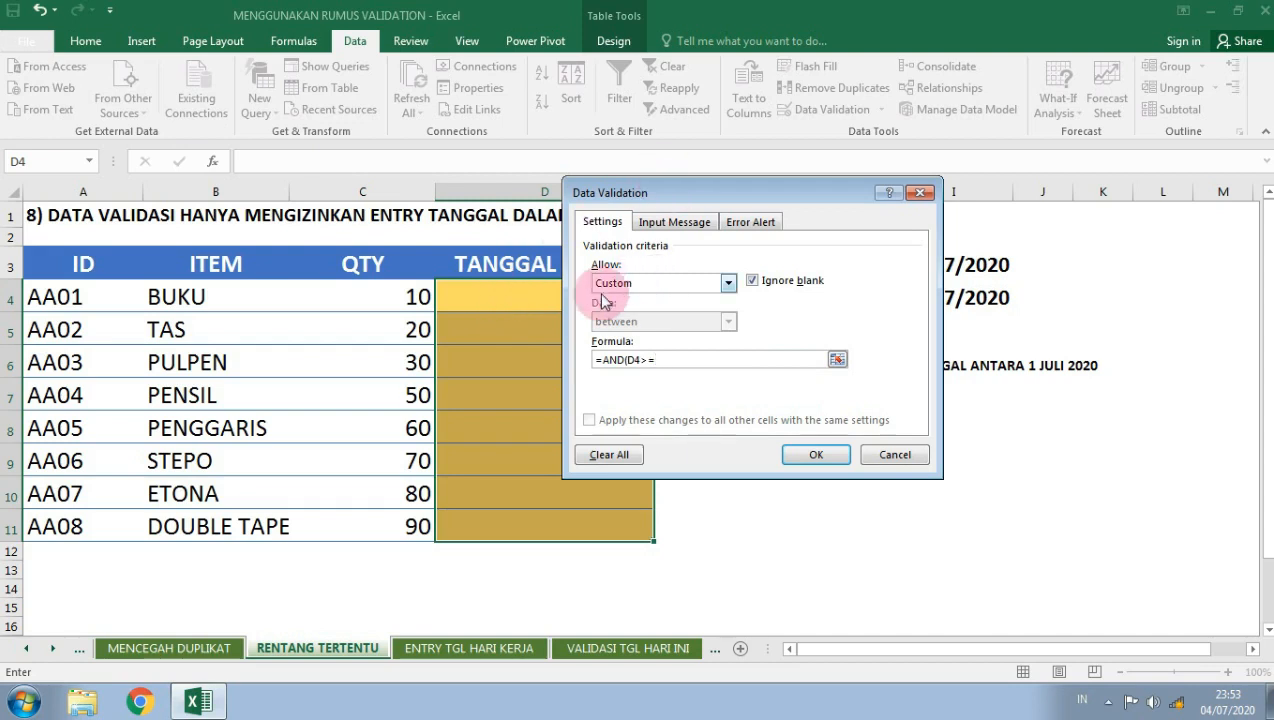
pyautogui.moveTo(697, 195); pyautogui.dragTo(514, 207)
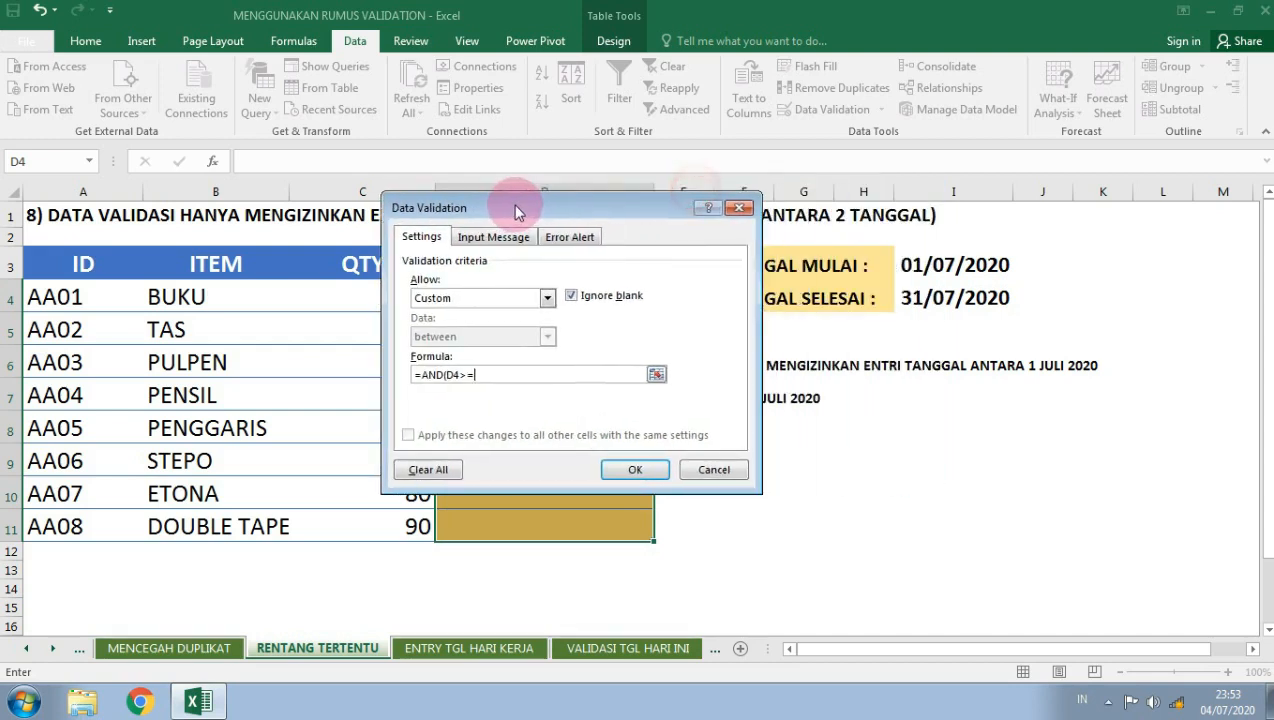
pyautogui.click(929, 271)
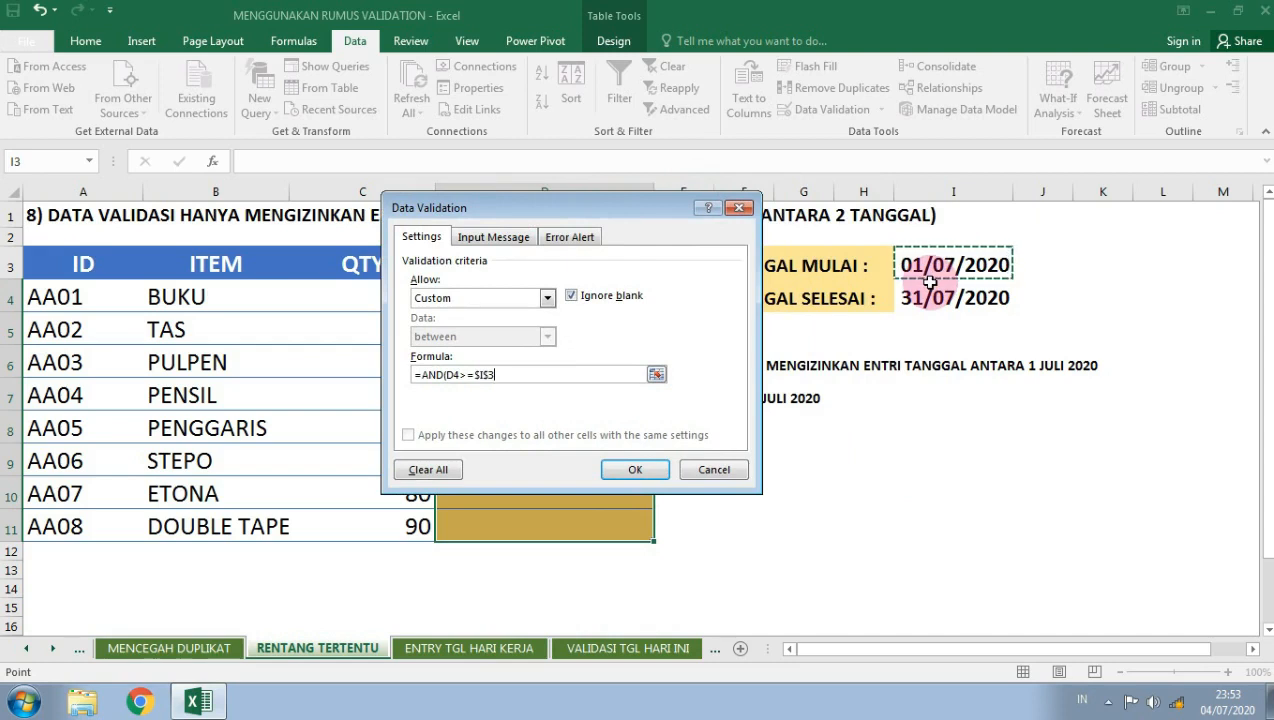
pyautogui.write(';')
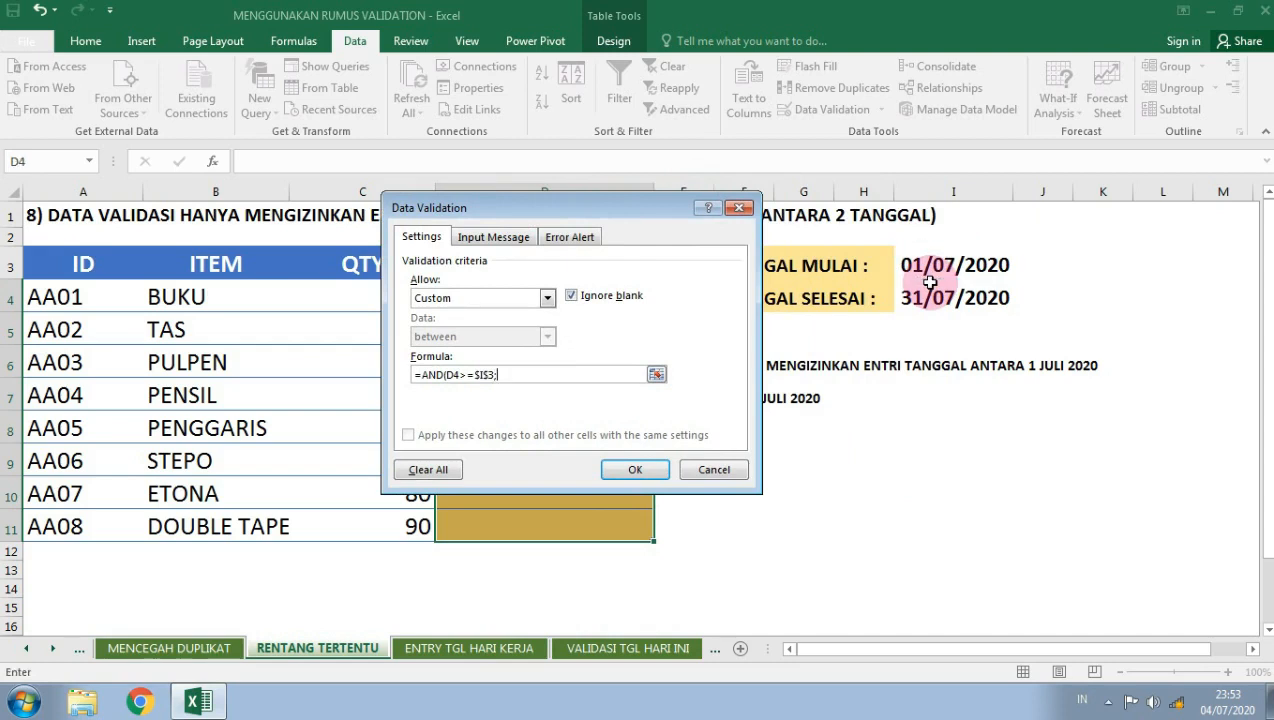
pyautogui.write('D4<=')
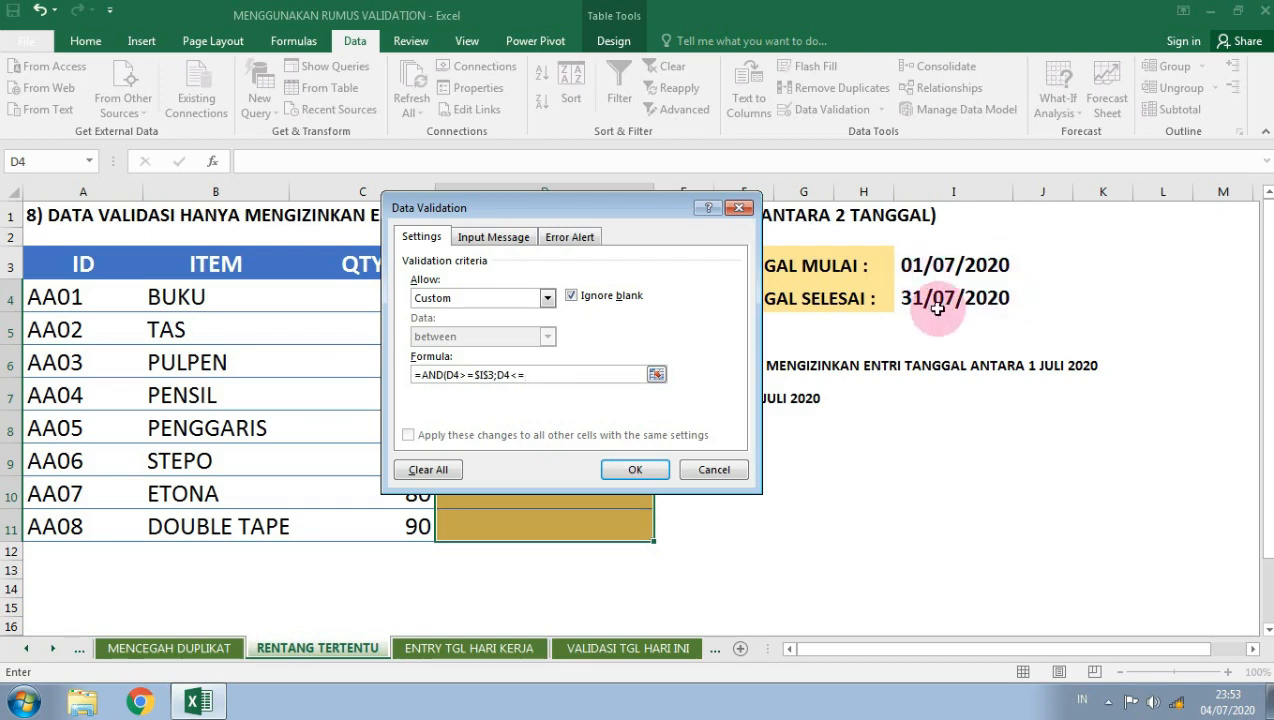
pyautogui.click(936, 306)
pyautogui.press('F4')
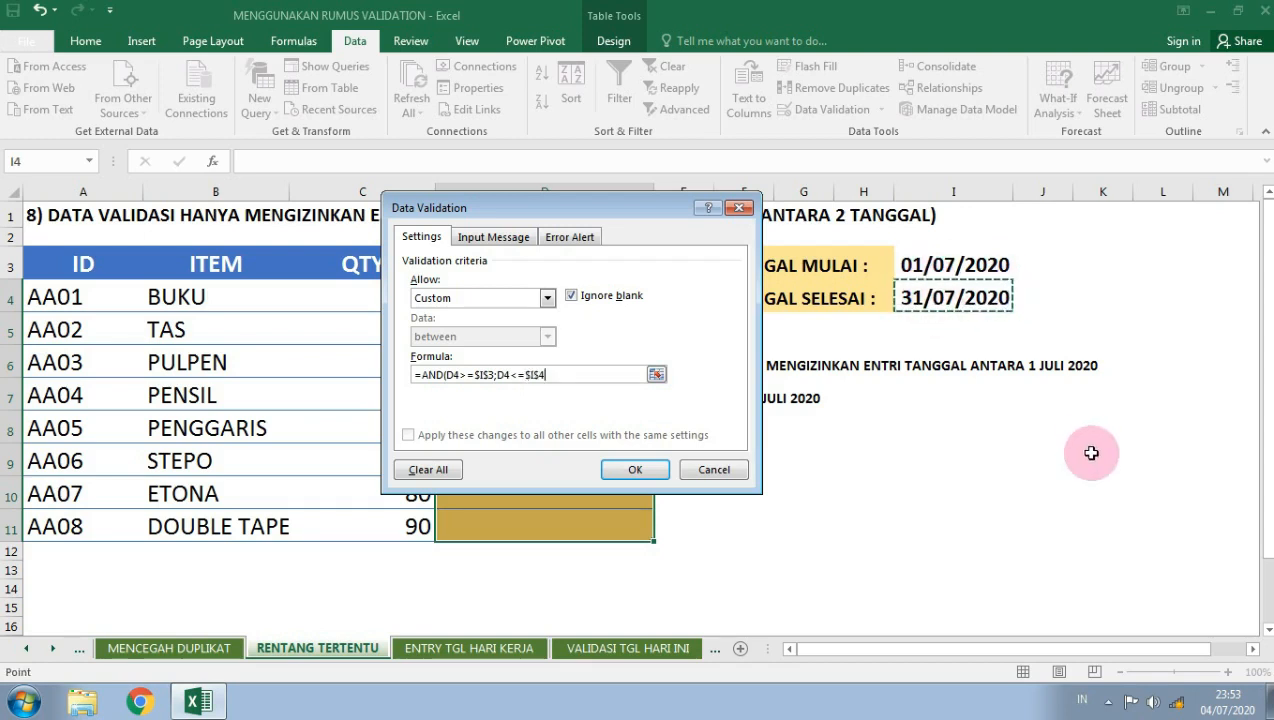
pyautogui.write(')')
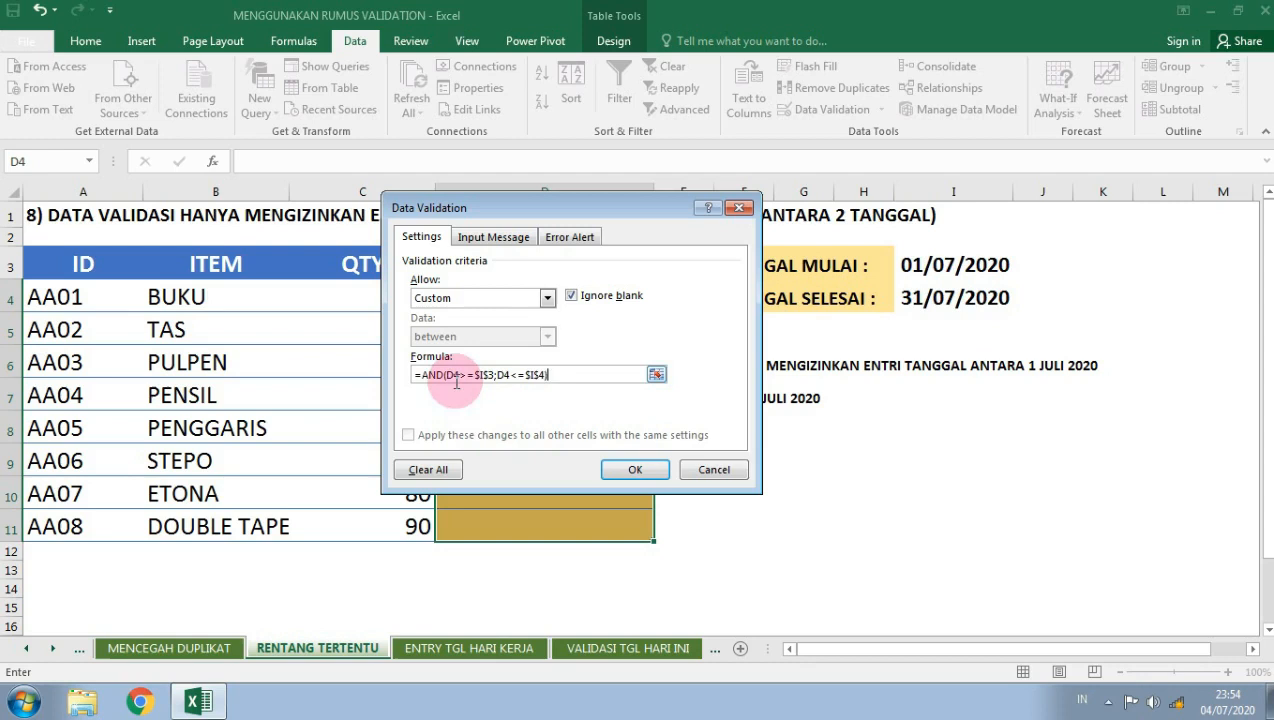
pyautogui.moveTo(555, 213); pyautogui.dragTo(884, 339)
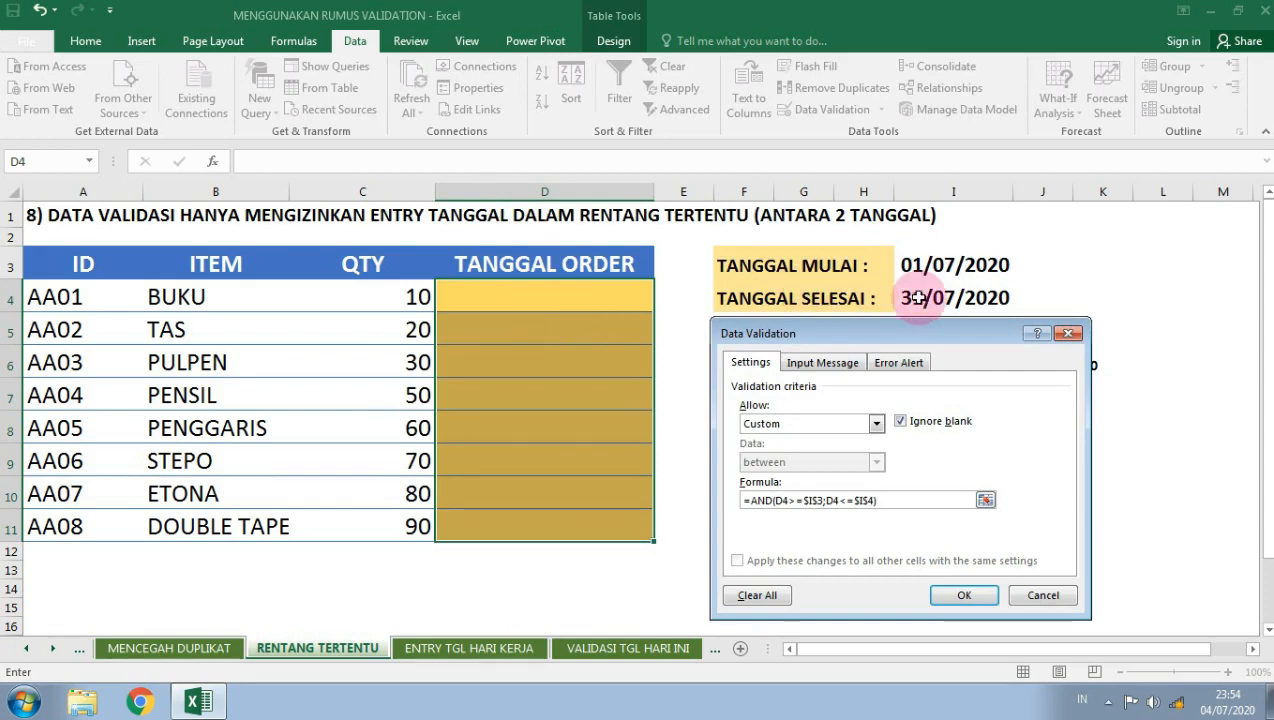
pyautogui.click(964, 595)
# Enter the order date 01/07/2020 in cell D4 for BUKU
pyautogui.click(597, 299)
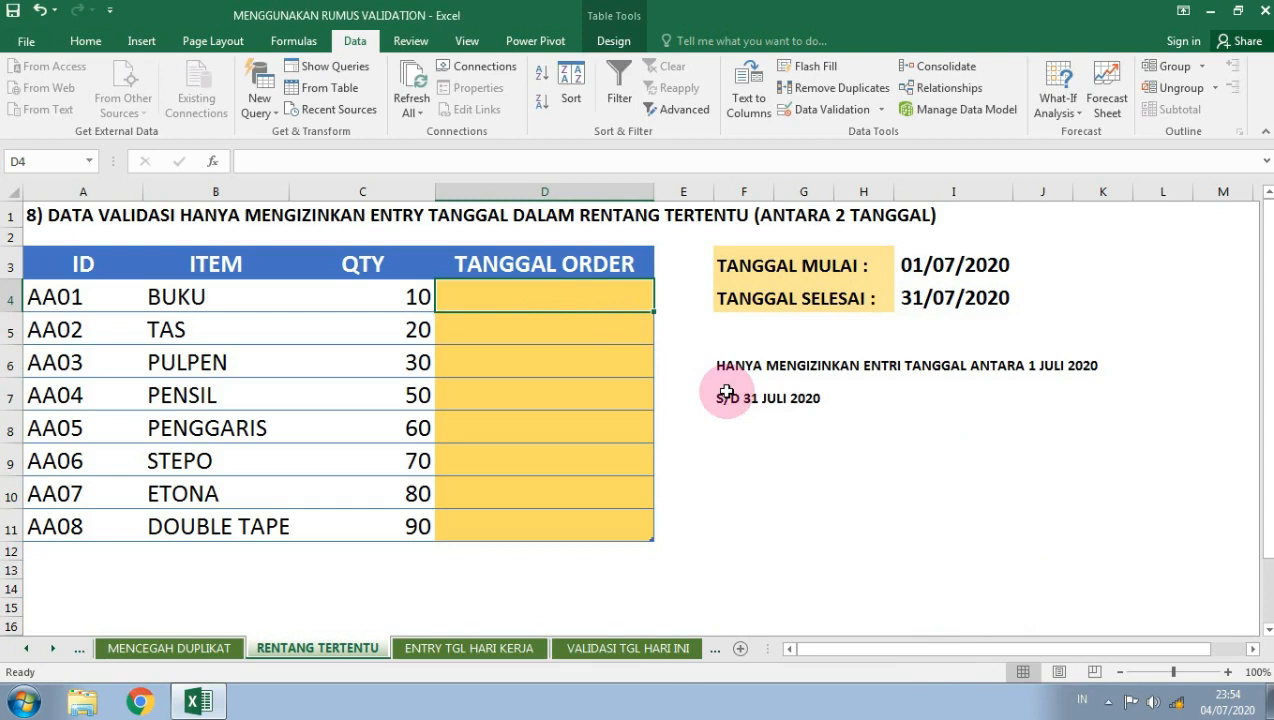
pyautogui.write('01/07/202')
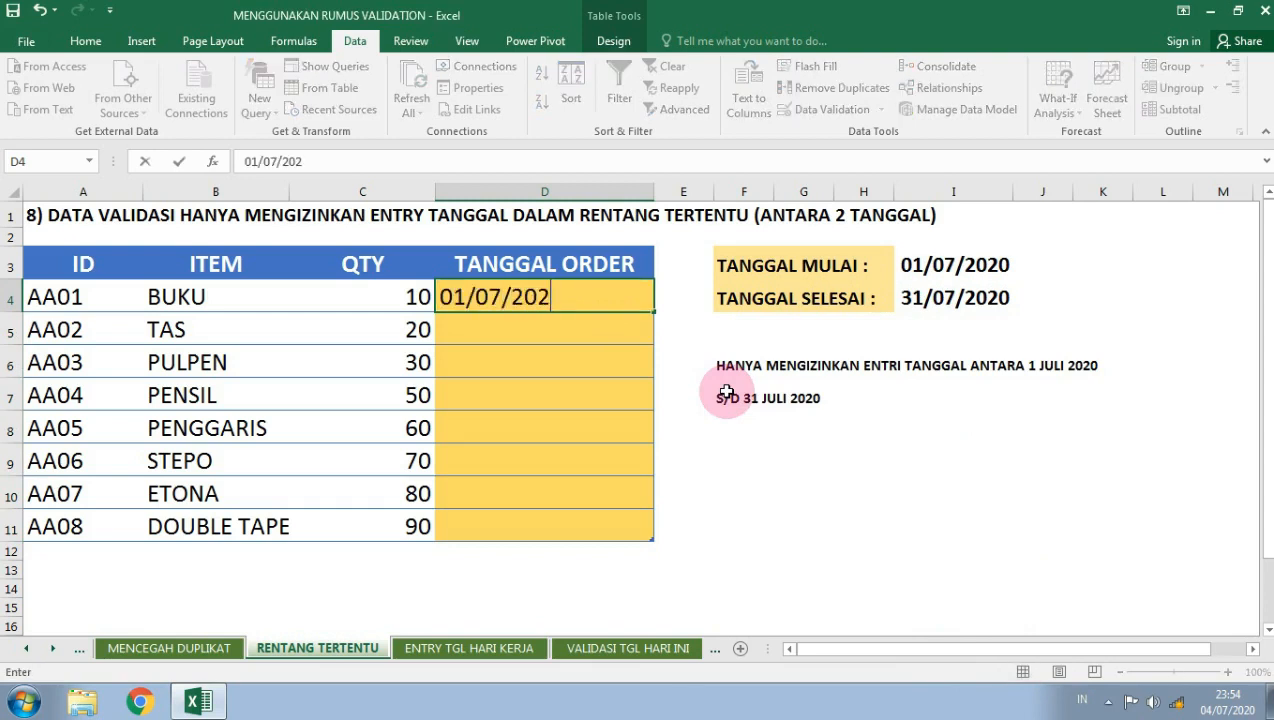
pyautogui.write('0')
pyautogui.press('Return')
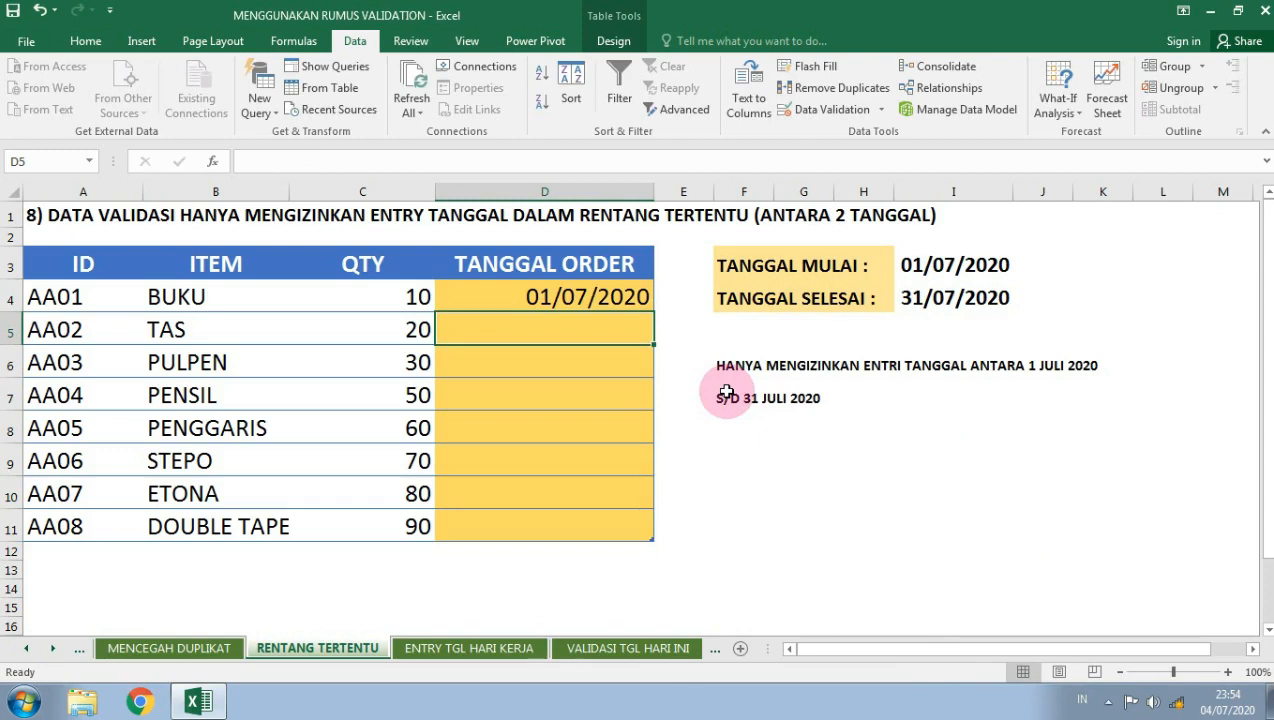
pyautogui.press('Up')
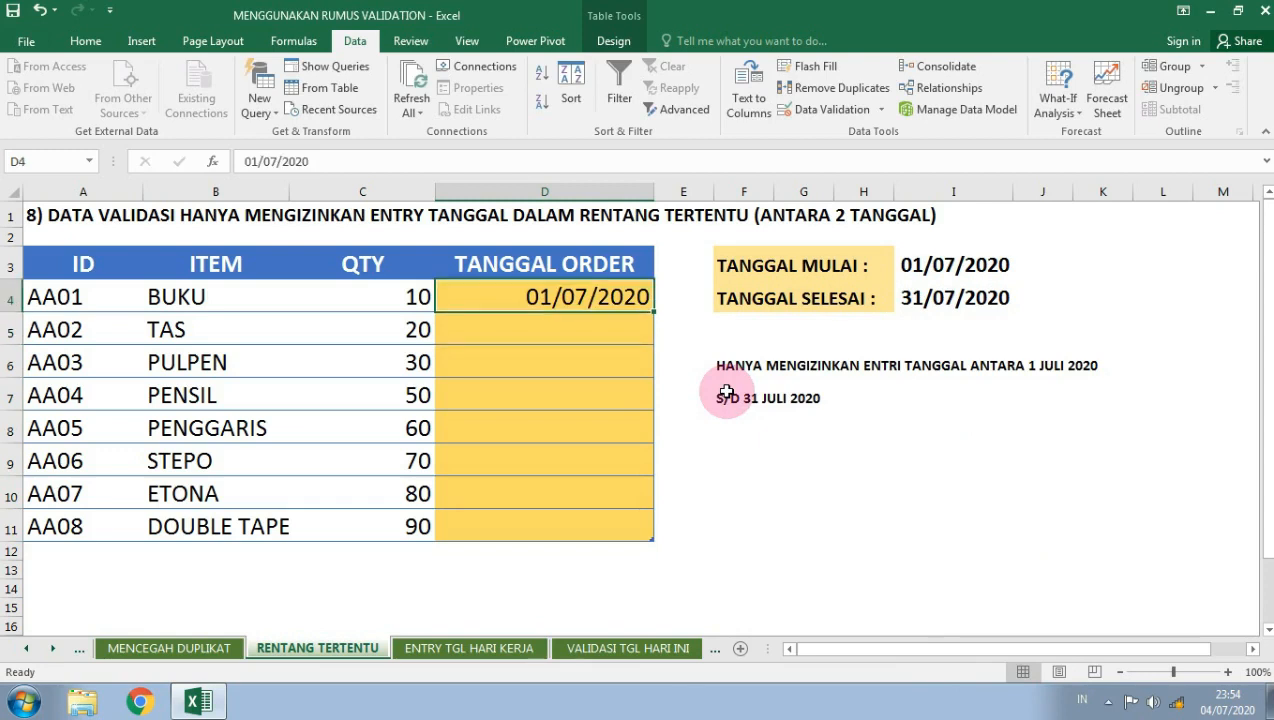
pyautogui.press('Down')
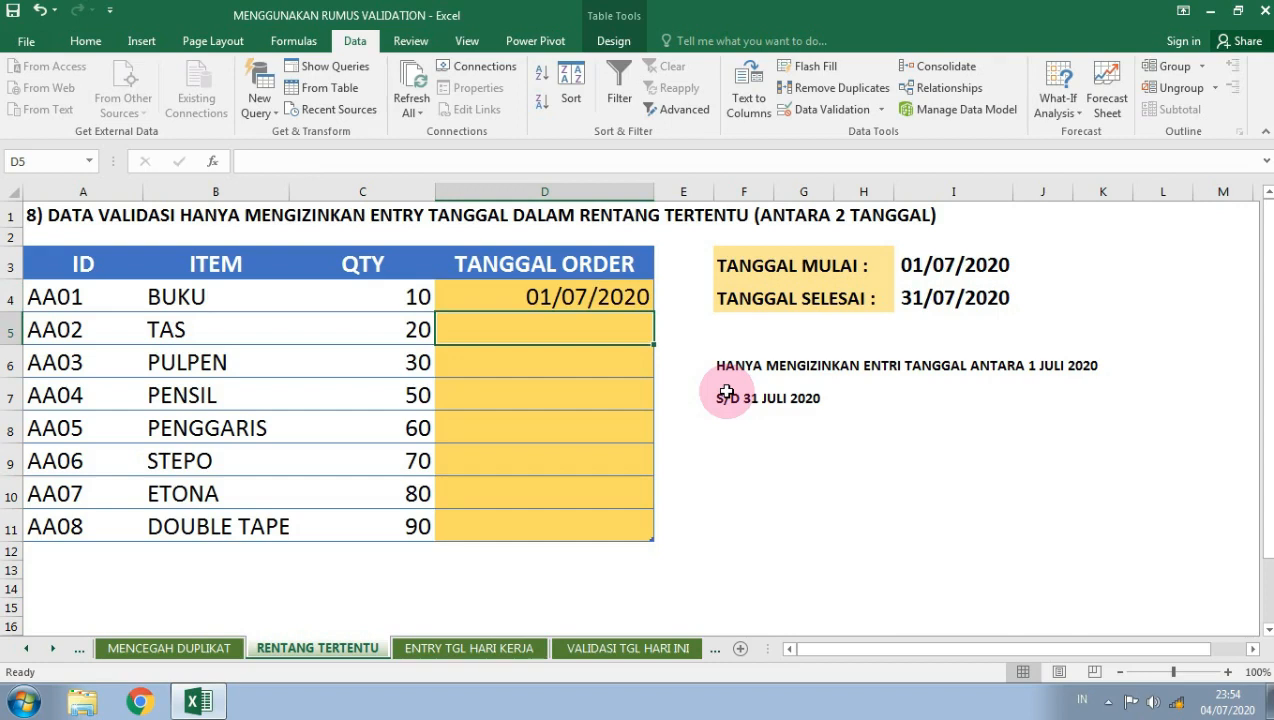
# Try to enter the out-of-range date 30/06/2020 in cell D5 for TAS, and discard the entry
pyautogui.write('30/06/2020')
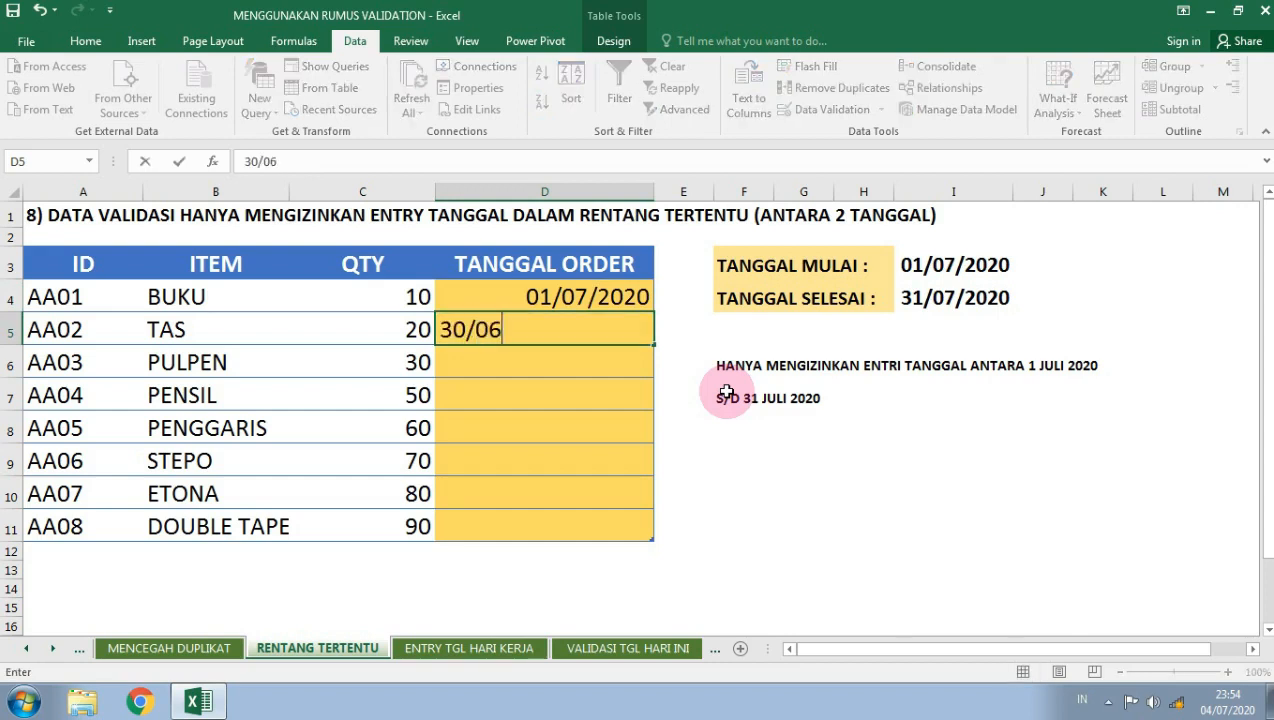
pyautogui.press('Return')
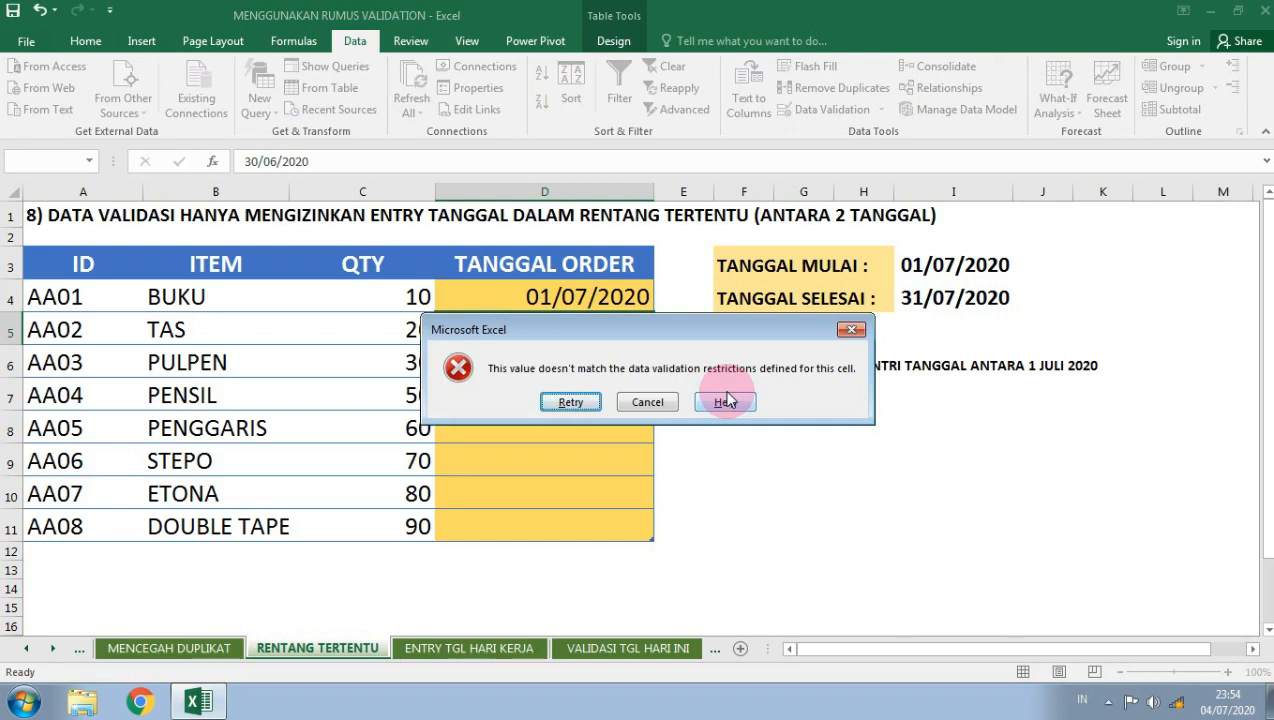
pyautogui.press('Tab')
pyautogui.press('Return')
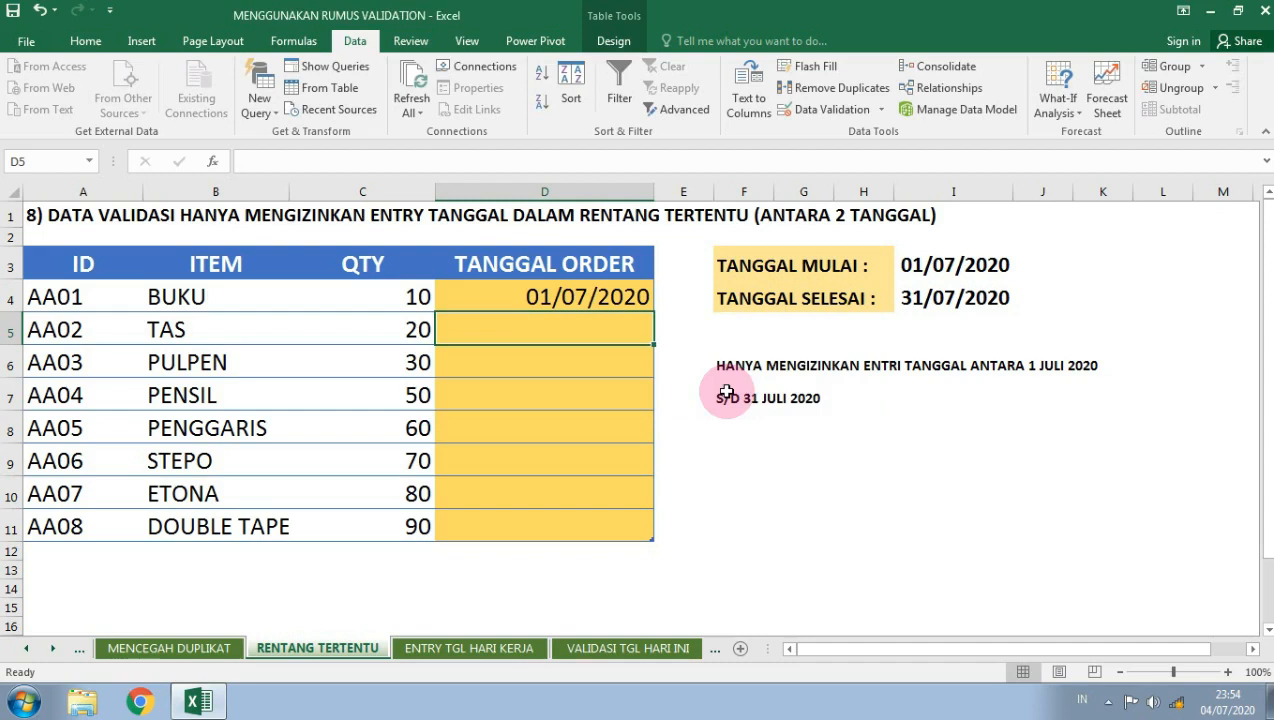
# Try to enter the out-of-range date 01/05/2020 in cell D5, and discard the entry
pyautogui.click(981, 266)
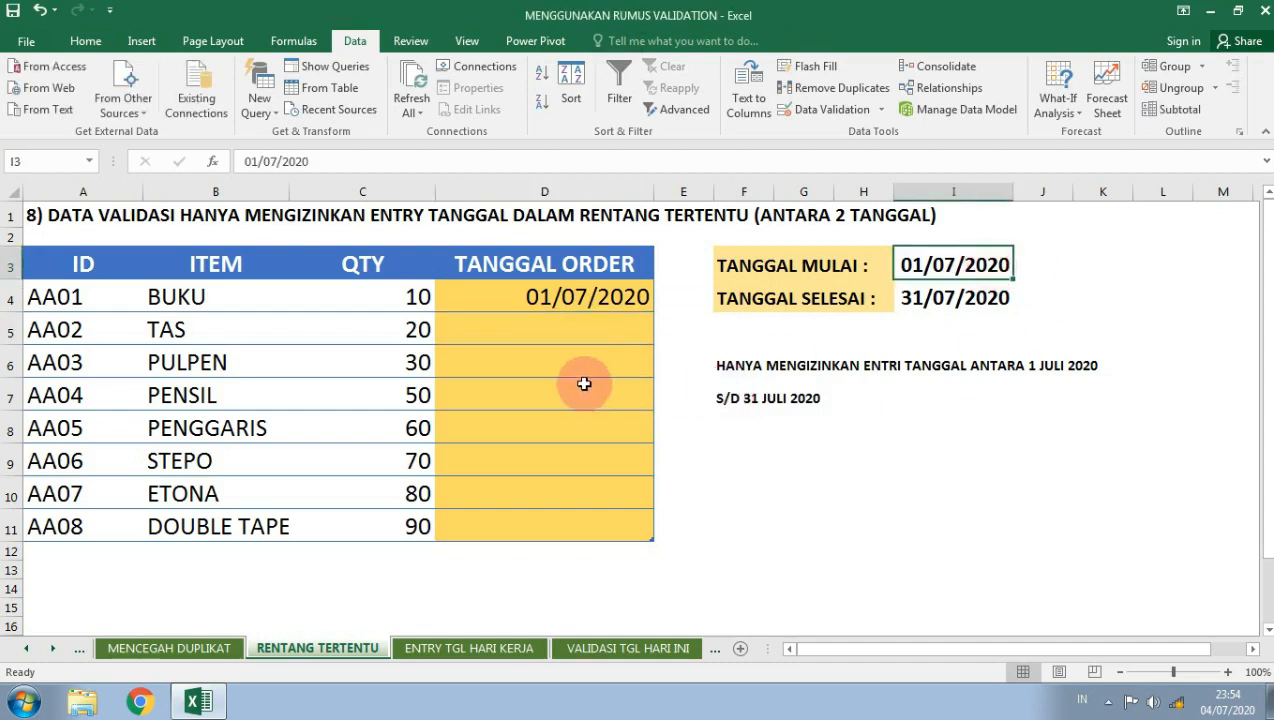
pyautogui.click(562, 334)
pyautogui.write('01/05')
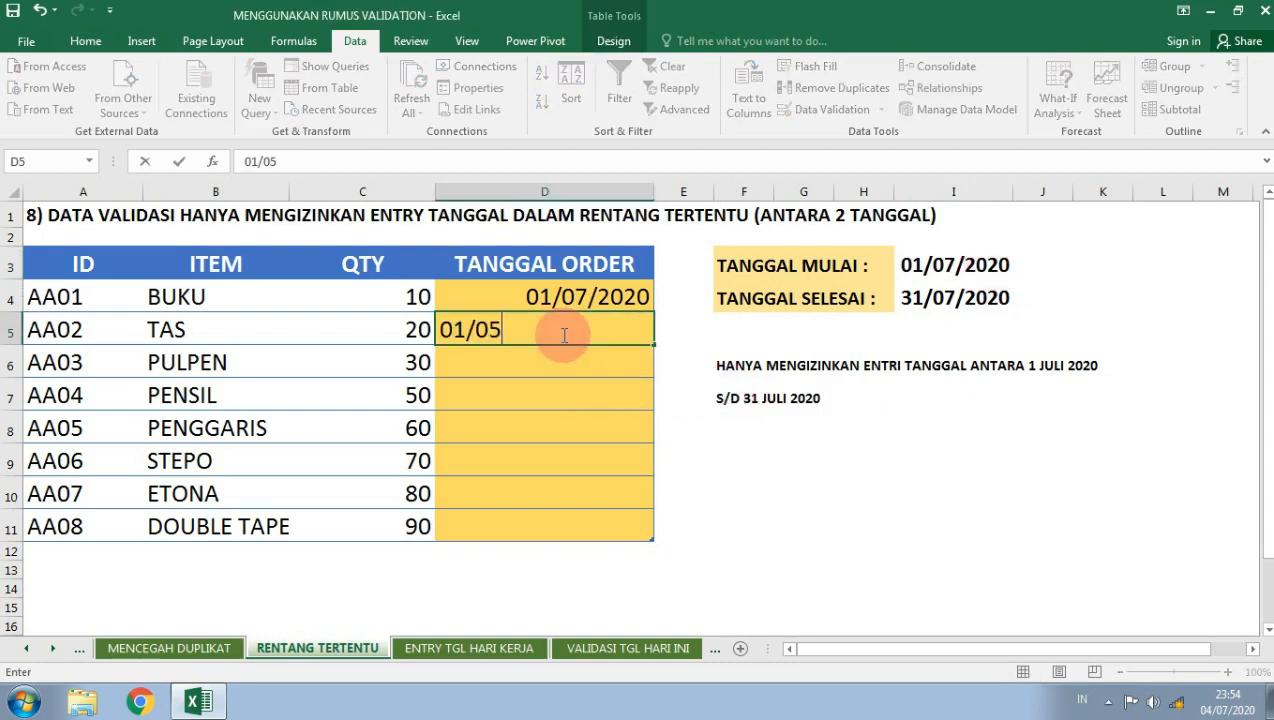
pyautogui.write('/20202')
pyautogui.press('Return')
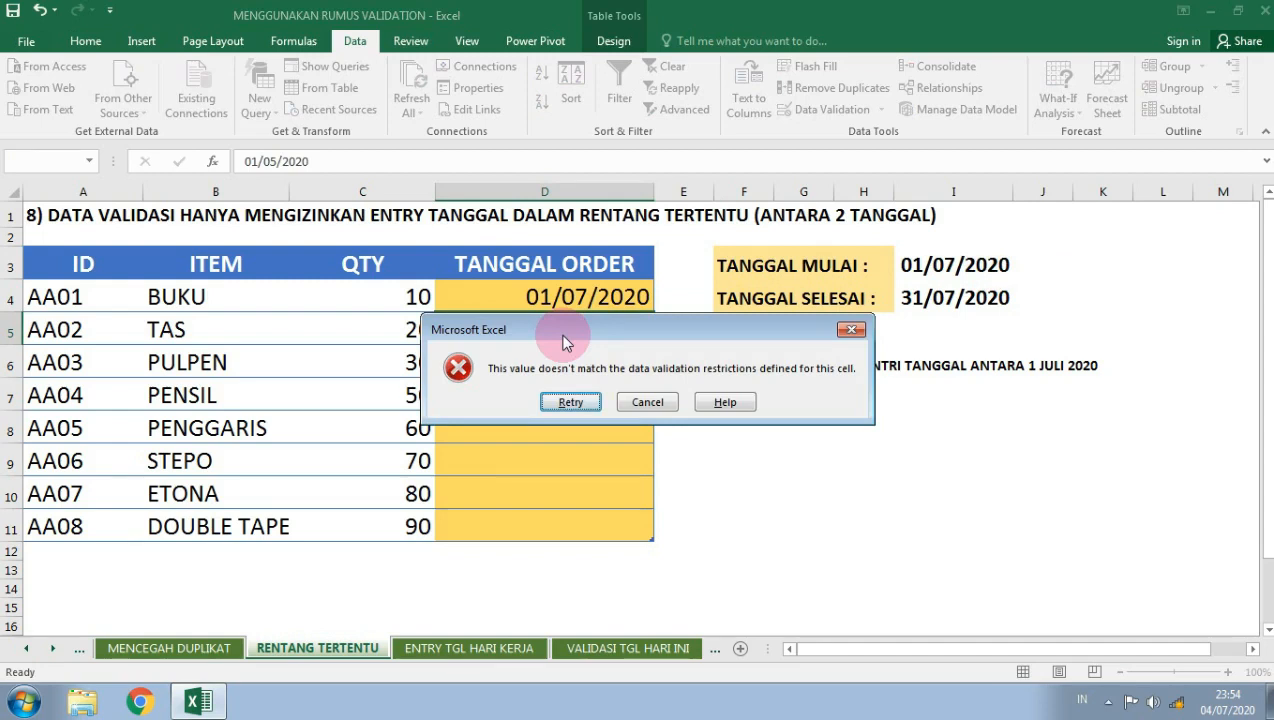
pyautogui.press('Escape')
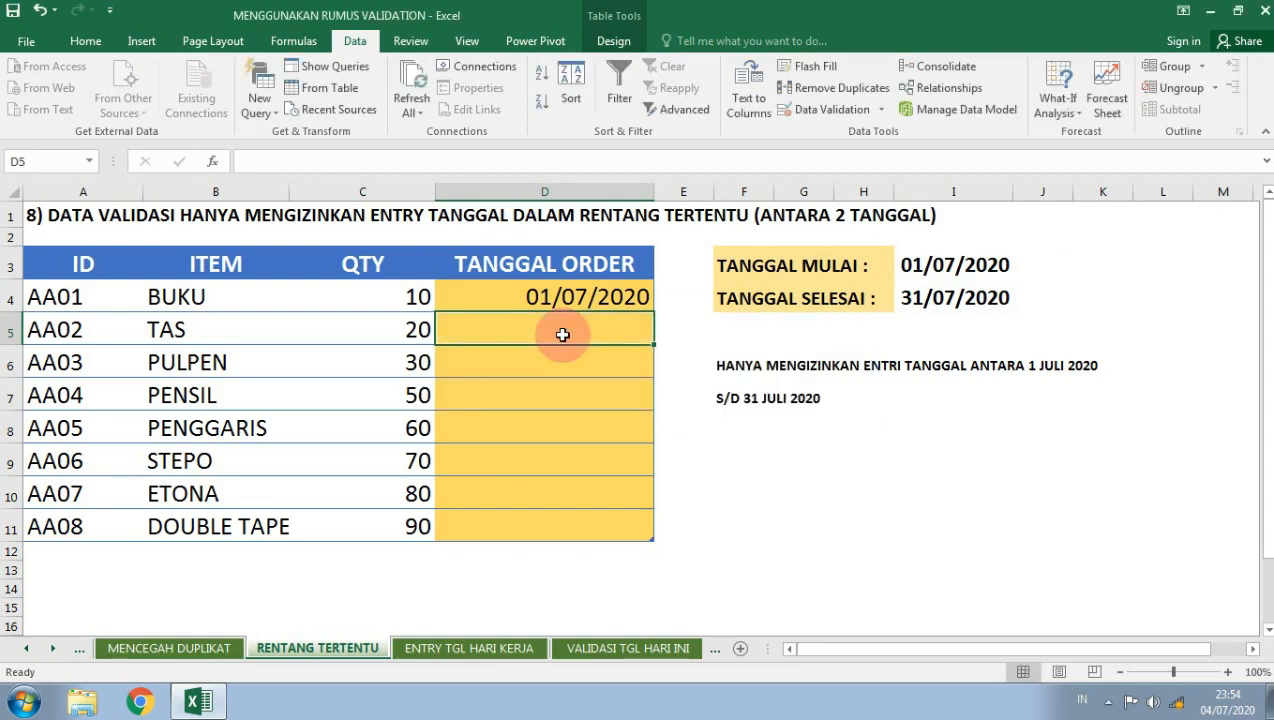
# Enter the order date 05/07/2020 in cell D5 for TAS
pyautogui.write('05/07/2020')
pyautogui.hotkey('ctrl', 'Return')
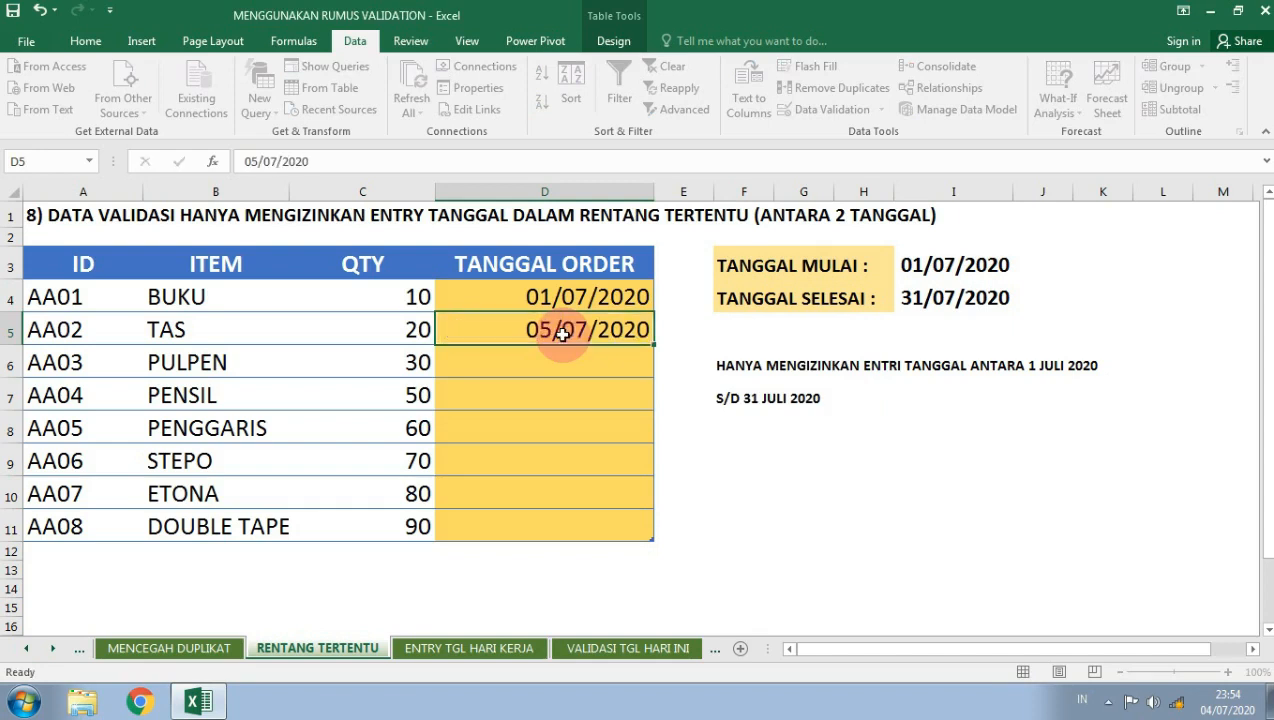
pyautogui.press('Return')
pyautogui.write('06/1')
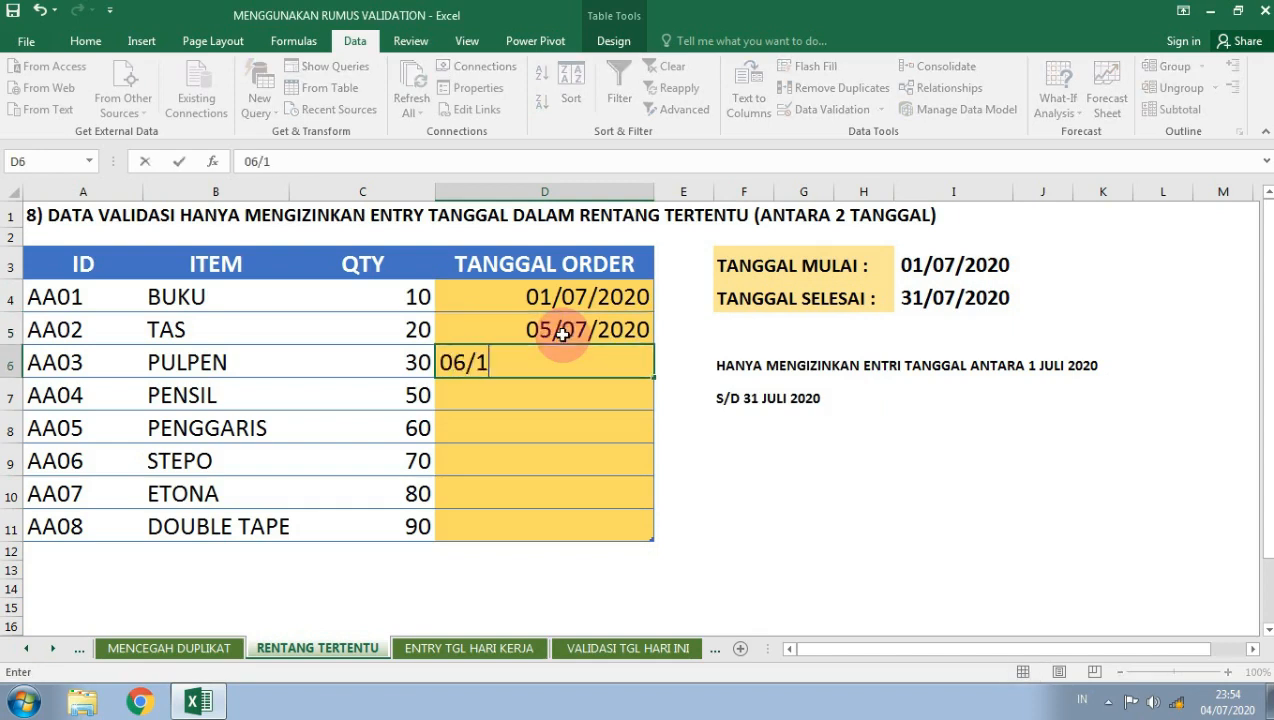
pyautogui.press('Return')
pyautogui.press('Tab')
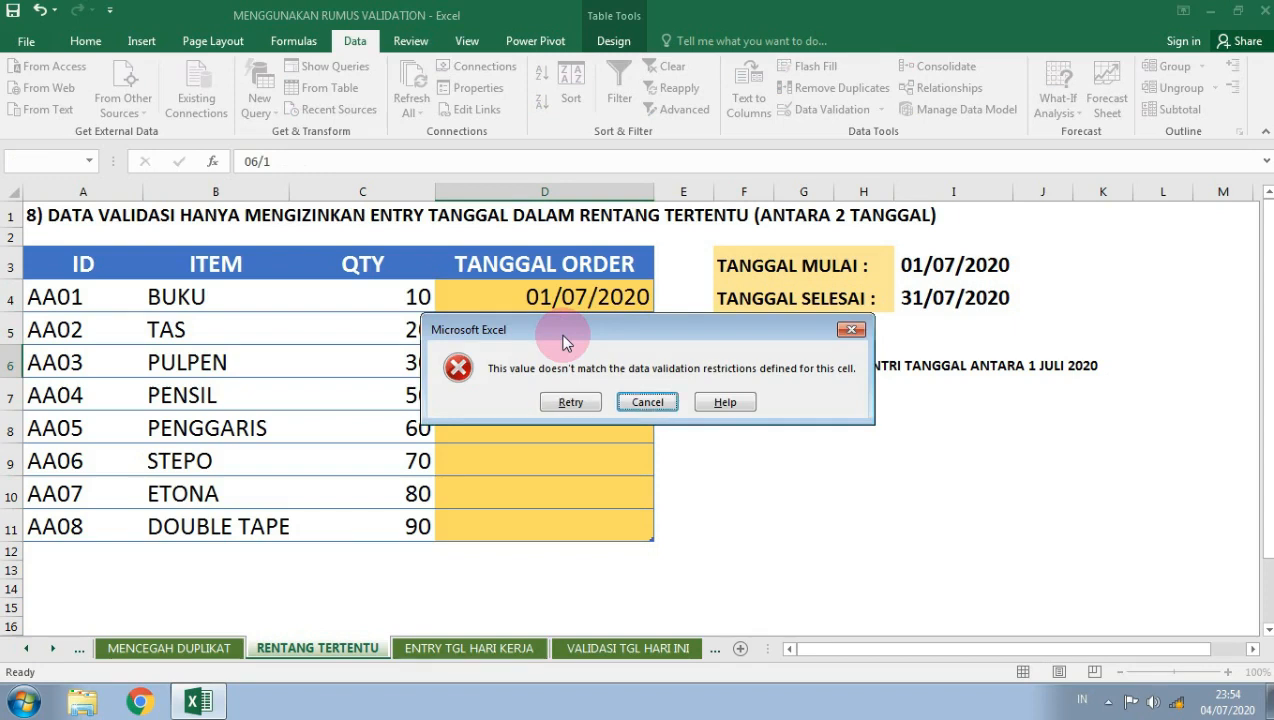
pyautogui.press('Return')
# Enter the order dates 06/07/2020, 07/07/2020, 08/07/2020 and 31/07/2020 in cells D6 to D9
pyautogui.write('06/07/2020')
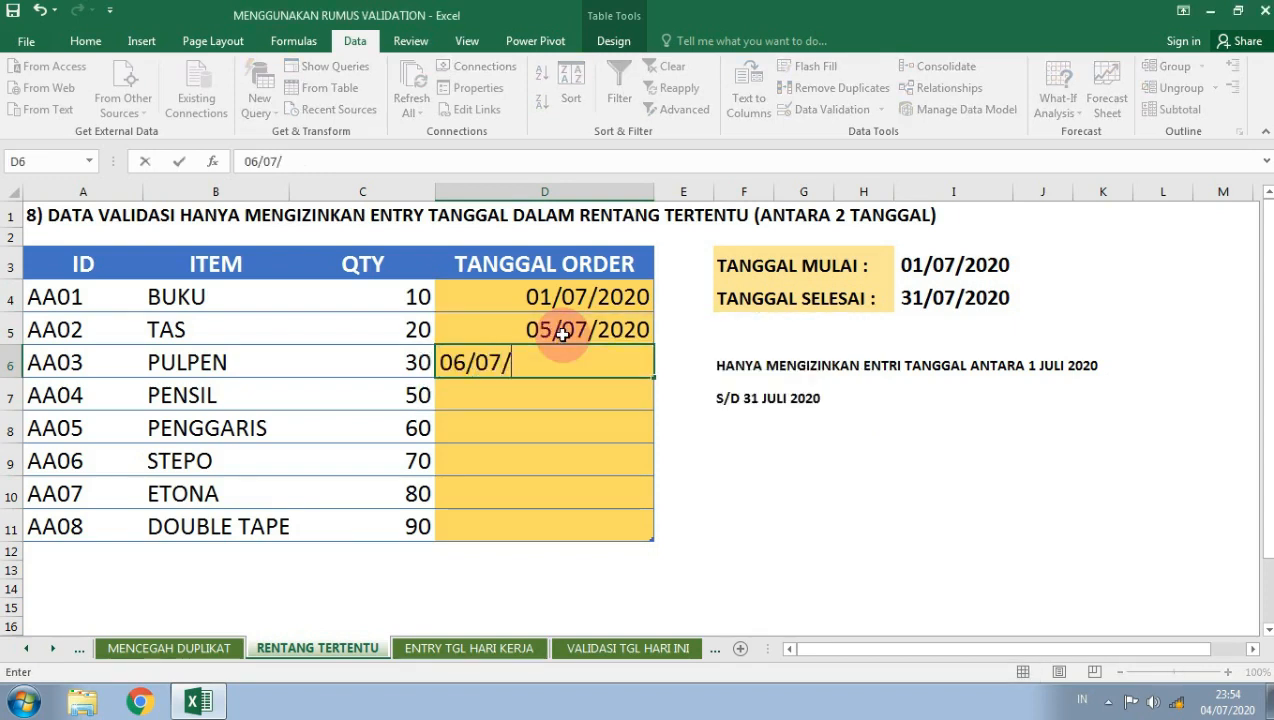
pyautogui.press('Return')
pyautogui.write('07/07/2020')
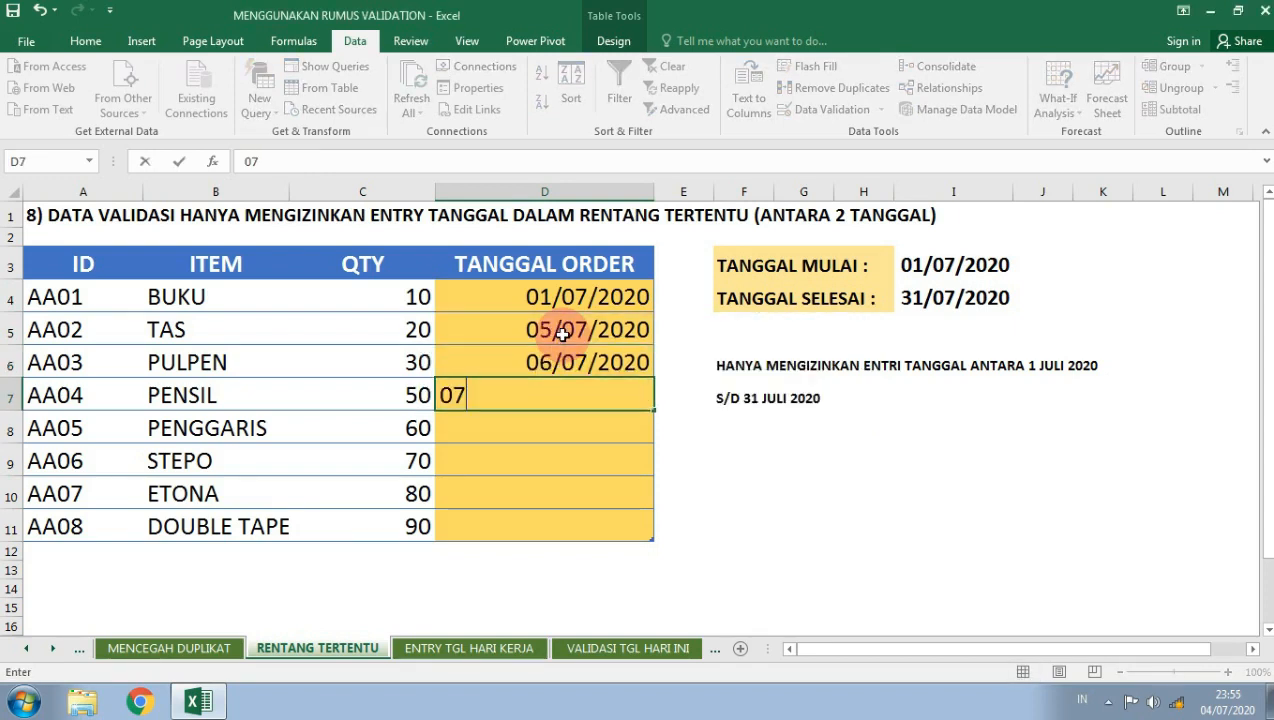
pyautogui.press('Return')
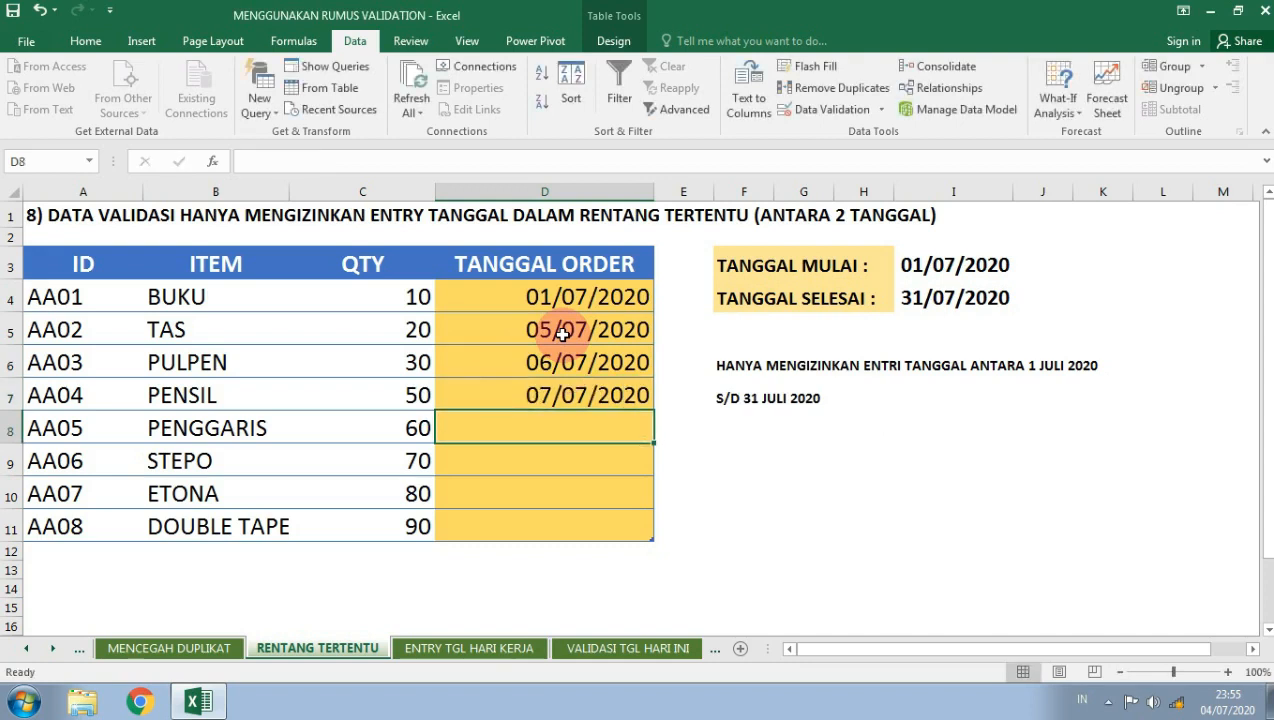
pyautogui.write('08/07/20')
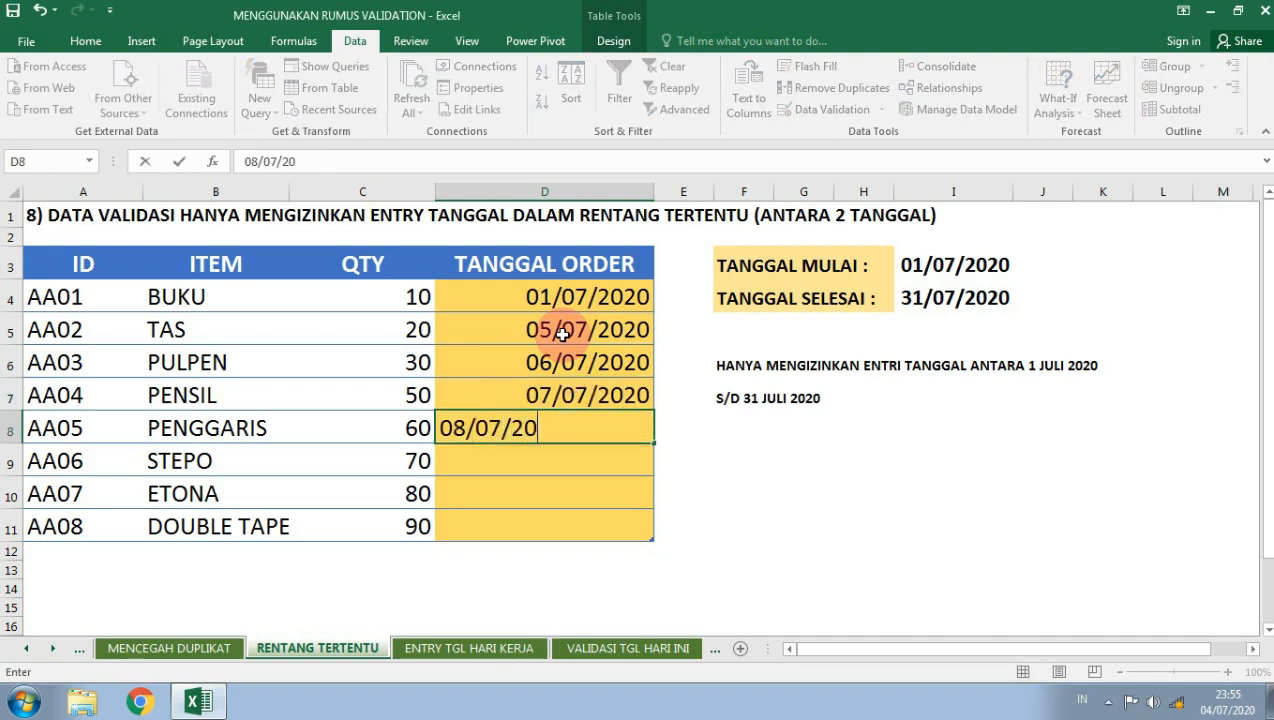
pyautogui.write('20')
pyautogui.press('Return')
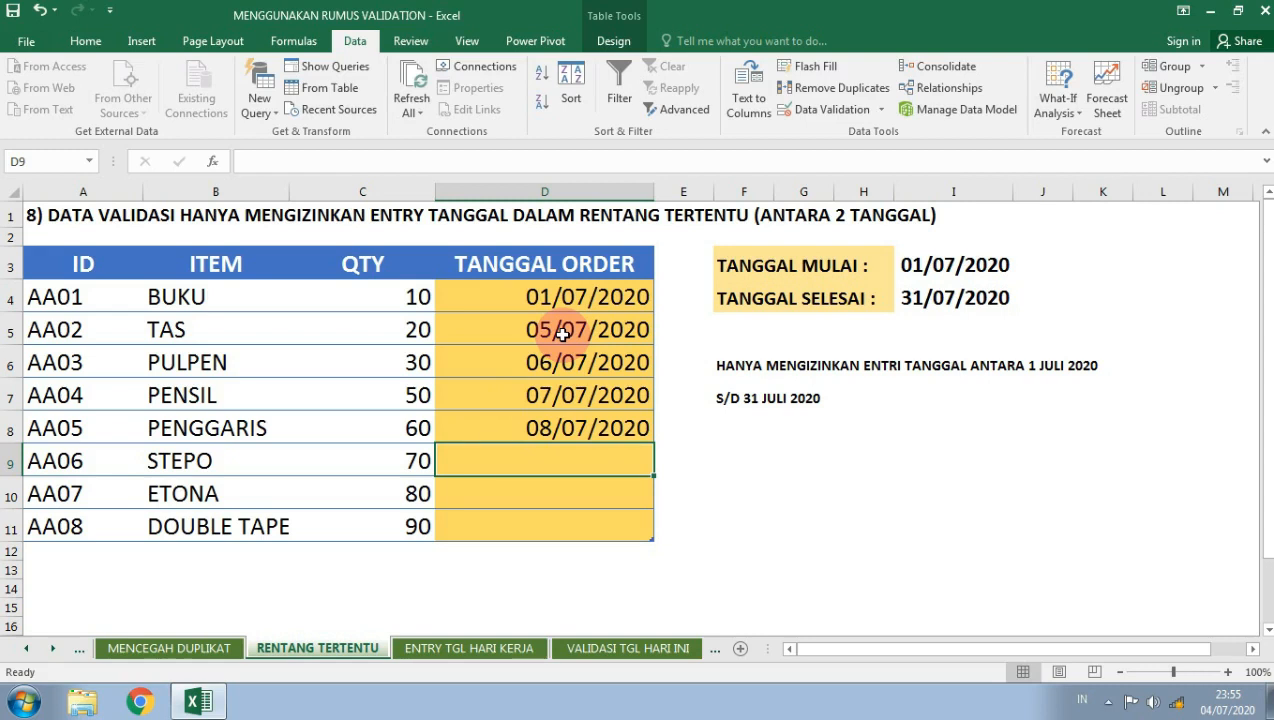
pyautogui.write('31/07/2020')
pyautogui.press('Return')
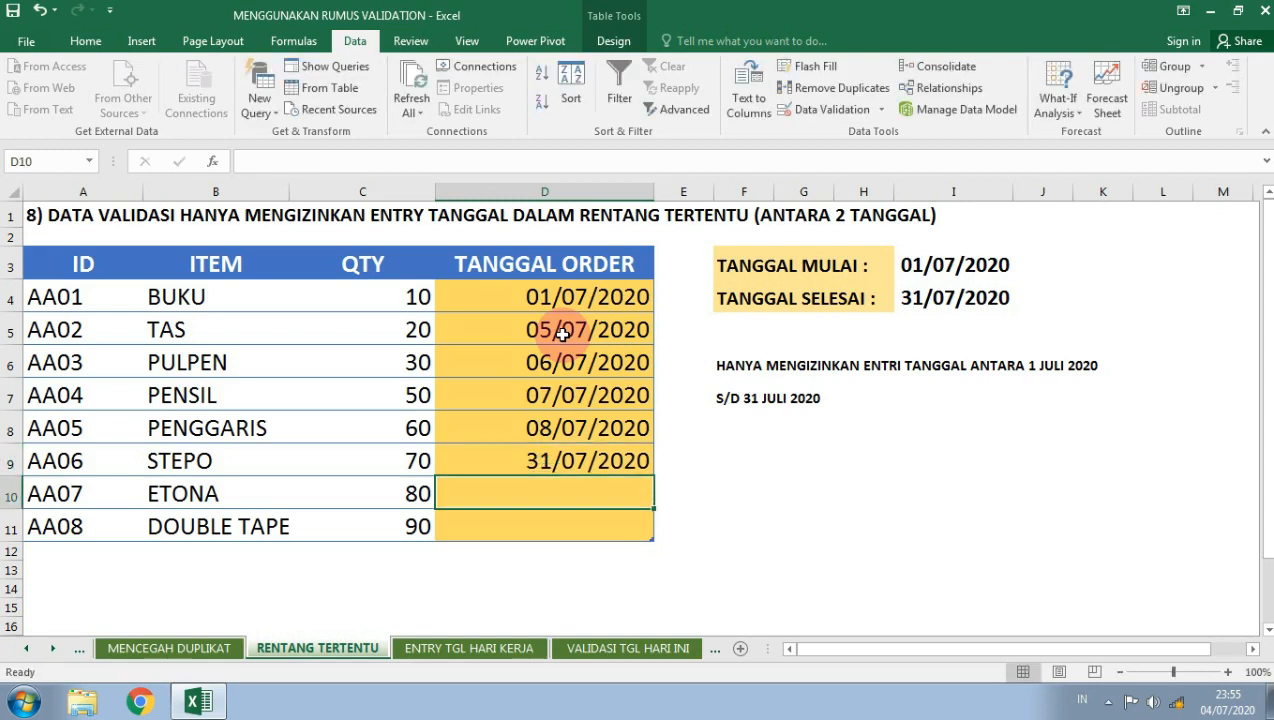
# Try to enter the out-of-range dates 01/08/2020 and 02/08/2020 in cell D10 for ETONA, discarding each entry
pyautogui.write('01/08/2020')
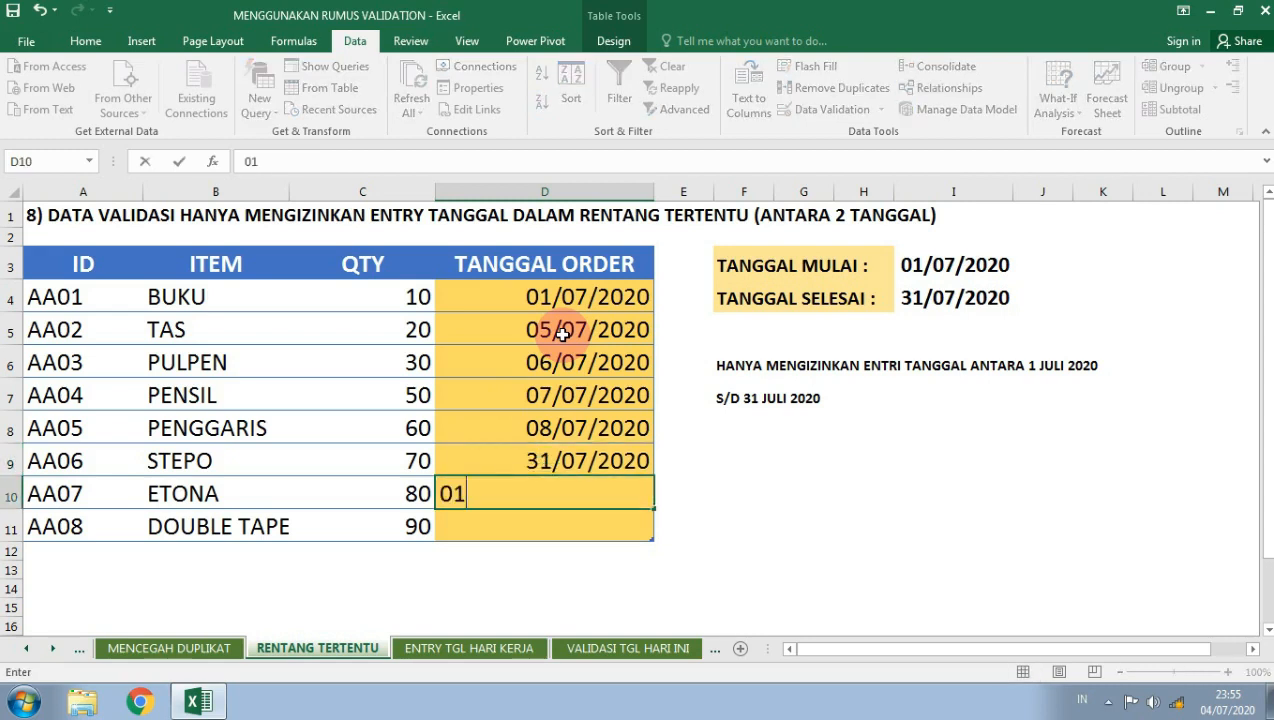
pyautogui.press('Return')
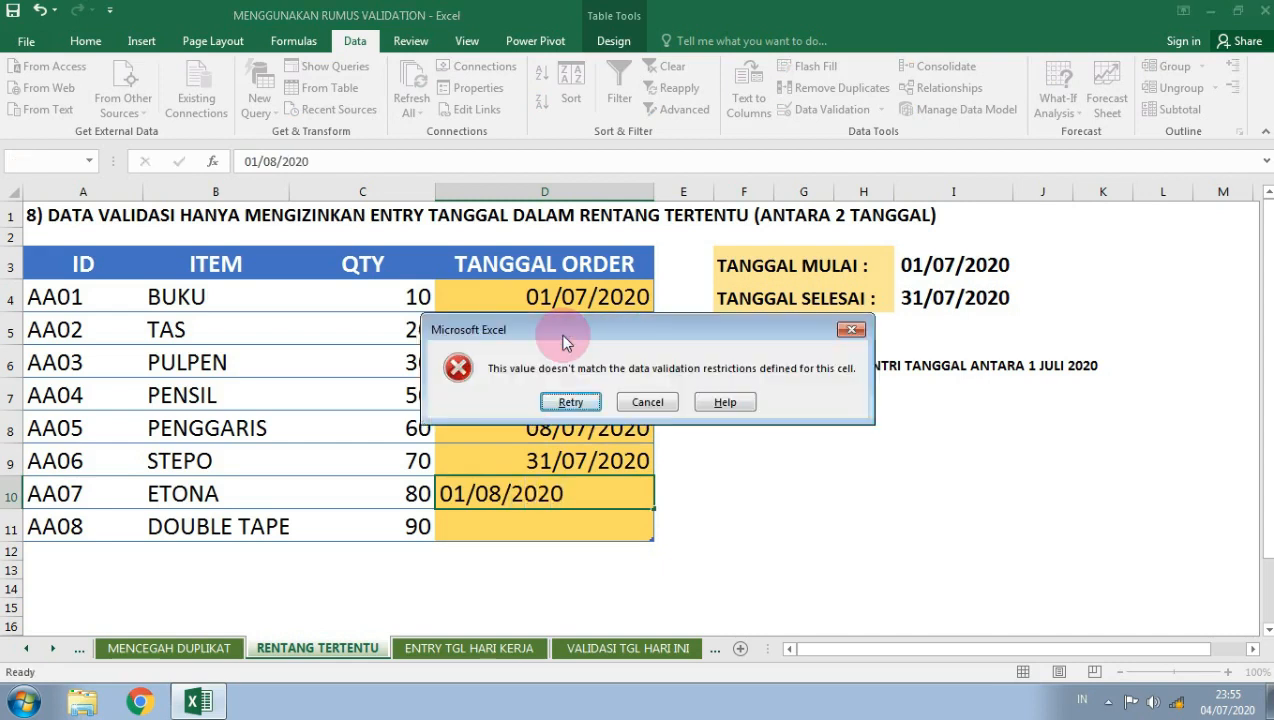
pyautogui.press('Tab')
pyautogui.press('Return')
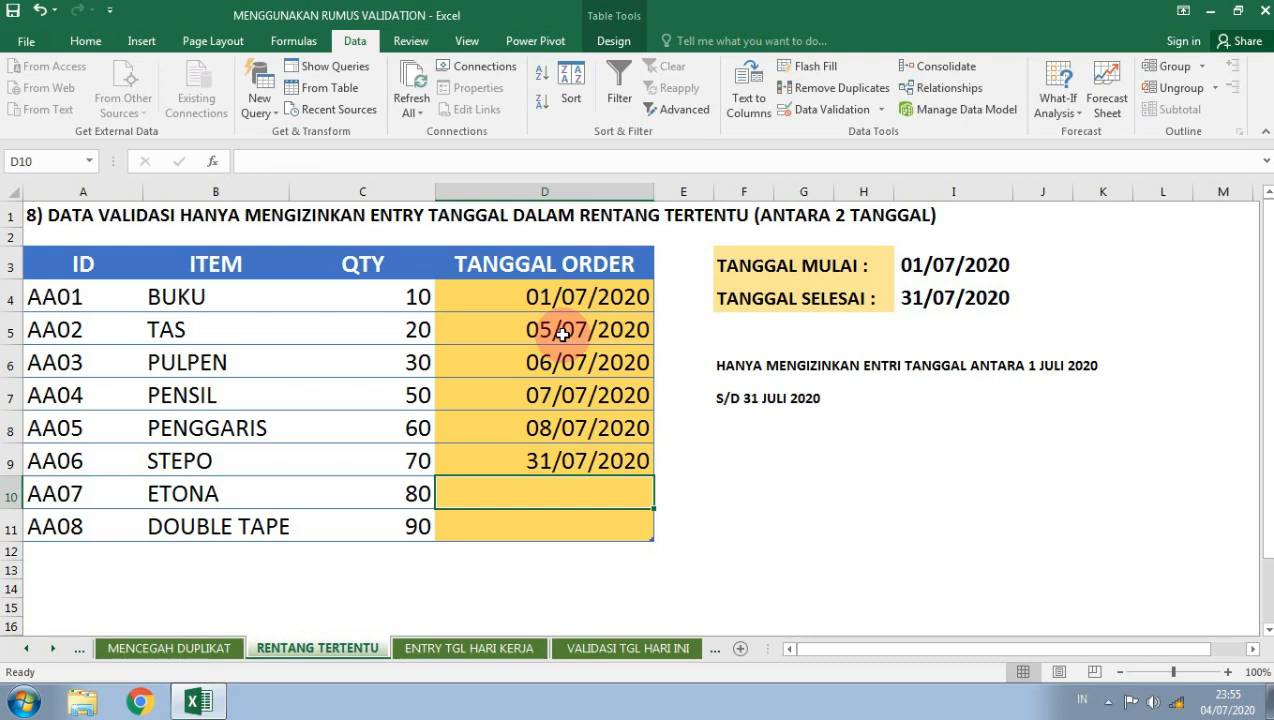
pyautogui.write('02/08/2020')
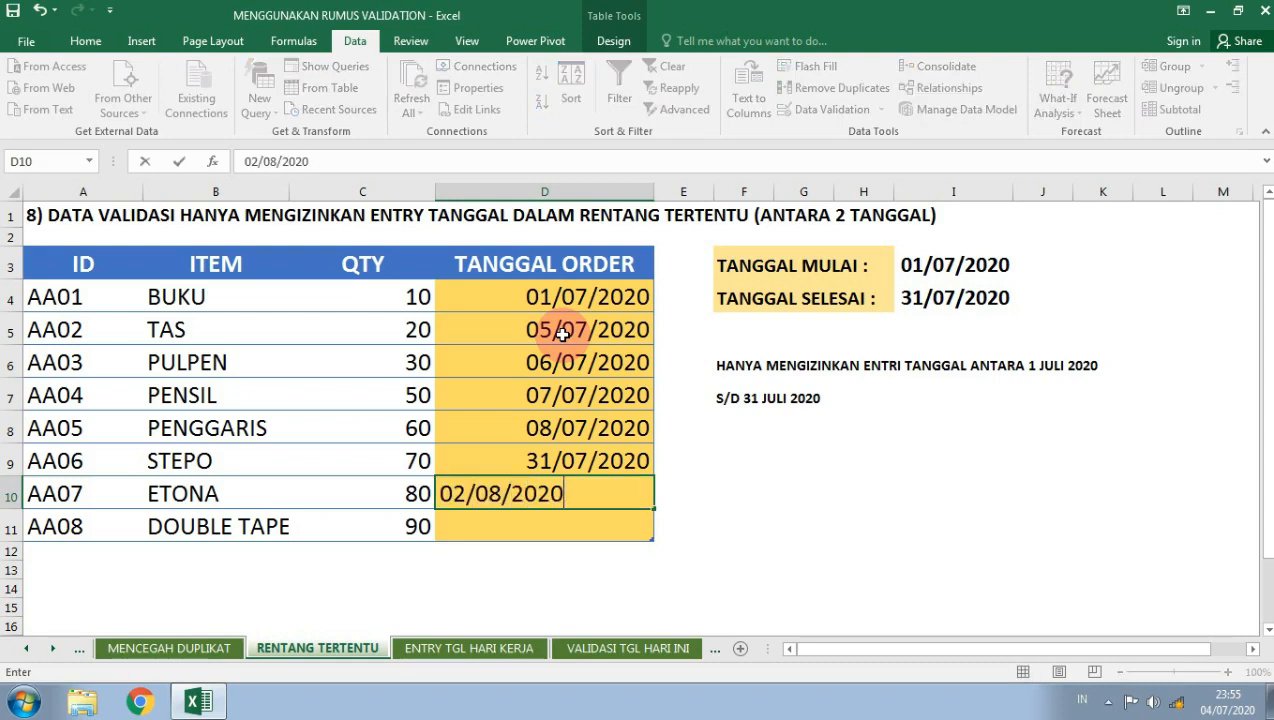
pyautogui.click(563, 334)
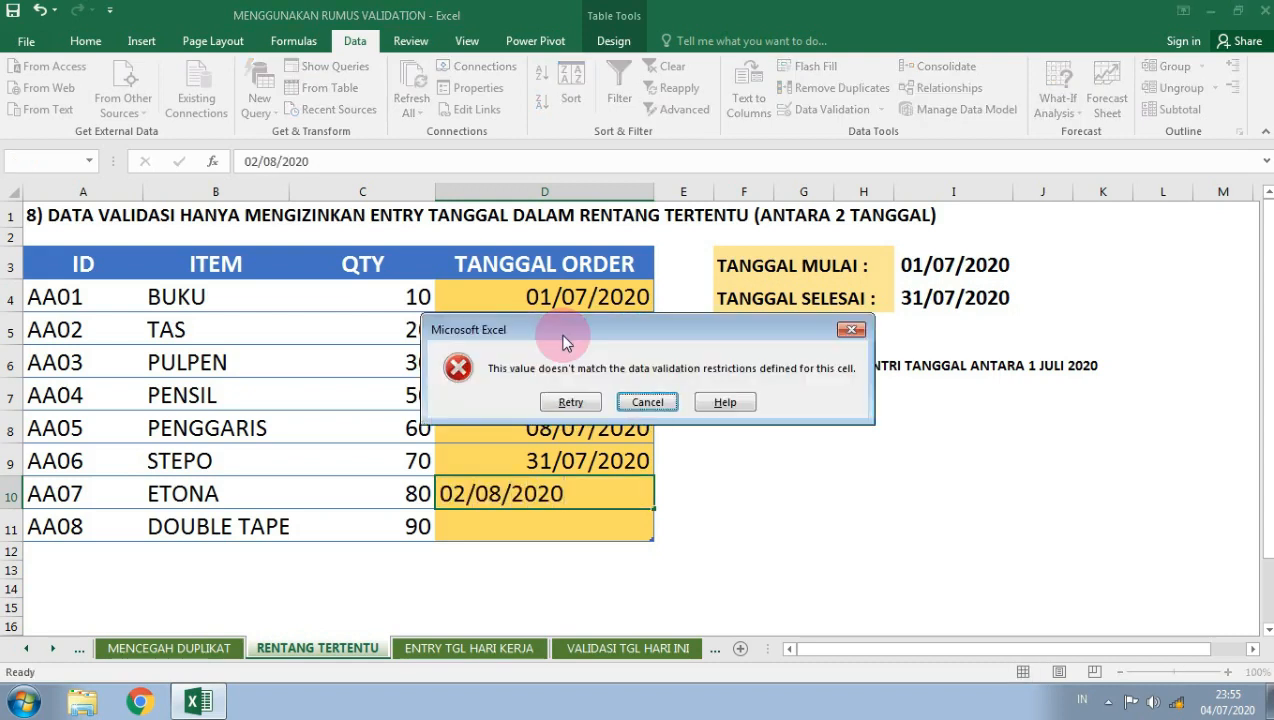
pyautogui.press('Return')
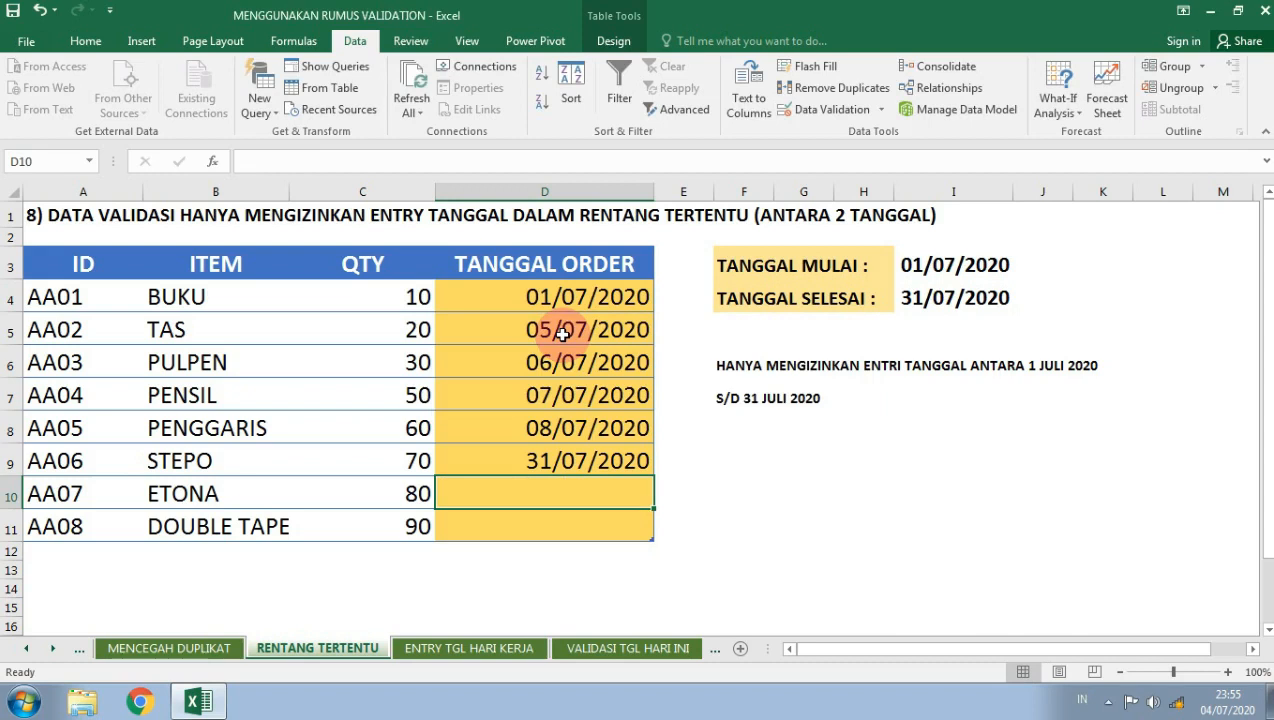
# Enter the order date 15/07/2020 in cell D10 for ETONA
pyautogui.write('1')
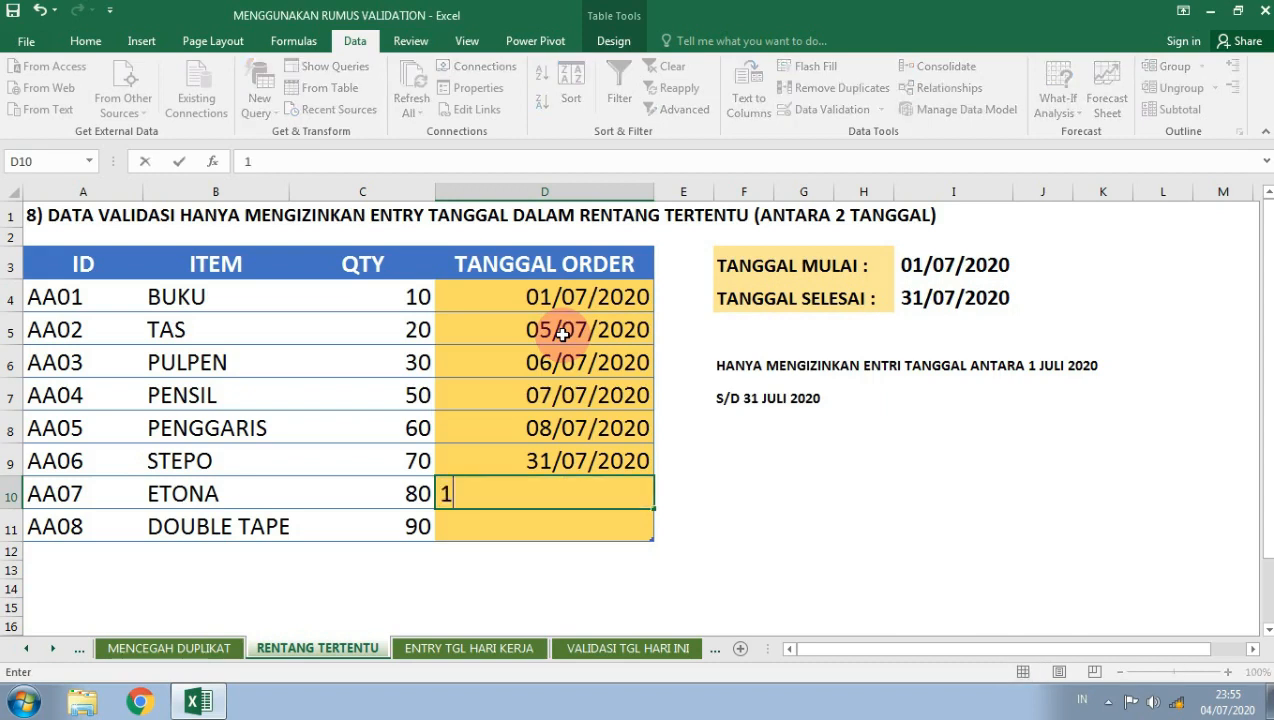
pyautogui.write('5/07/2020')
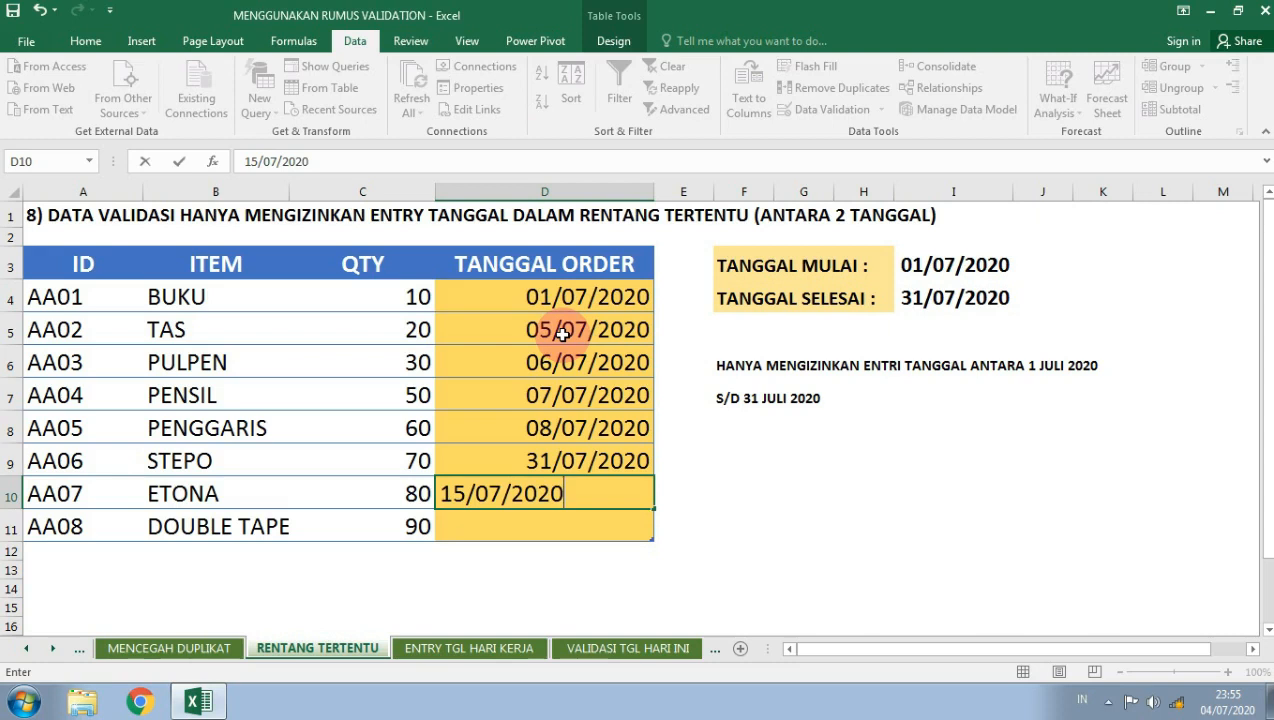
pyautogui.press('Return')
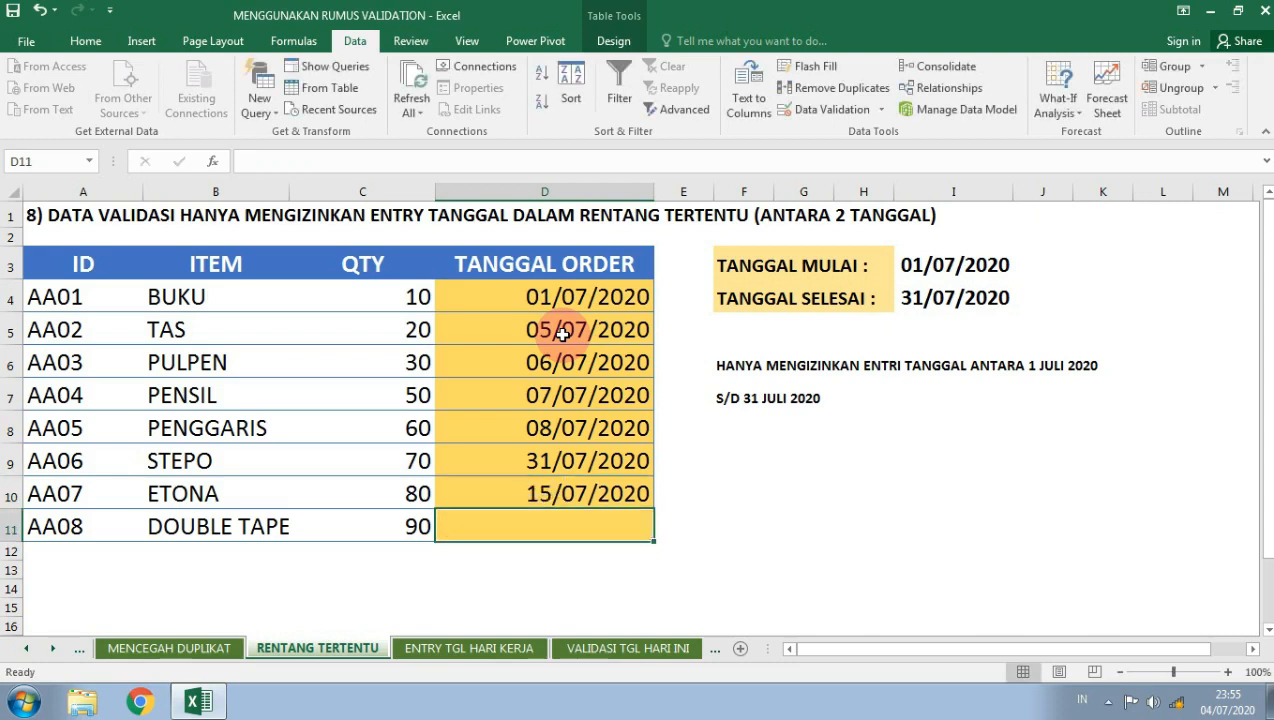
# Try to enter the out-of-range date 08/09/2020 in cell D11 for DOUBLE TAPE, and discard the entry
pyautogui.moveTo(907, 258); pyautogui.dragTo(913, 302)
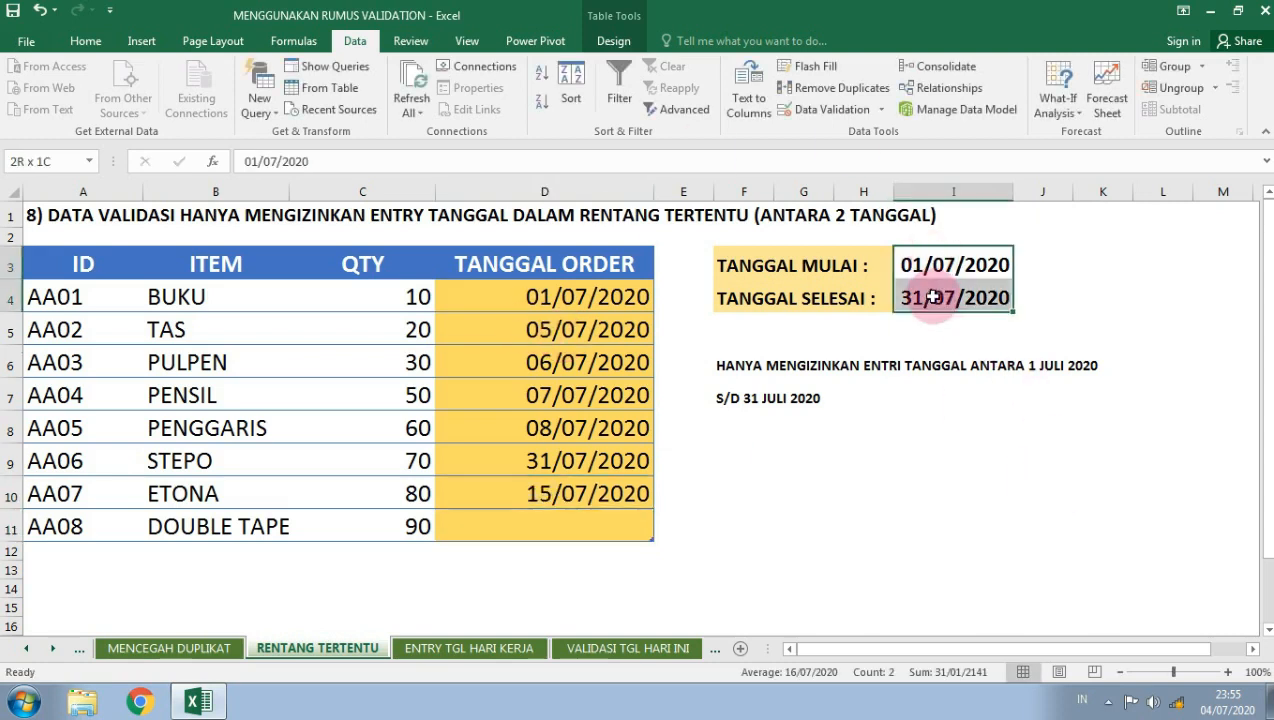
pyautogui.click(590, 510)
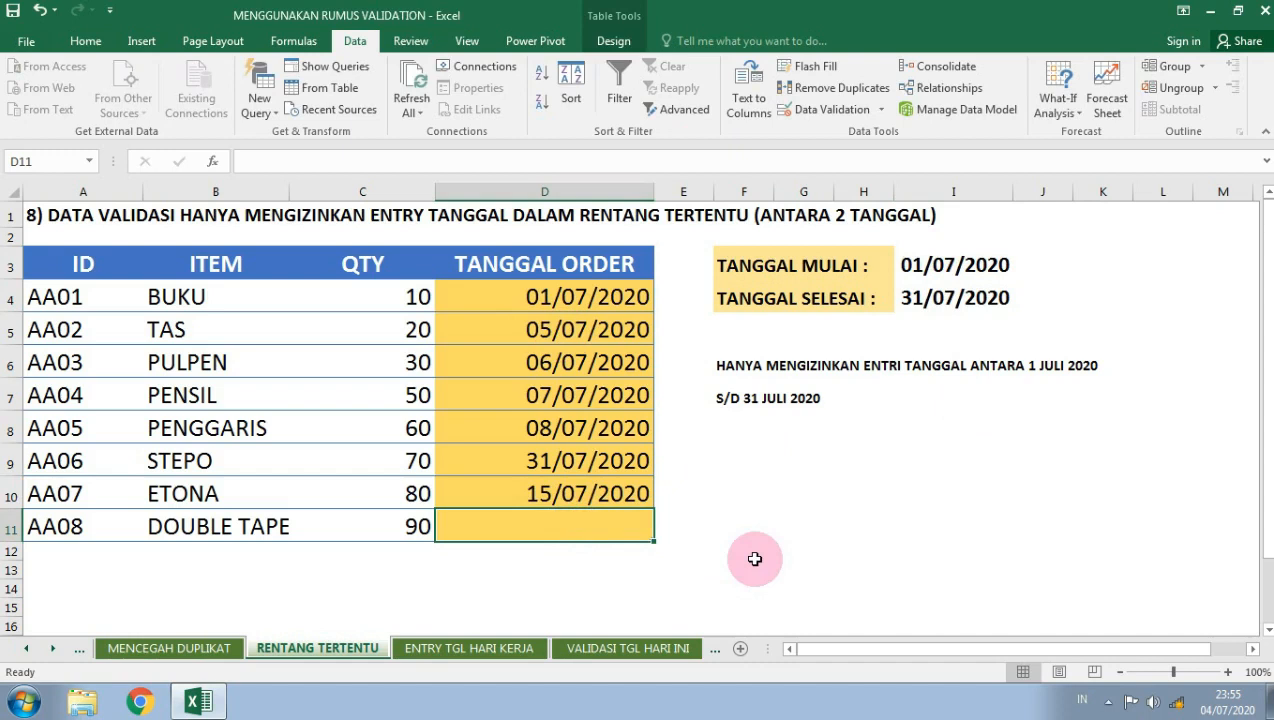
pyautogui.write('08/09/2020')
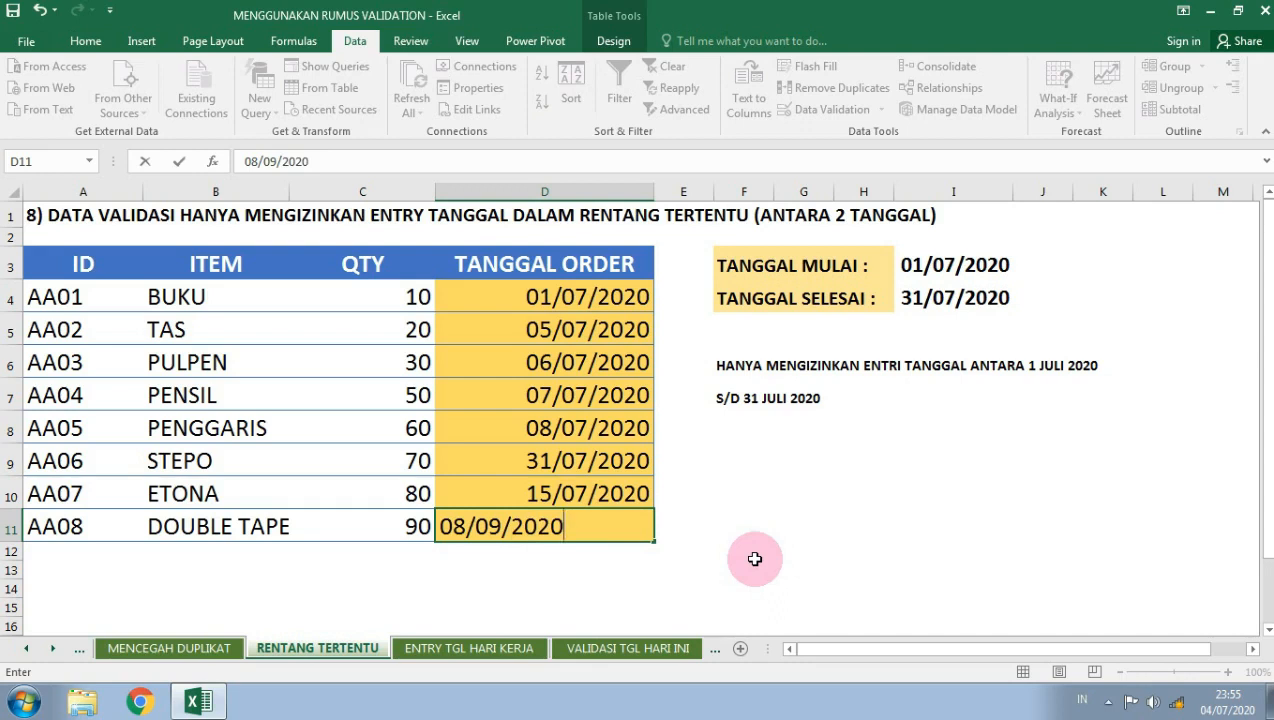
pyautogui.press('Return')
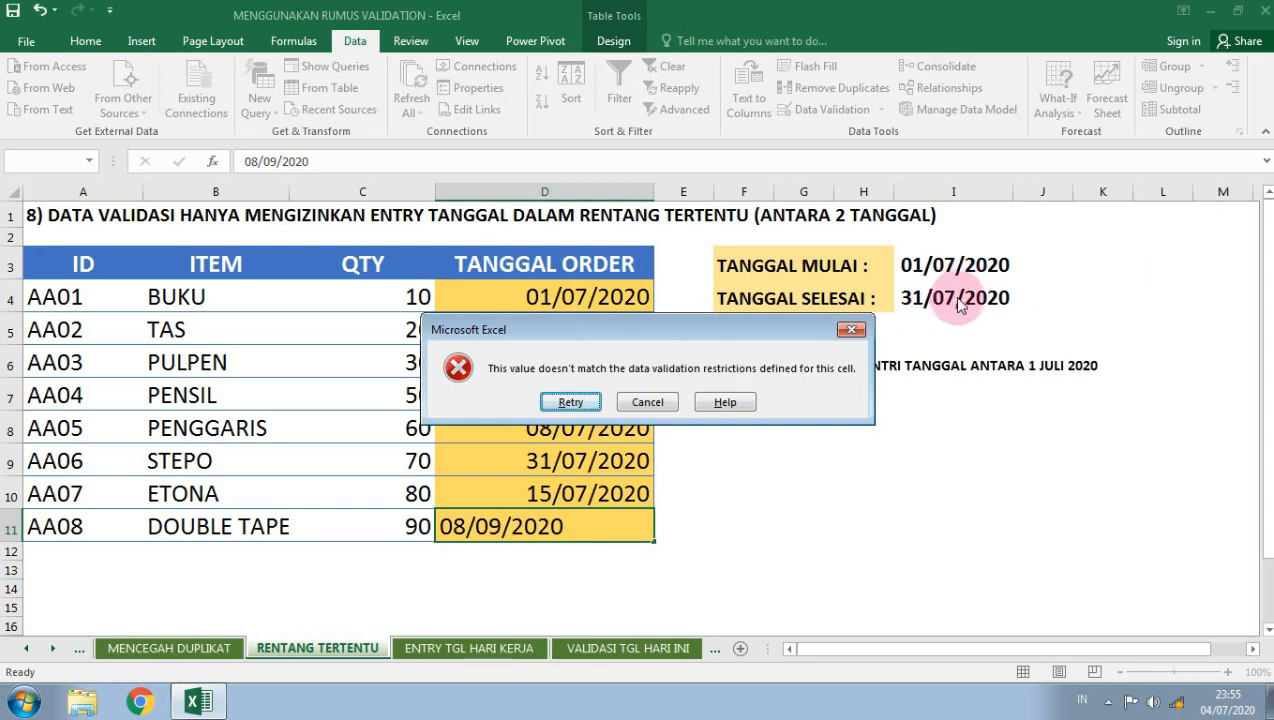
pyautogui.click(647, 403)
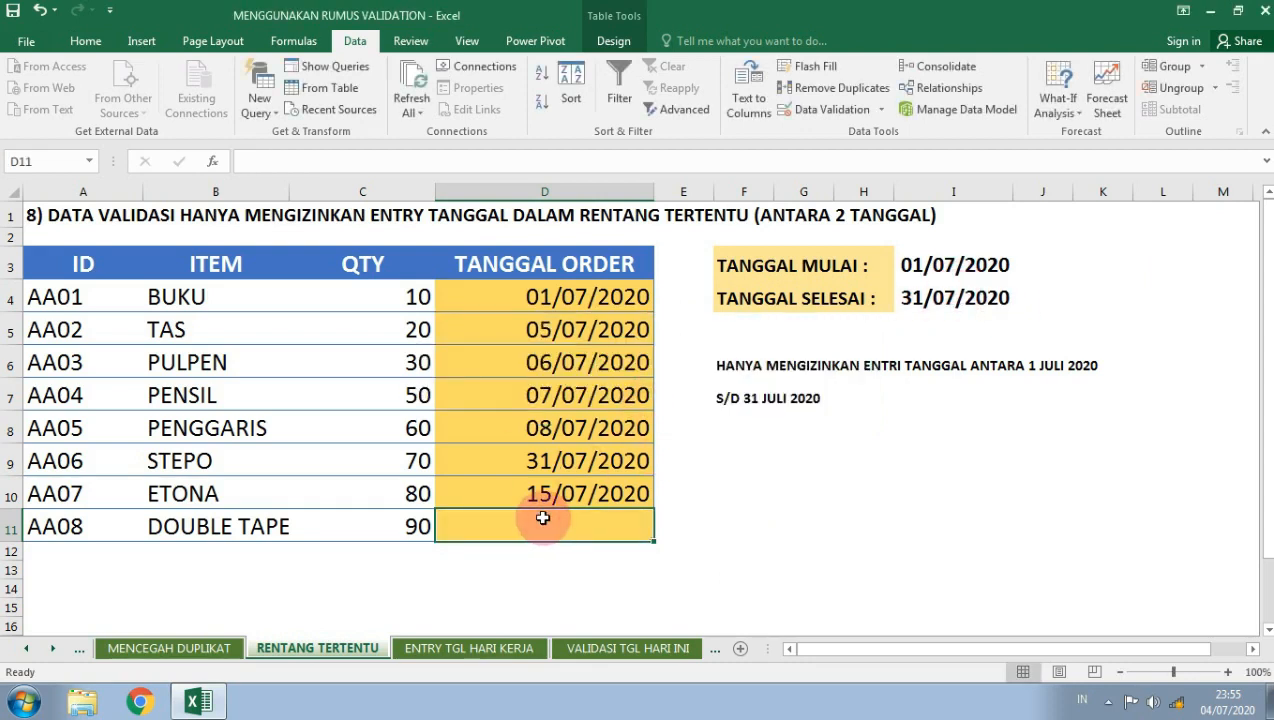
# Enter the order date 29/07/2020 in cell D11 for DOUBLE TAPE
pyautogui.write('29/07/2020')
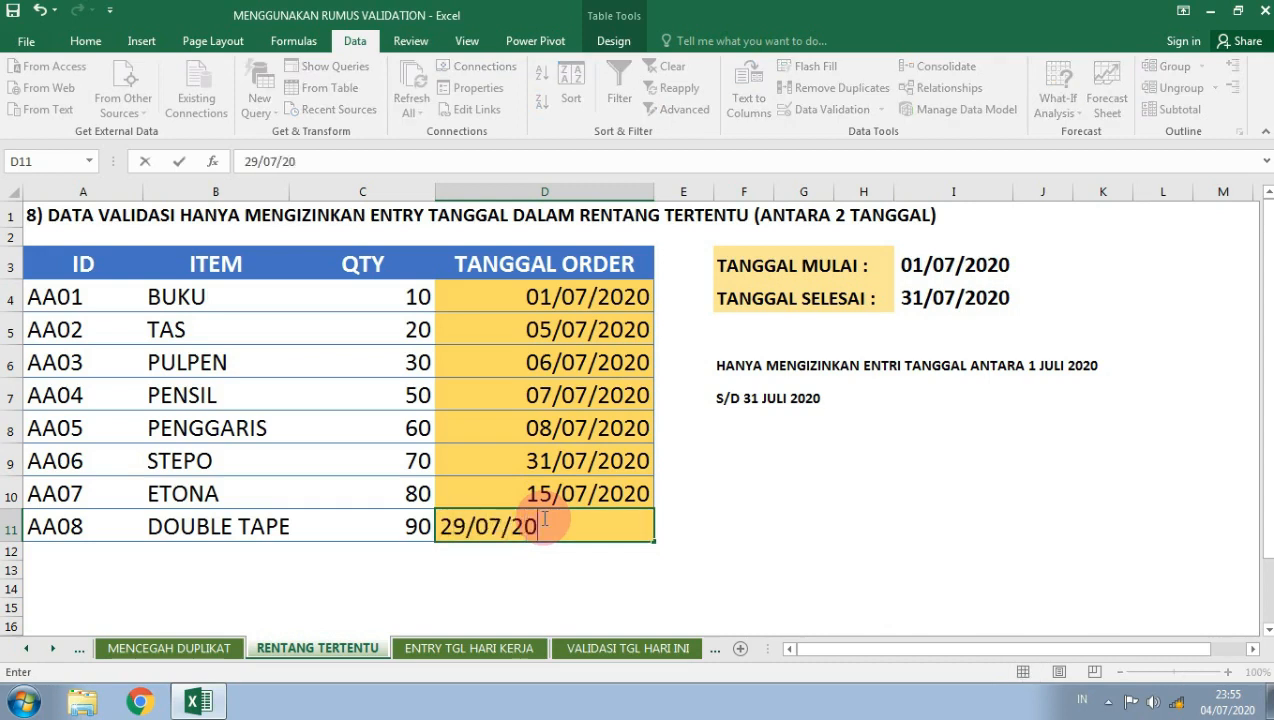
pyautogui.press('Return')
pyautogui.click(541, 518)
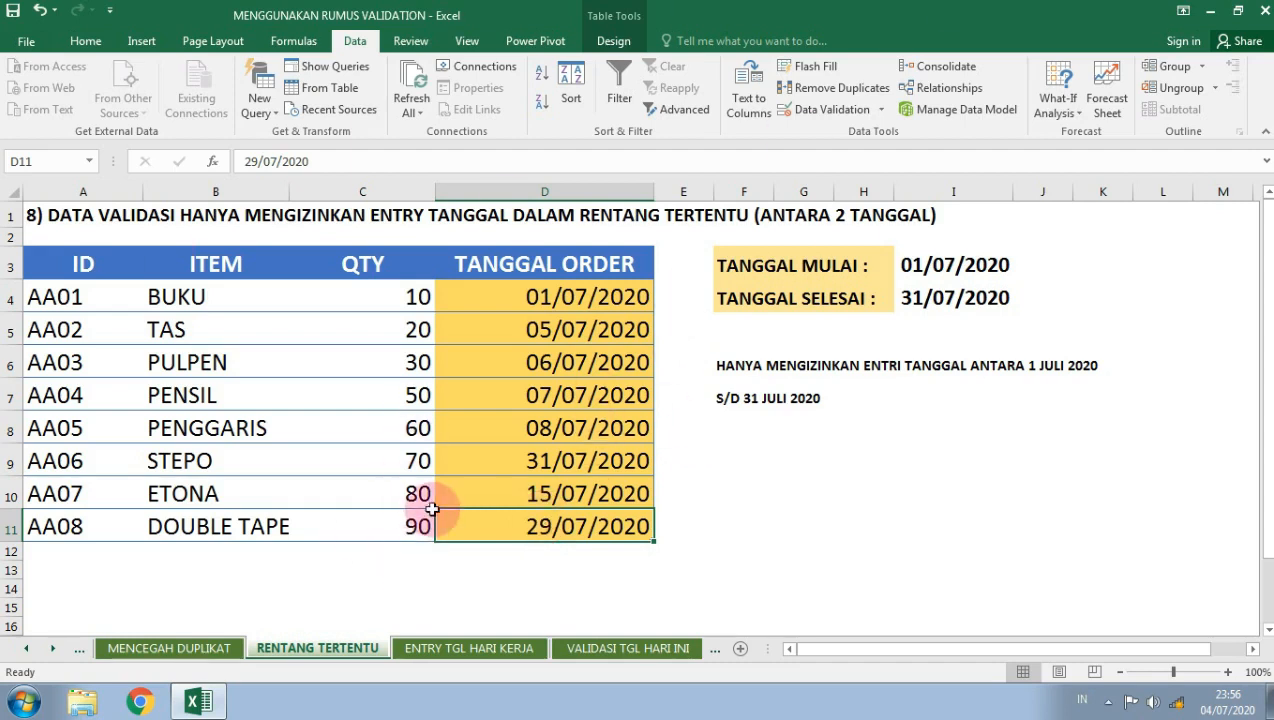
# Switch to the ENTRY TGL HARI KERJA worksheet
pyautogui.click(462, 646)
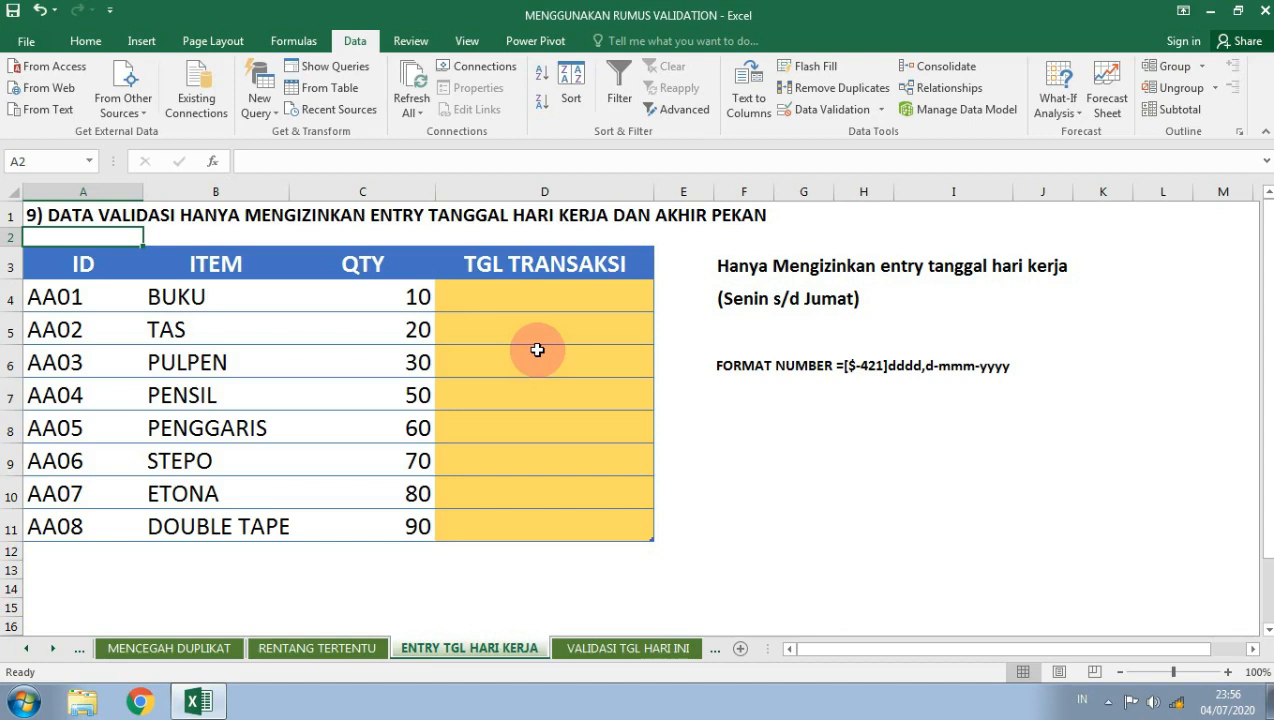
pyautogui.moveTo(577, 295); pyautogui.dragTo(573, 532)
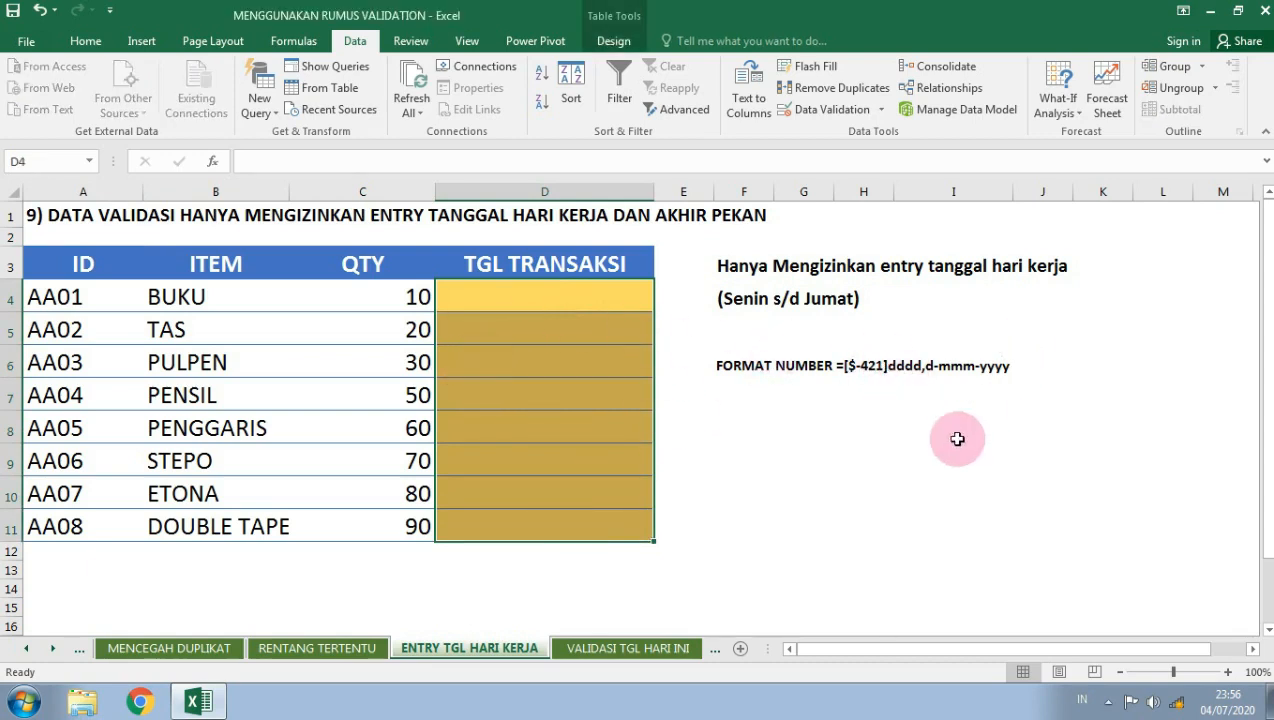
pyautogui.rightClick(509, 320)
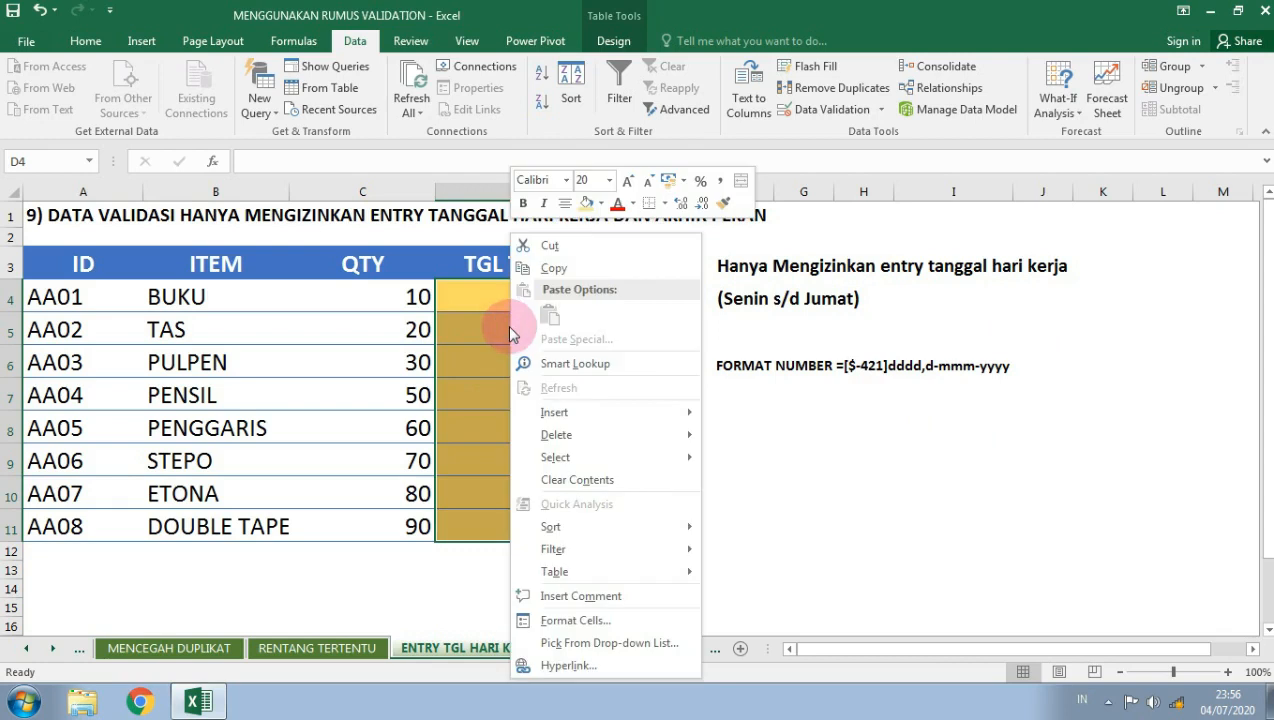
pyautogui.click(879, 451)
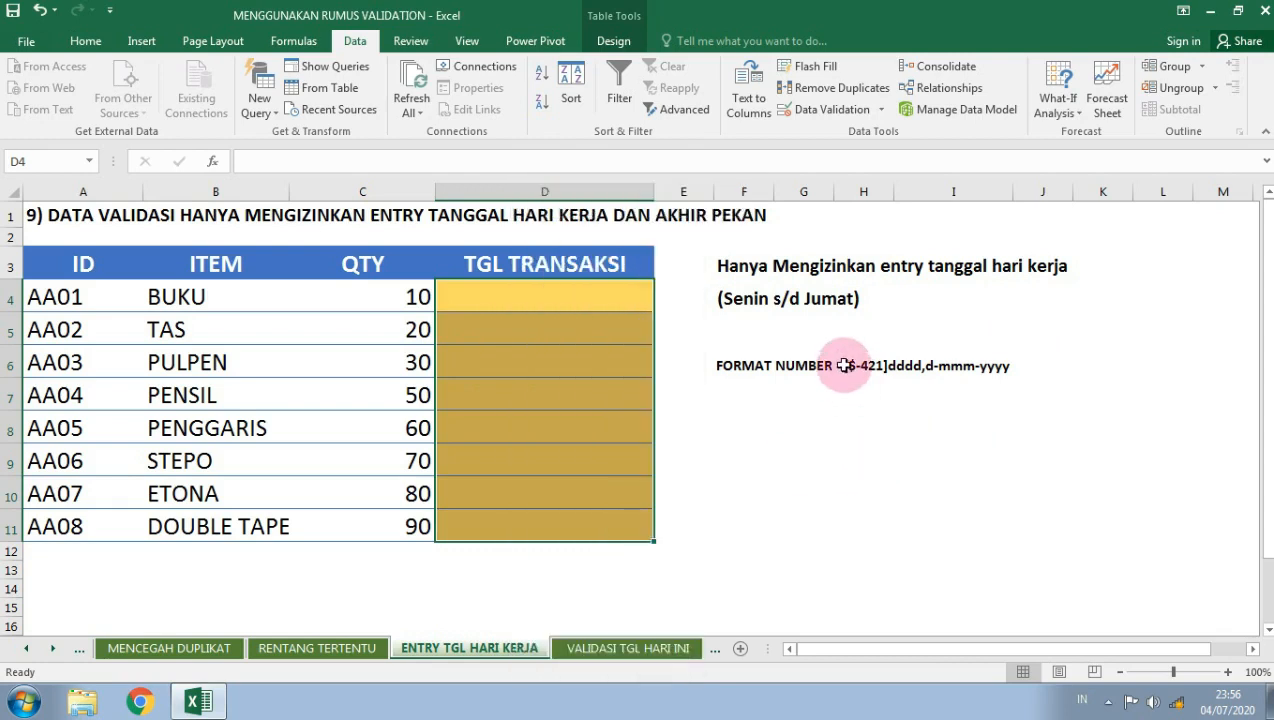
# Copy the number format code [$-421]dddd,d-mmm-yyyy from the note in cell F6
pyautogui.click(744, 368)
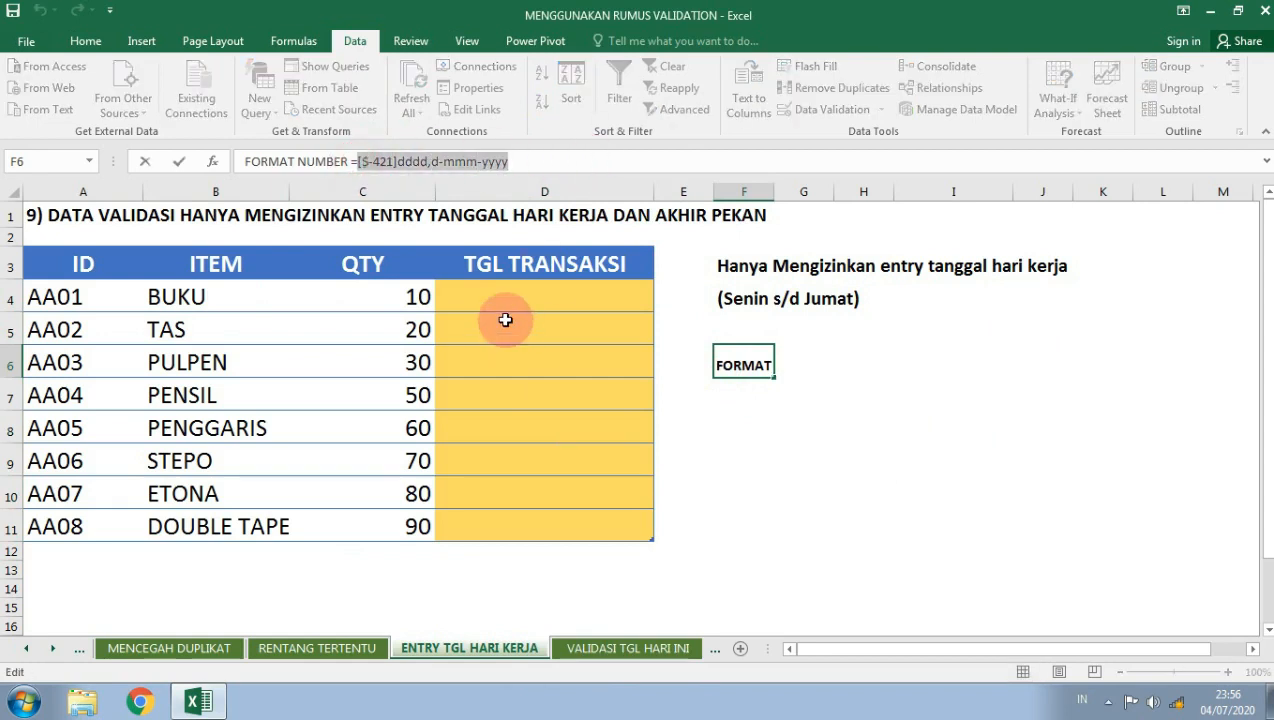
pyautogui.press('super')
pyautogui.click(674, 308)
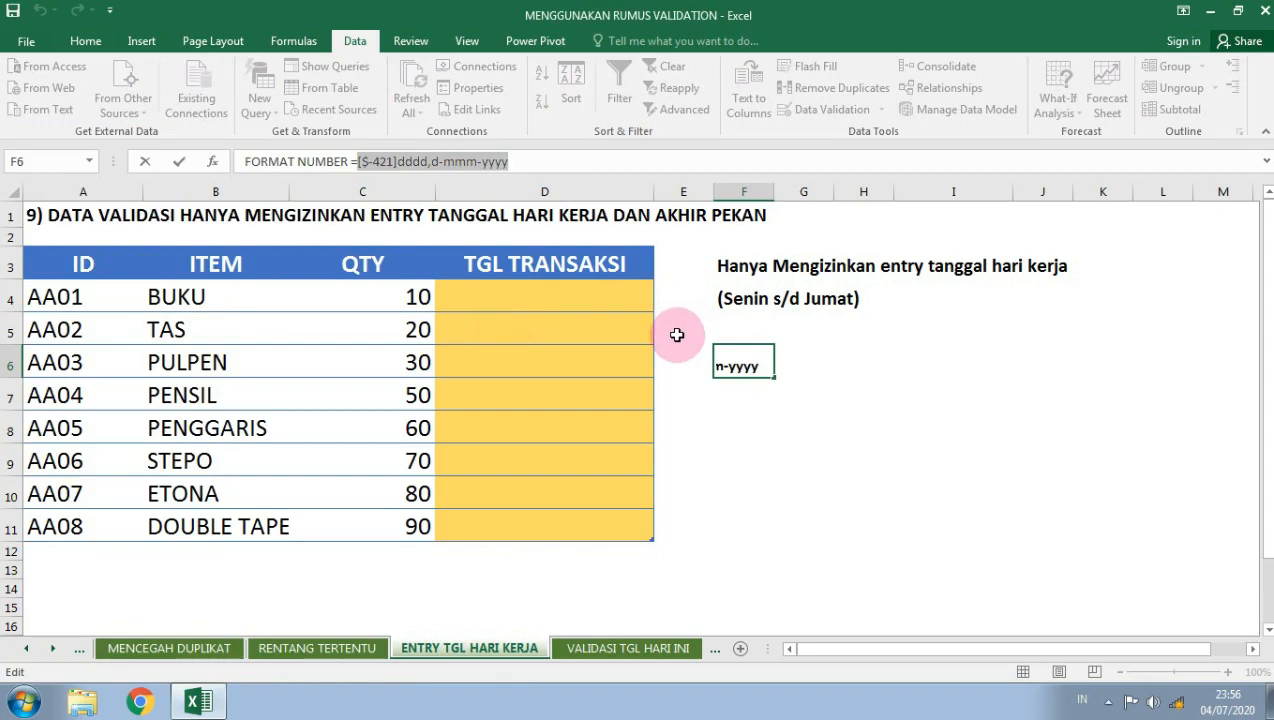
# Apply the custom number format [$-421]dddd,d-mmm-yyyy to the TGL TRANSAKSI cells D4:D11
pyautogui.moveTo(522, 296); pyautogui.dragTo(533, 524)
pyautogui.rightClick(561, 323)
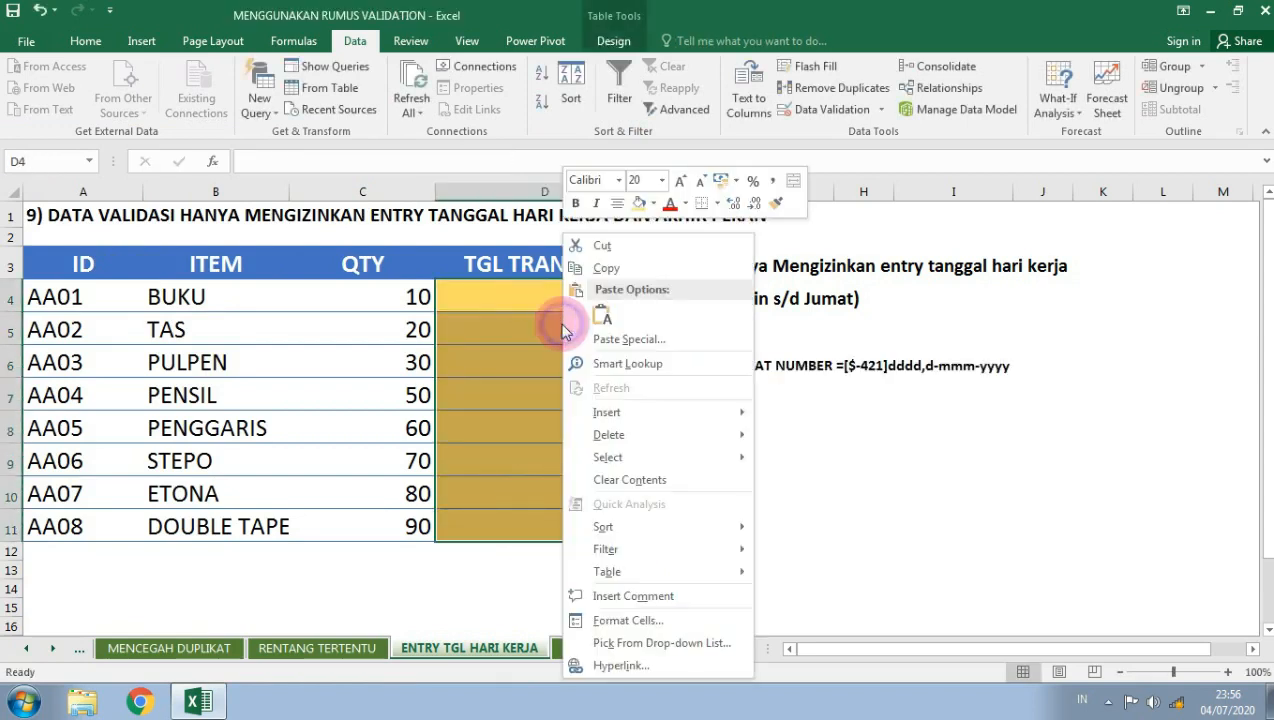
pyautogui.click(643, 613)
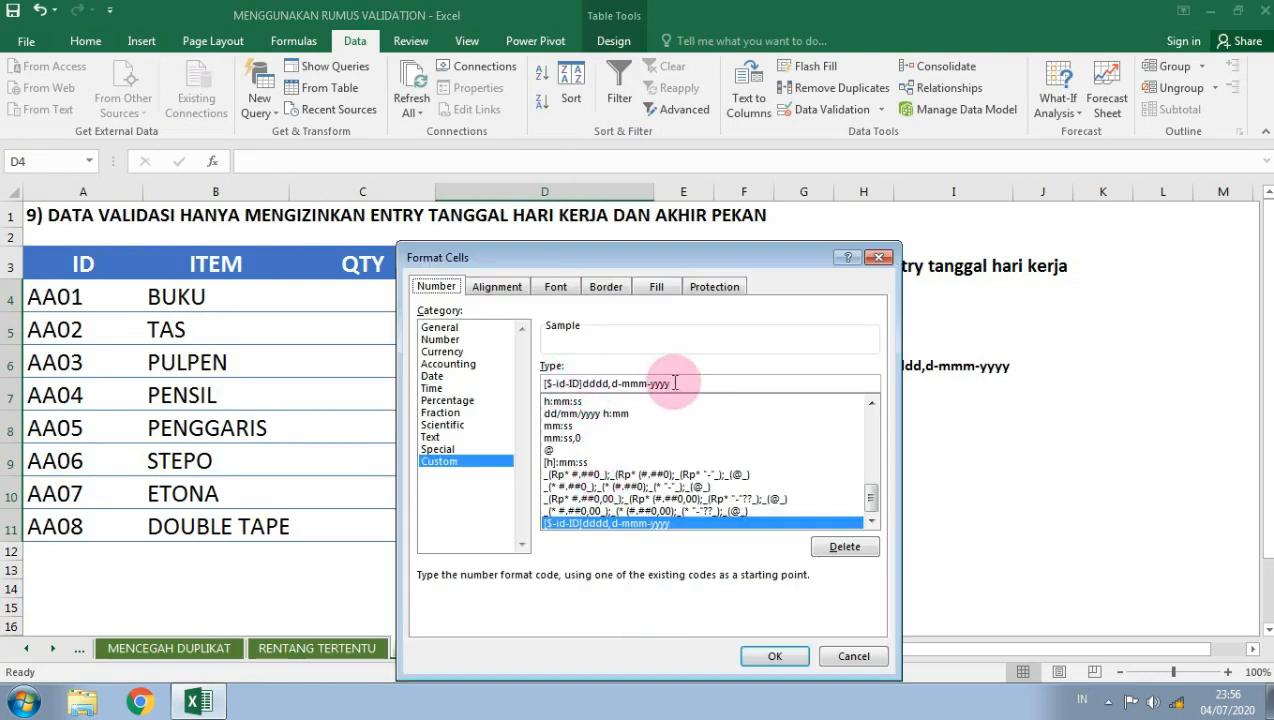
pyautogui.moveTo(675, 383); pyautogui.dragTo(517, 384)
pyautogui.write('[$-421]dddd,d-mmm-yyyy')
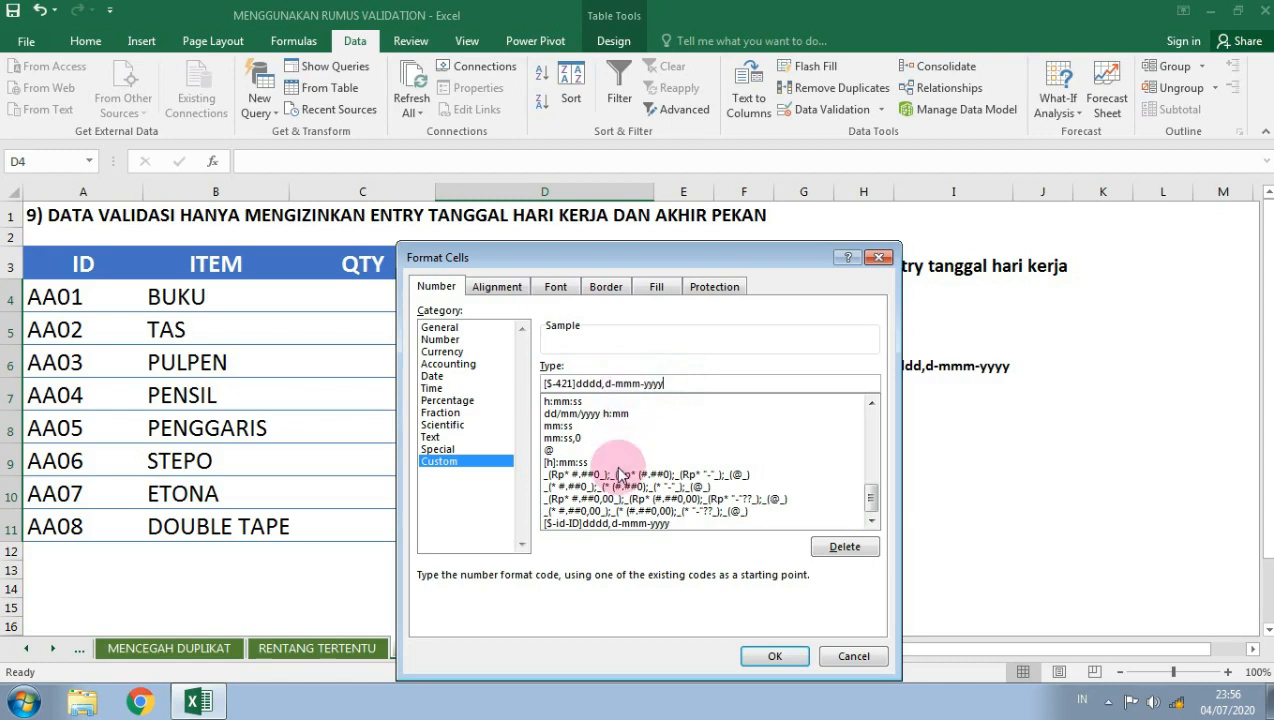
pyautogui.click(792, 655)
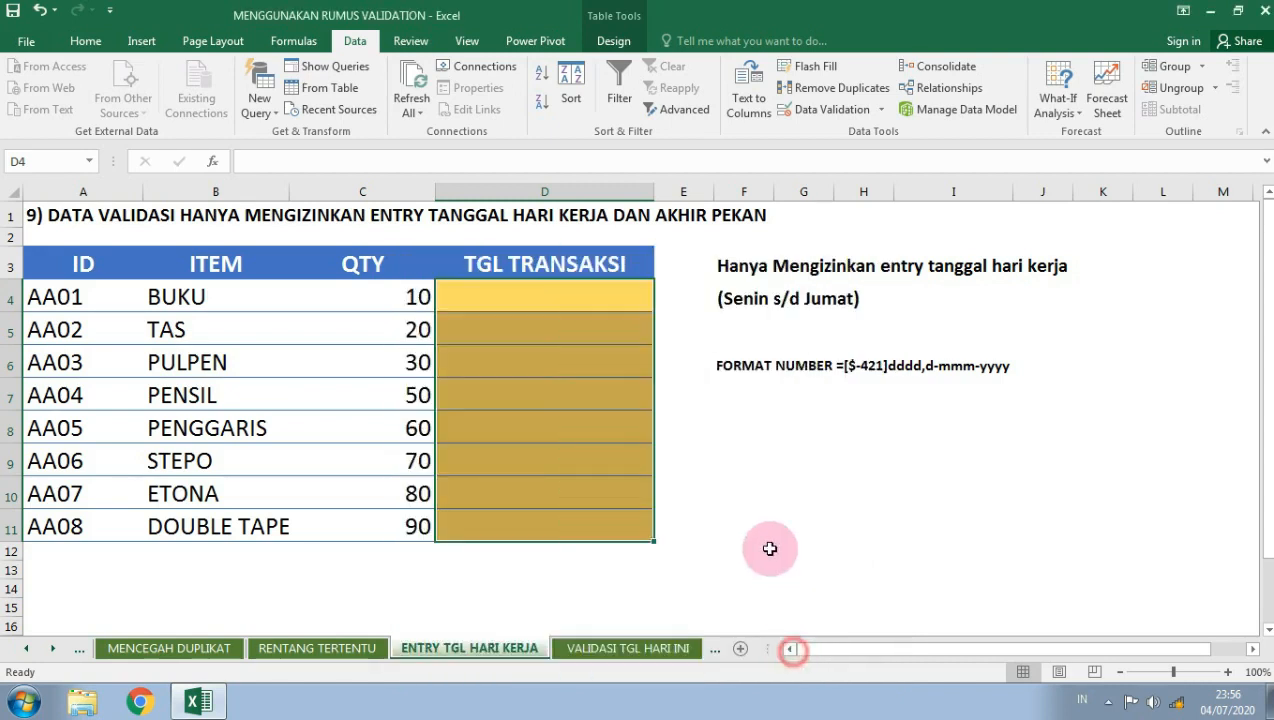
# Apply custom data validation to the TGL TRANSAKSI cells D4:D11 with the formula =WEEKDAY(D4;2)<6
pyautogui.click(558, 297)
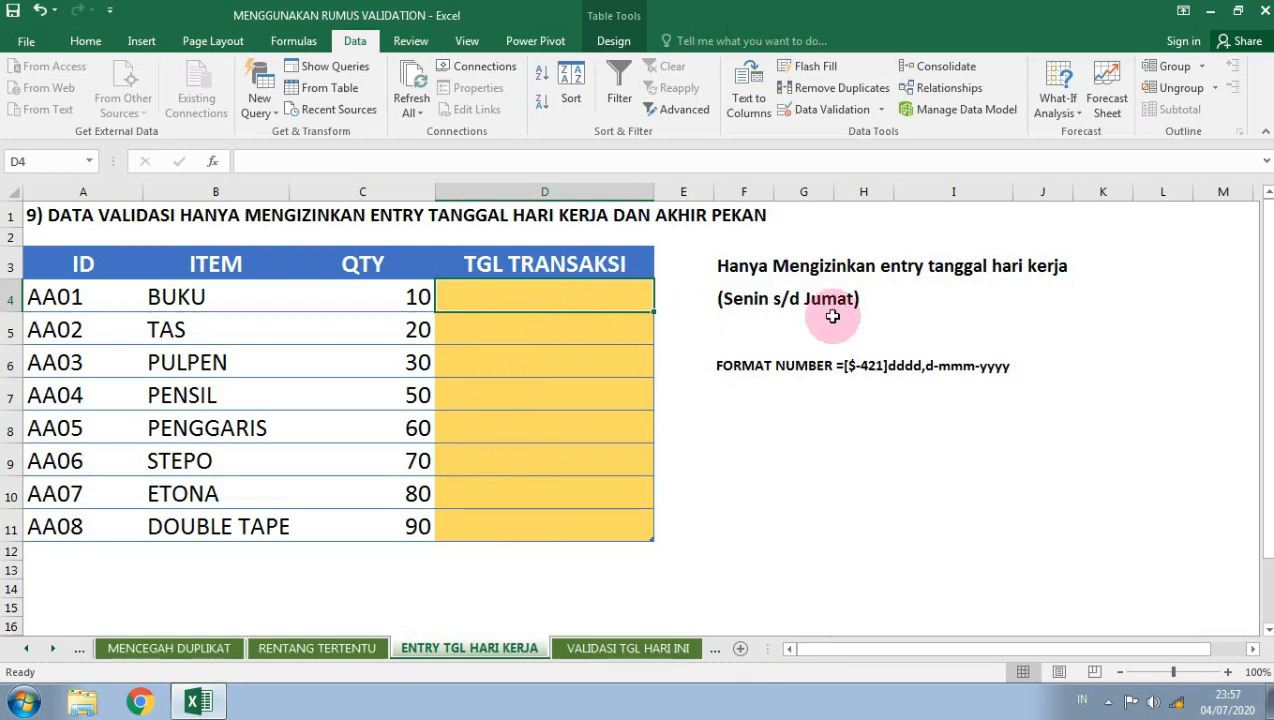
pyautogui.click(582, 304)
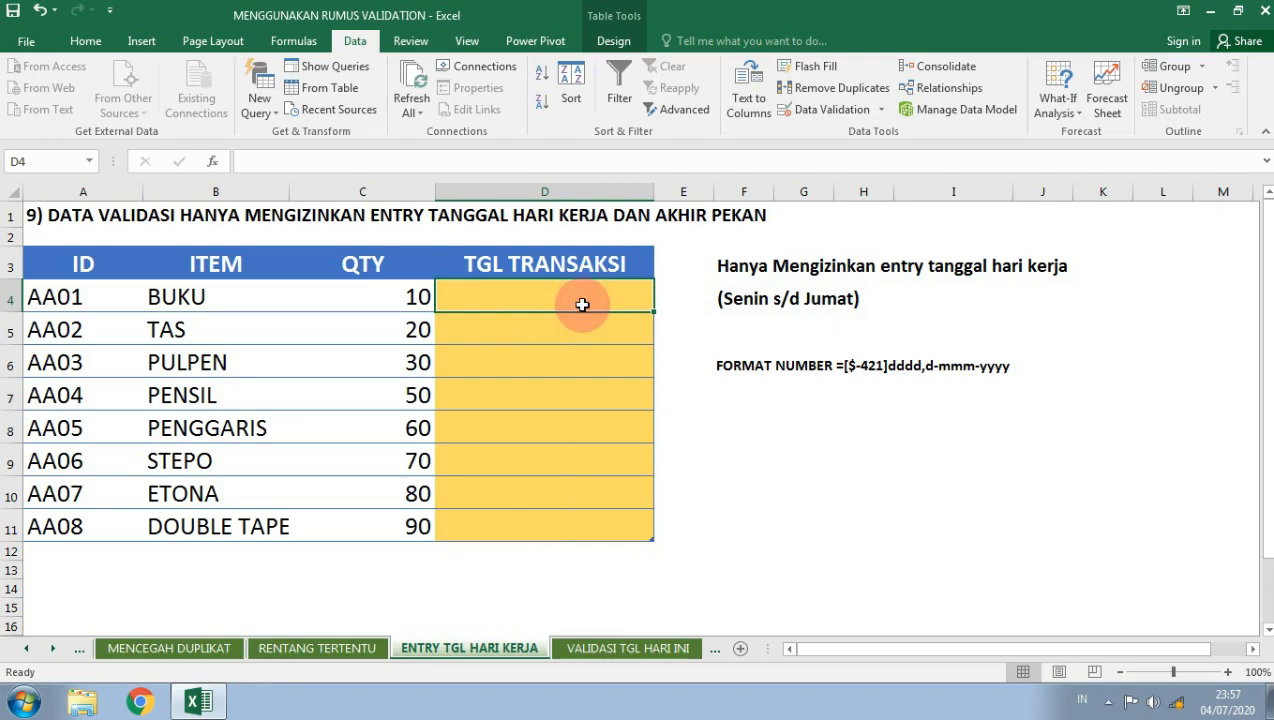
pyautogui.moveTo(582, 304); pyautogui.dragTo(577, 526)
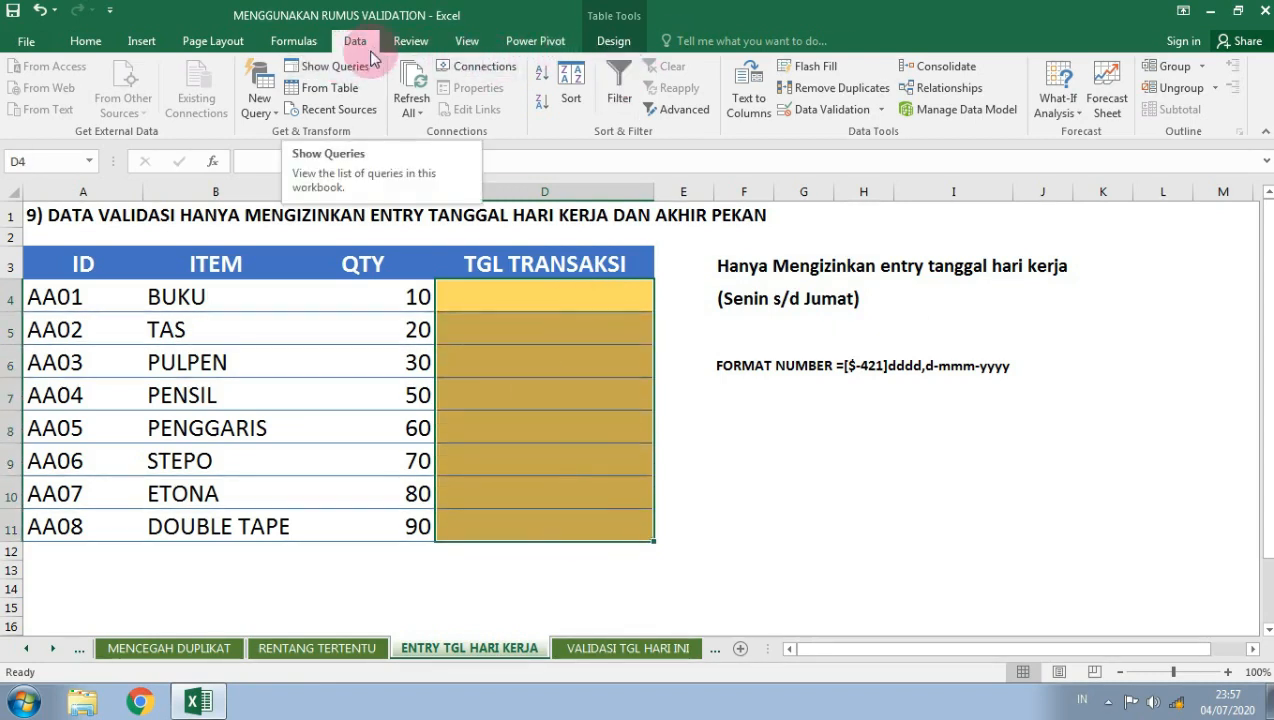
pyautogui.click(884, 109)
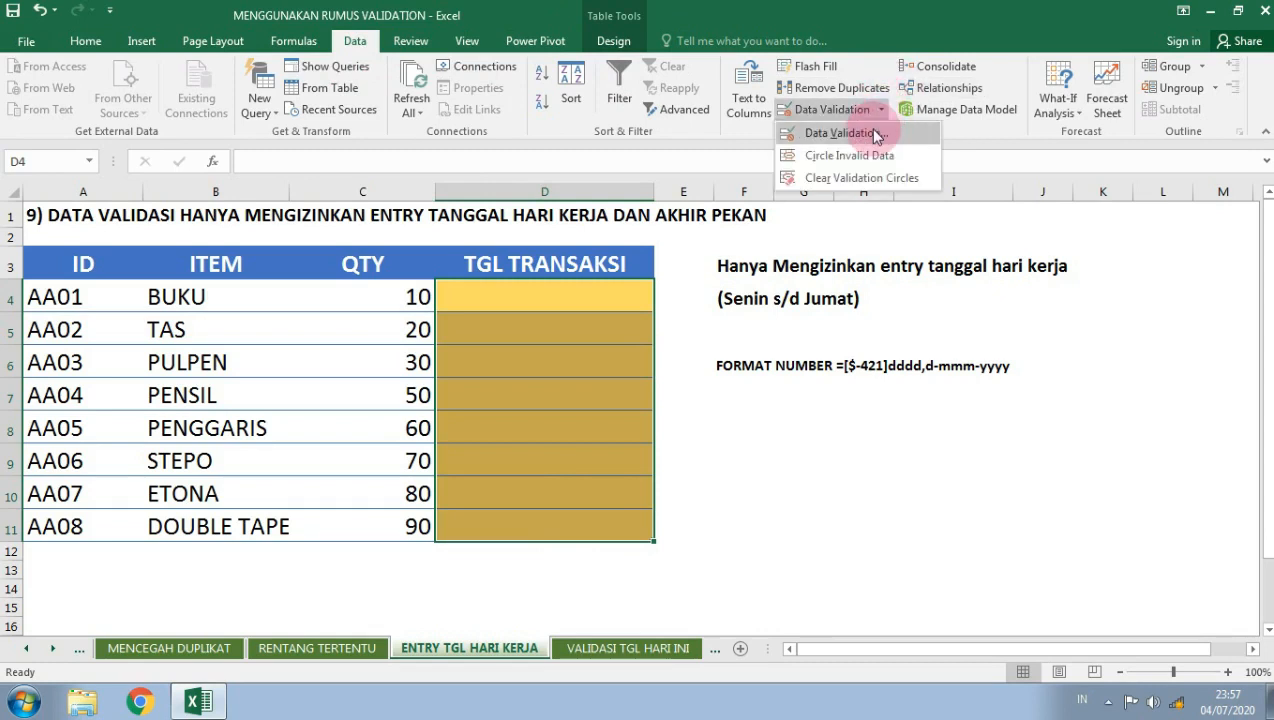
pyautogui.click(876, 134)
pyautogui.click(816, 424)
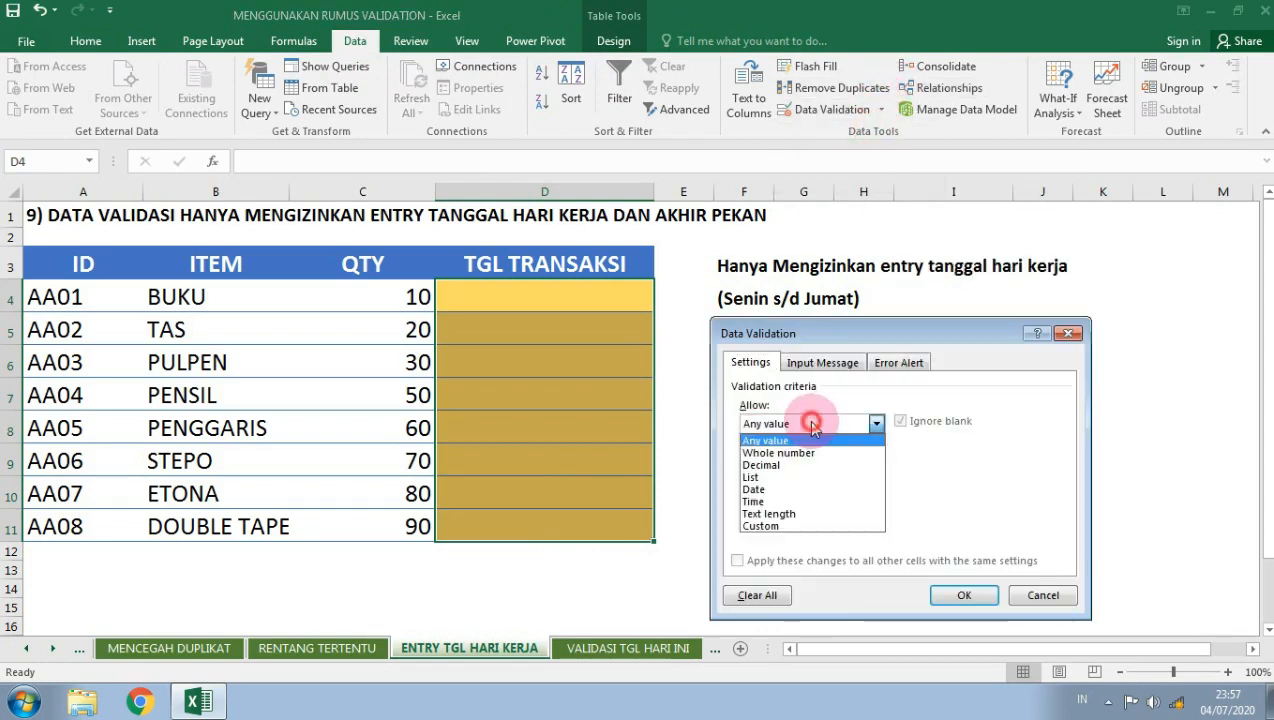
pyautogui.click(785, 525)
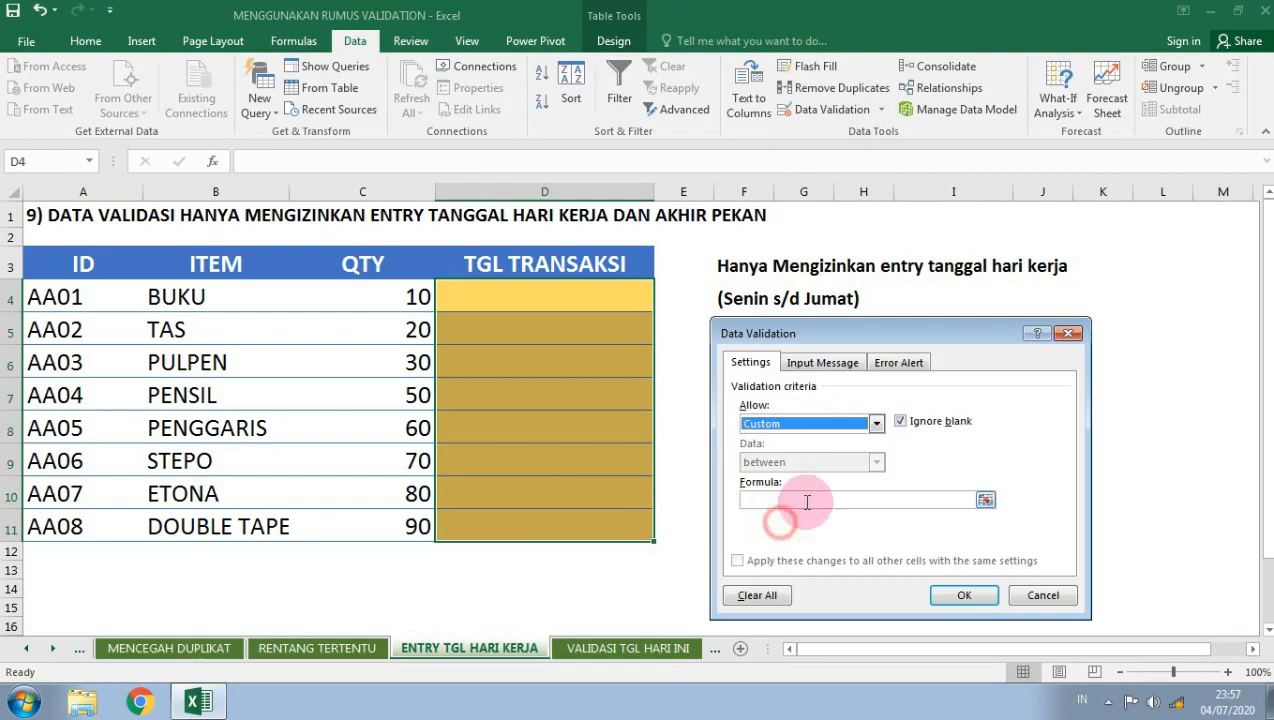
pyautogui.click(807, 500)
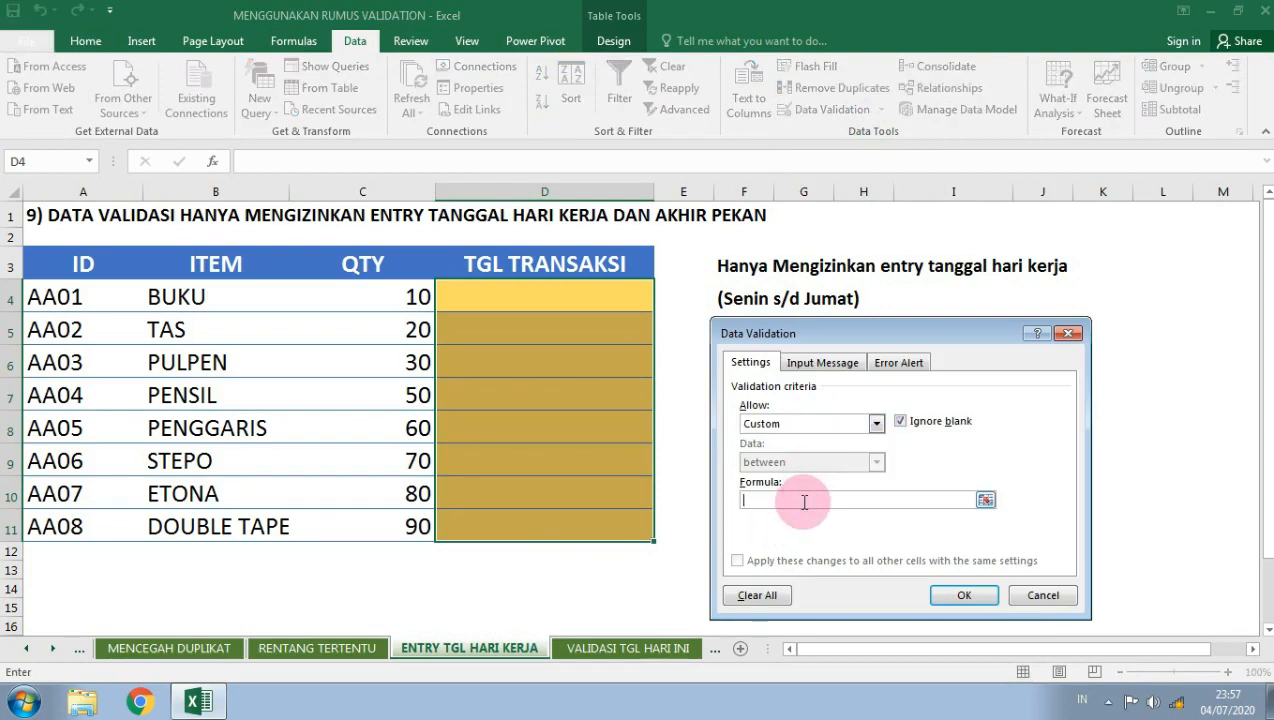
pyautogui.write('=WEEKDAY')
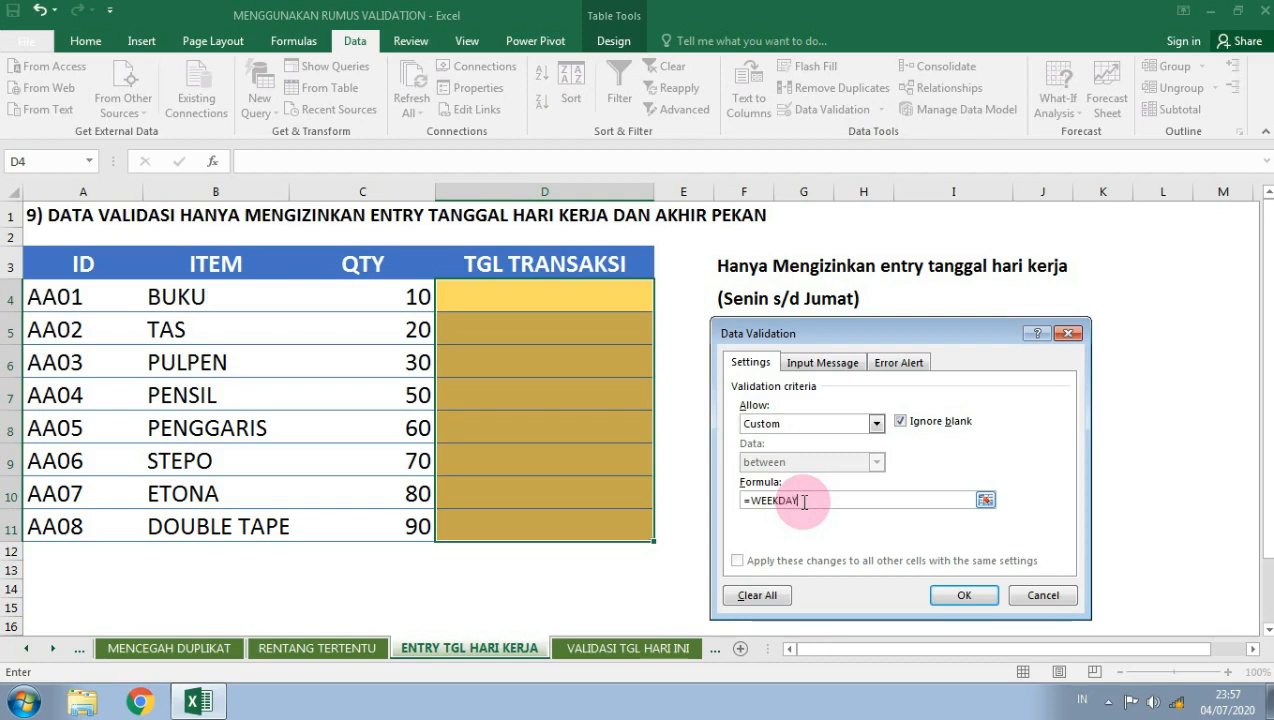
pyautogui.write('(D4;2)<6')
pyautogui.press('Return')
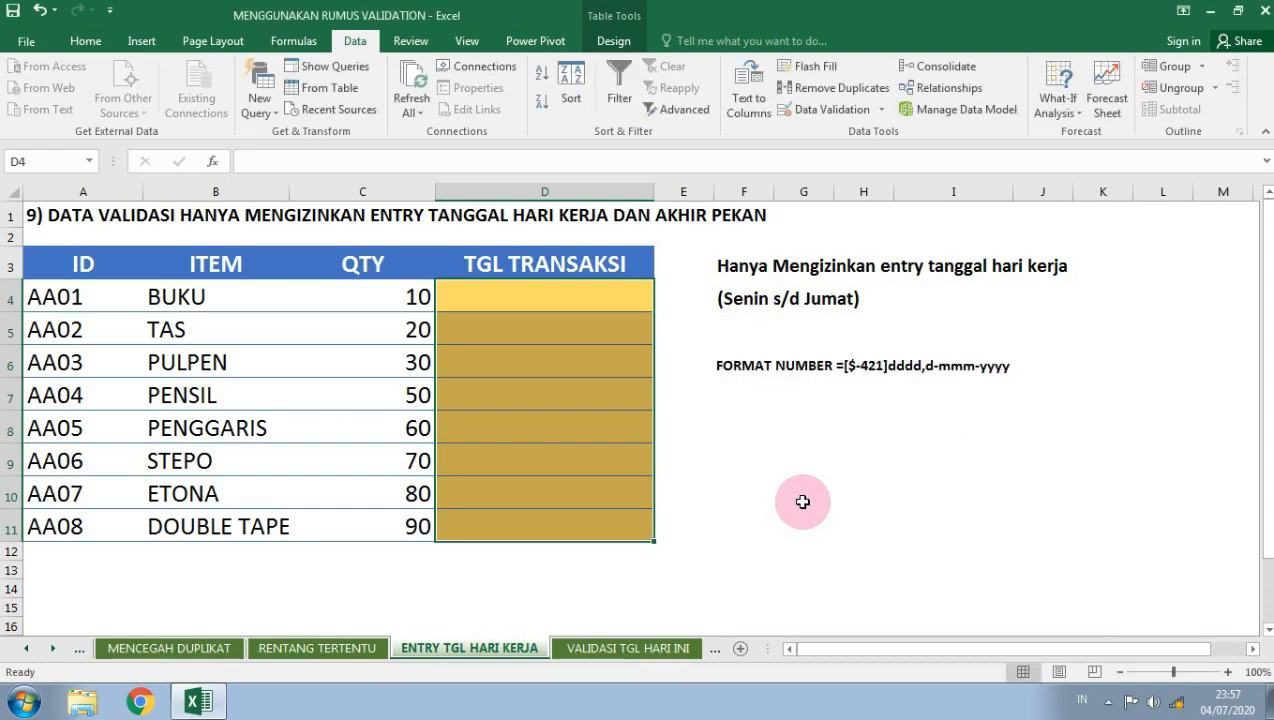
# Test the weekday rule by trying to enter 04/07/2020 in cell D4, and cancel the entry
pyautogui.press('Down')
pyautogui.press('Up')
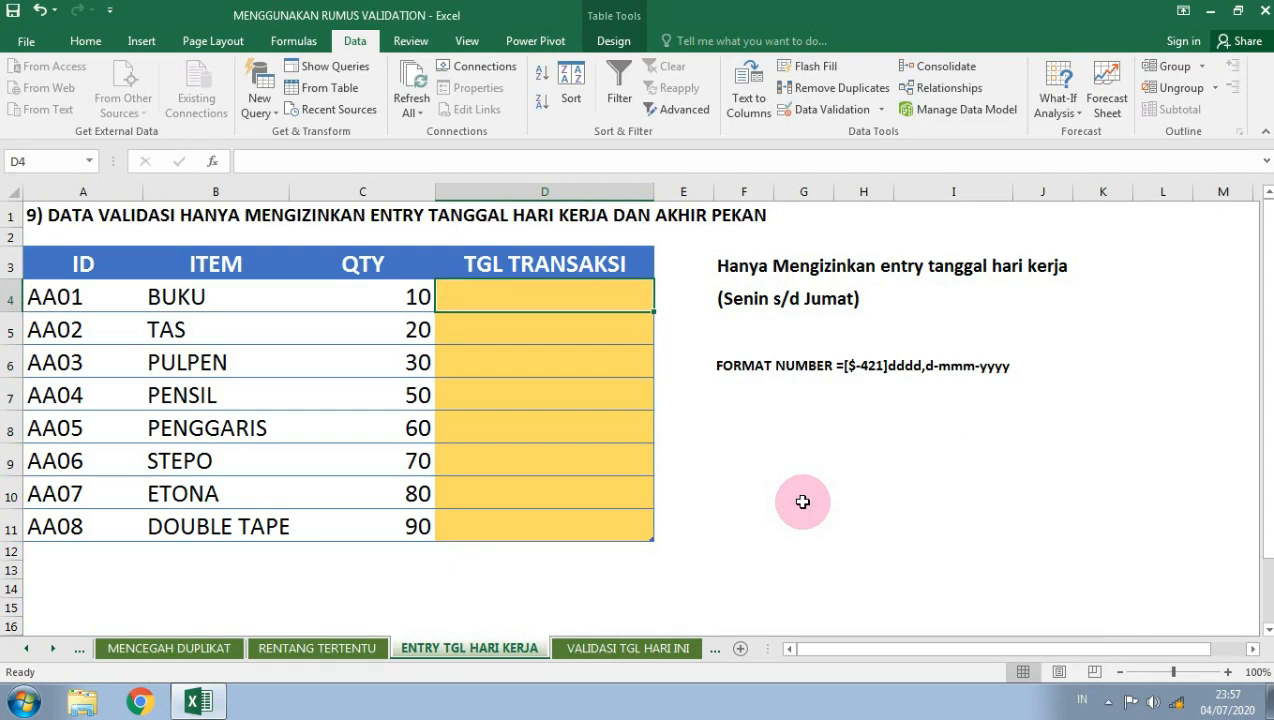
pyautogui.write('04/07/2020')
pyautogui.press('Return')
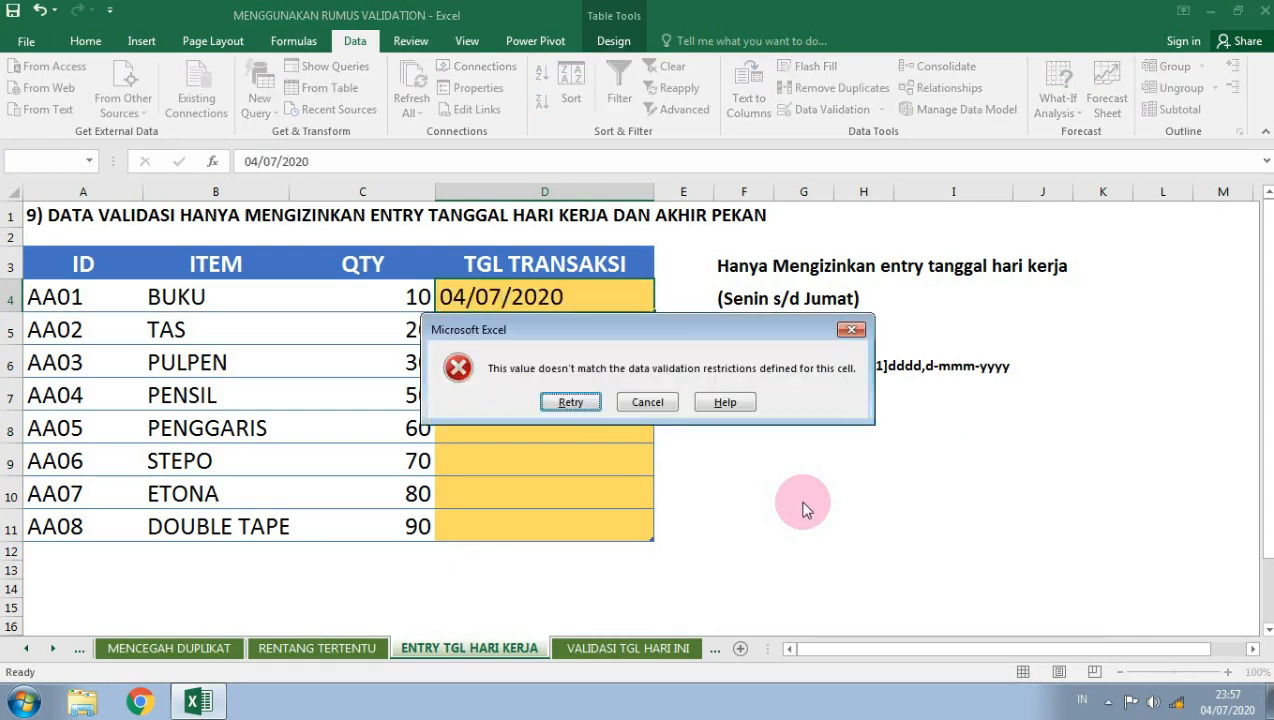
pyautogui.press('Tab')
pyautogui.press('Return')
# Enter the transaction date 03/07/2020 in cell D4 for BUKU
pyautogui.write('03/04')
pyautogui.press('BackSpace')
pyautogui.write('7/2020')
pyautogui.press('Return')
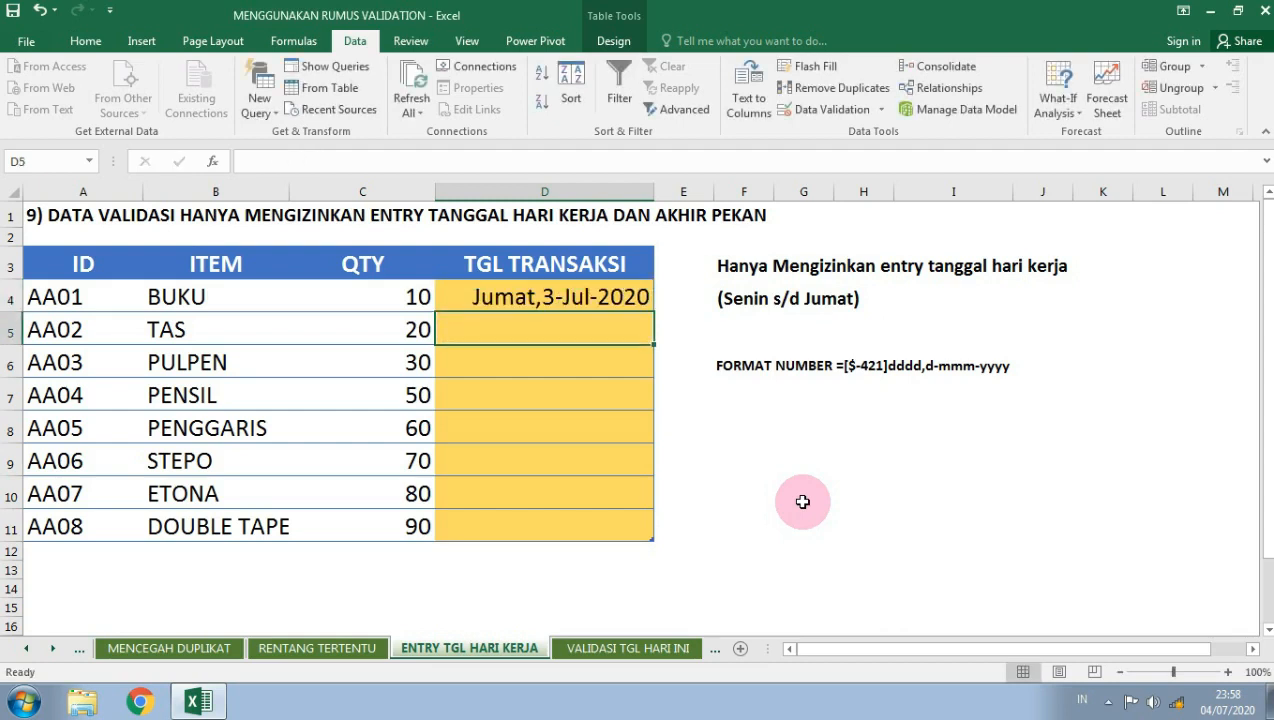
# Test the weekday rule in cell D5 with the weekend dates 04/07/2020 and 05/07/2020, cancelling each entry
pyautogui.write('04')
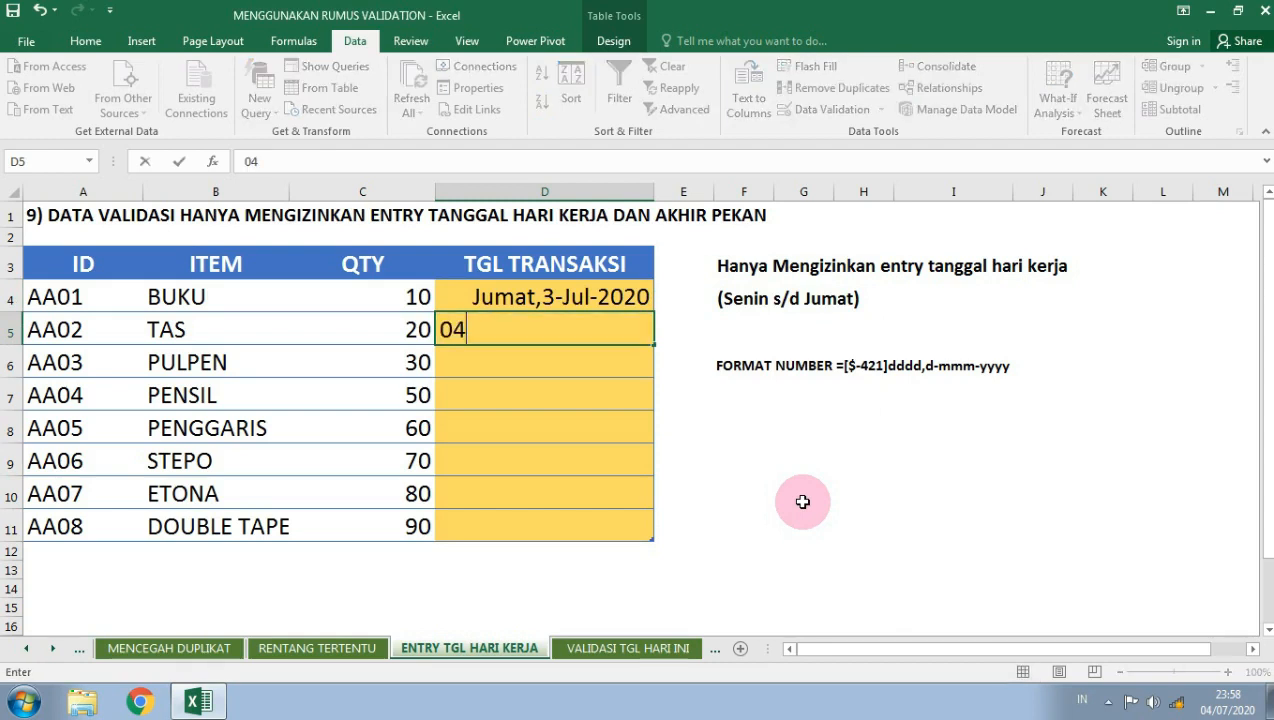
pyautogui.write('/07/2020')
pyautogui.press('Return')
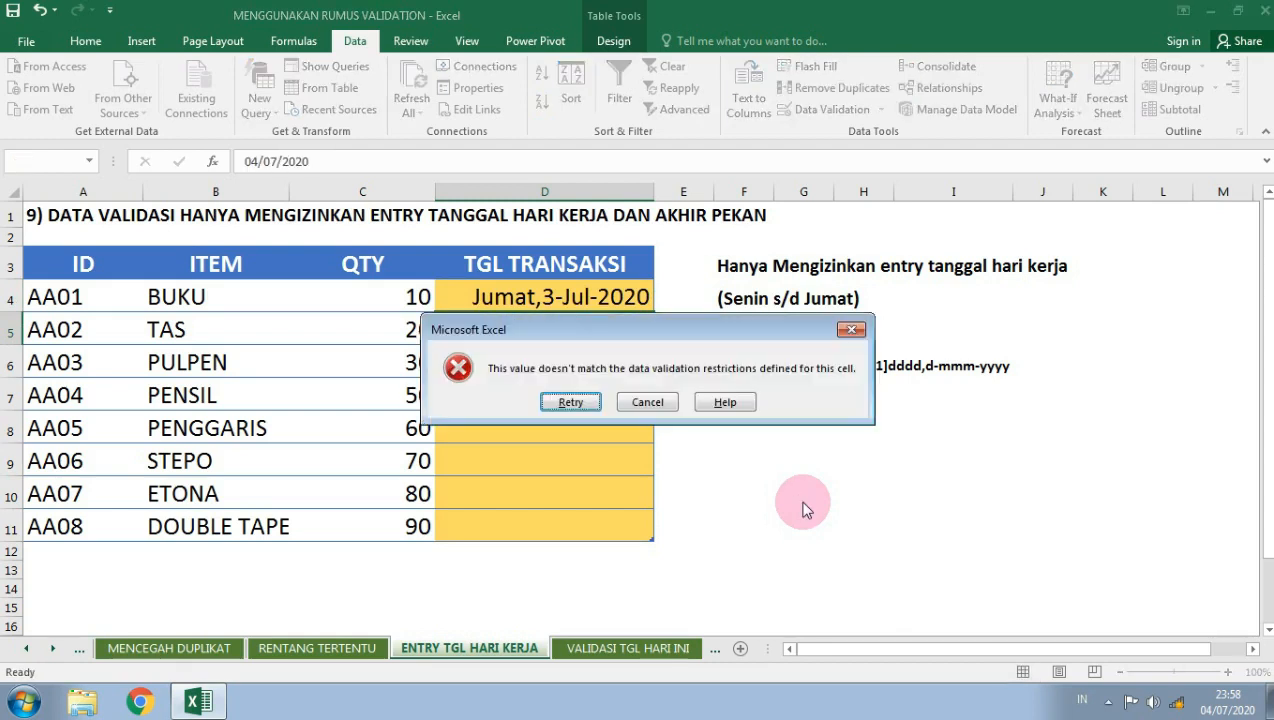
pyautogui.press('Tab')
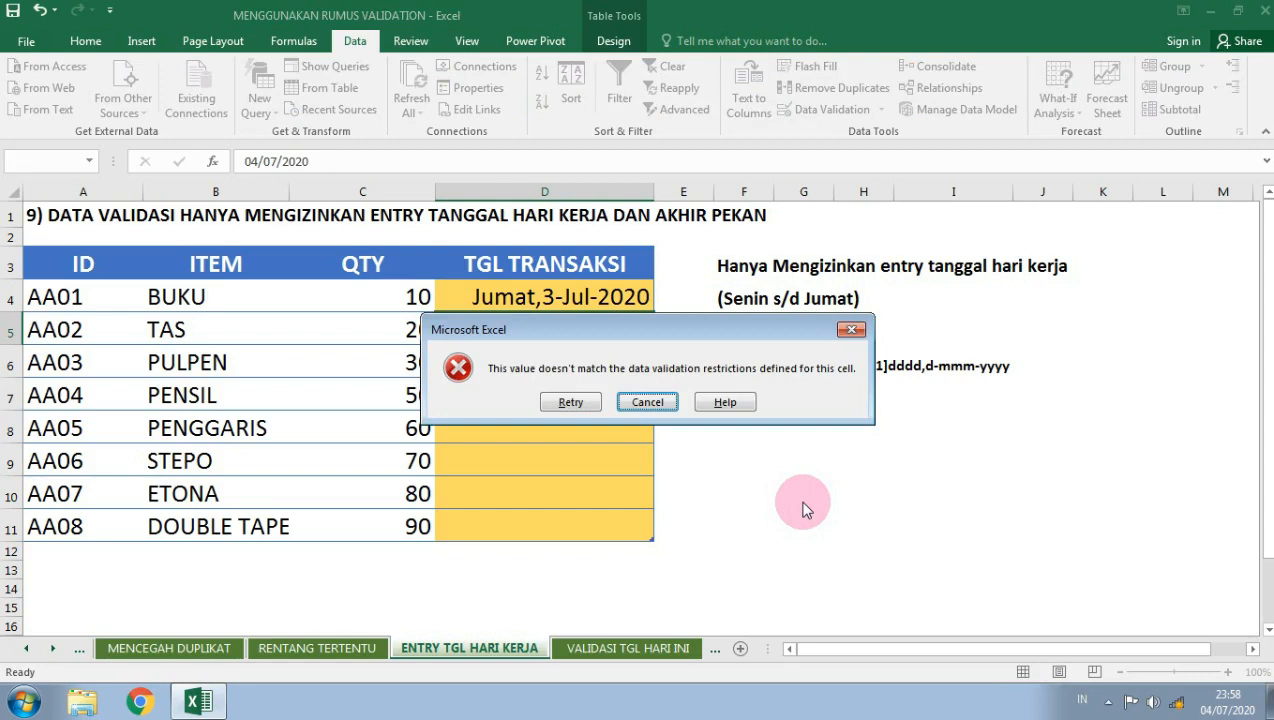
pyautogui.press('Return')
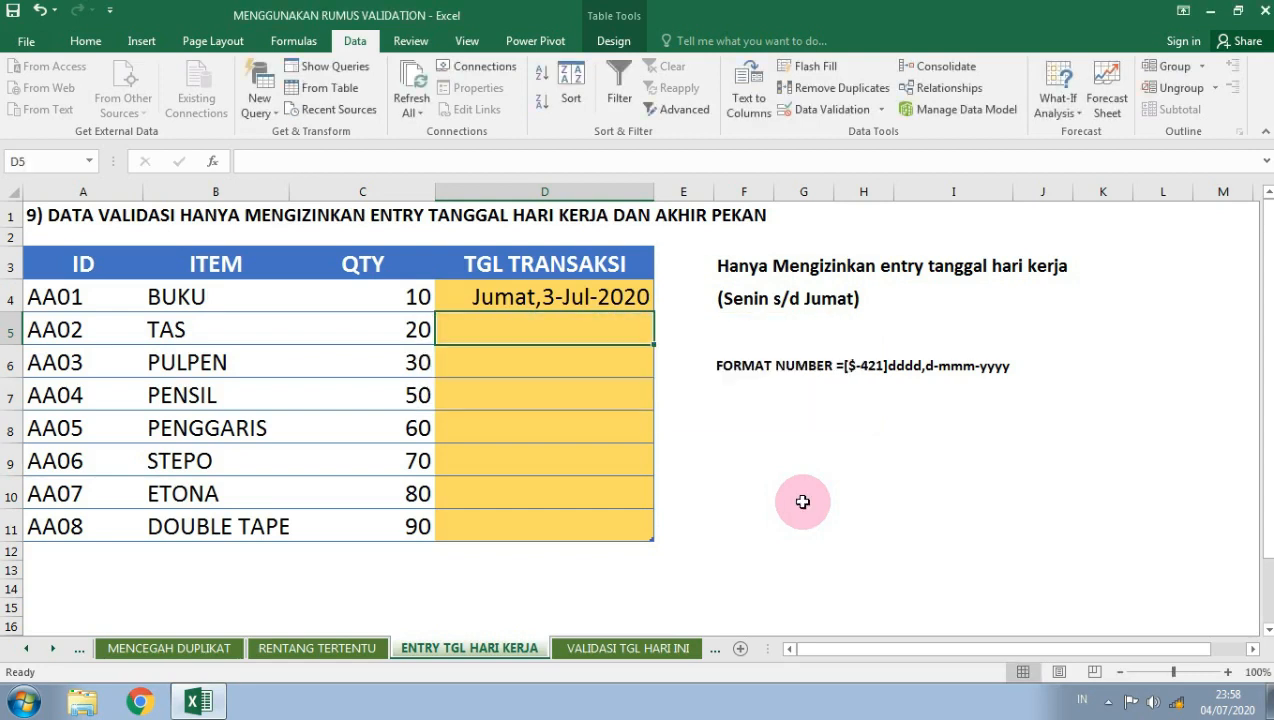
pyautogui.write('05/07/2020')
pyautogui.press('Return')
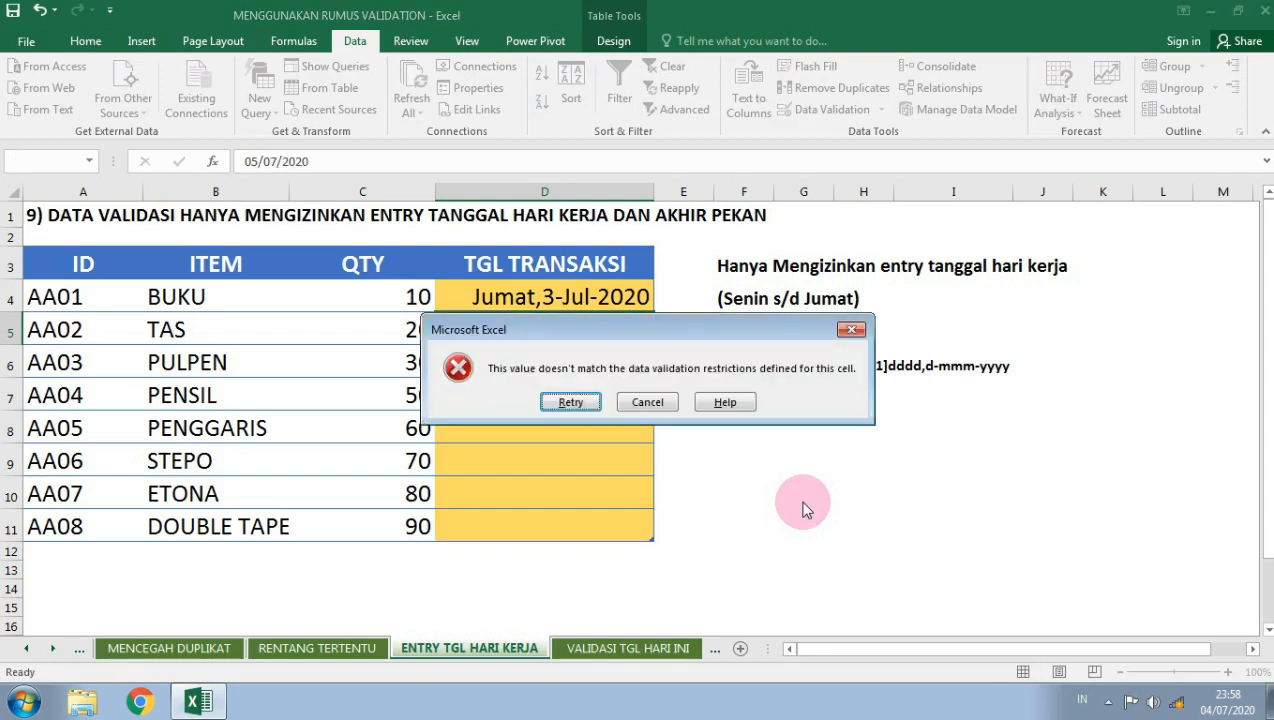
pyautogui.press('Tab')
pyautogui.press('Return')
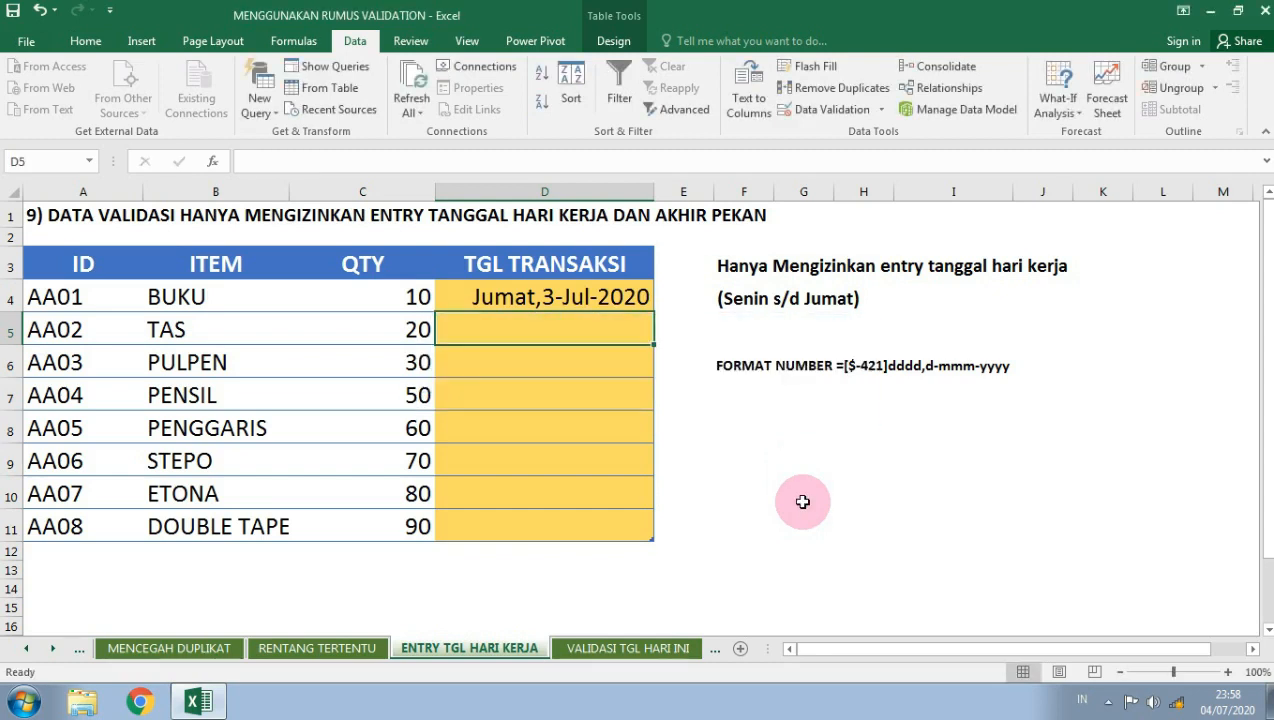
# Enter the transaction dates 06/07/2020, 07/07/2020 and 08/07/2020 in cells D5:D7 for TAS, PULPEN and PENSIL
pyautogui.write('06/07/2020')
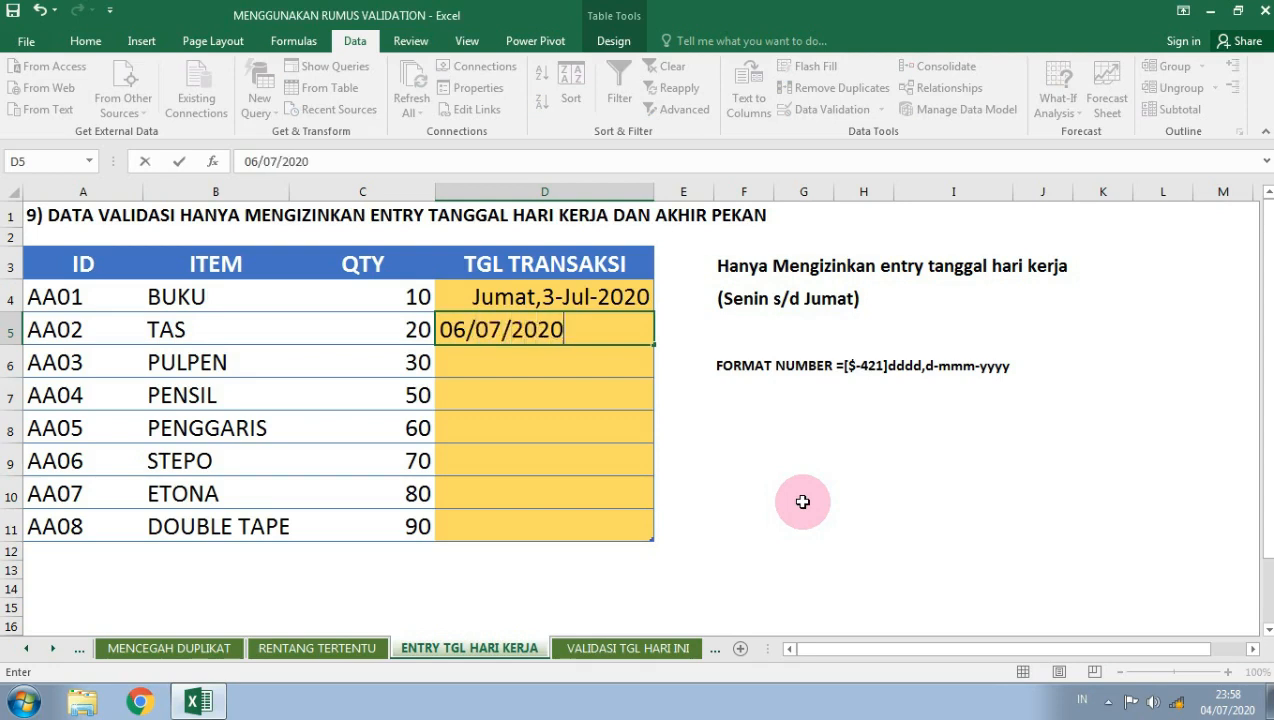
pyautogui.press('Return')
pyautogui.write('07/07/2020')
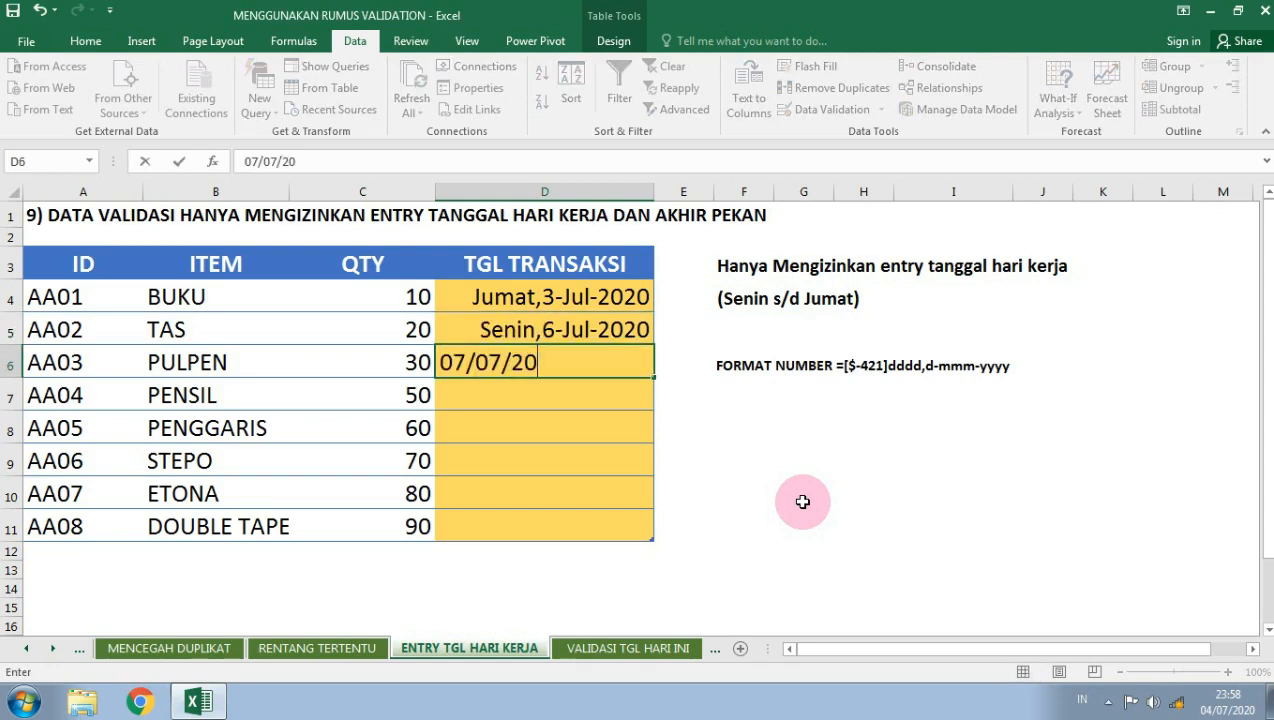
pyautogui.press('Return')
pyautogui.write('08/07')
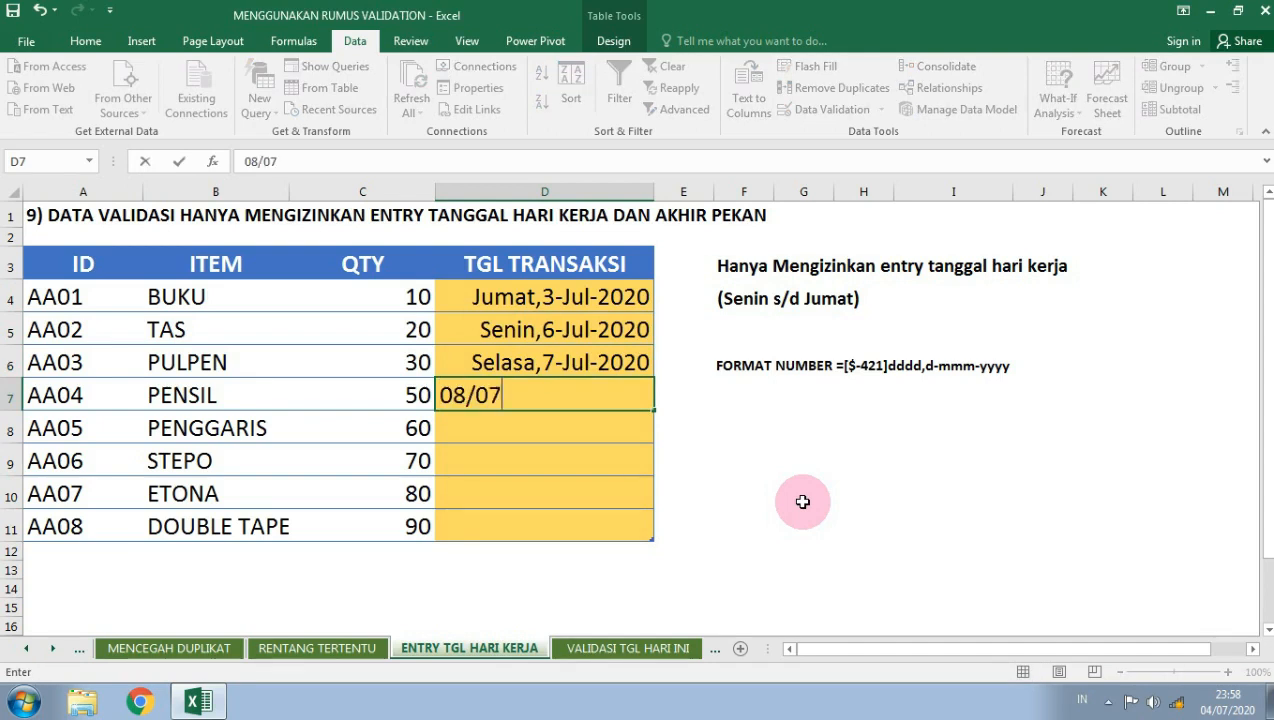
pyautogui.write('/20202')
pyautogui.press('Return')
# Enter the transaction dates 09/07/2020 and 10/07/2020 in cells D8:D9 for PENGGARIS and STEPO
pyautogui.write('09/0')
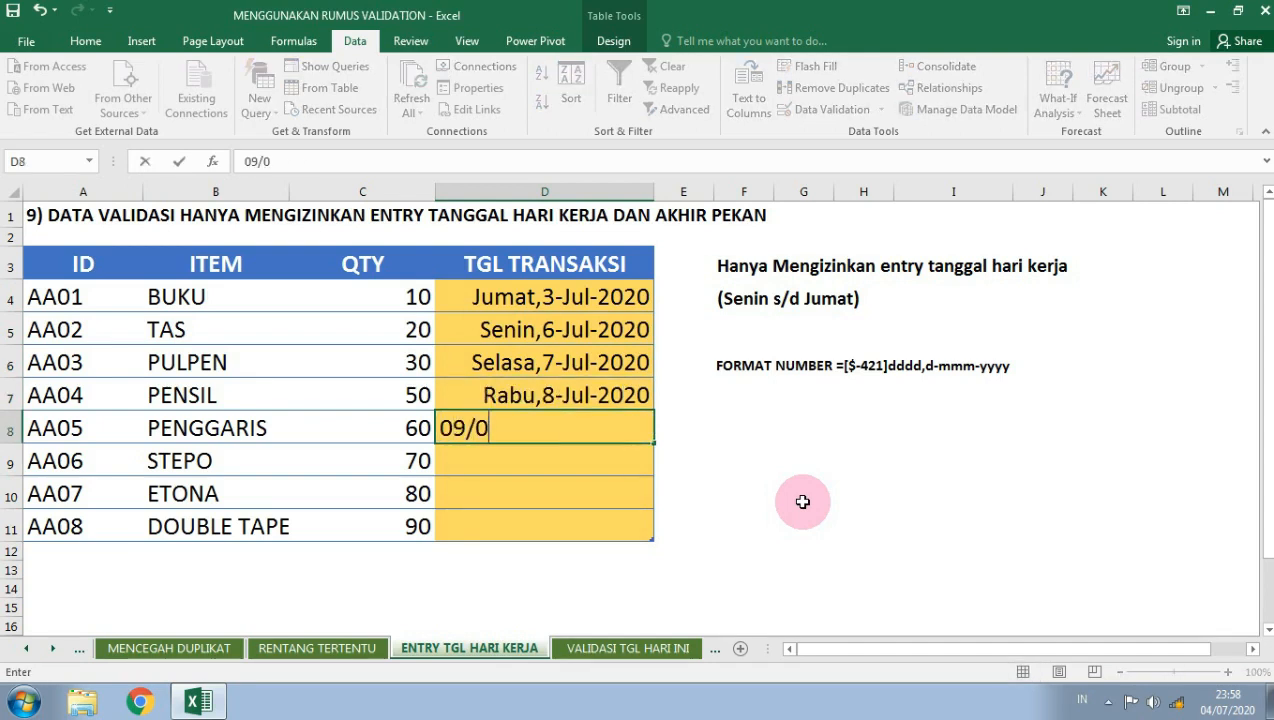
pyautogui.write('7/2020')
pyautogui.press('Return')
pyautogui.write('10/')
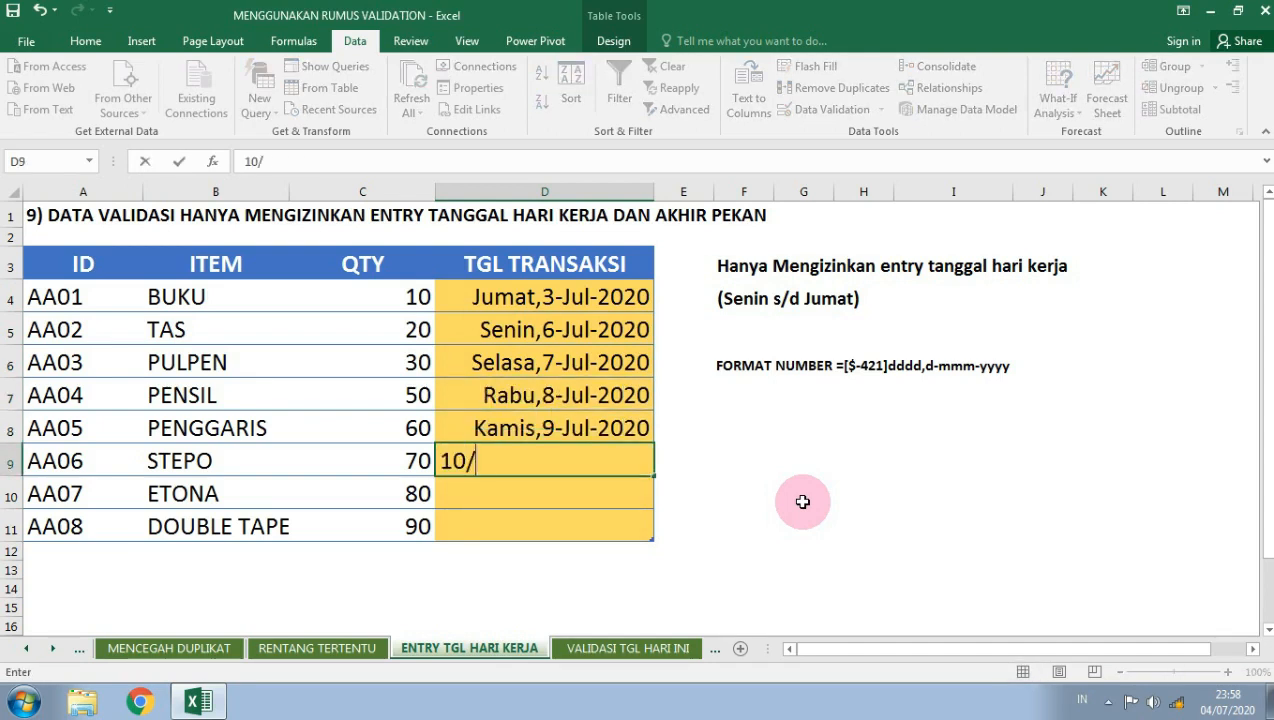
pyautogui.write('07/2020')
pyautogui.press('Return')
# Try to enter the Saturday date 11/07/2020 in cell D10 for ETONA, and cancel the entry
pyautogui.write('11/')
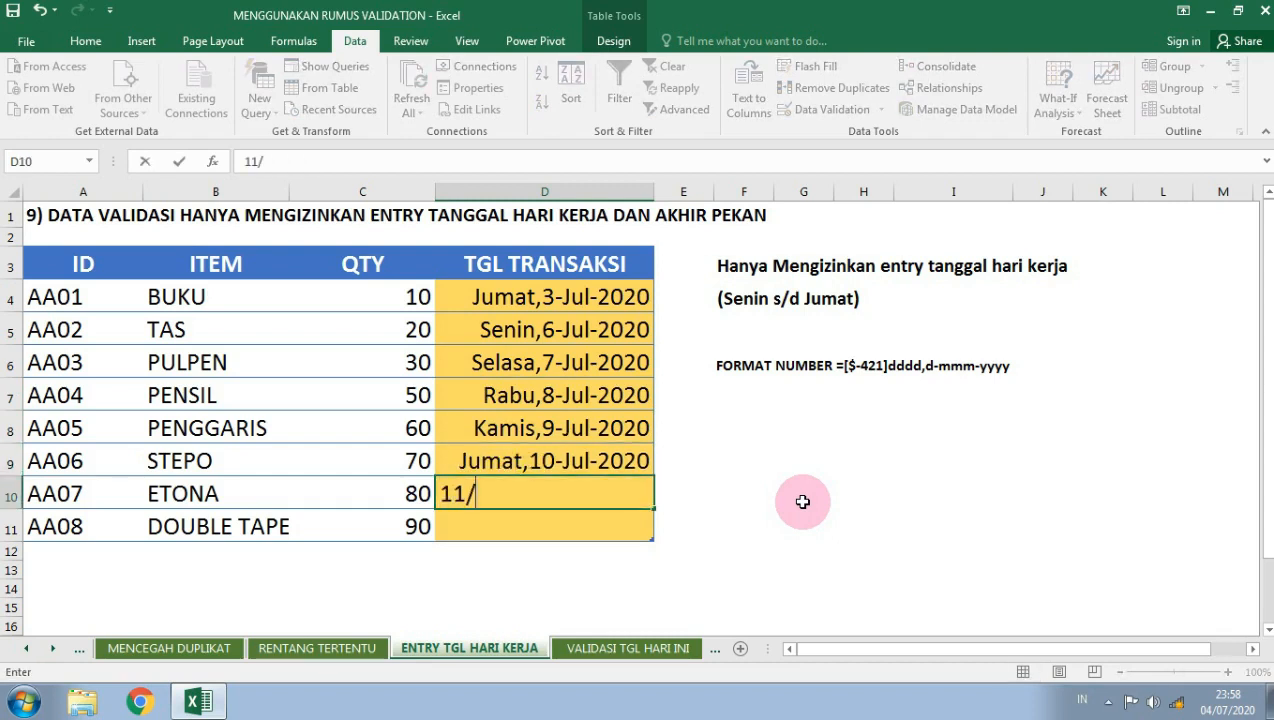
pyautogui.write('07/2020')
pyautogui.press('Return')
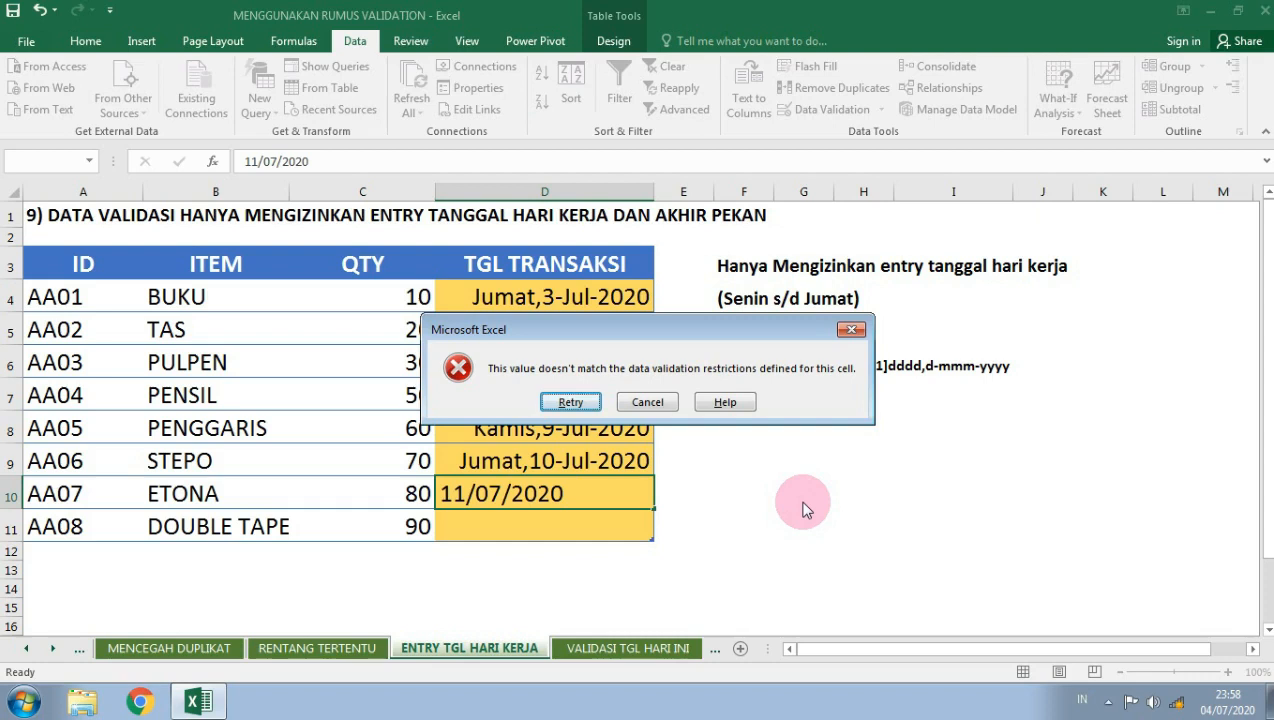
pyautogui.press('Left')
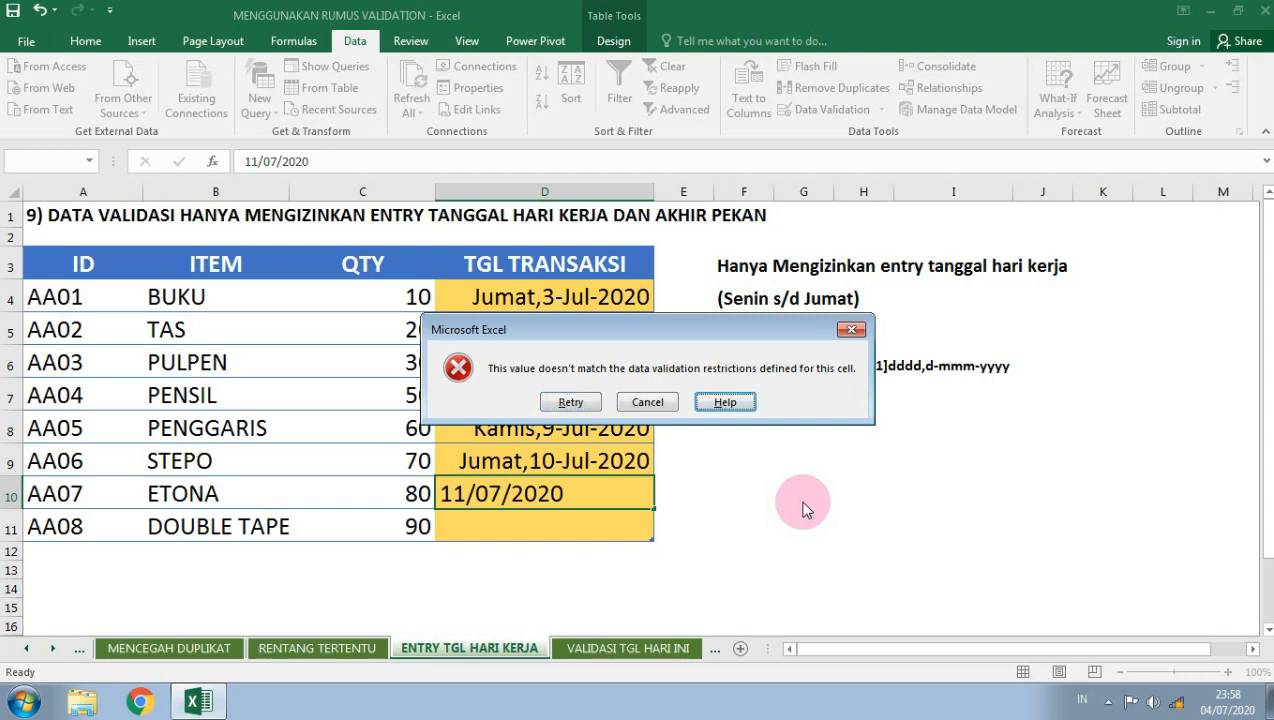
pyautogui.press('Left')
pyautogui.press('Return')
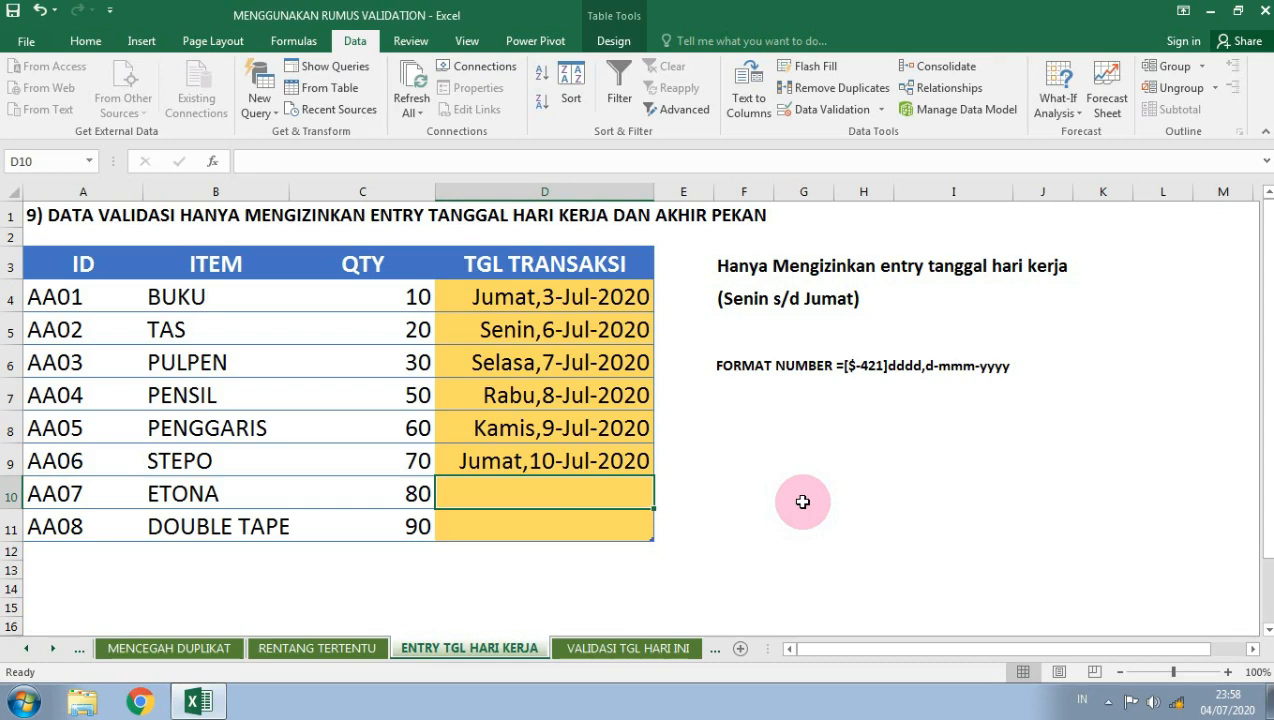
# Enter the transaction dates 13/07/2020 in cell D10 for ETONA and 14/07/2020 in D11 for DOUBLE TAPE
pyautogui.write('13/07/2020')
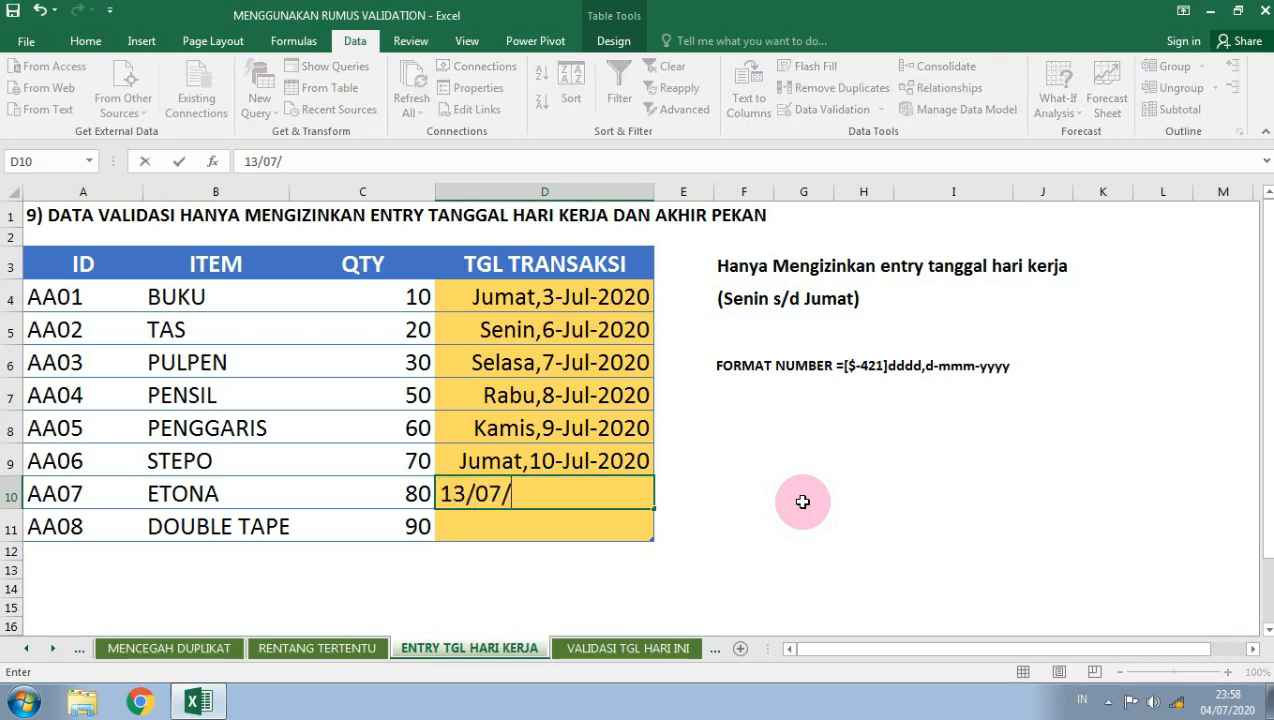
pyautogui.press('Return')
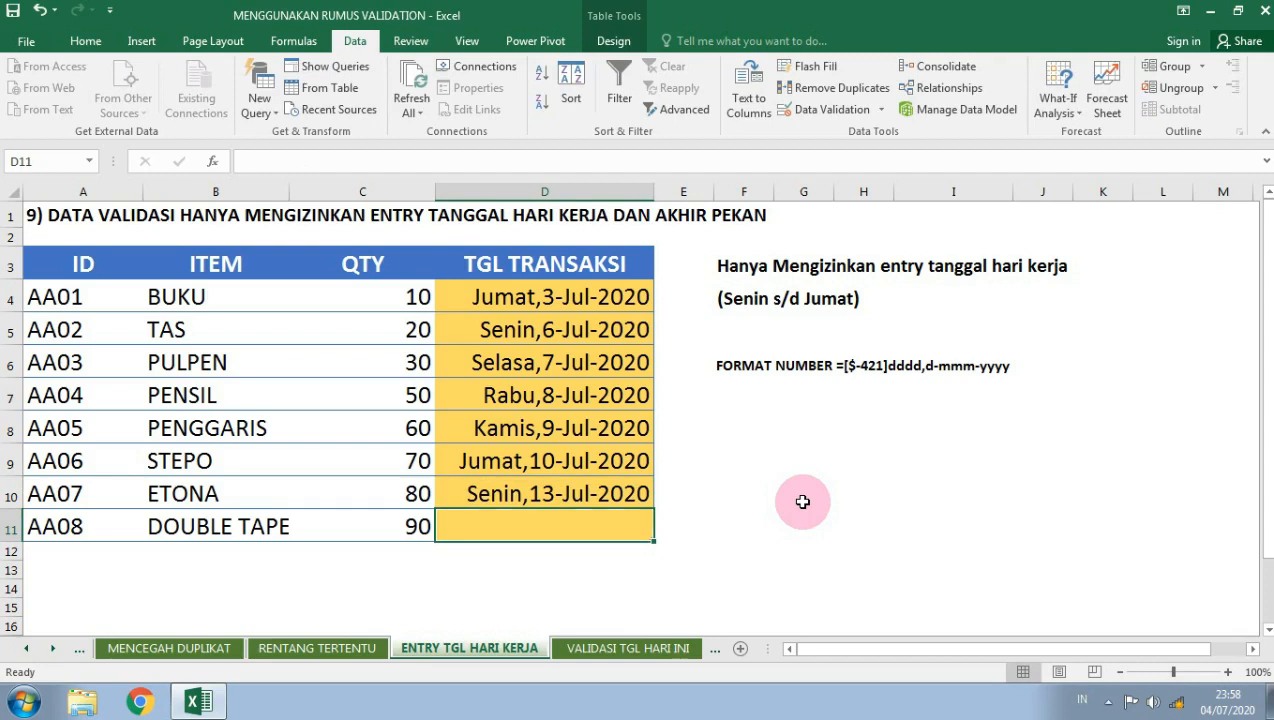
pyautogui.write('14/07/2020')
pyautogui.hotkey('ctrl', 'Return')
# Review the weekday names of the dates entered in the TGL TRANSAKSI column, D4:D11
pyautogui.press('Up')
pyautogui.press('Up')
pyautogui.press('Up')
pyautogui.press('Up')
pyautogui.press('Up')
pyautogui.press('Up')
pyautogui.press('Up')
pyautogui.press('Down')
pyautogui.press('Down')
pyautogui.press('Down')
pyautogui.press('Down')
pyautogui.press('Down')
pyautogui.press('Down')
pyautogui.press('Down')
pyautogui.press('Down')
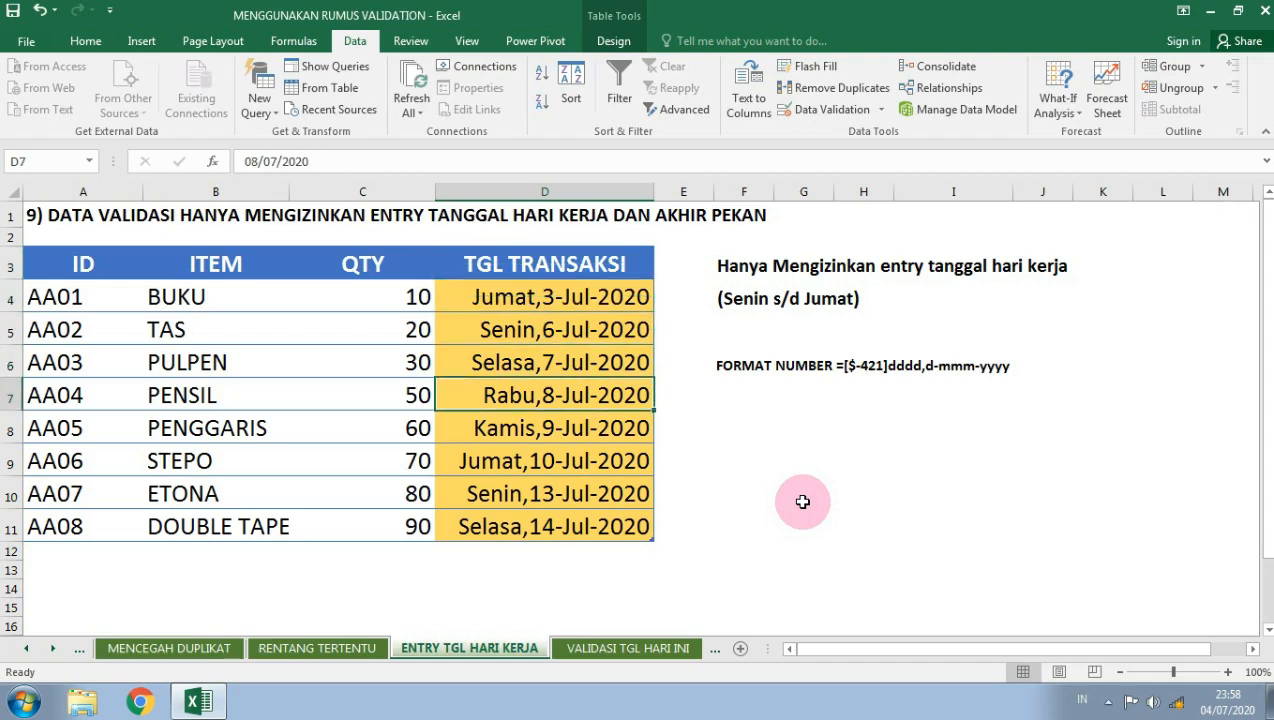
pyautogui.press('Up')
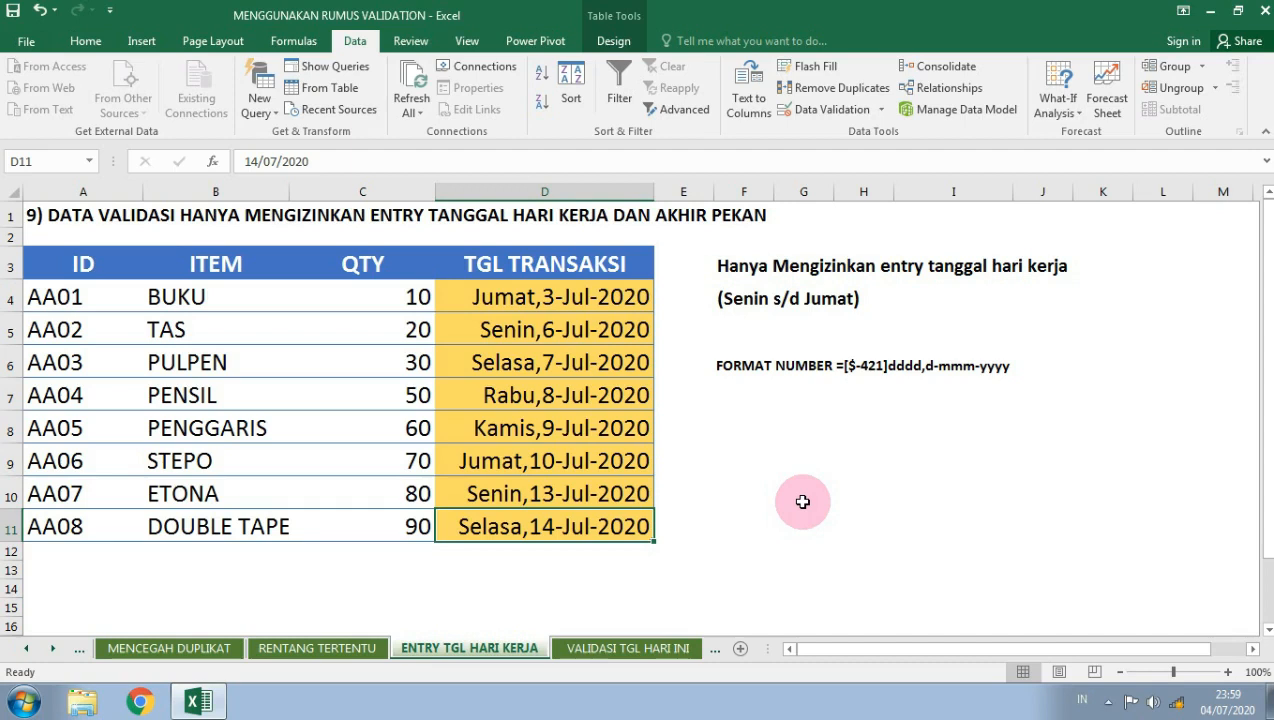
# Switch to the VALIDASI TGL HARI INI worksheet and select the first TGL PENGIRIMAN cell, D6
pyautogui.click(660, 651)
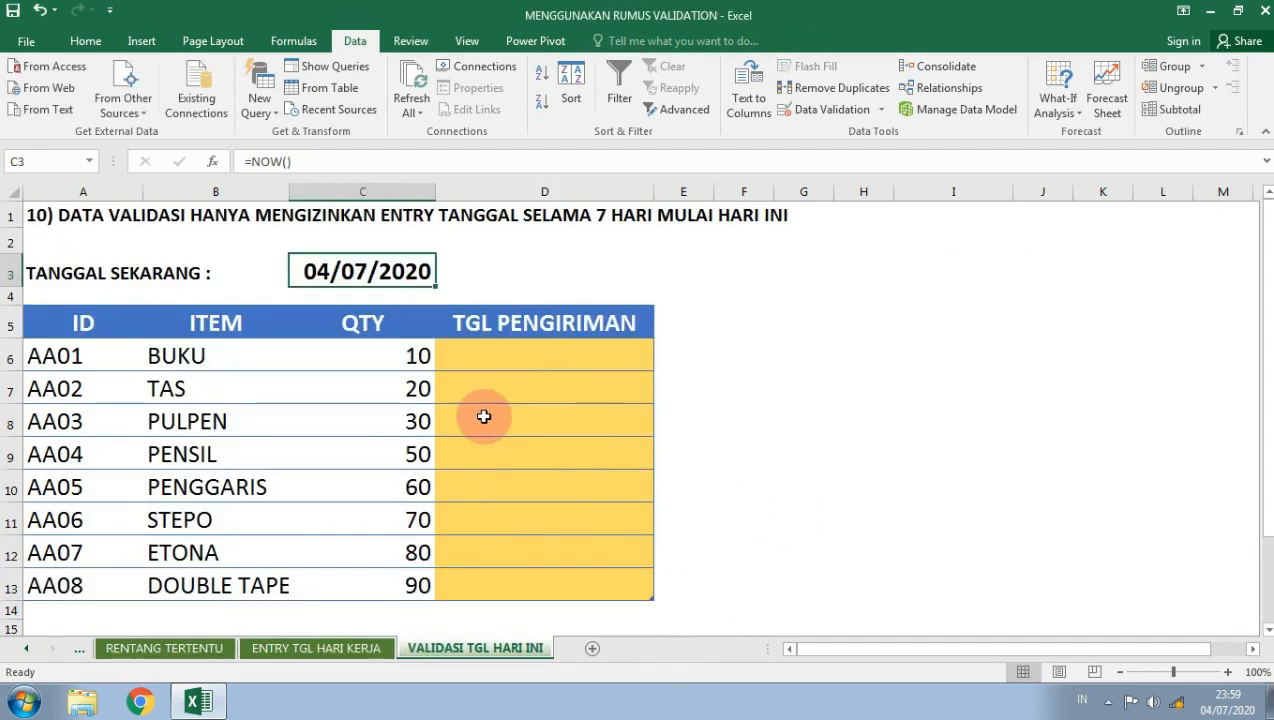
pyautogui.click(520, 360)
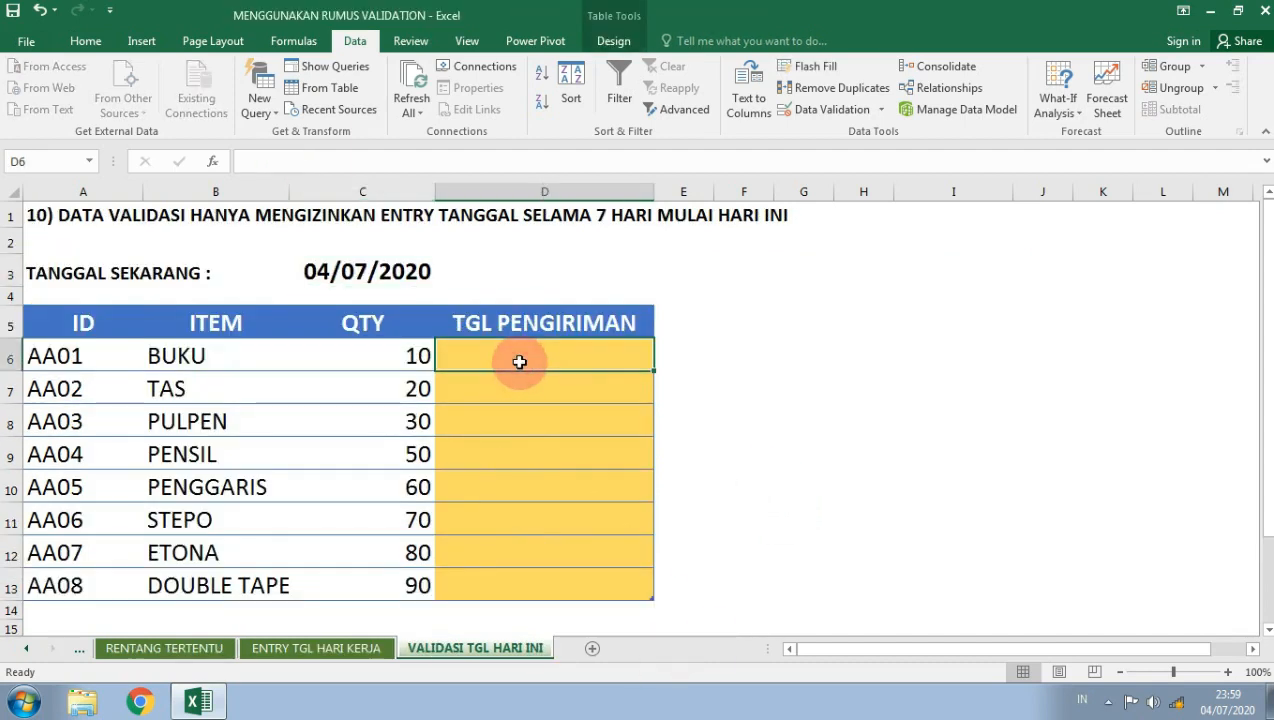
pyautogui.click(372, 276)
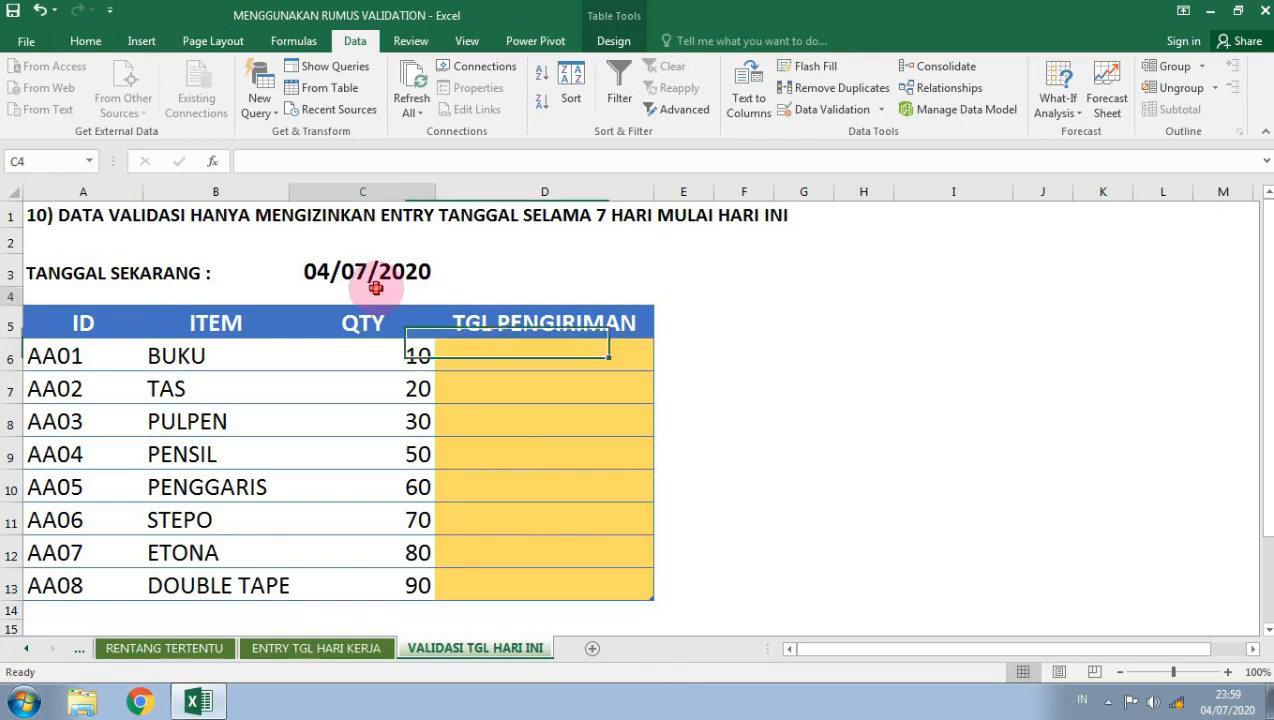
pyautogui.click(502, 366)
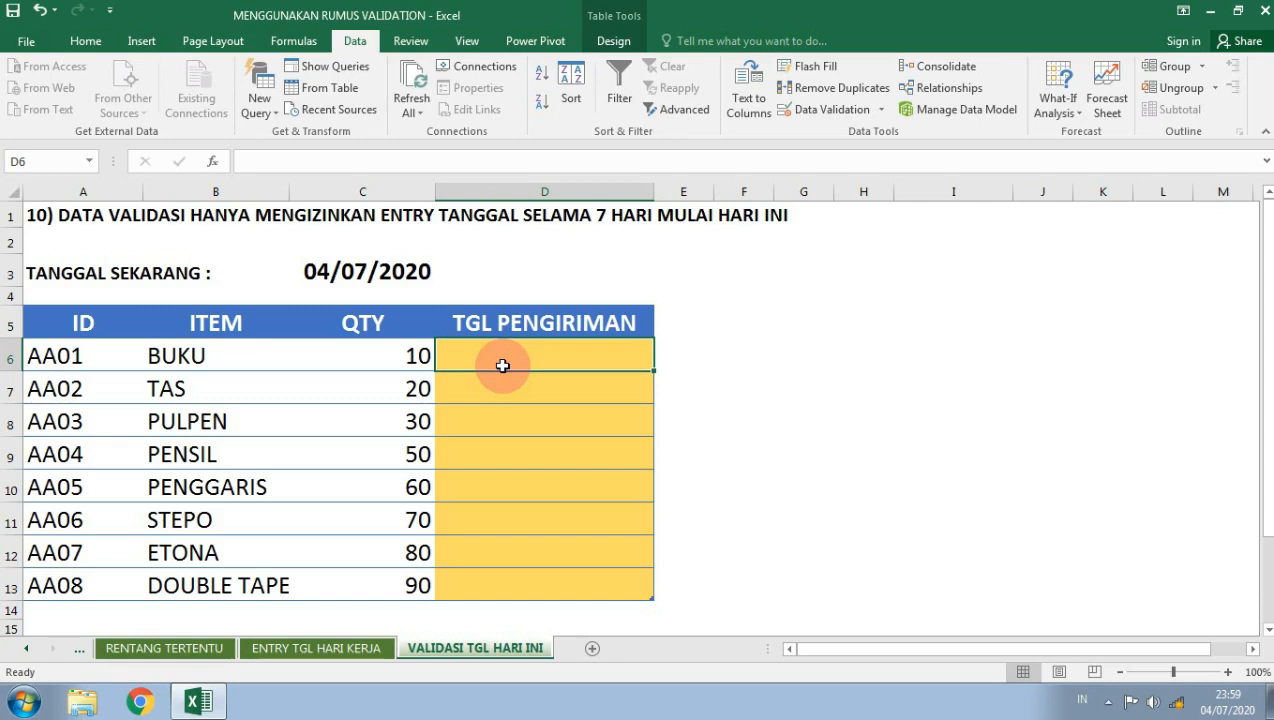
# Check the formula behind the current date in cell C3, beside TANGGAL SEKARANG
pyautogui.press('Up')
pyautogui.press('Up')
pyautogui.press('Up')
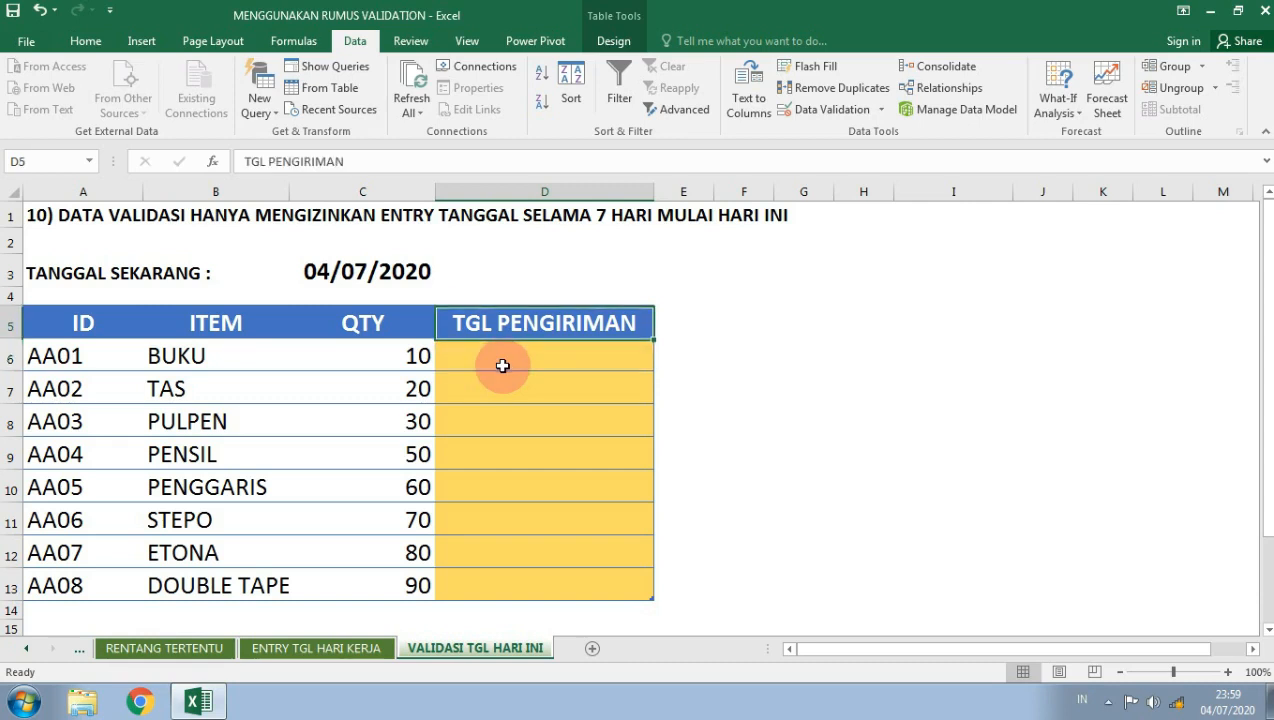
pyautogui.press('Left')
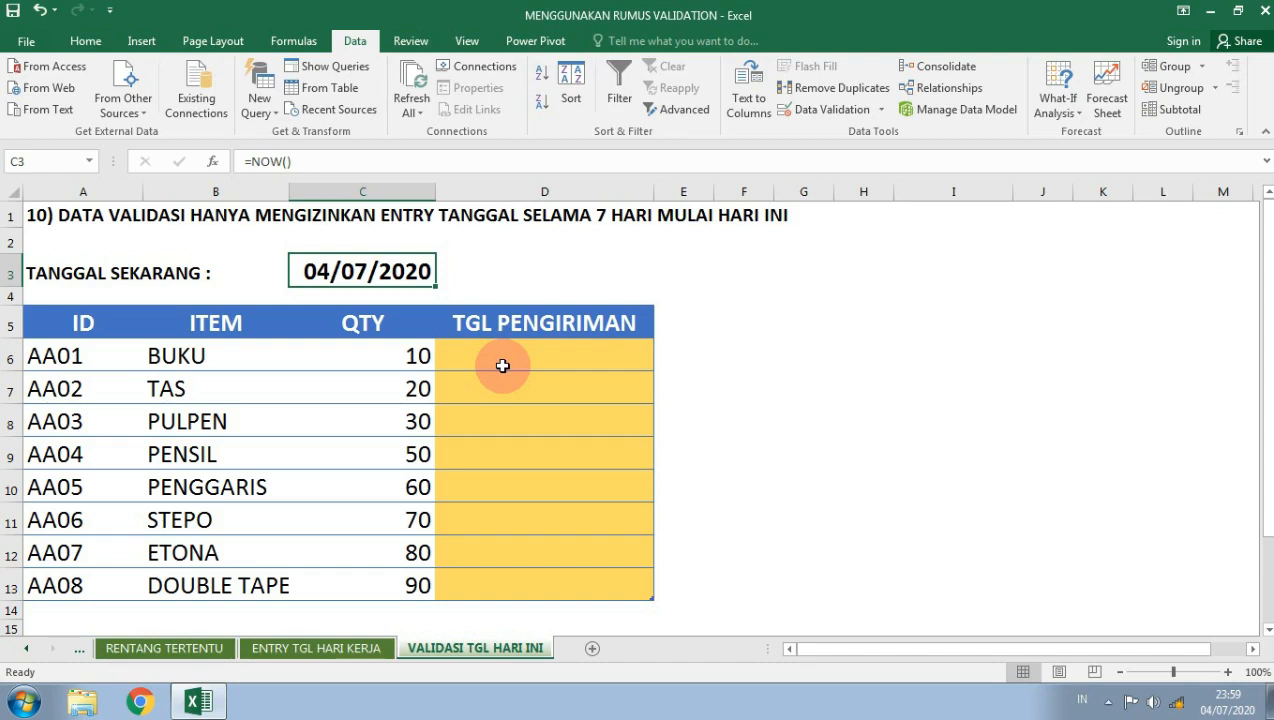
# Start a data validation rule for the TGL PENGIRIMAN cells D6:D13 that allows only Date values
pyautogui.click(502, 366)
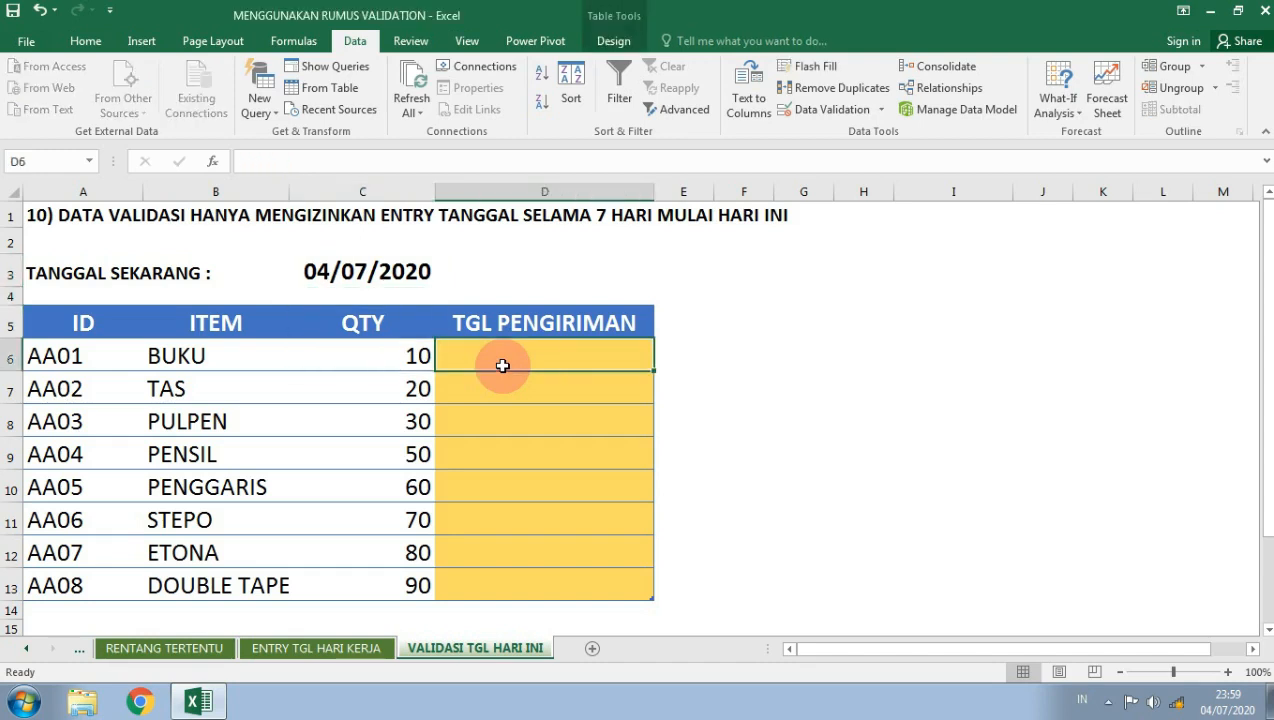
pyautogui.hotkey('shift', 'Down')
pyautogui.hotkey('shift', 'Down')
pyautogui.hotkey('shift', 'Down')
pyautogui.hotkey('shift', 'Down')
pyautogui.hotkey('shift', 'Down')
pyautogui.hotkey('shift', 'Down')
pyautogui.hotkey('shift', 'Down')
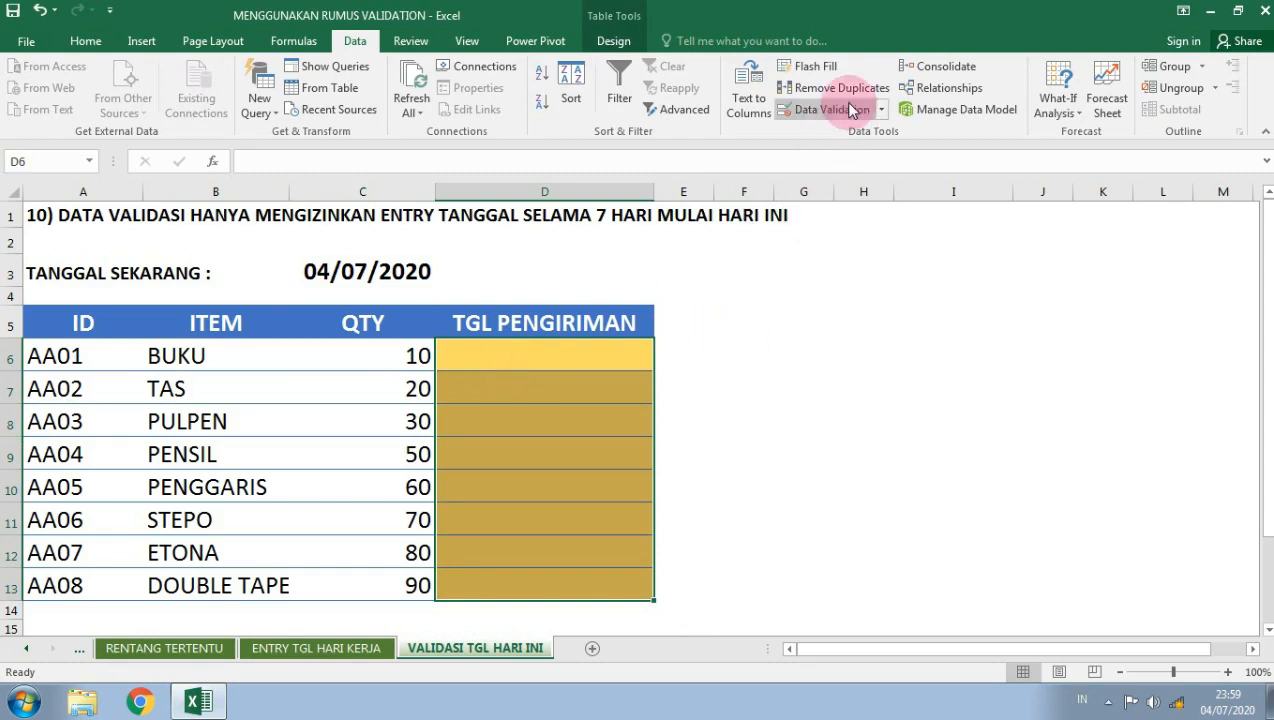
pyautogui.click(886, 113)
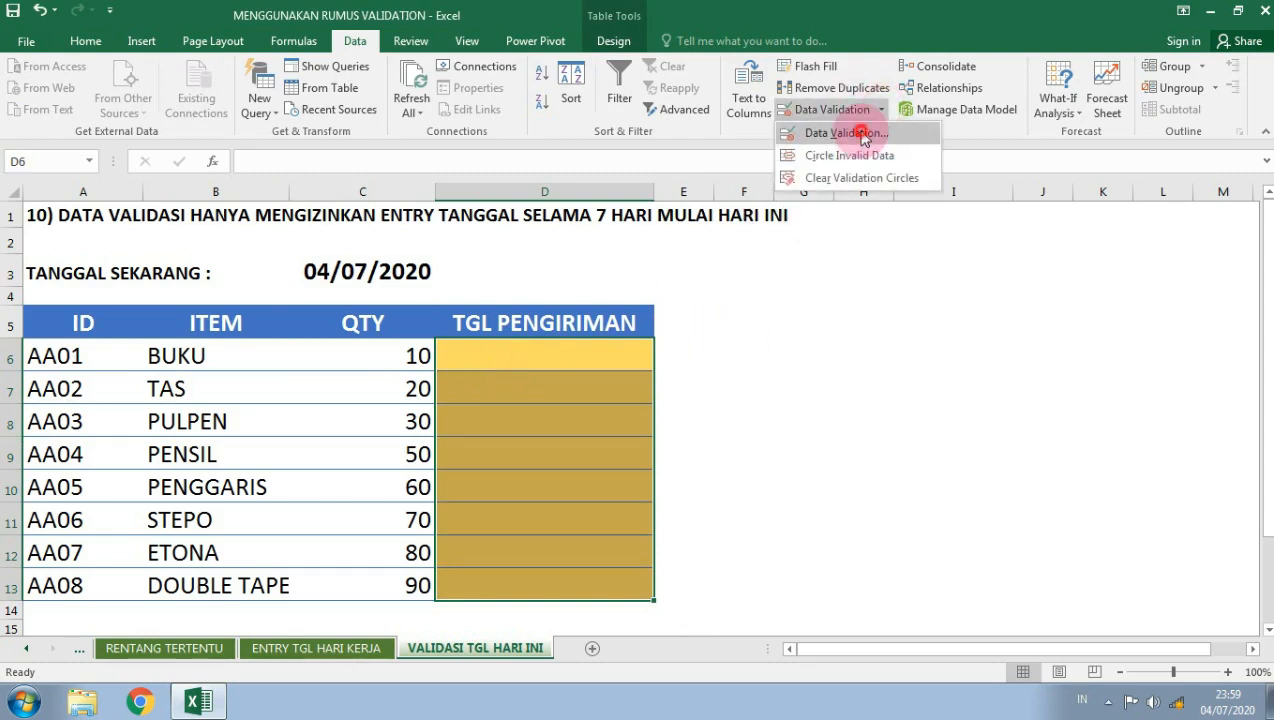
pyautogui.click(887, 131)
pyautogui.click(825, 428)
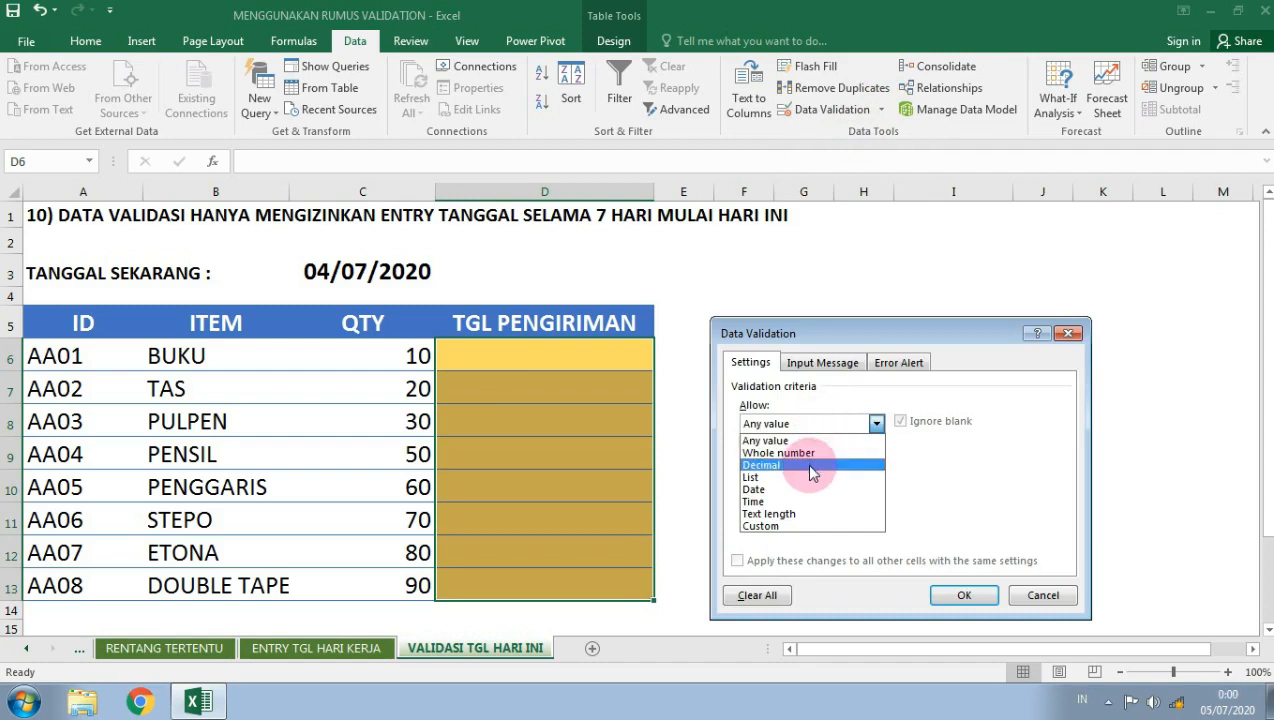
pyautogui.click(805, 489)
# Limit the validation to dates between =TODAY() as start date and =TODAY()+6 as end date, and apply the rule
pyautogui.click(795, 500)
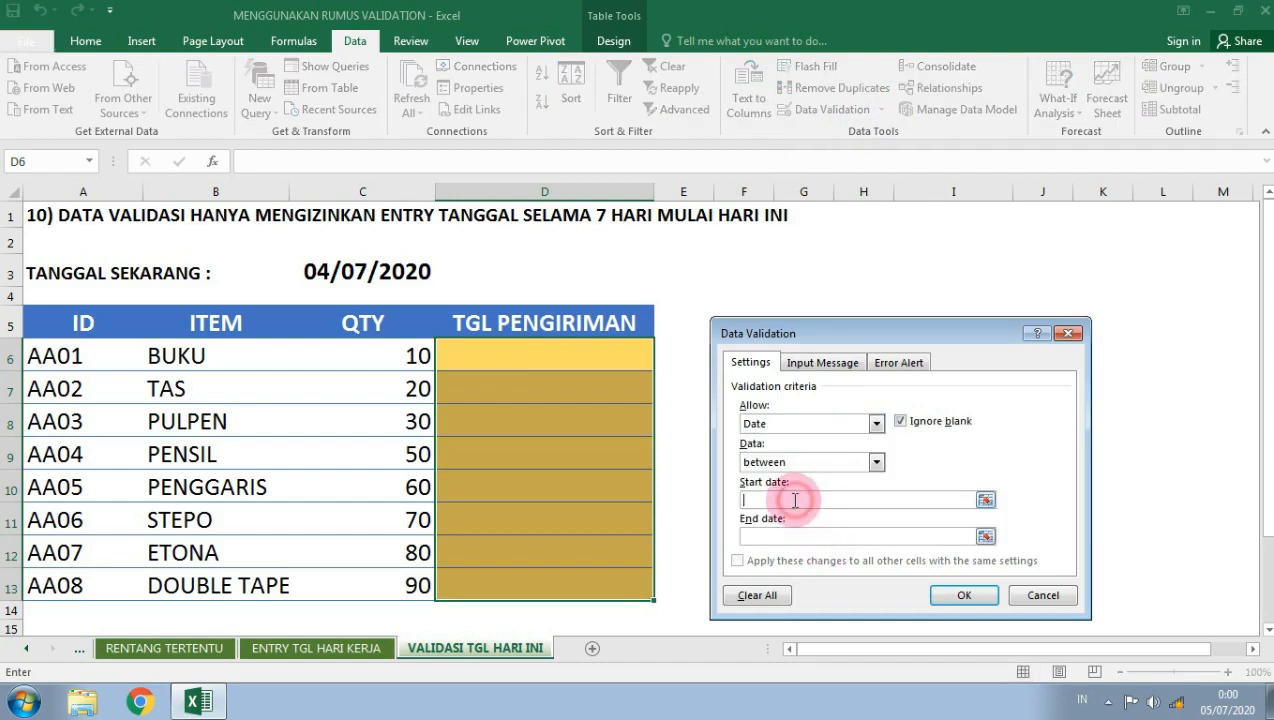
pyautogui.write('=TODAY()')
pyautogui.click(790, 537)
pyautogui.write('=')
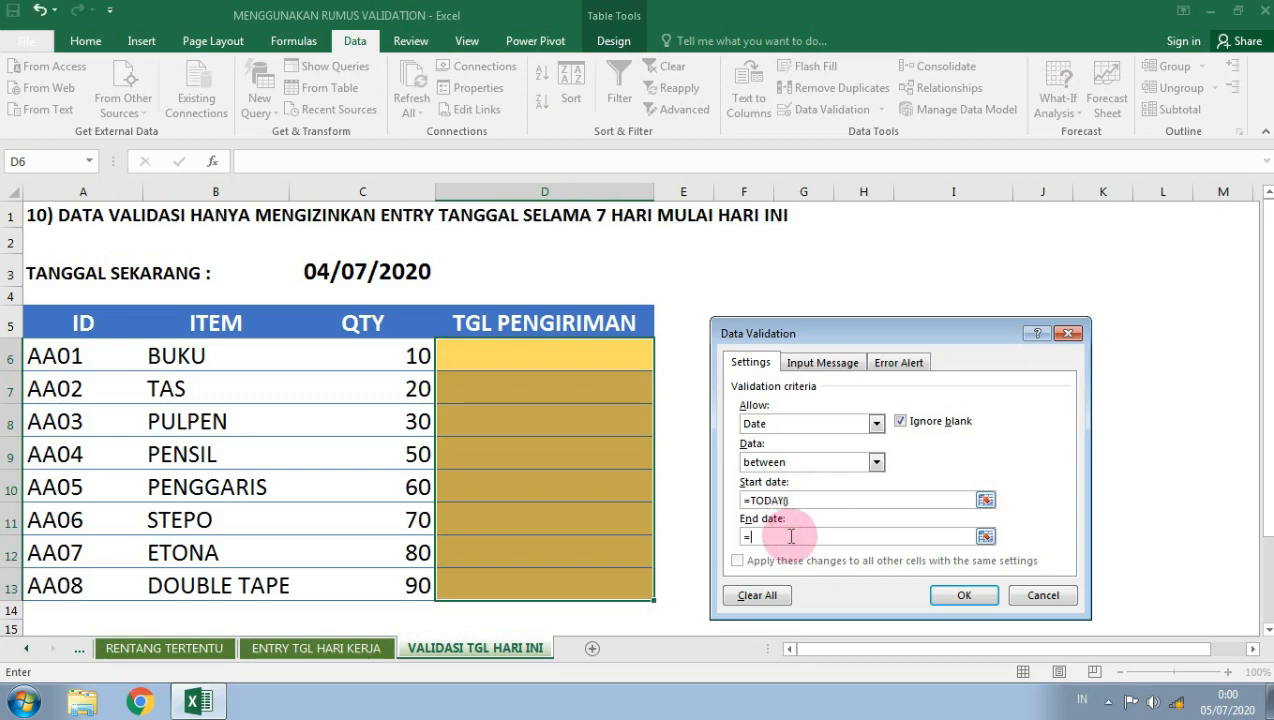
pyautogui.write('TODAY()+6')
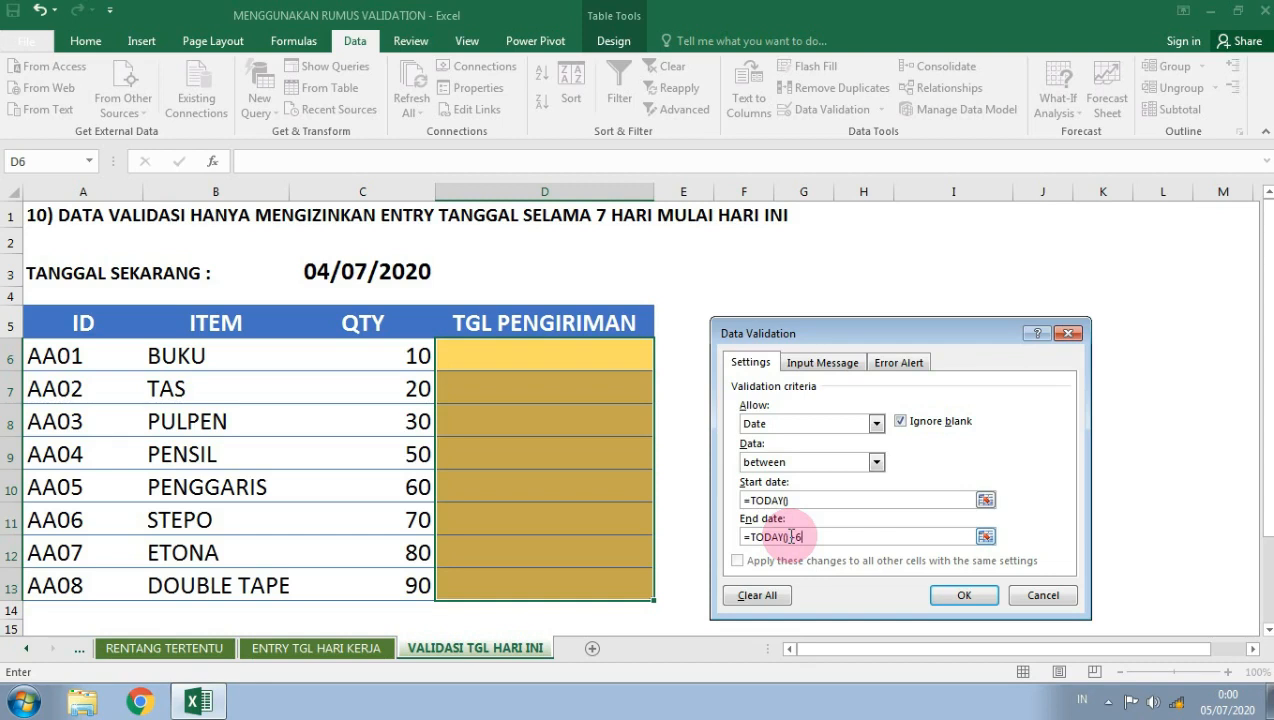
pyautogui.click(963, 594)
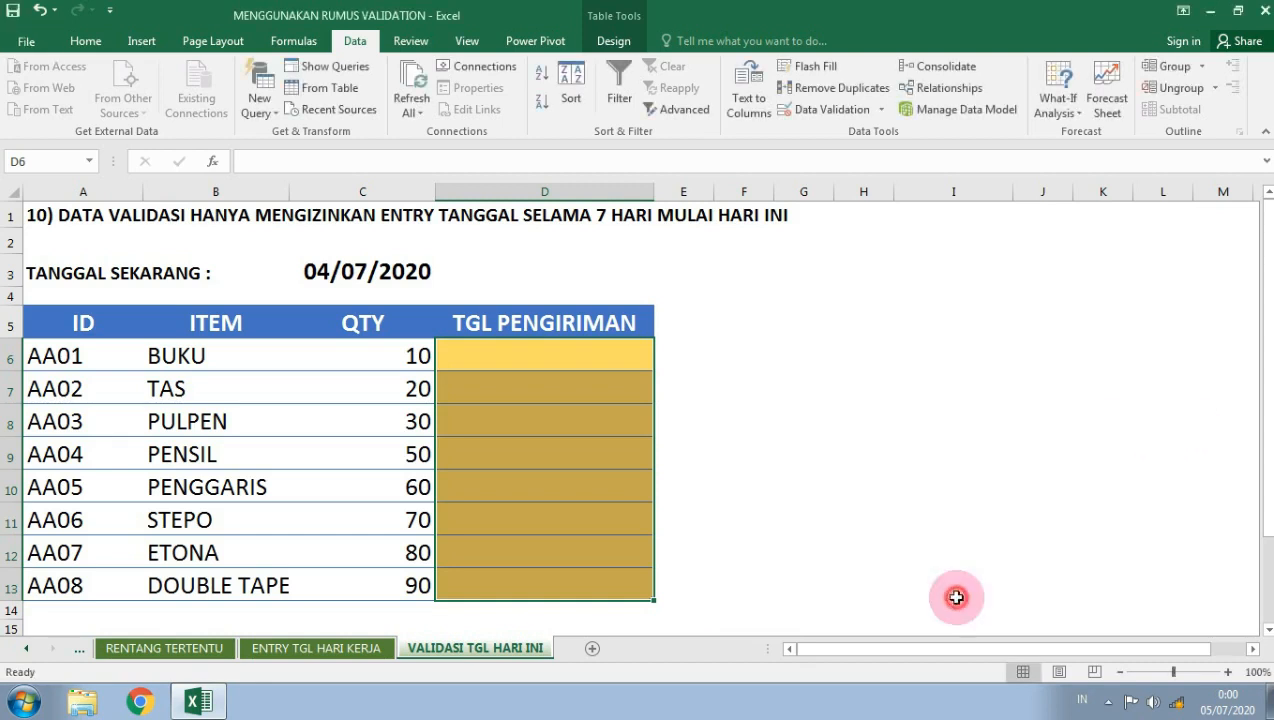
# Try to enter 04/07/ as the delivery date in cell D6 for BUKU, and cancel the entry
pyautogui.click(549, 358)
pyautogui.write('04/')
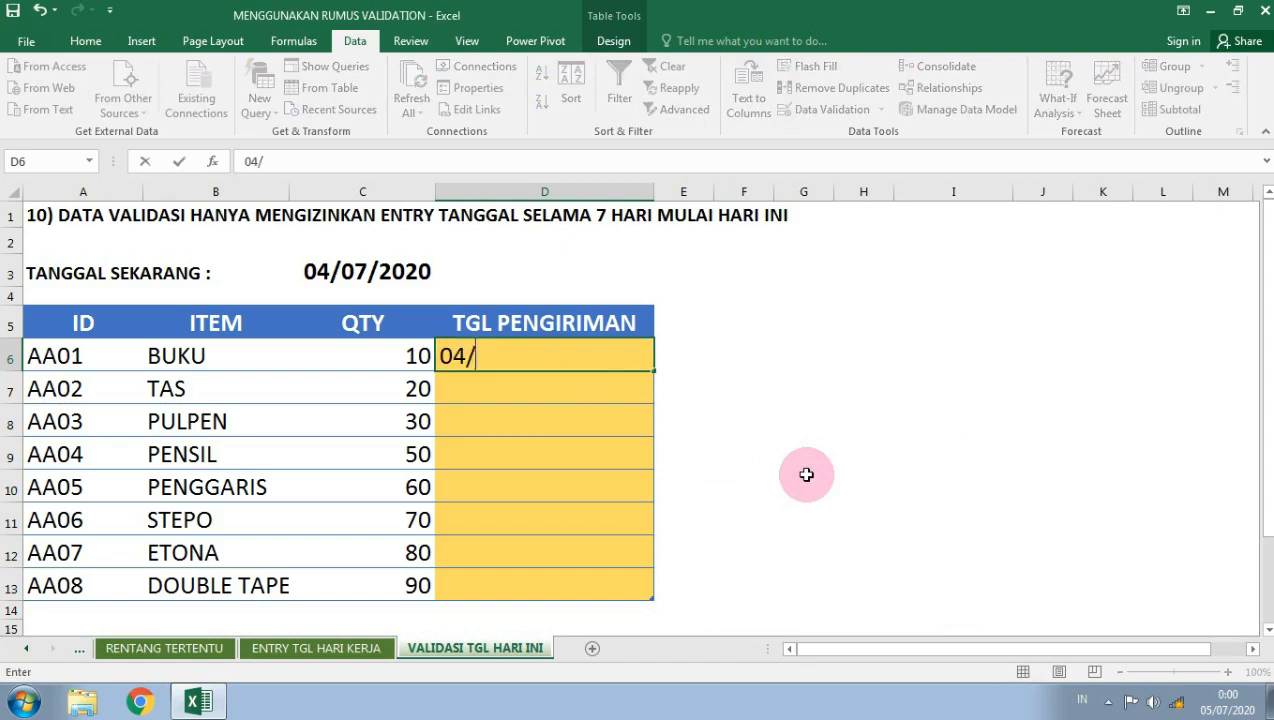
pyautogui.write('07/')
pyautogui.press('Return')
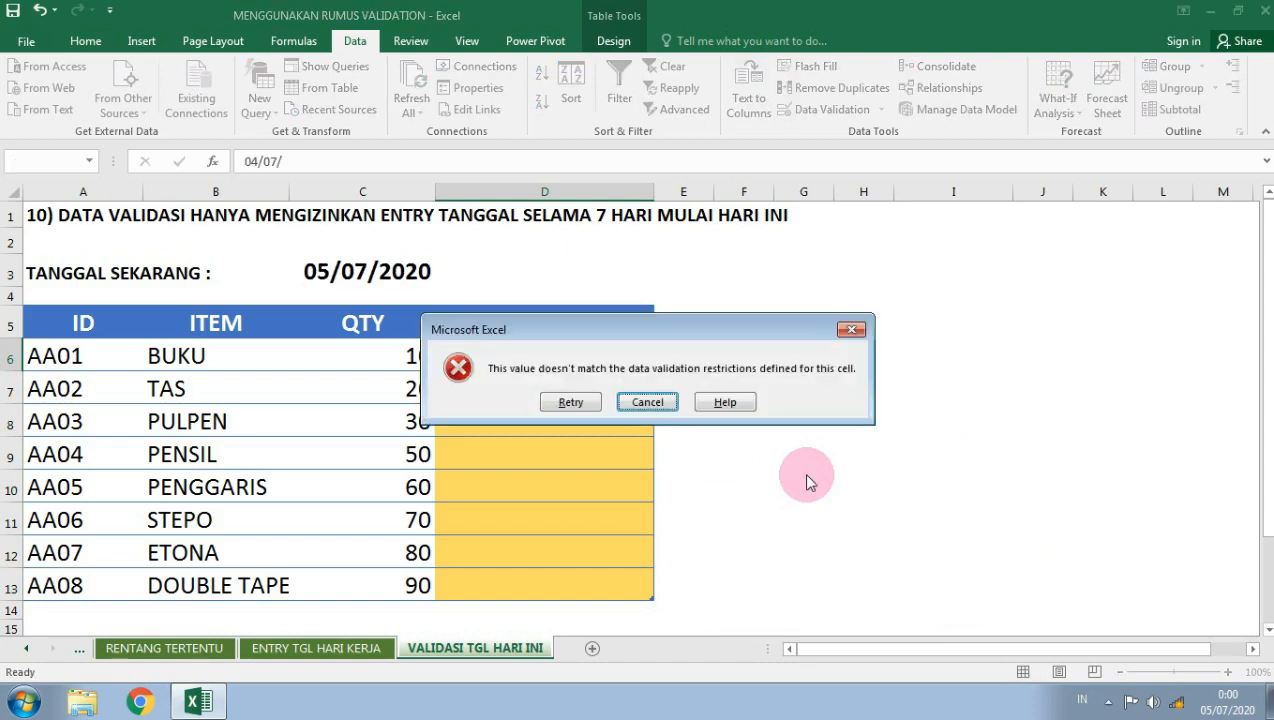
pyautogui.press('Escape')
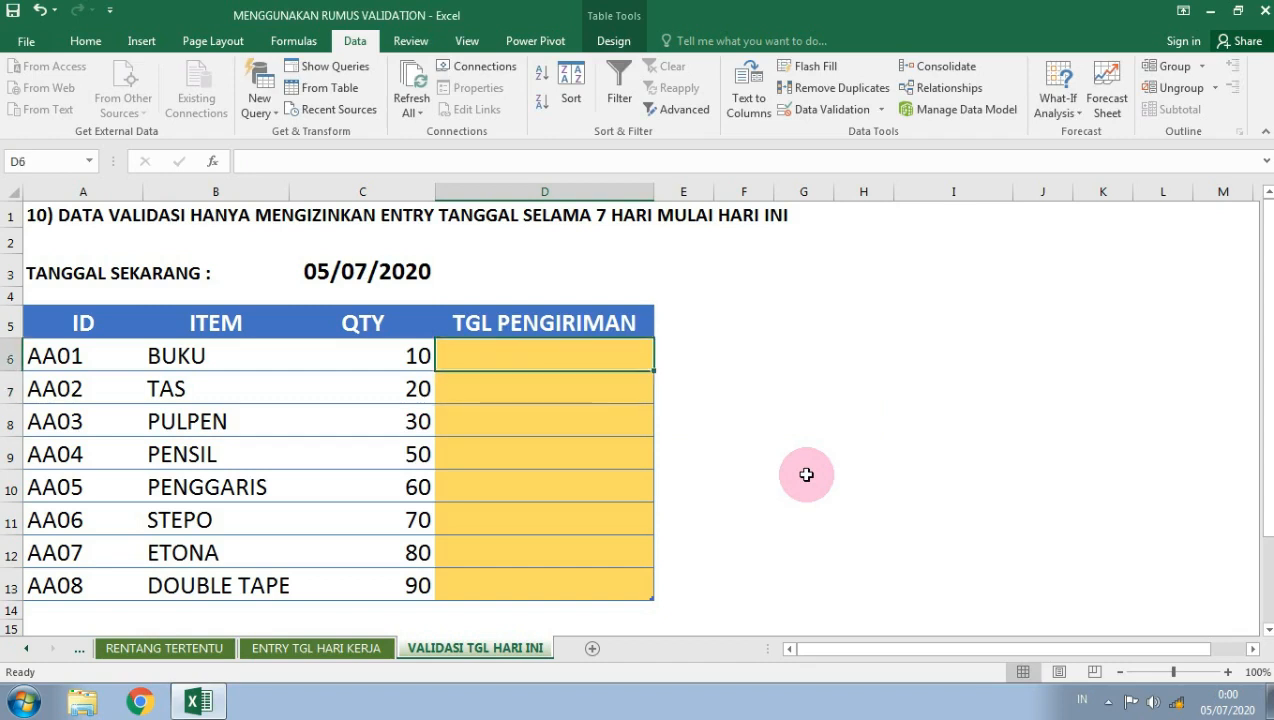
# Enter the delivery dates 05/07/2020, 06/07/2020, 08/07/2020 and 10/07/2020 in cells D6 to D9
pyautogui.click(519, 413)
pyautogui.click(548, 359)
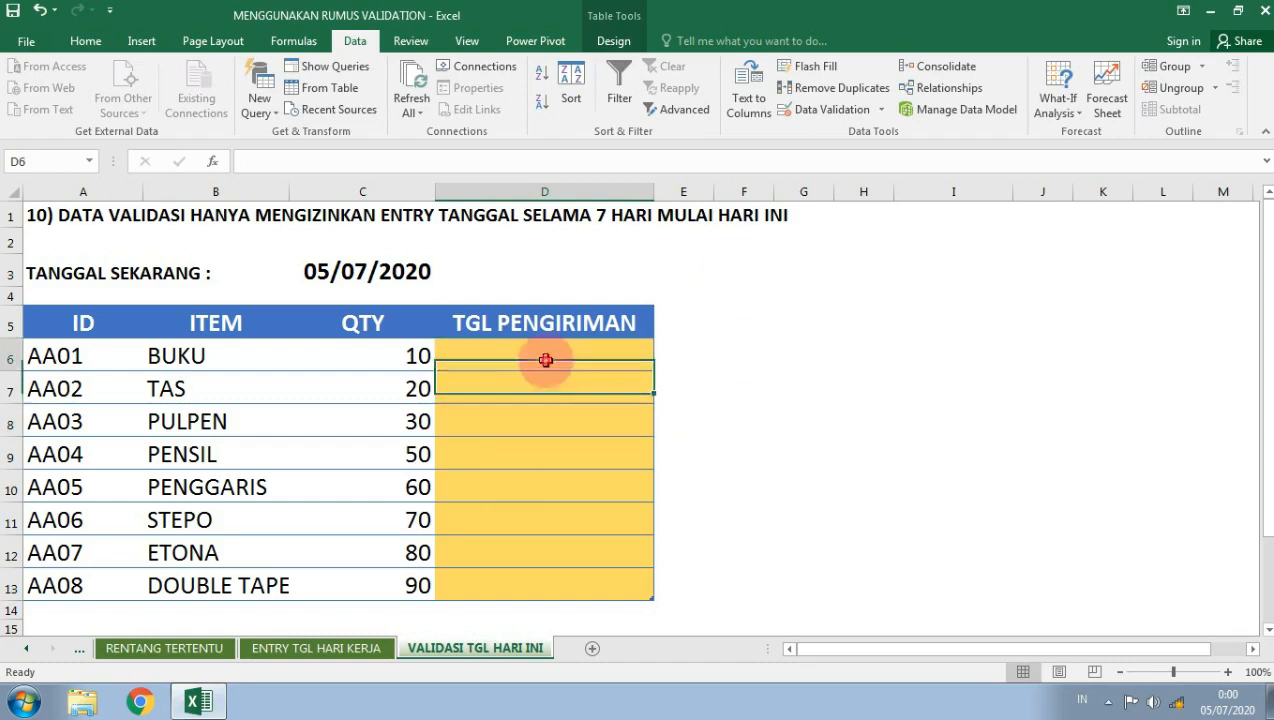
pyautogui.write('05/07/2020')
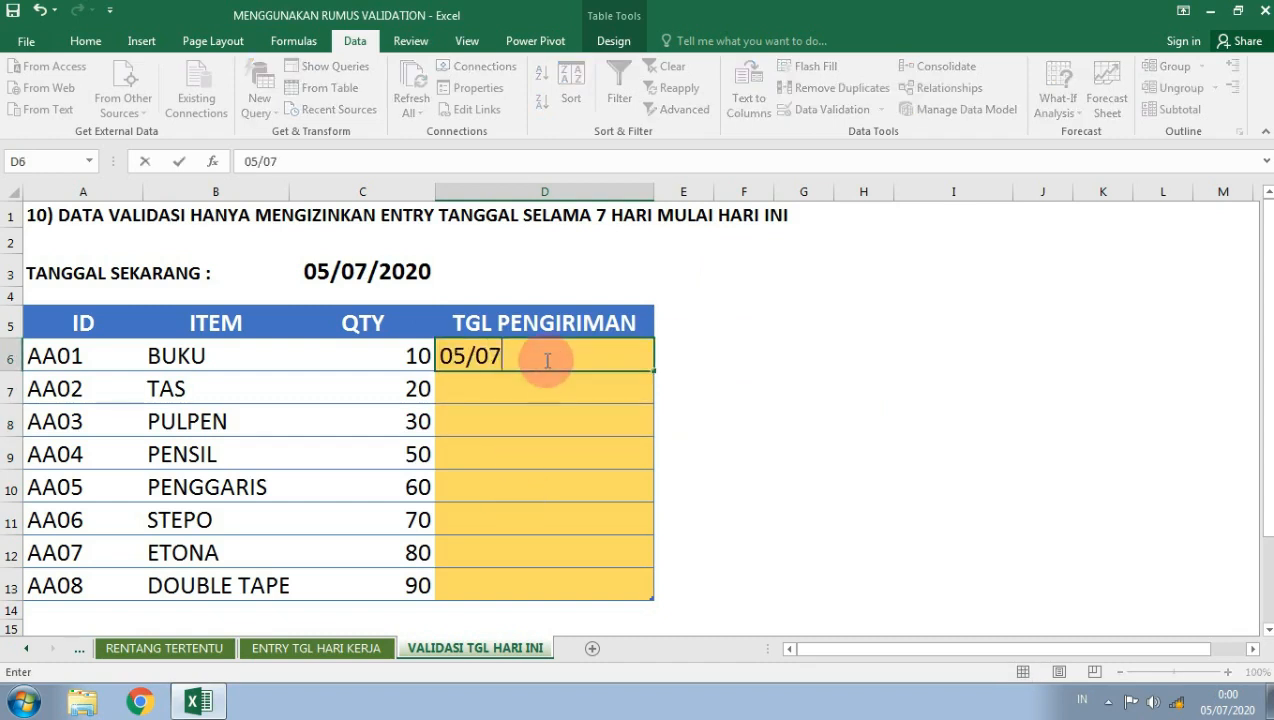
pyautogui.press('Return')
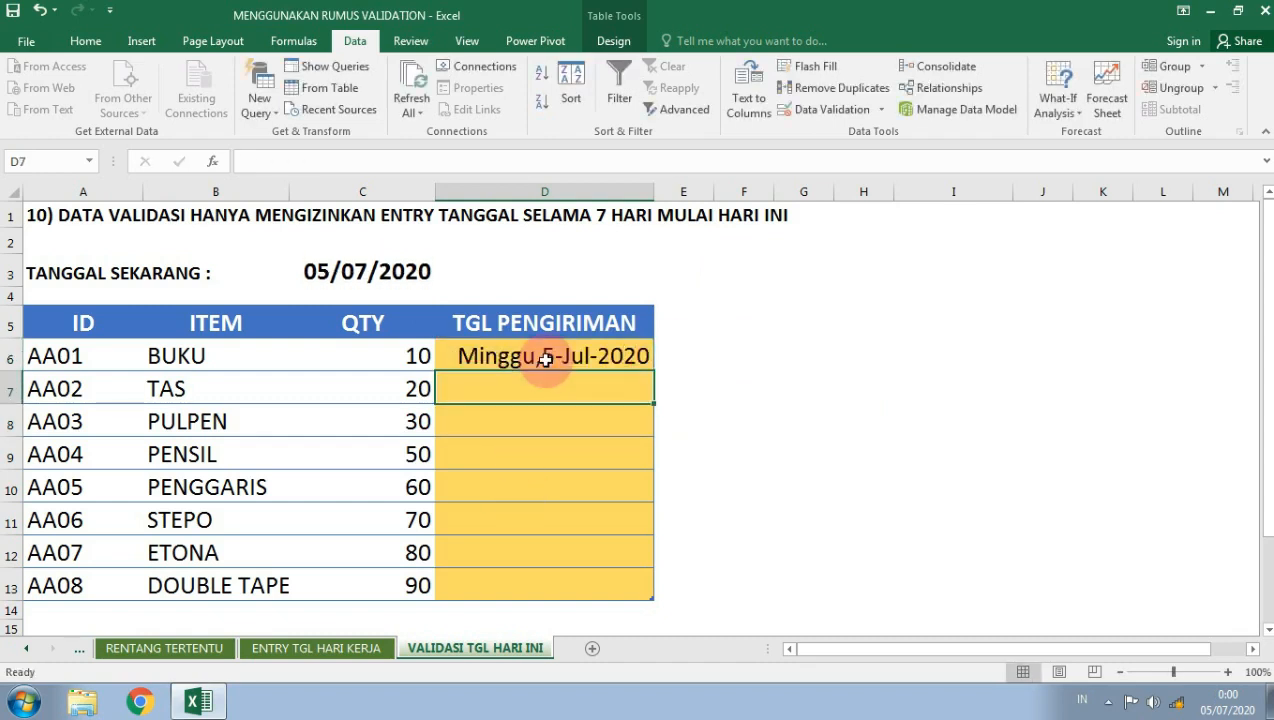
pyautogui.write('06/07/20')
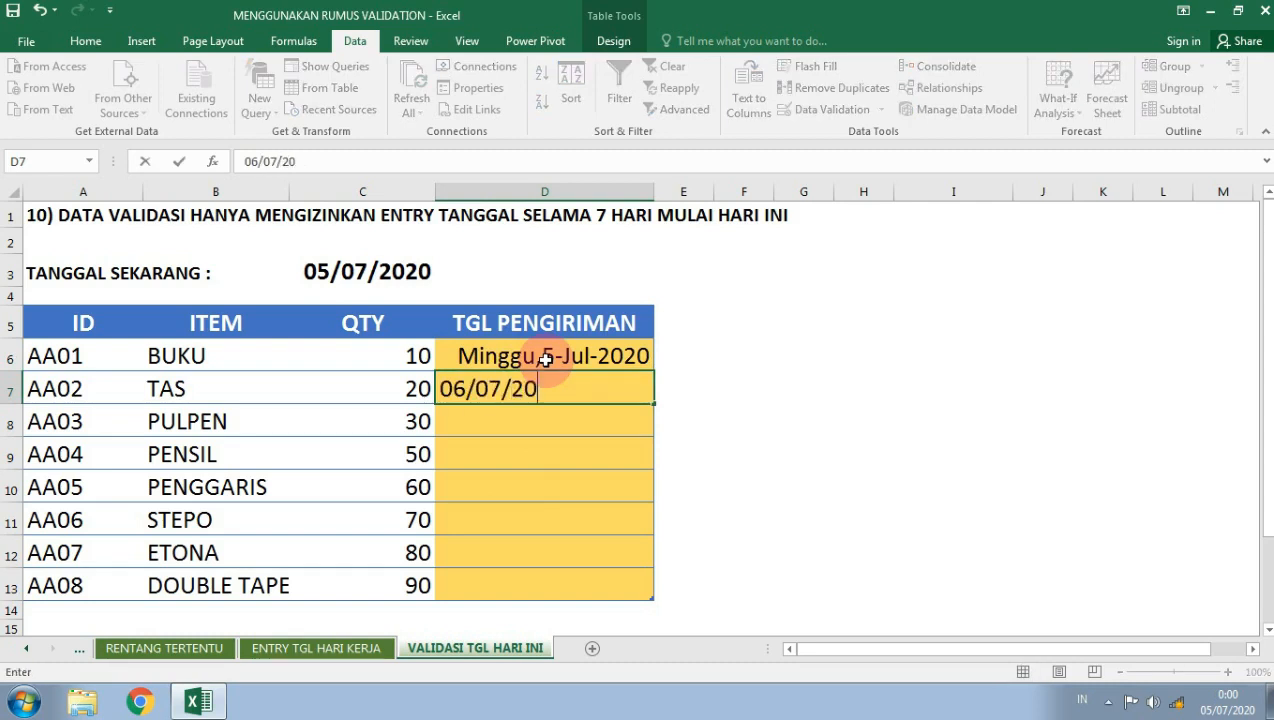
pyautogui.press('Return')
pyautogui.write('08/07/20')
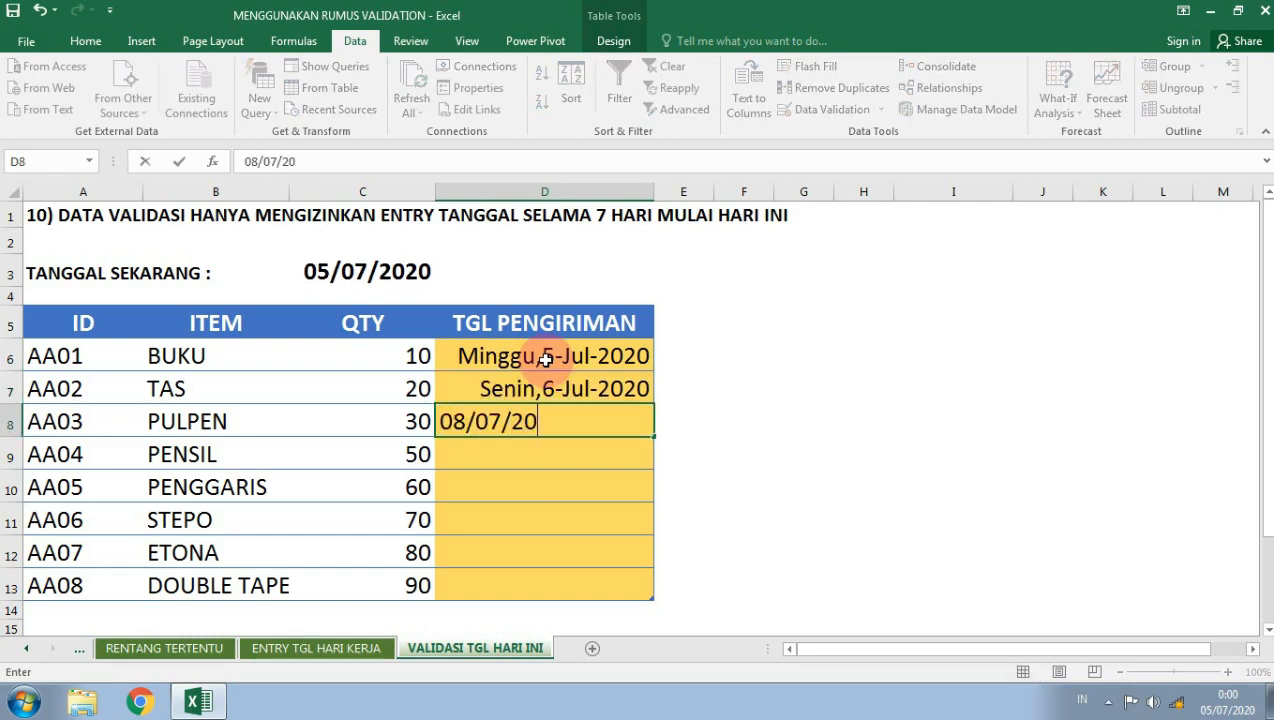
pyautogui.press('Return')
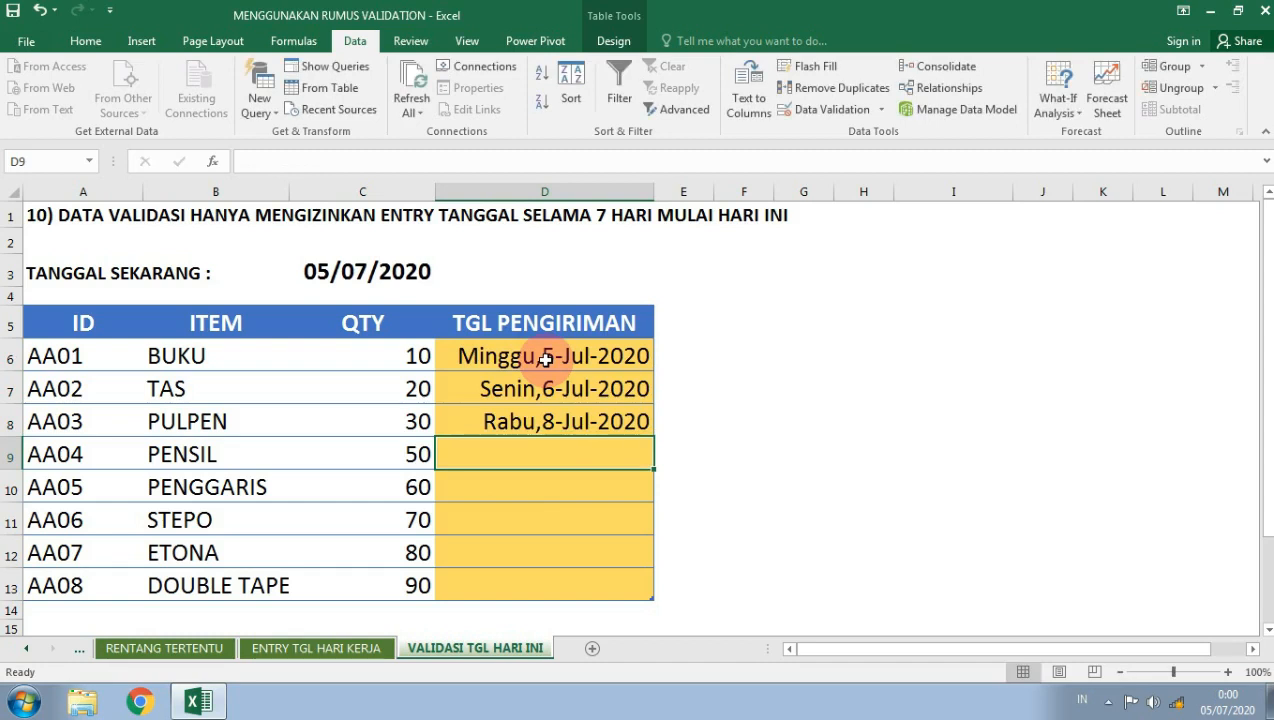
pyautogui.write('10/07/20')
pyautogui.press('Return')
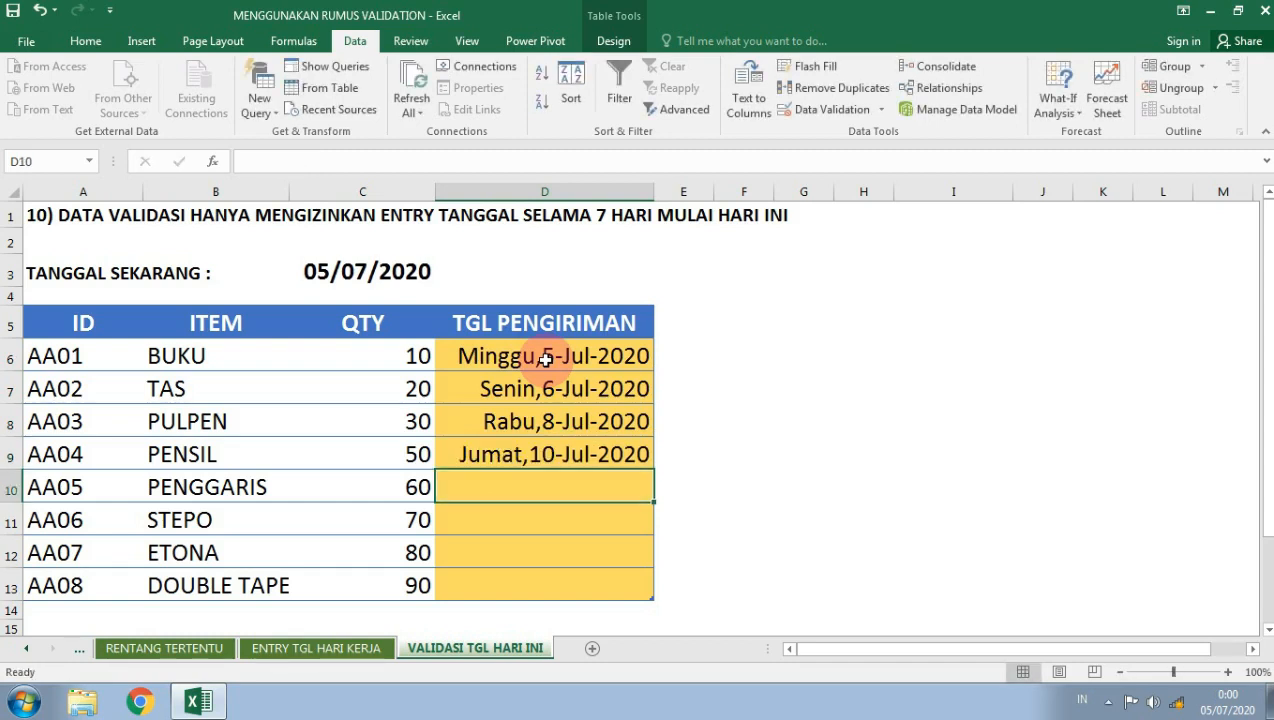
# Try the delivery date 12/07/2020 in cell D10 for PENGGARIS, cancel it, and enter 11/07/2020 instead
pyautogui.write('12/07/2020')
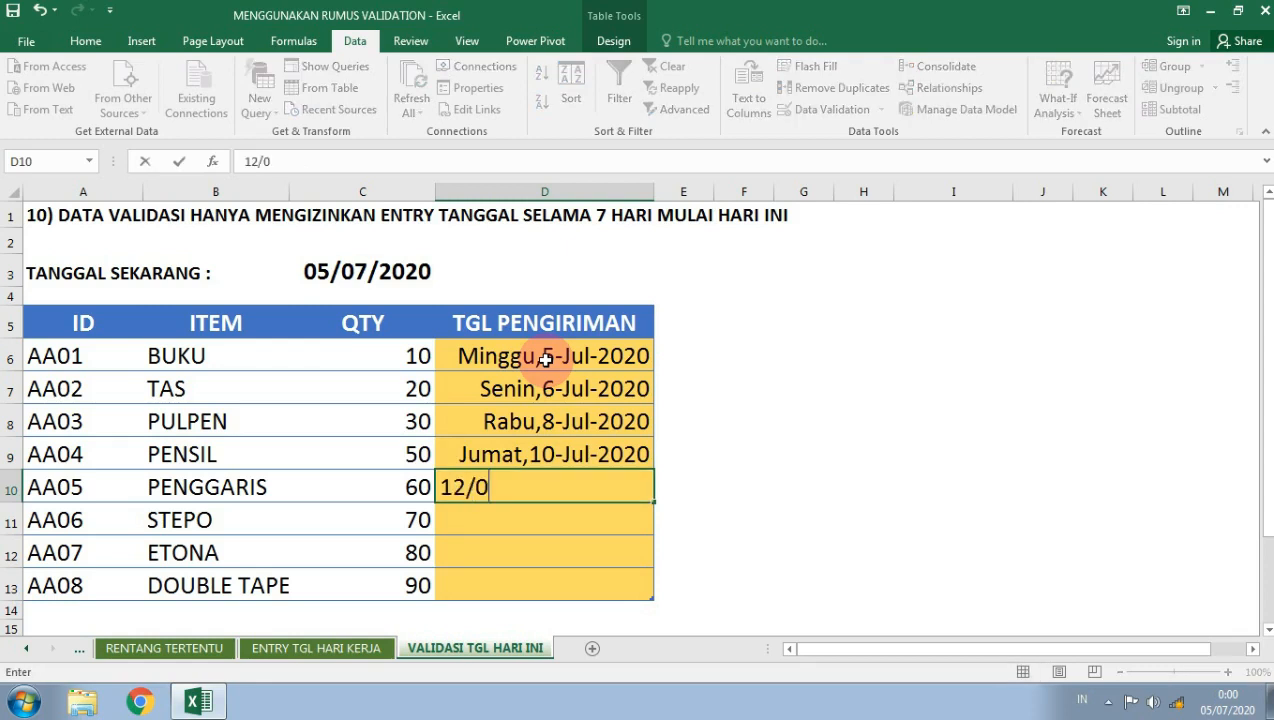
pyautogui.press('Return')
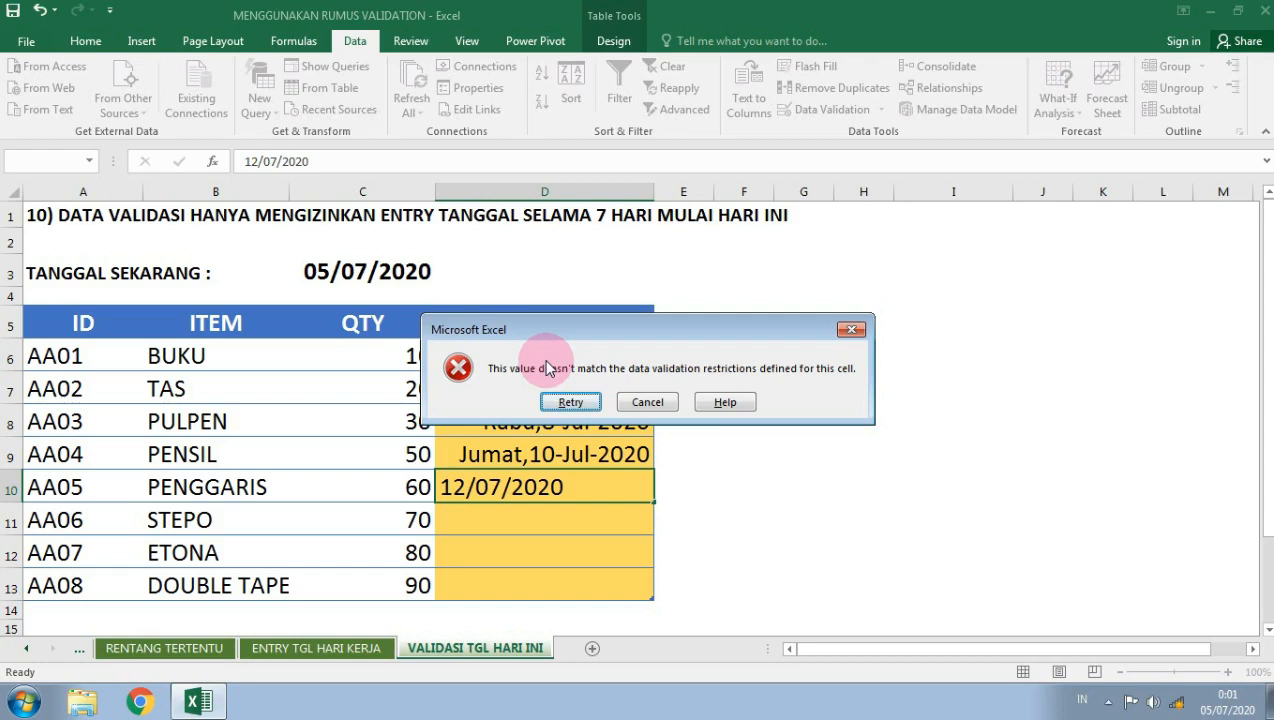
pyautogui.press('Tab')
pyautogui.press('Return')
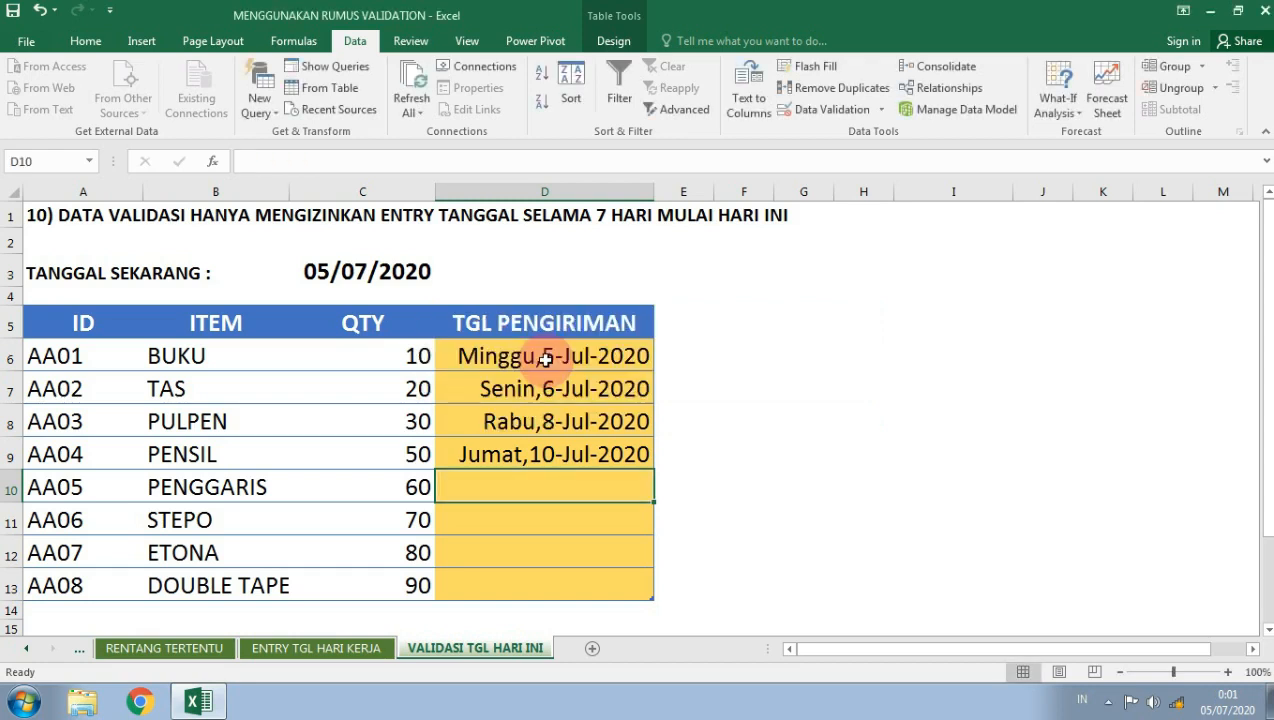
pyautogui.write('11/07/2020')
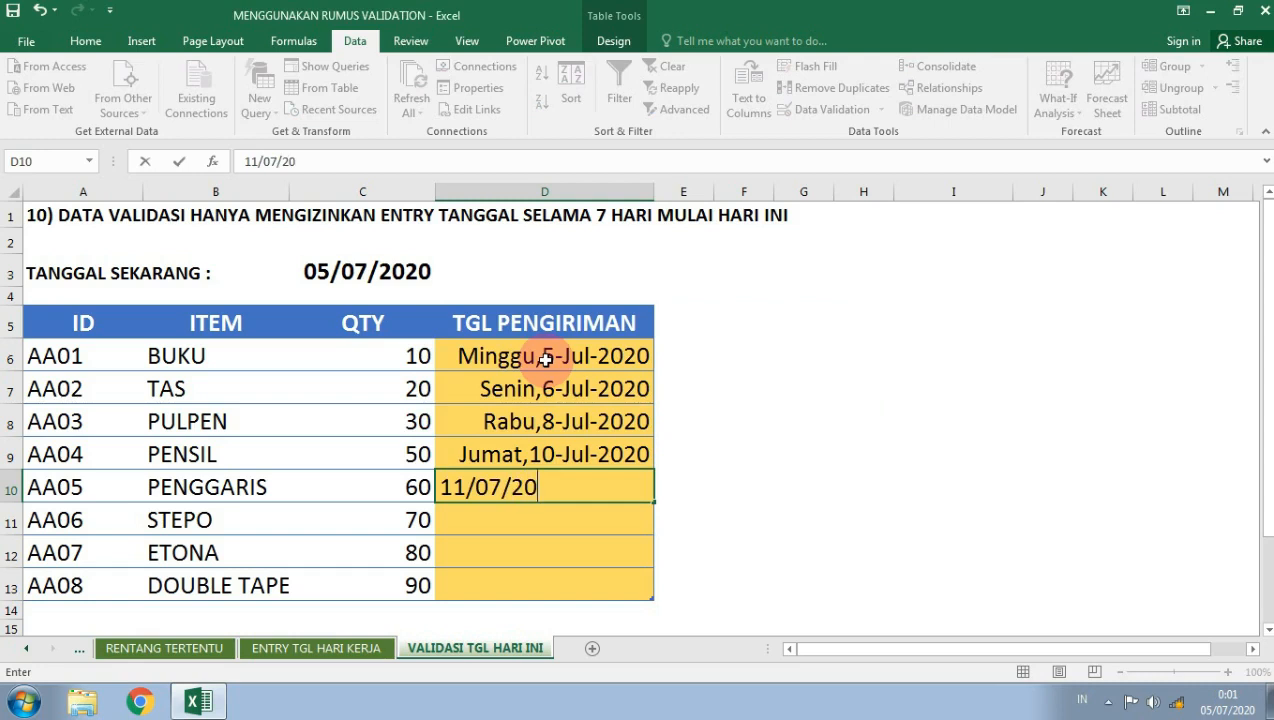
pyautogui.press('Return')
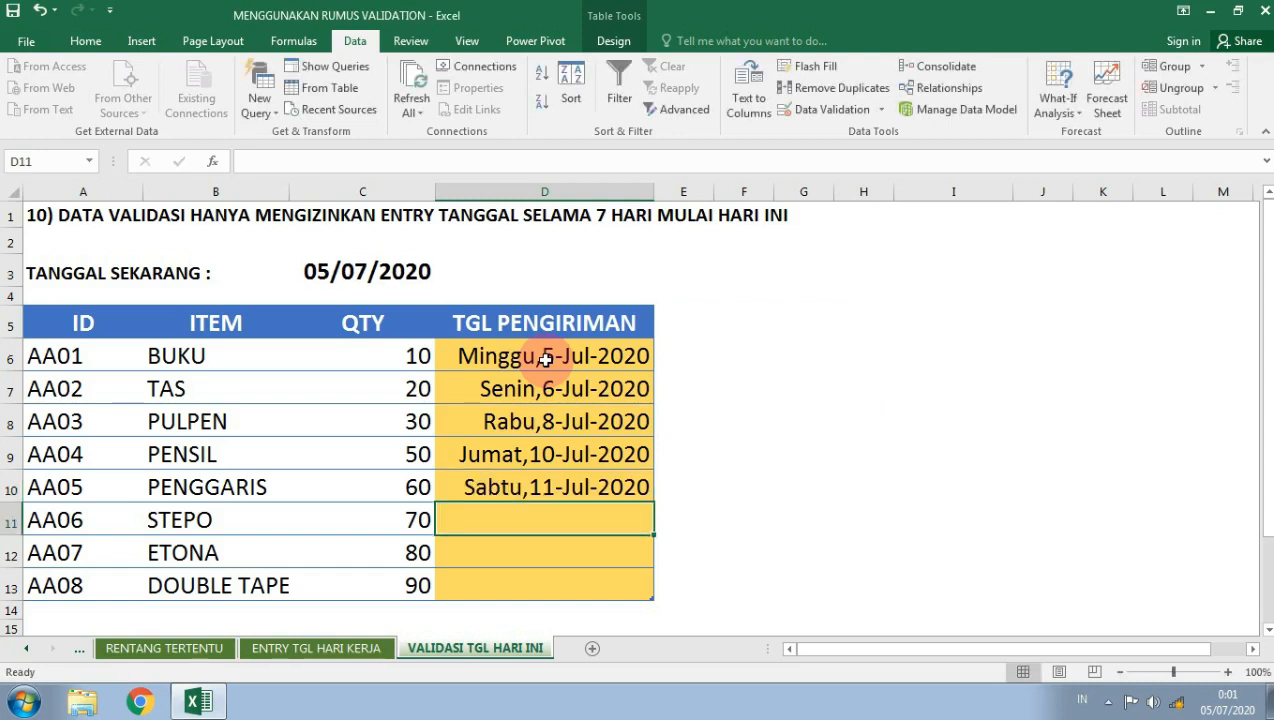
# Try to enter the delivery date 13/07/2020 in cell D11 for STEPO, and cancel the entry
pyautogui.write('13/07/2020')
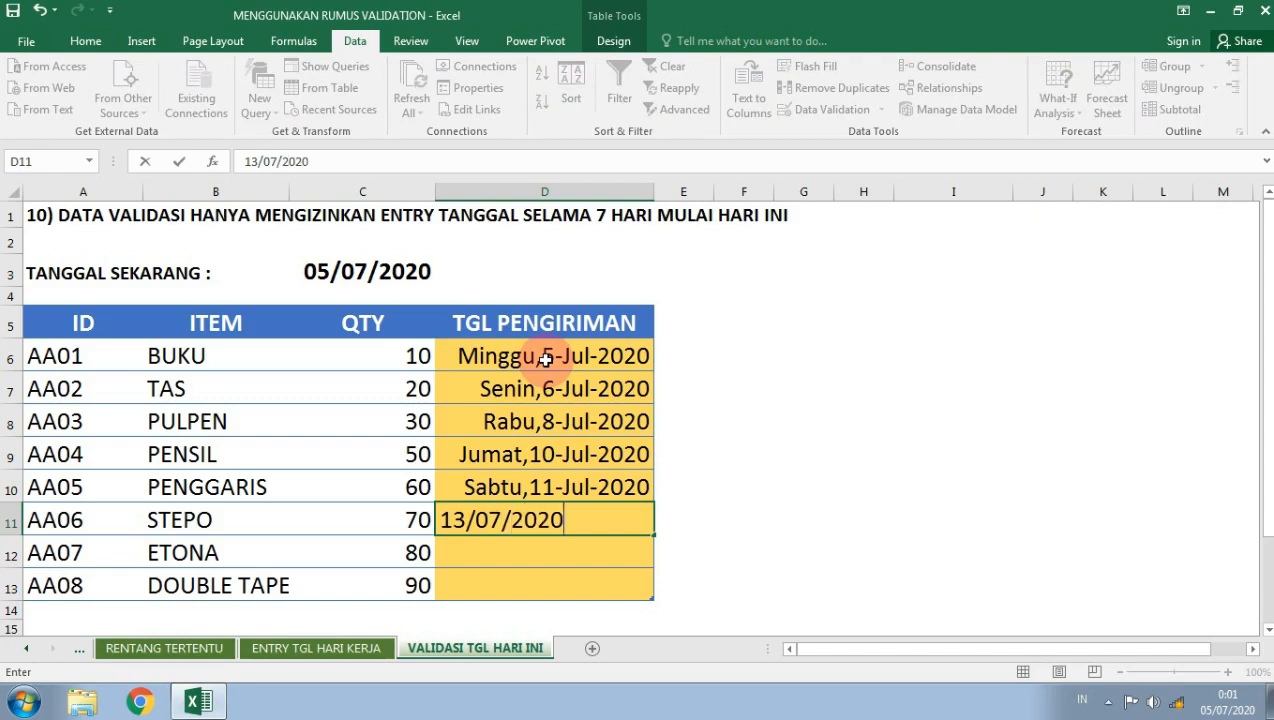
pyautogui.press('Return')
pyautogui.press('Tab')
pyautogui.press('Return')
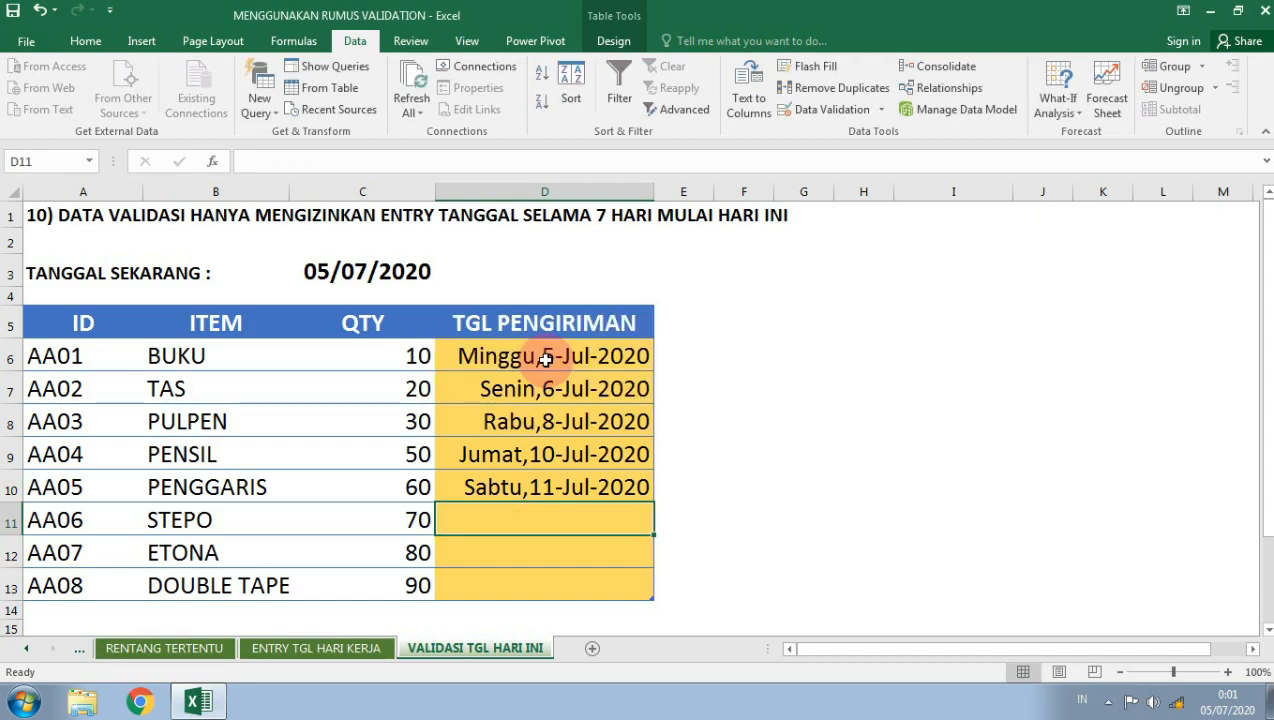
# Enter the delivery dates 06/07/2020 for STEPO, 07/07/2020 for ETONA and 09/07/2020 for DOUBLE TAPE in cells D11 to D13
pyautogui.write('06/07/2020')
pyautogui.press('Return')
pyautogui.write('07/07/2020')
pyautogui.press('Return')
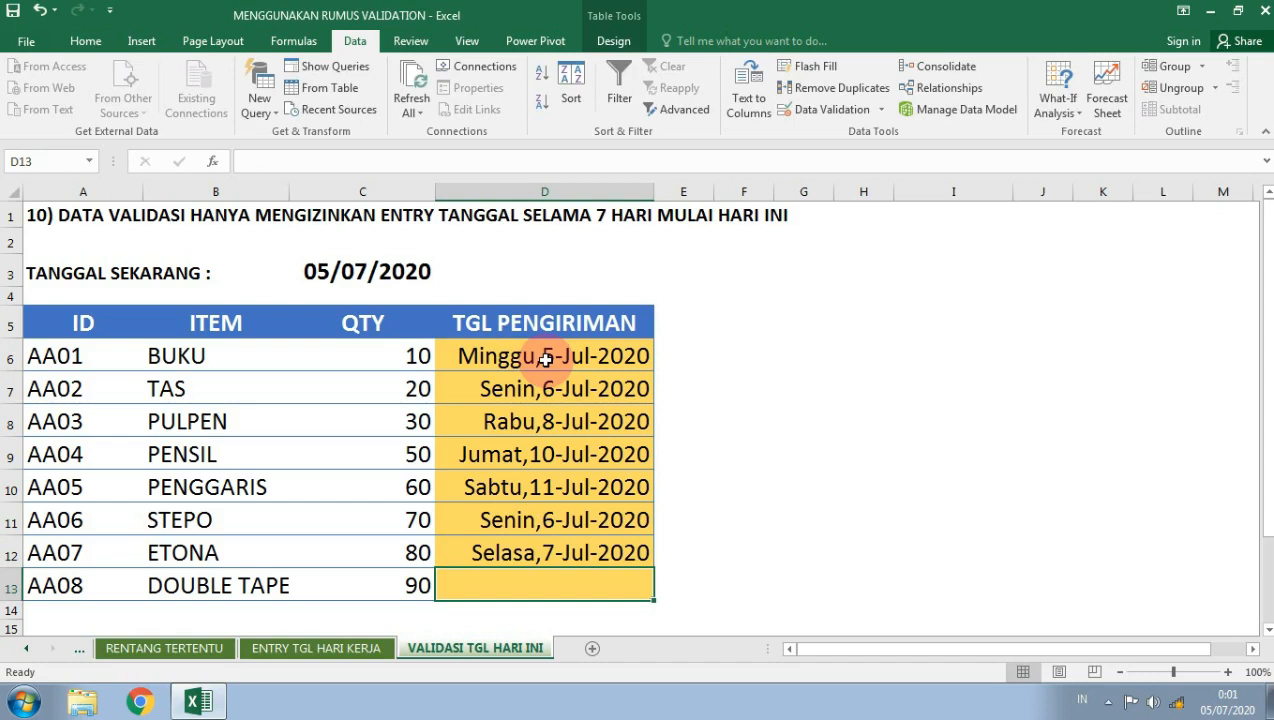
pyautogui.write('09/07/2020')
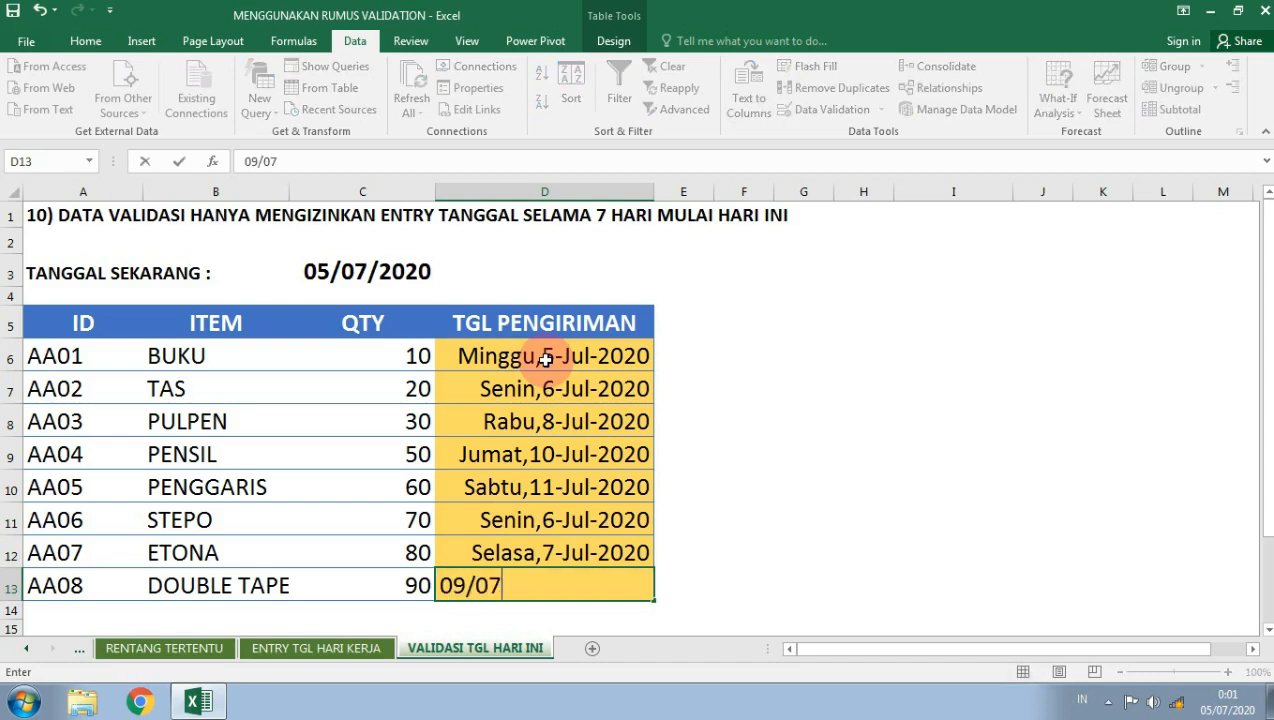
pyautogui.press('Return')
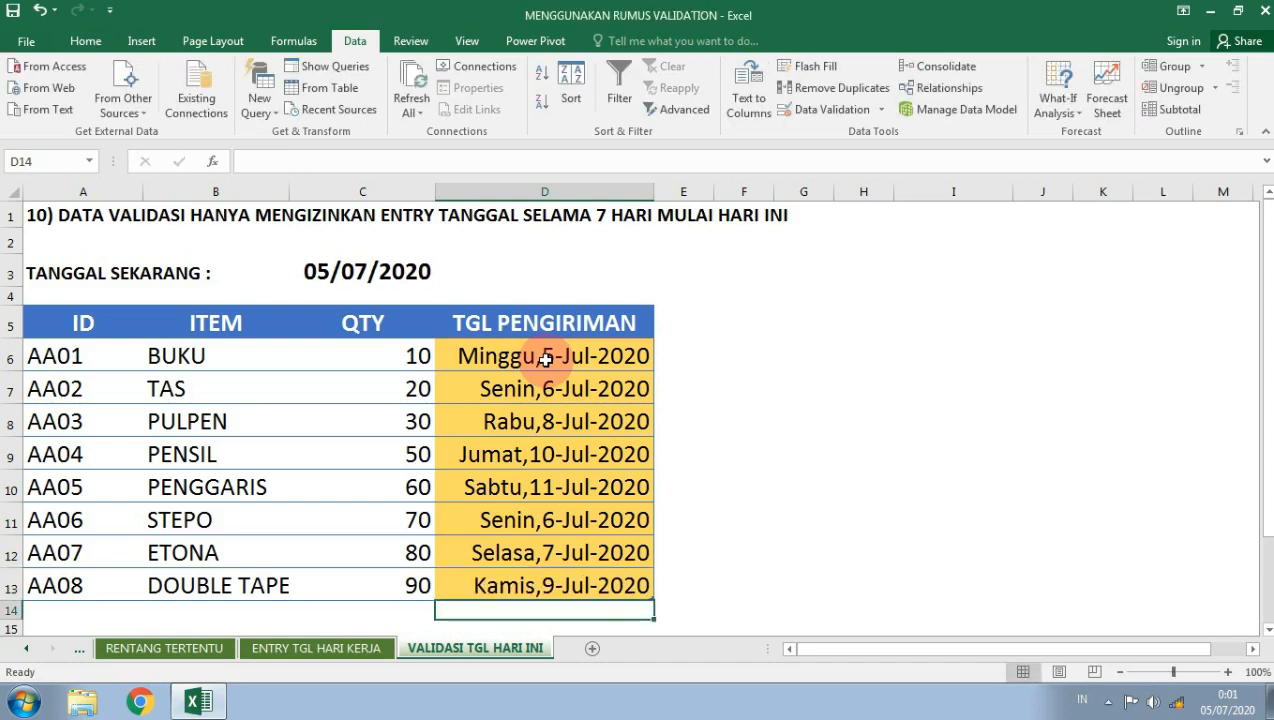
pyautogui.press('Up')
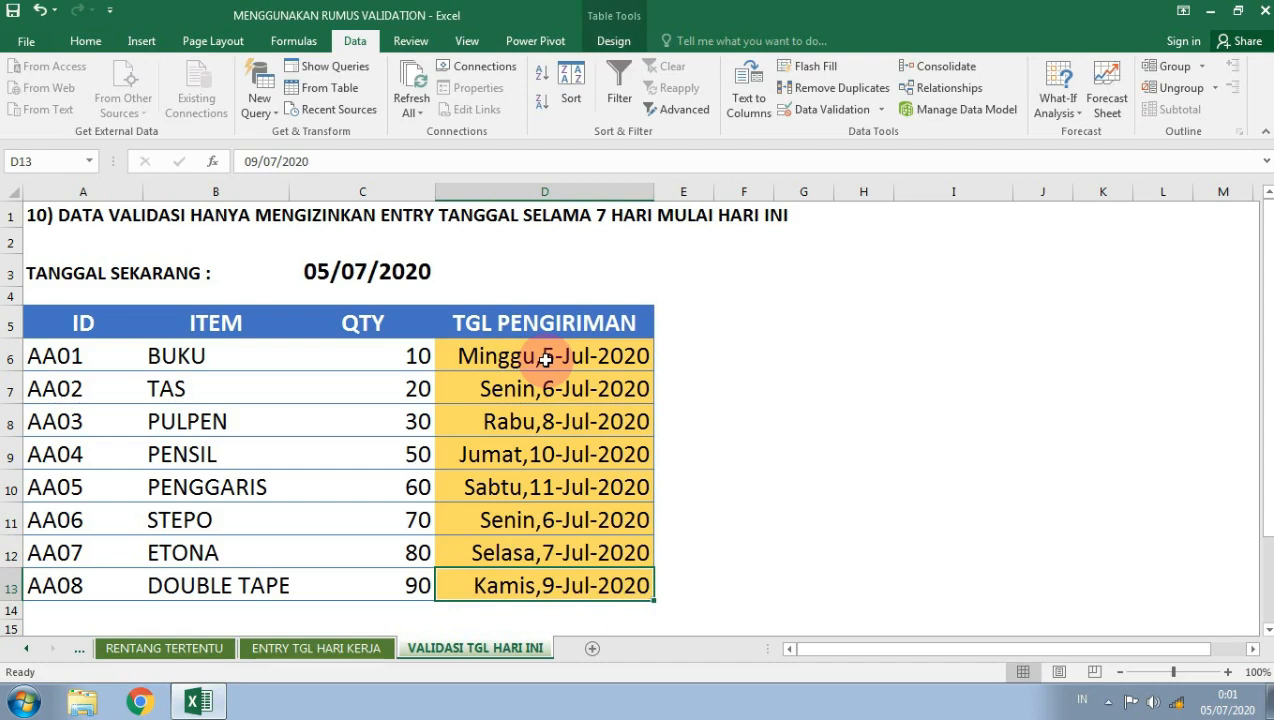